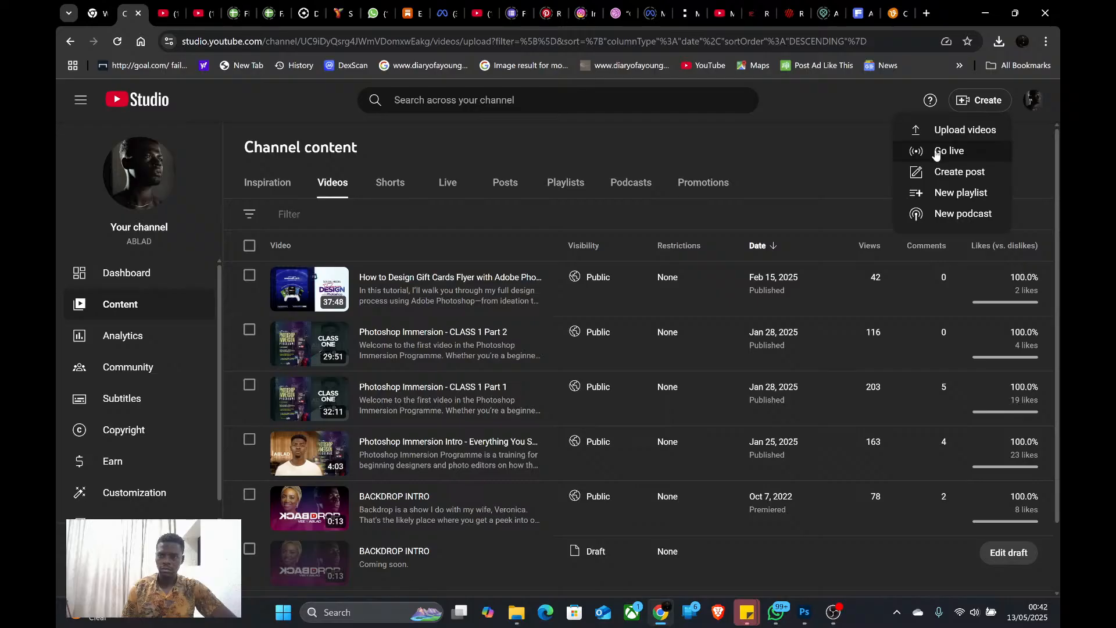
Open the channel's live stream management page to check the running stream's connection
{"action": "left_click", "coordinate": [947, 150]}
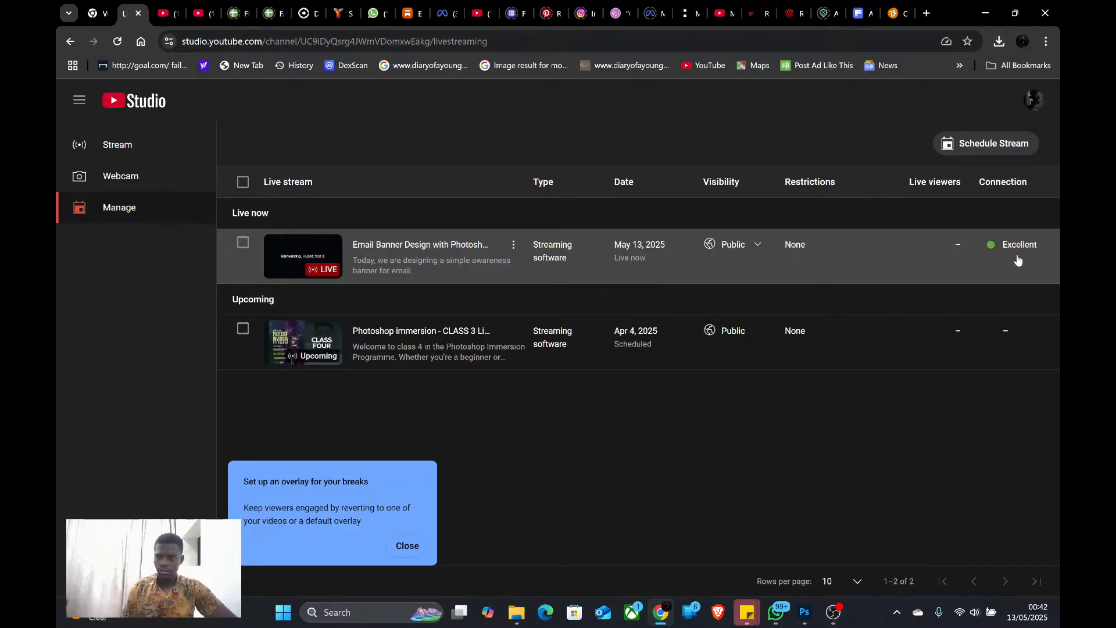
Switch to Photoshop, scale the four-line benefits list on the top traders contest banner to about 74.85%, and move it closer to "BIG NEWS!"
{"action": "left_click", "coordinate": [806, 613]}
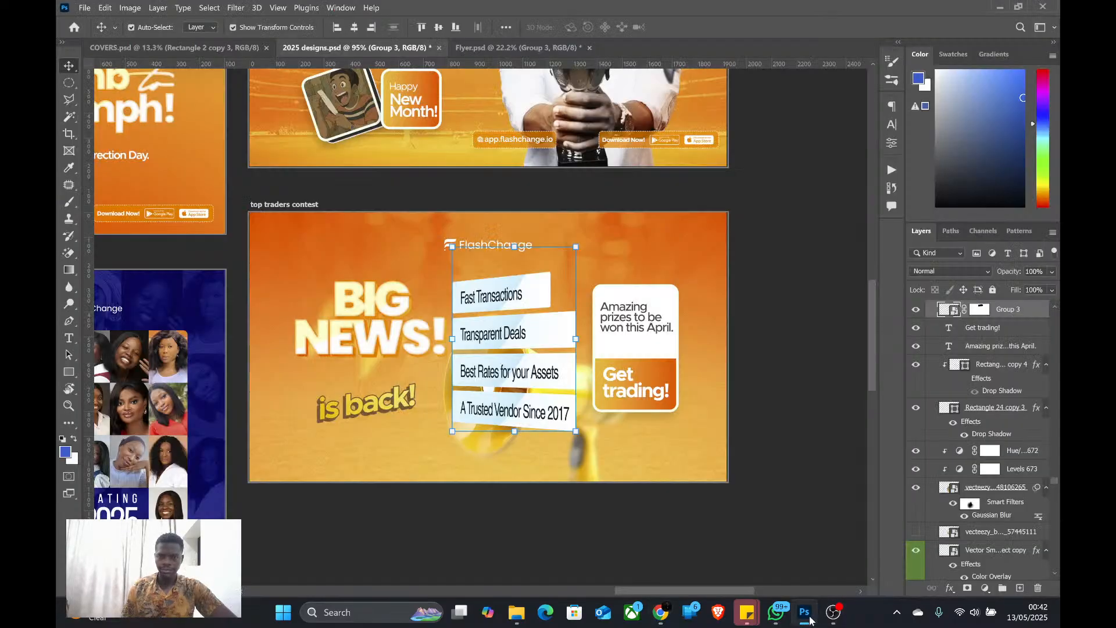
{"action": "scroll", "coordinate": [454, 351], "scroll_direction": "up", "scroll_amount": 2}
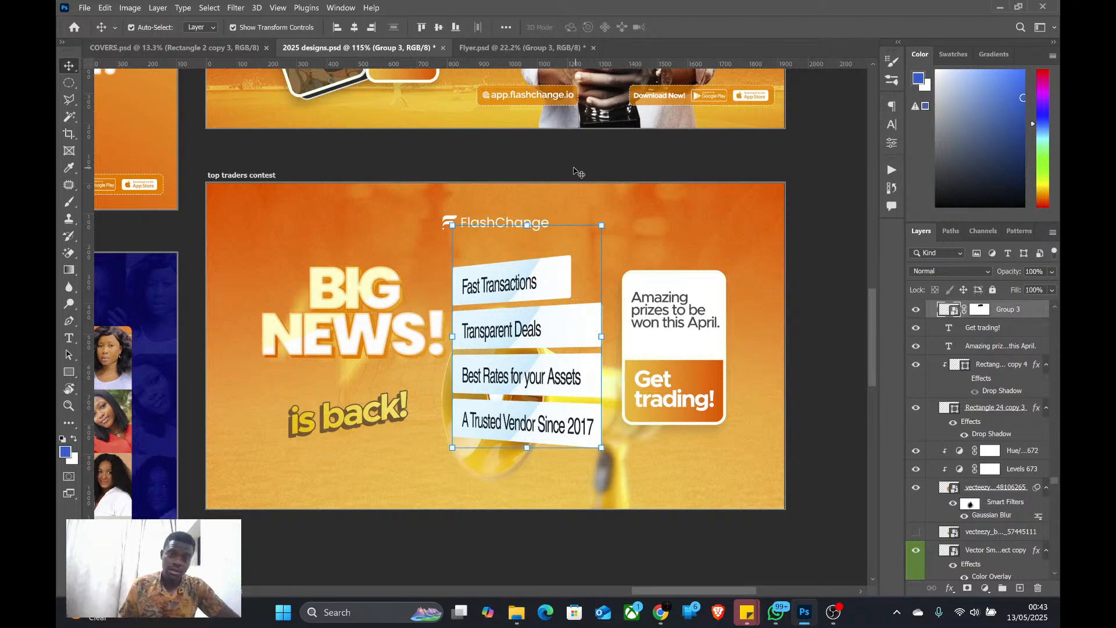
{"action": "left_click_drag", "start_coordinate": [453, 336], "coordinate": [490, 336]}
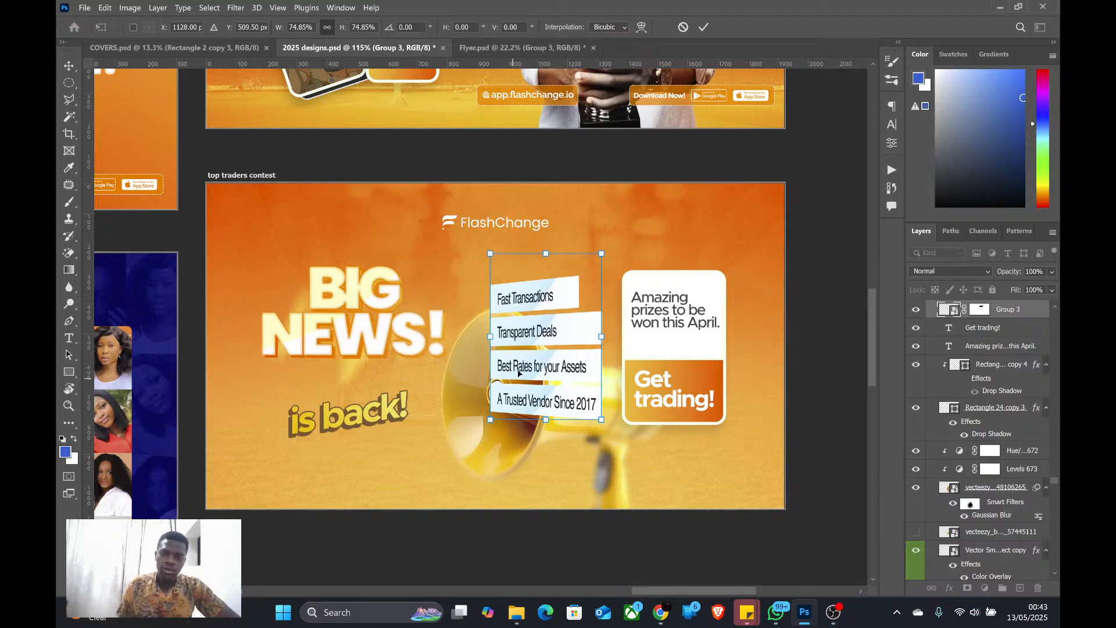
{"action": "left_click_drag", "start_coordinate": [520, 337], "coordinate": [477, 321]}
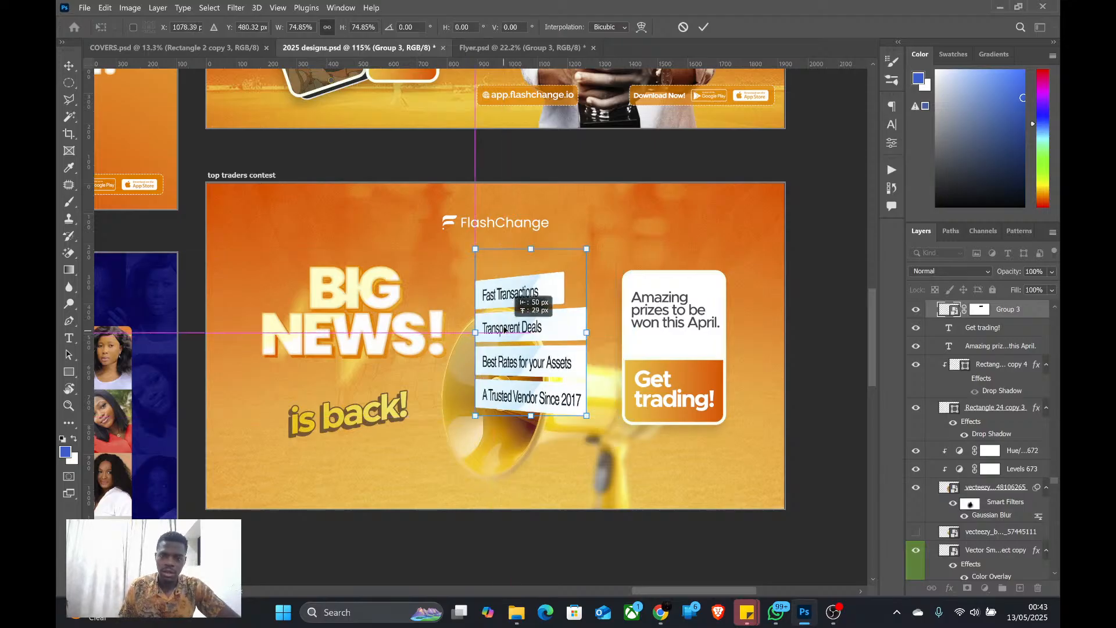
{"action": "left_click", "coordinate": [704, 27]}
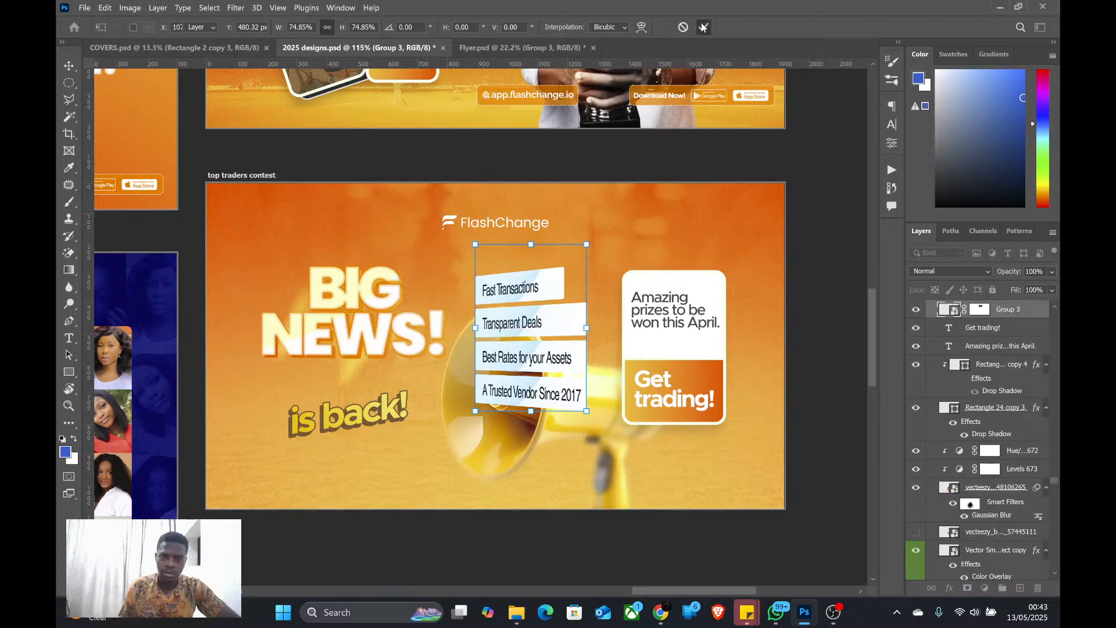
Delete both "is back!" text layers from the banner and move the benefits list up toward the FlashChange logo
{"action": "left_click", "coordinate": [348, 422]}
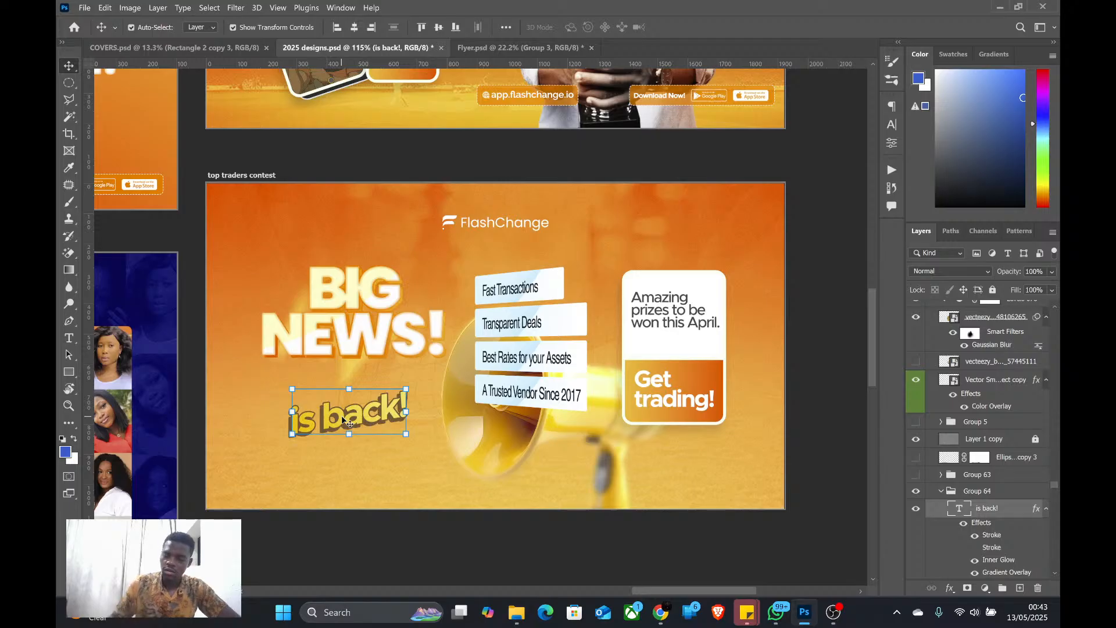
{"action": "key", "text": "Delete"}
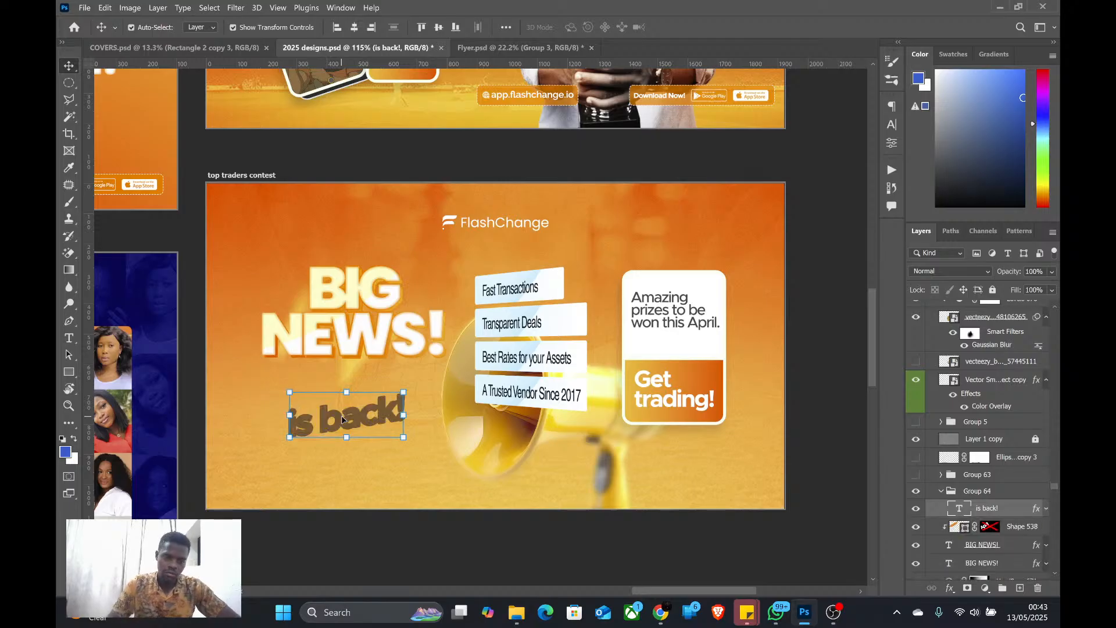
{"action": "key", "text": "Delete"}
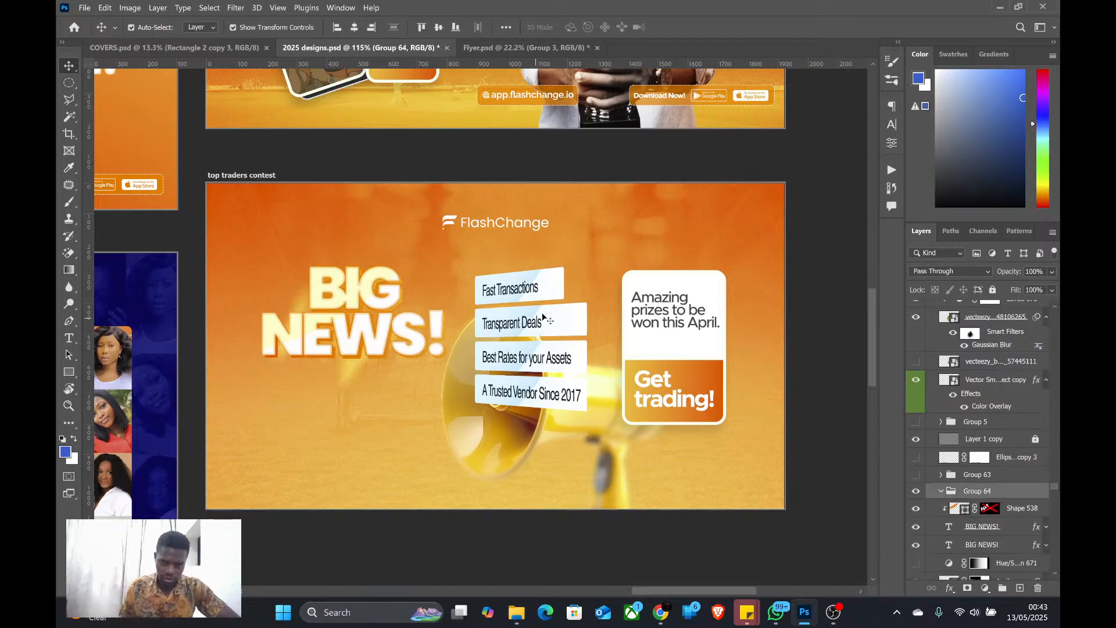
{"action": "left_click_drag", "start_coordinate": [535, 330], "coordinate": [539, 295]}
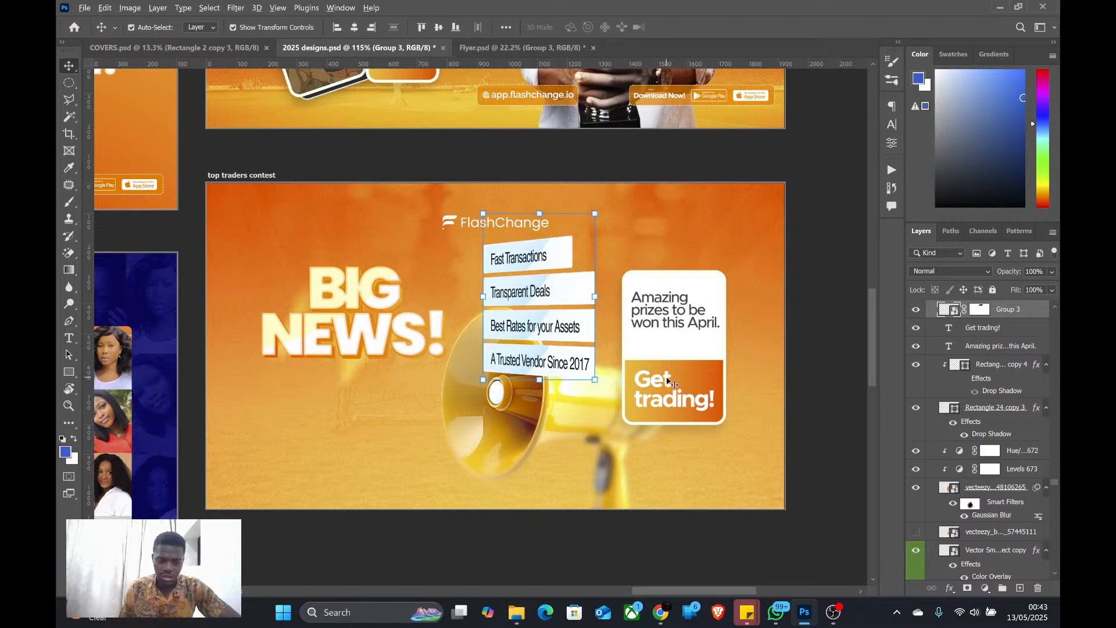
Switch to YouTube Studio, open the "Email Banner Design with Photoshop" live stream, and copy its share link
{"action": "key", "text": "alt+Tab"}
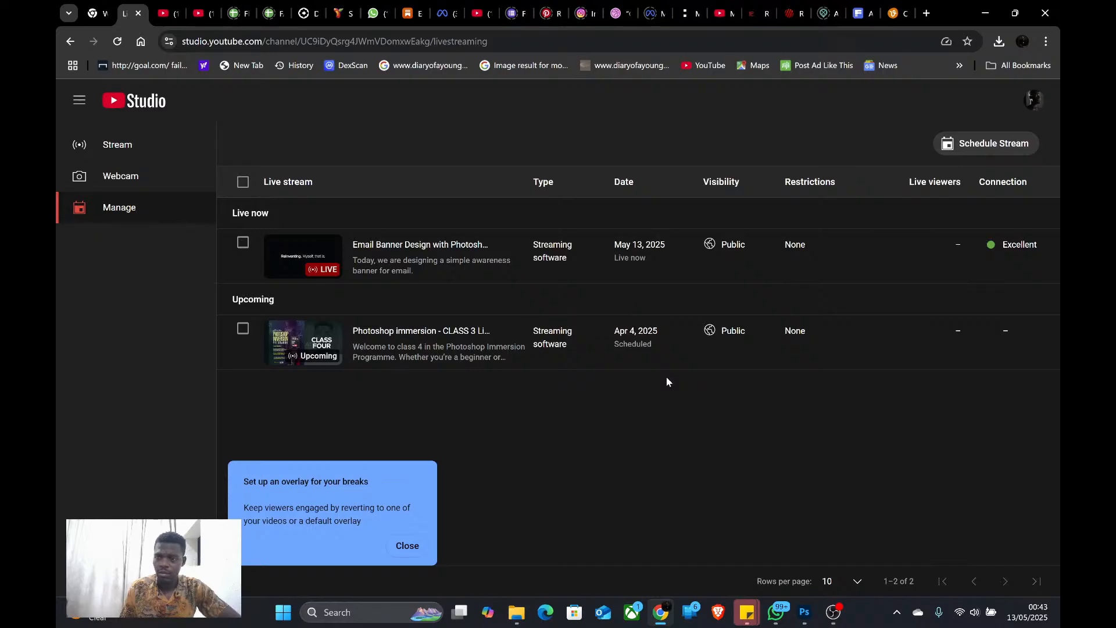
{"action": "left_click", "coordinate": [418, 245]}
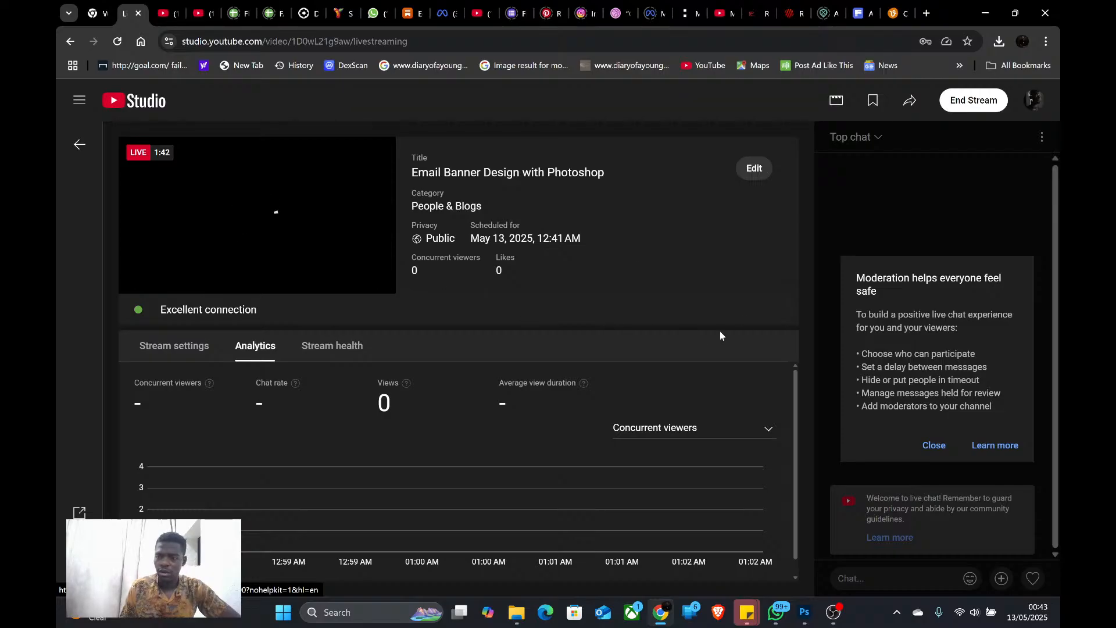
{"action": "left_click", "coordinate": [911, 101]}
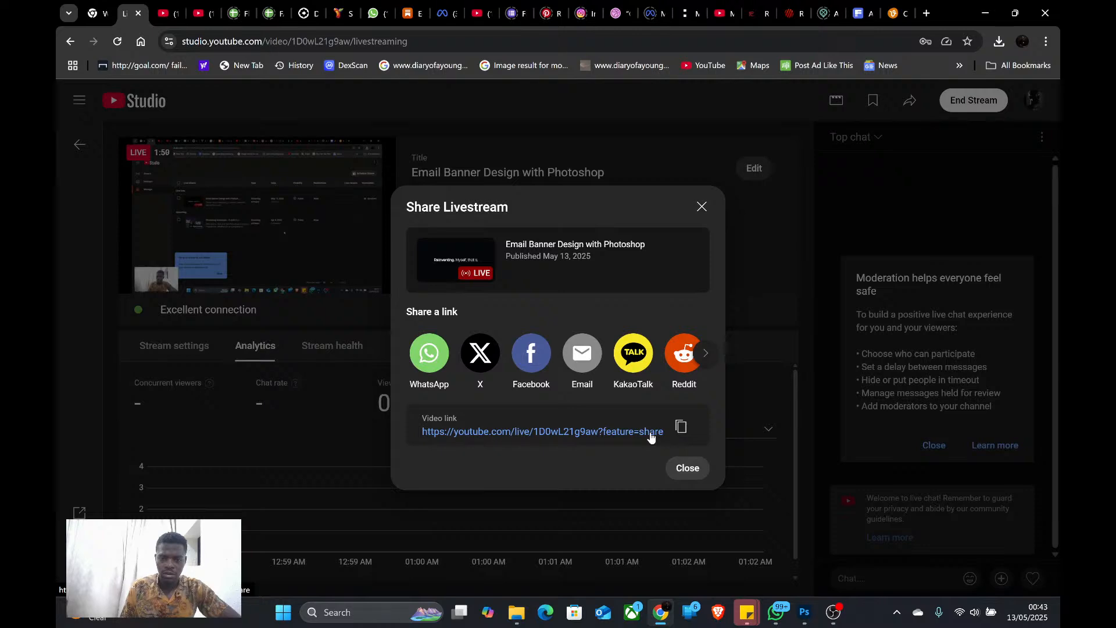
{"action": "left_click", "coordinate": [681, 427]}
Switch to WhatsApp, find the contact's chat by name, and send the copied live stream link there
{"action": "left_click", "coordinate": [777, 612]}
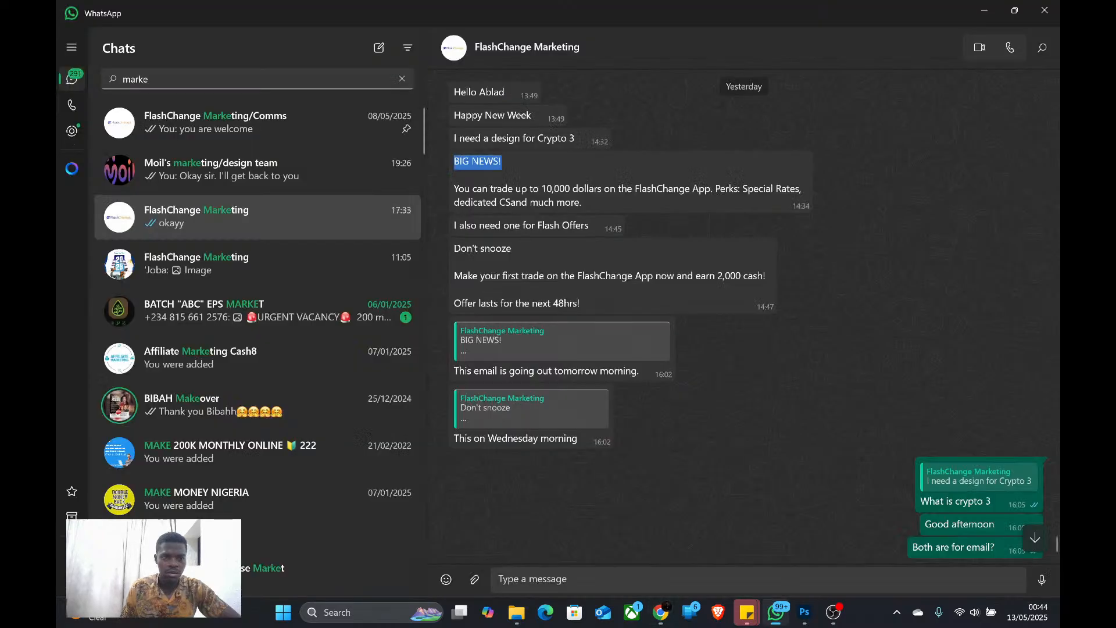
{"action": "double_click", "coordinate": [174, 79]}
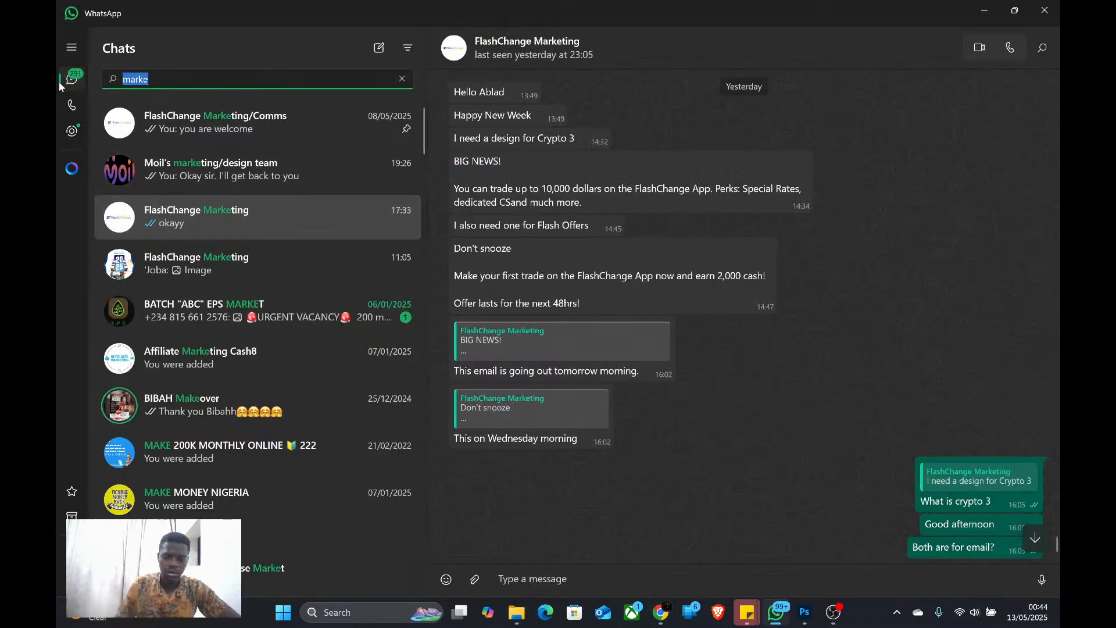
{"action": "type", "text": "mori"}
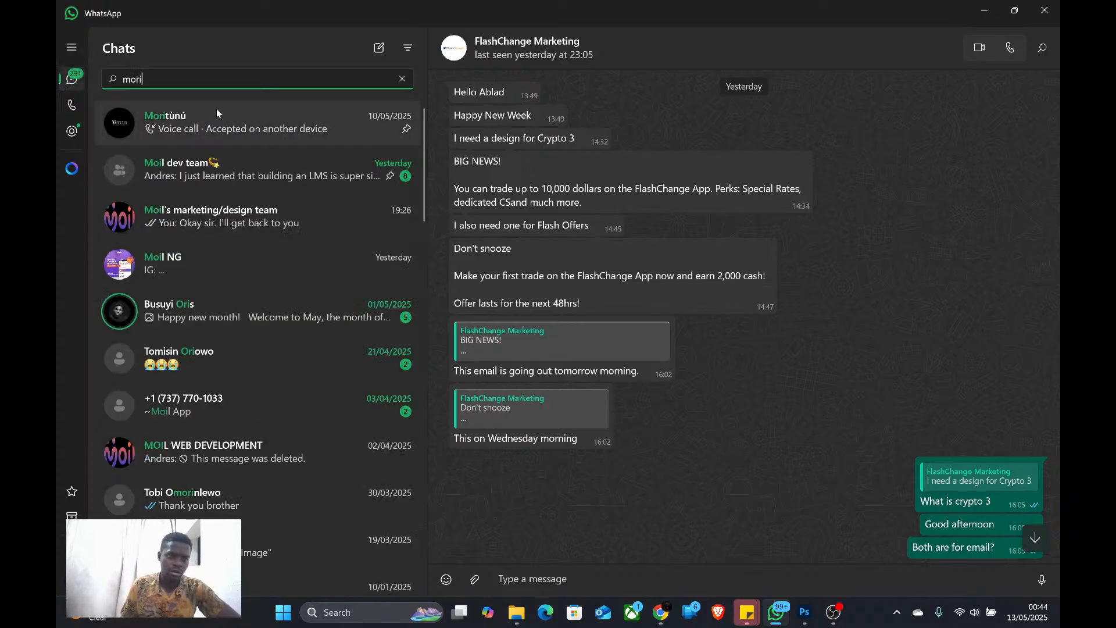
{"action": "left_click", "coordinate": [207, 113]}
{"action": "key", "text": "ctrl+v"}
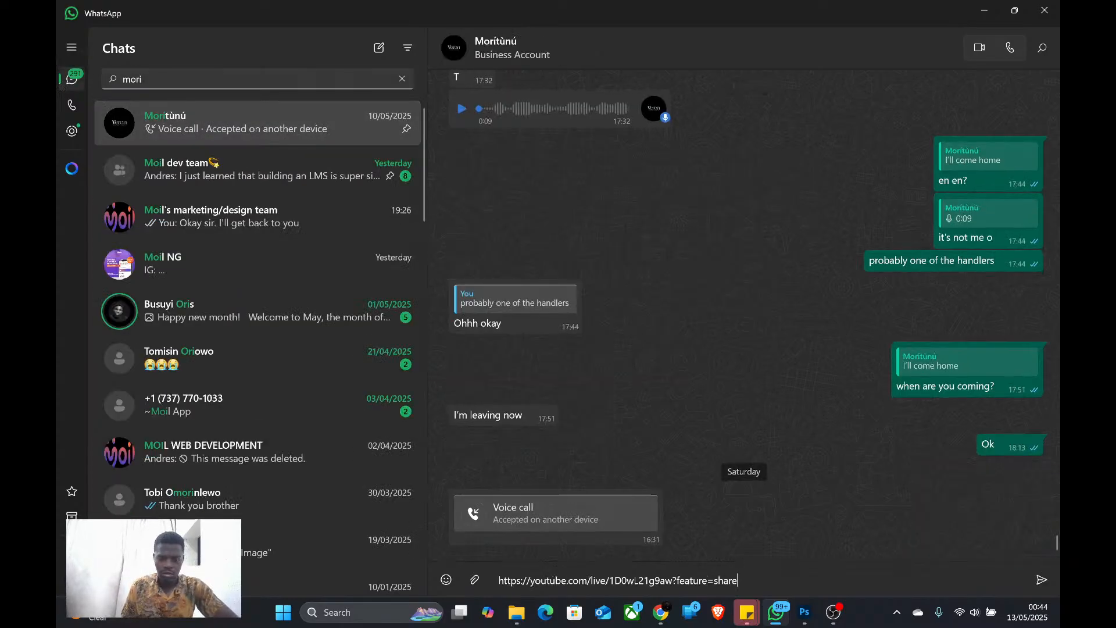
{"action": "key", "text": "Return"}
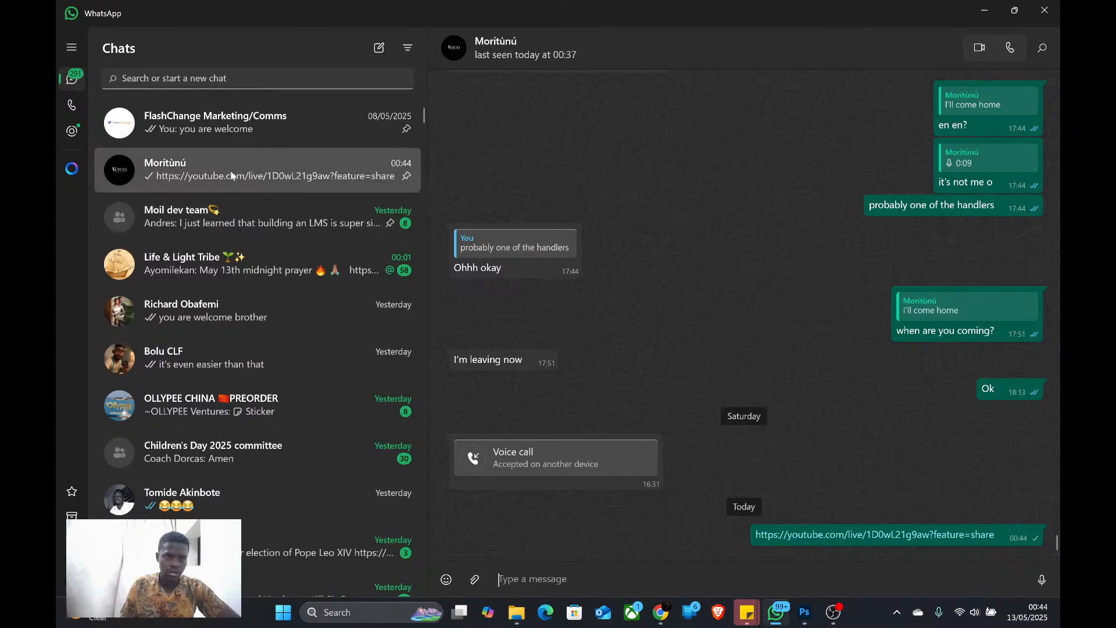
Search the chats for "marke", open the FlashChange Marketing chat, and read back through the design brief messages
{"action": "left_click", "coordinate": [216, 77]}
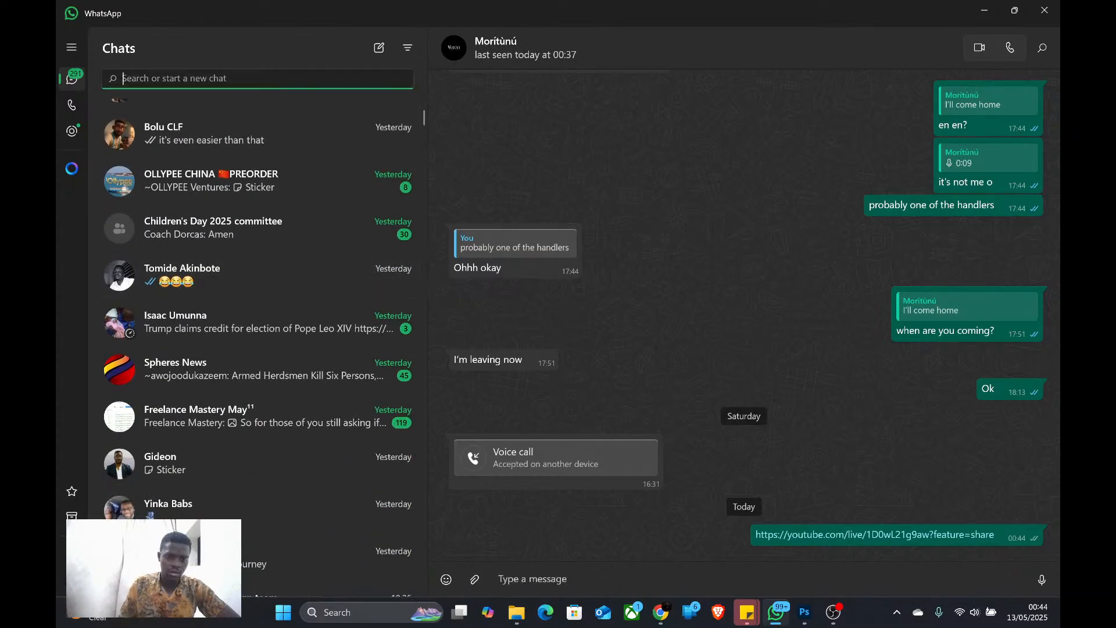
{"action": "type", "text": "marke"}
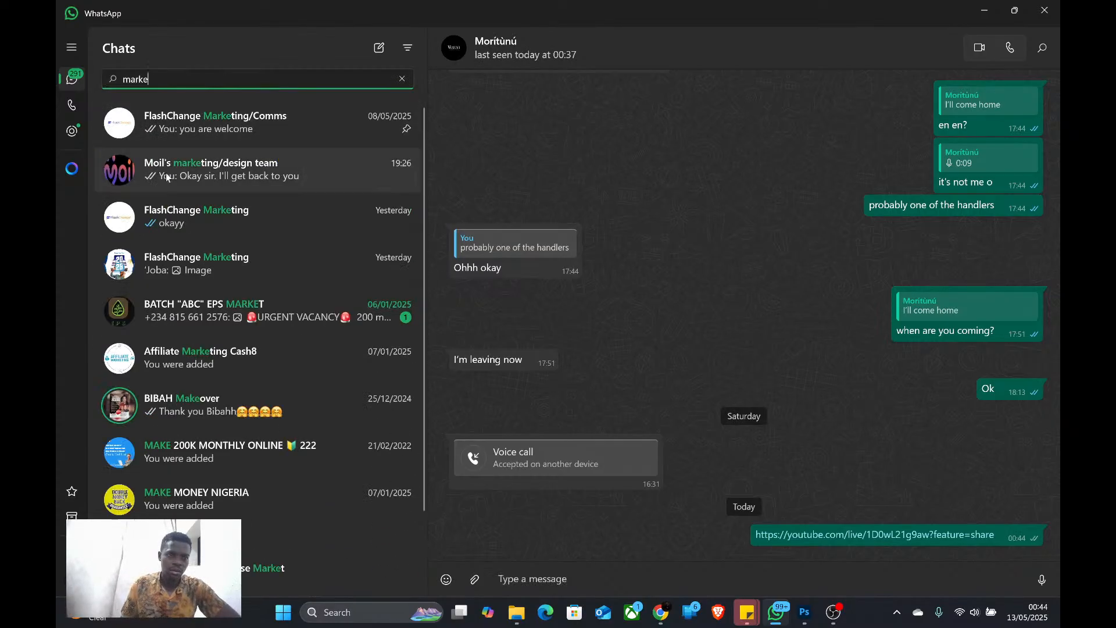
{"action": "left_click", "coordinate": [225, 227]}
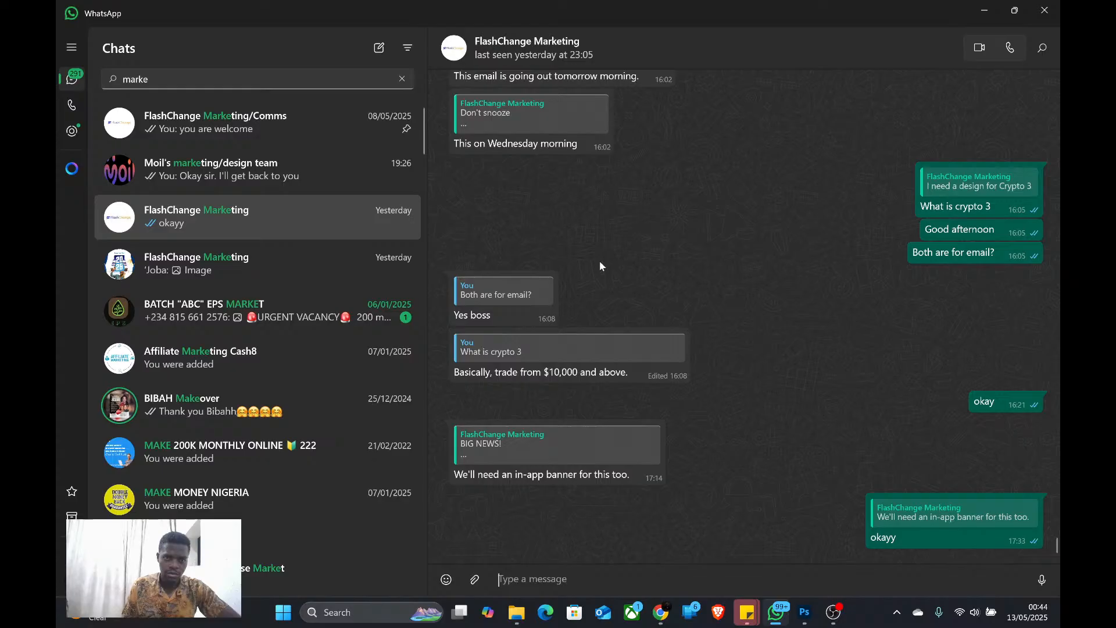
{"action": "scroll", "coordinate": [588, 272], "scroll_direction": "up", "scroll_amount": 5}
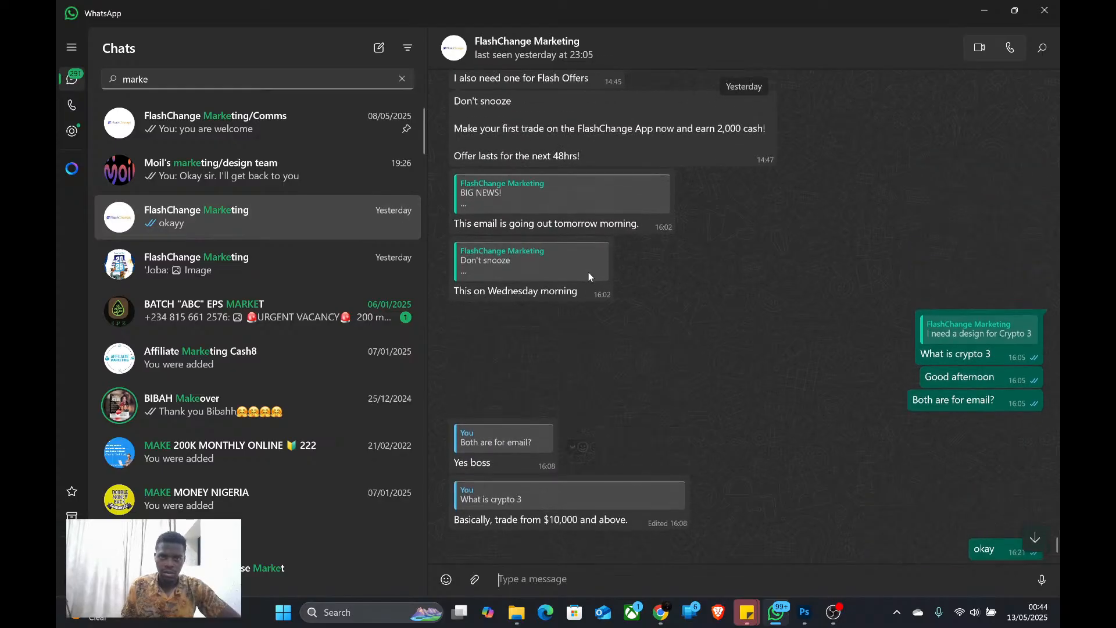
{"action": "scroll", "coordinate": [593, 274], "scroll_direction": "up", "scroll_amount": 2}
Return to YouTube Studio to close the Share Livestream dialog, and switch back to Photoshop
{"action": "key", "text": "alt+Tab"}
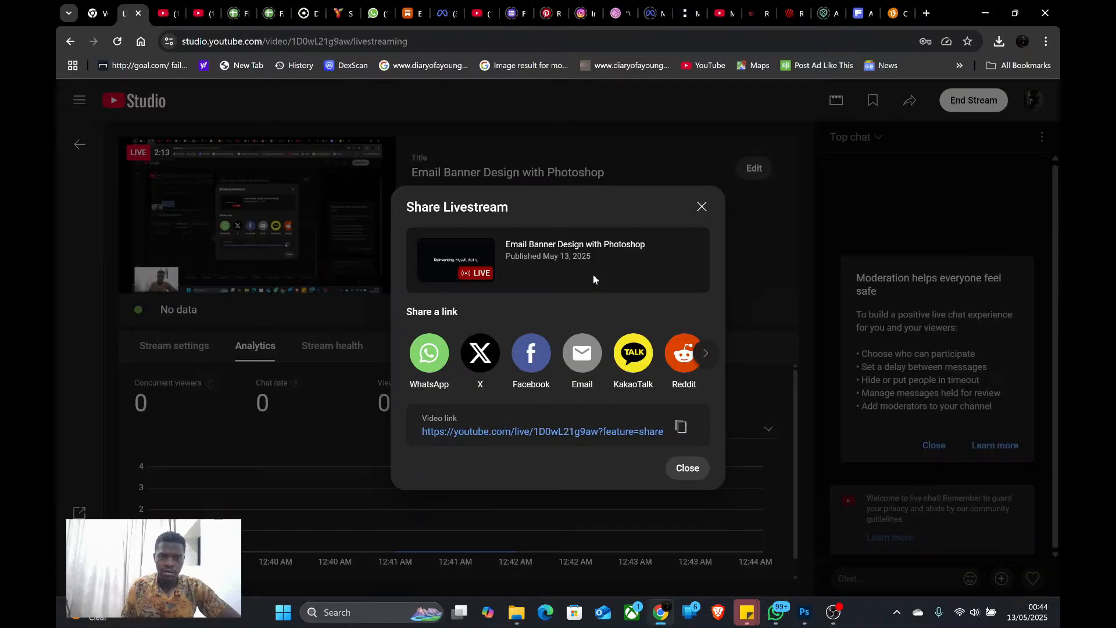
{"action": "left_click", "coordinate": [701, 207]}
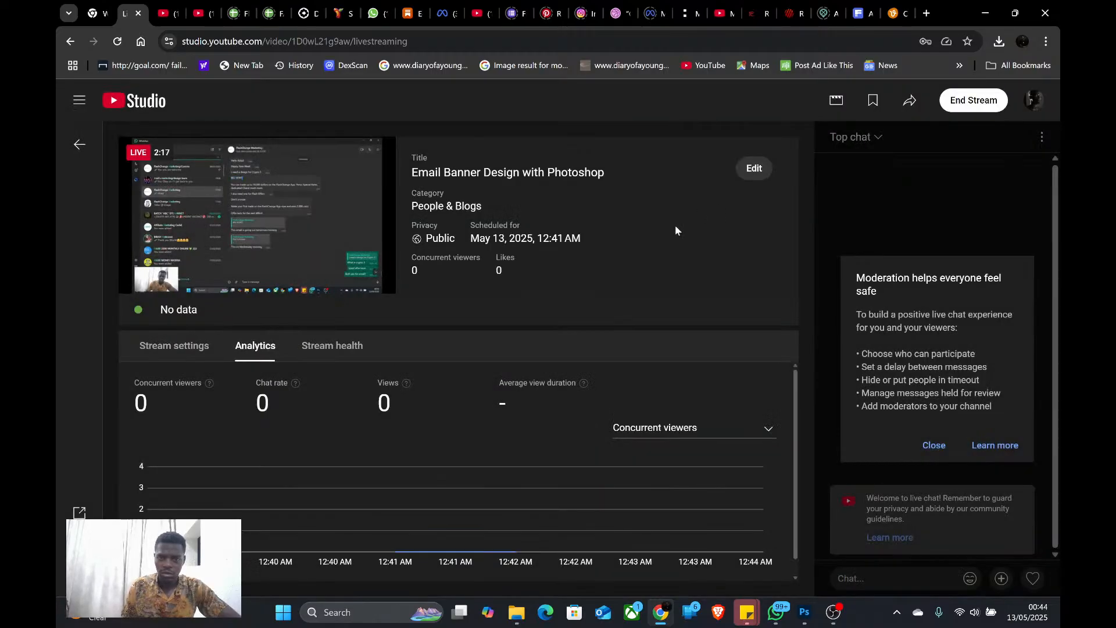
{"action": "left_click", "coordinate": [805, 616]}
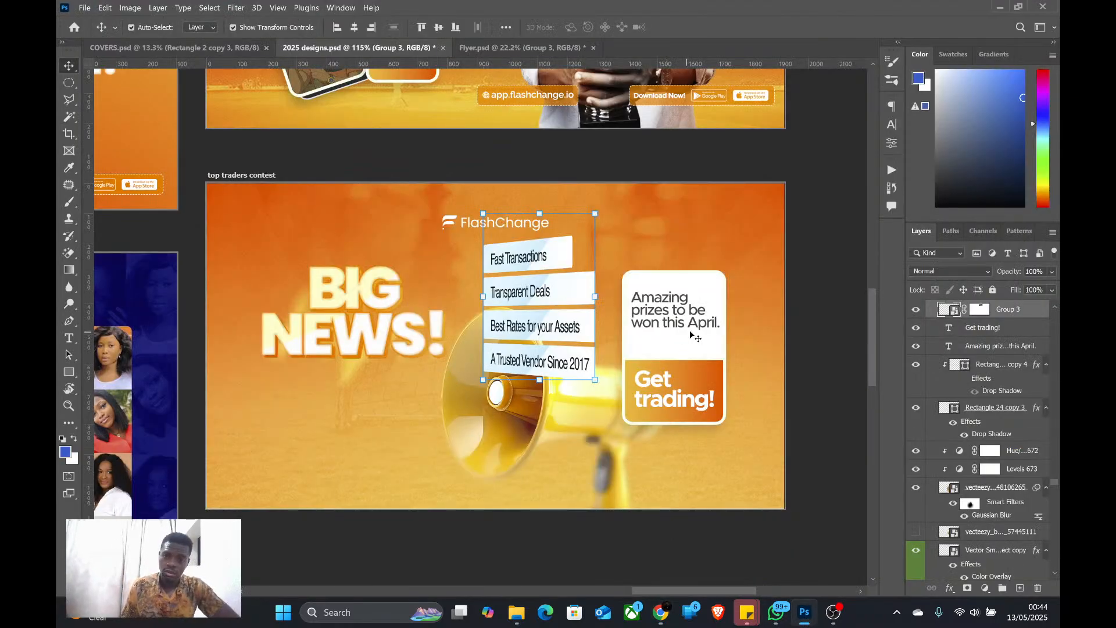
Switch to WhatsApp and highlight "You can trade up to 10,000 dollars on the FlashChange App." in the design brief
{"action": "left_click", "coordinate": [776, 613]}
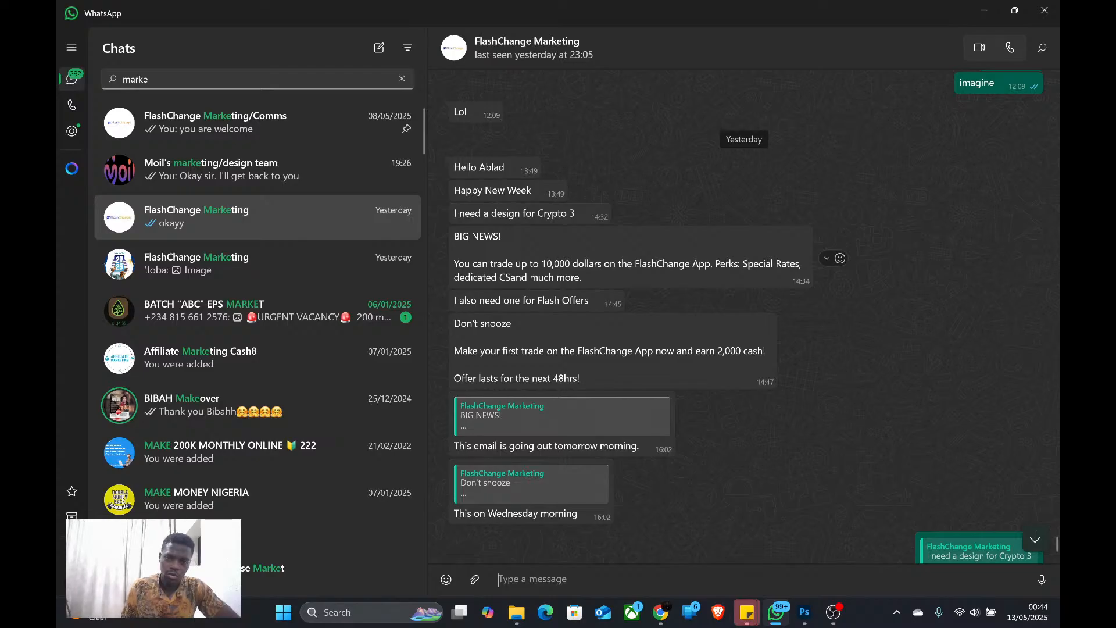
{"action": "left_click_drag", "start_coordinate": [454, 263], "coordinate": [713, 264]}
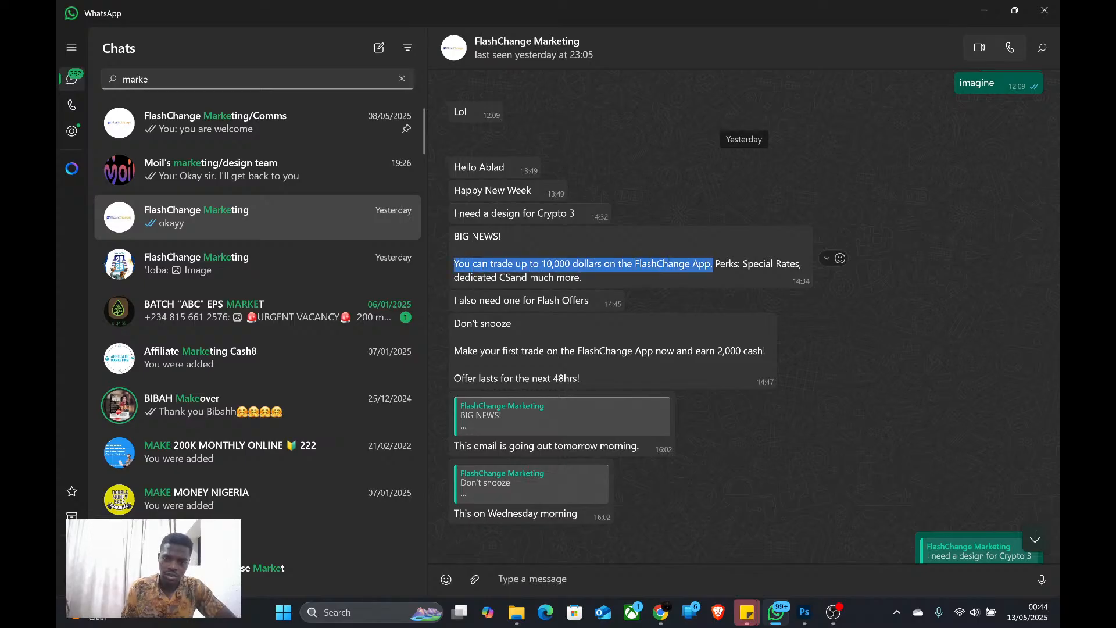
Return to Photoshop and move the benefits list off the megaphone to the banner's right edge, over the white card
{"action": "key", "text": "alt+Tab"}
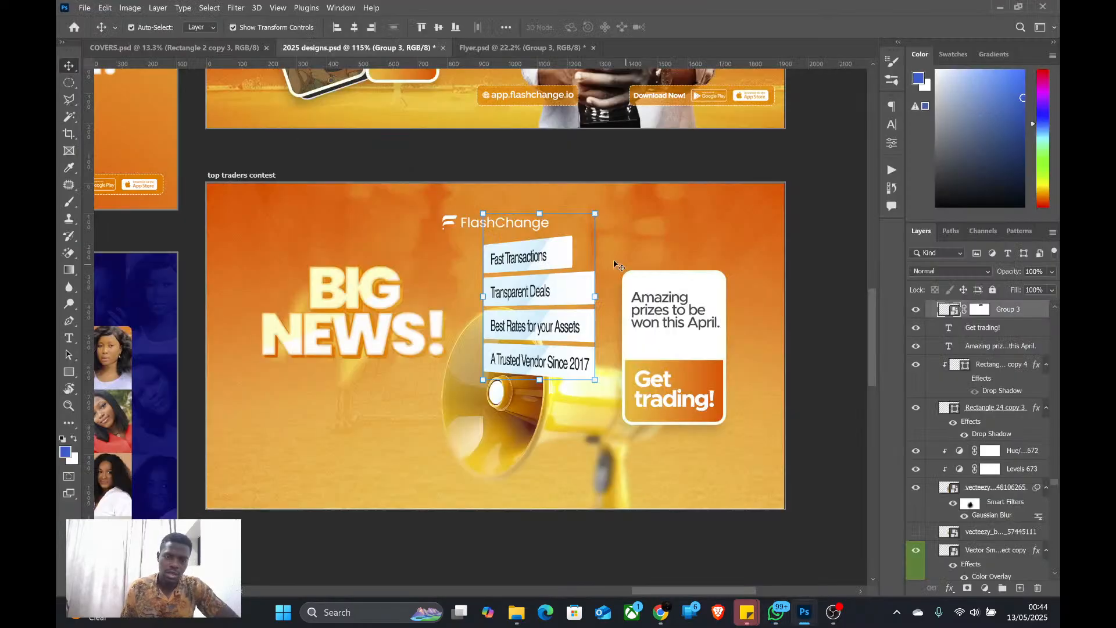
{"action": "left_click_drag", "start_coordinate": [520, 289], "coordinate": [746, 286]}
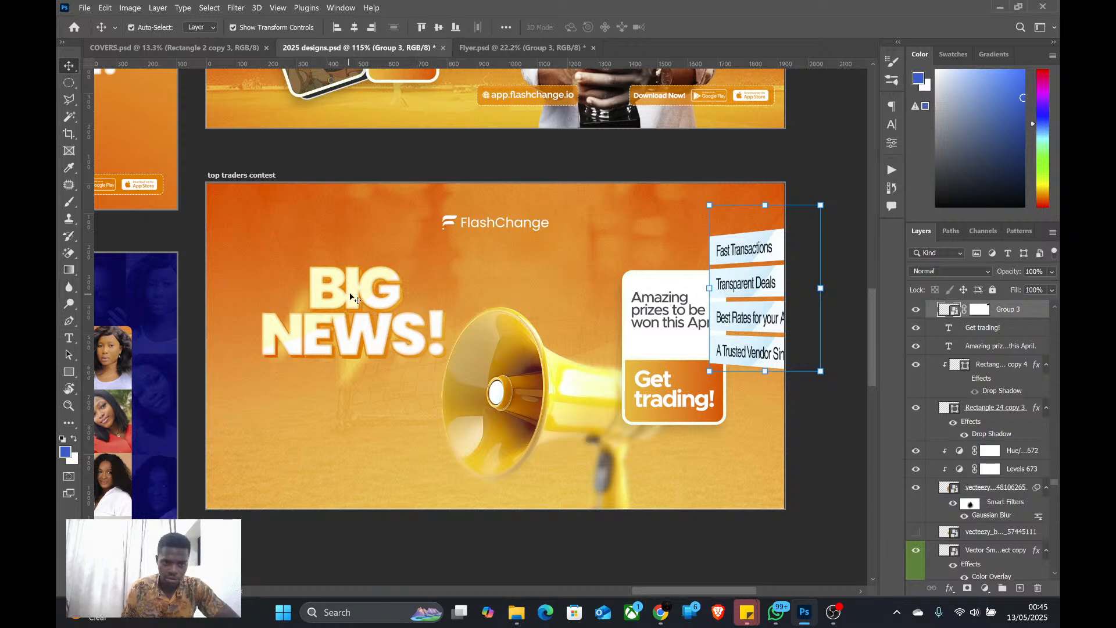
Select the two "BIG NEWS!" text layers together with the Shape 538 layer in Group 64
{"action": "scroll", "coordinate": [407, 333], "scroll_direction": "down", "scroll_amount": 2}
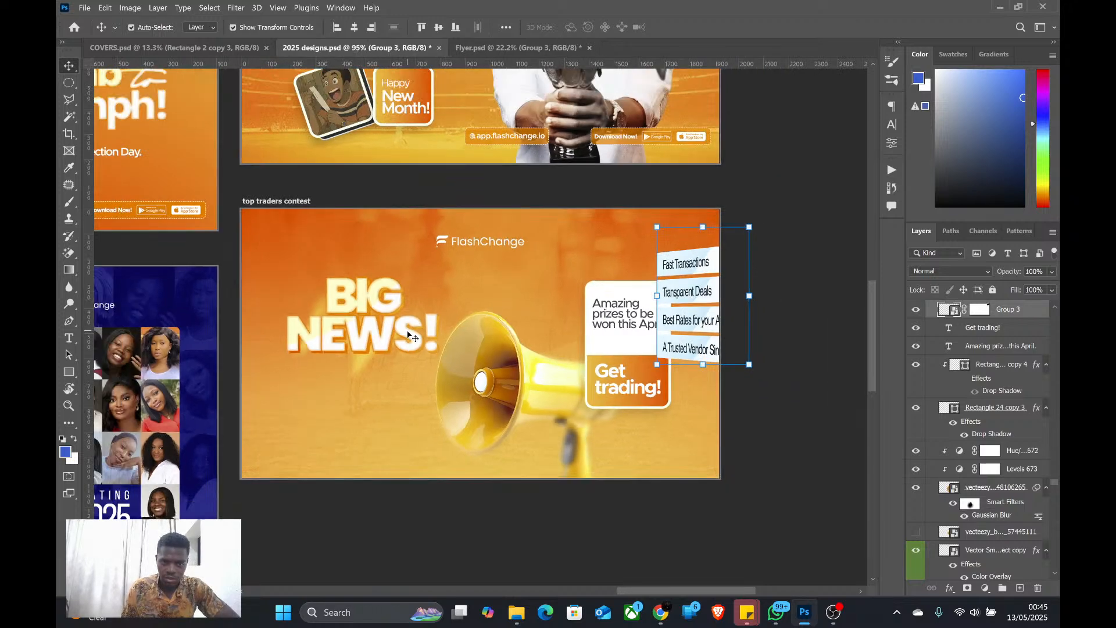
{"action": "left_click", "coordinate": [374, 340]}
{"action": "scroll", "coordinate": [976, 529], "scroll_direction": "down", "scroll_amount": 3}
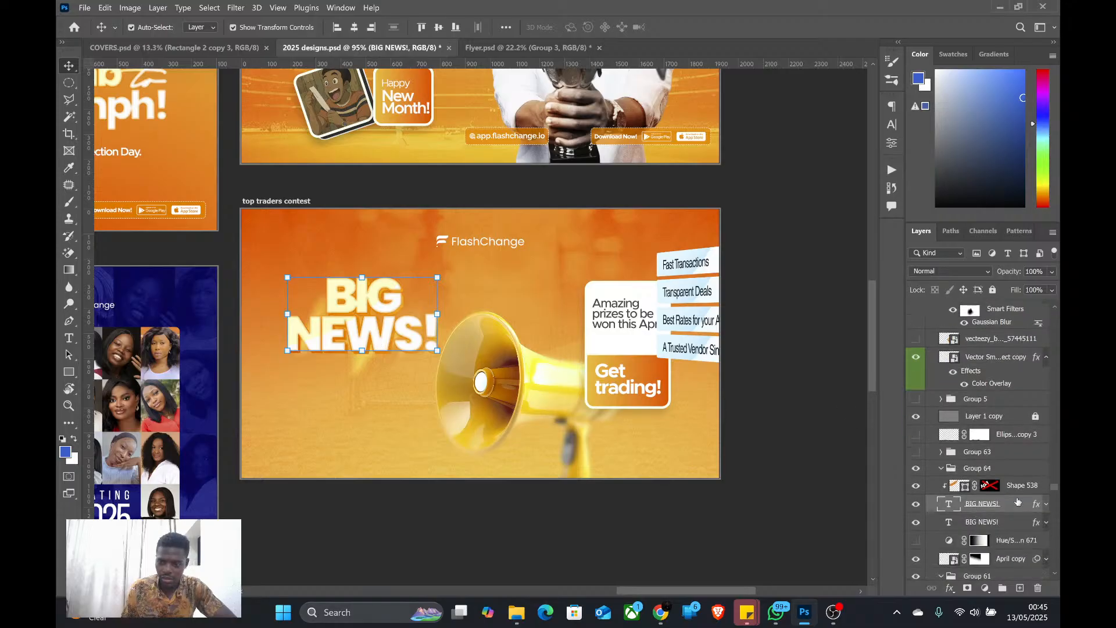
{"action": "left_click", "coordinate": [1022, 491]}
{"action": "left_click", "coordinate": [991, 522], "text": "shift"}
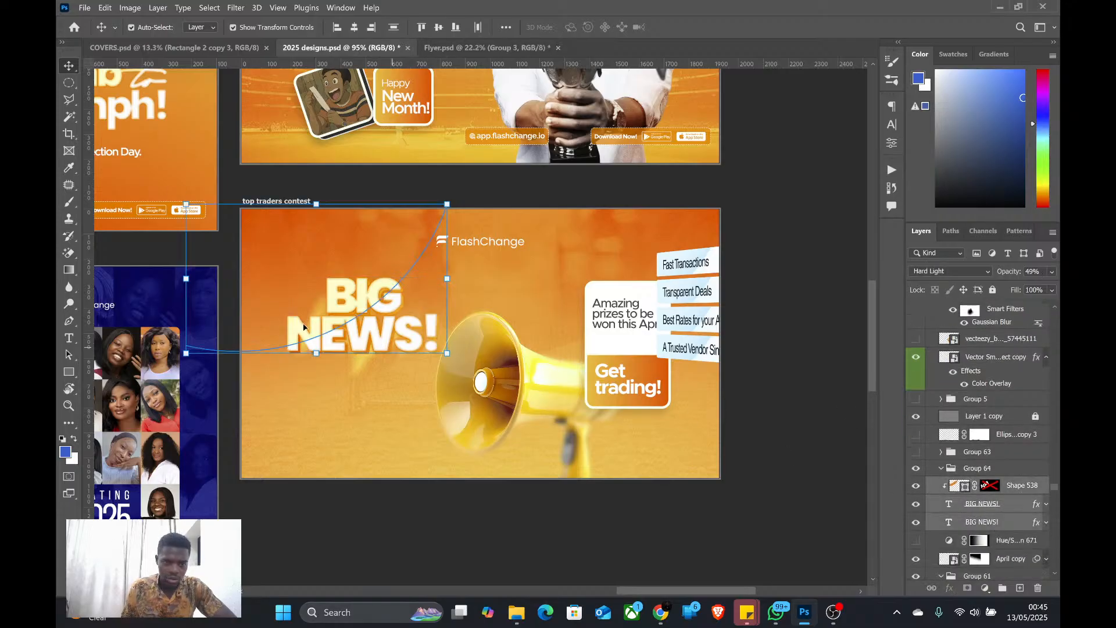
Try to reposition the selected "BIG NEWS!" headline layers vertically on the banner
{"action": "left_click_drag", "start_coordinate": [362, 344], "coordinate": [359, 378]}
{"action": "scroll", "coordinate": [445, 416], "scroll_direction": "up", "scroll_amount": 5}
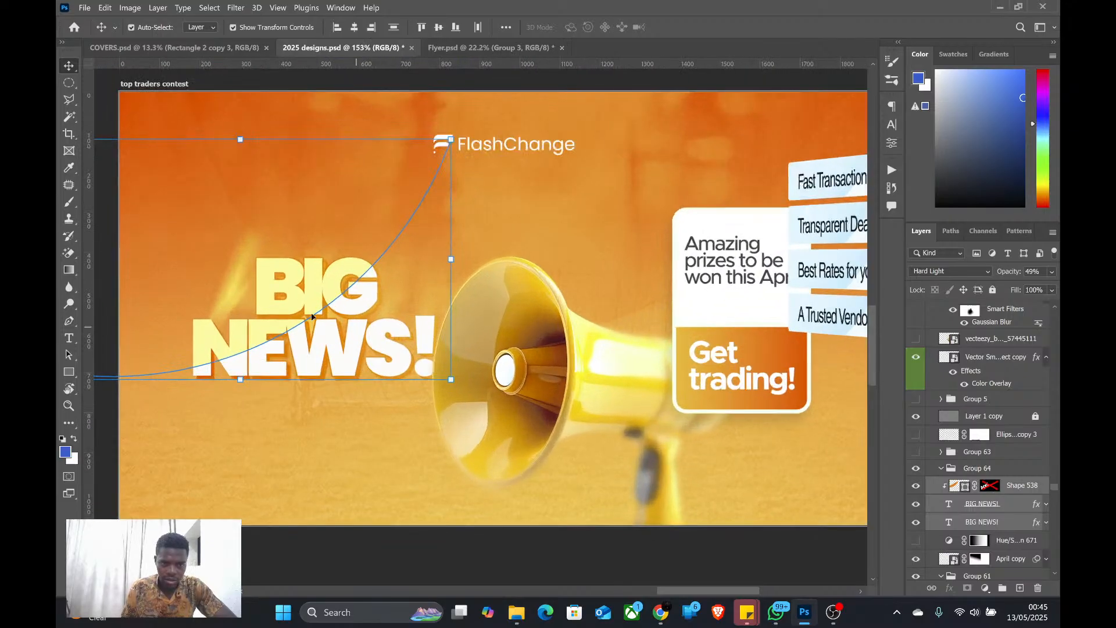
{"action": "scroll", "coordinate": [297, 308], "scroll_direction": "down", "scroll_amount": 5}
{"action": "left_click_drag", "start_coordinate": [311, 339], "coordinate": [312, 263]}
{"action": "key", "text": "ctrl+z"}
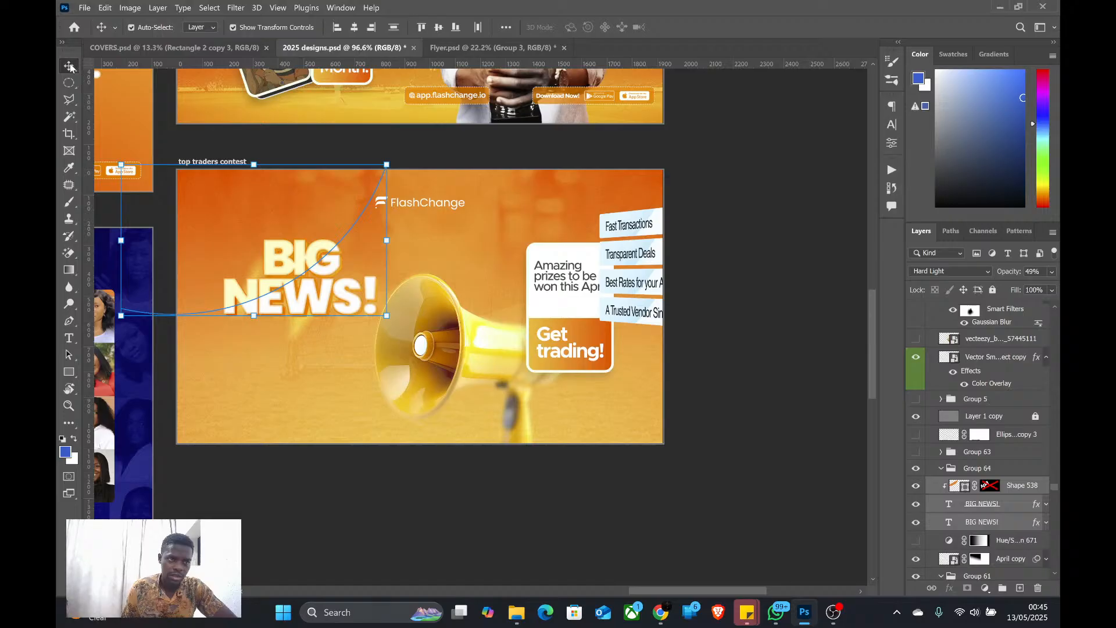
Turn off Auto-Select for the Move tool and nudge the selected headline layers slightly downward
{"action": "left_click", "coordinate": [138, 30]}
{"action": "key", "text": "Down"}
{"action": "key", "text": "Down"}
{"action": "key", "text": "Down"}
{"action": "key", "text": "Down"}
{"action": "key", "text": "Down"}
{"action": "key", "text": "Down"}
{"action": "key", "text": "Down"}
{"action": "key", "text": "Down"}
{"action": "key", "text": "Down"}
{"action": "key", "text": "Down"}
{"action": "key", "text": "Down"}
{"action": "key", "text": "Down"}
{"action": "key", "text": "Down"}
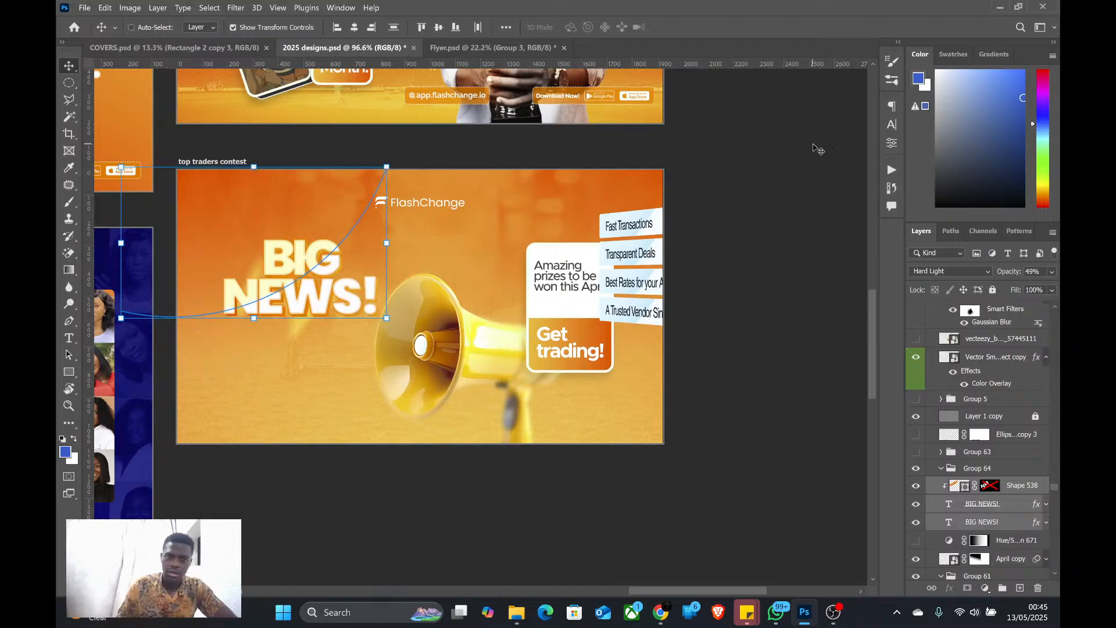
Nudge the selected "BIG NEWS!" headline layers further down, to about the vertical middle of the banner
{"action": "key", "text": "Down"}
{"action": "key", "text": "Down"}
{"action": "key", "text": "Down"}
{"action": "key", "text": "Down"}
{"action": "key", "text": "Down"}
{"action": "key", "text": "Down"}
{"action": "key", "text": "Down"}
{"action": "key", "text": "Down"}
{"action": "key", "text": "Down"}
{"action": "key", "text": "Down"}
{"action": "key", "text": "Down"}
{"action": "key", "text": "Down"}
{"action": "key", "text": "Down"}
{"action": "key", "text": "Down"}
{"action": "key", "text": "Down"}
{"action": "key", "text": "Down"}
{"action": "key", "text": "Down"}
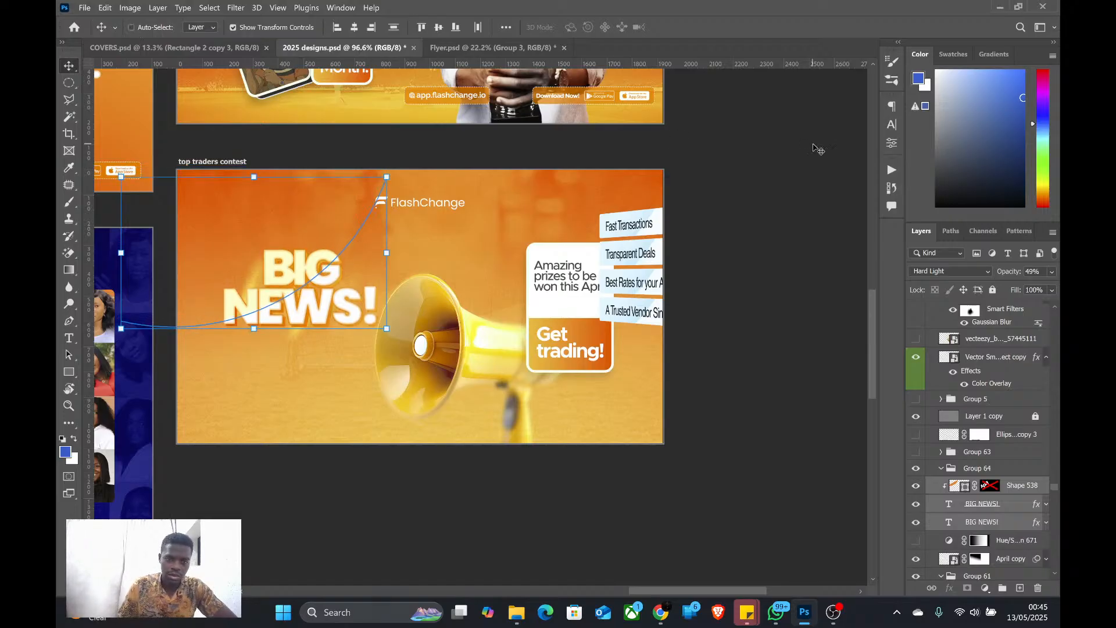
{"action": "key", "text": "Down"}
{"action": "key", "text": "Down"}
{"action": "key", "text": "Down"}
{"action": "key", "text": "Down"}
{"action": "key", "text": "Down"}
{"action": "key", "text": "Down"}
{"action": "key", "text": "Down"}
{"action": "key", "text": "Down"}
{"action": "key", "text": "Down"}
{"action": "key", "text": "Down"}
{"action": "key", "text": "Down"}
{"action": "key", "text": "Down"}
{"action": "key", "text": "Down"}
{"action": "key", "text": "Down"}
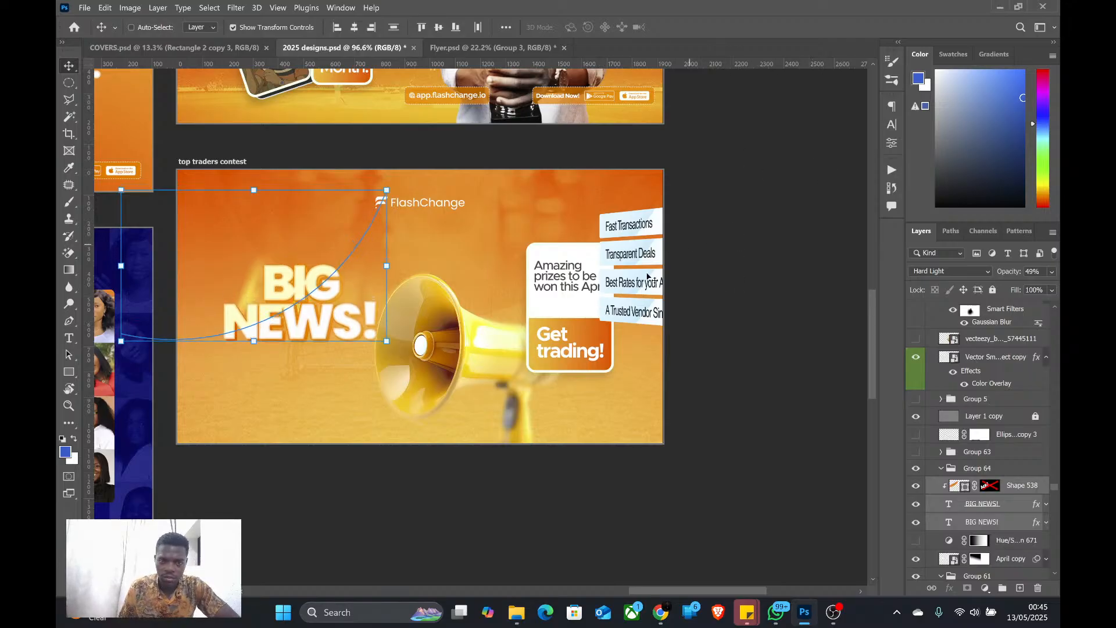
Move the megaphone smart object behind the card on the banner's right side and scale it to 5.75%, keeping its Gaussian Blur
{"action": "left_click", "coordinate": [456, 355], "text": "ctrl"}
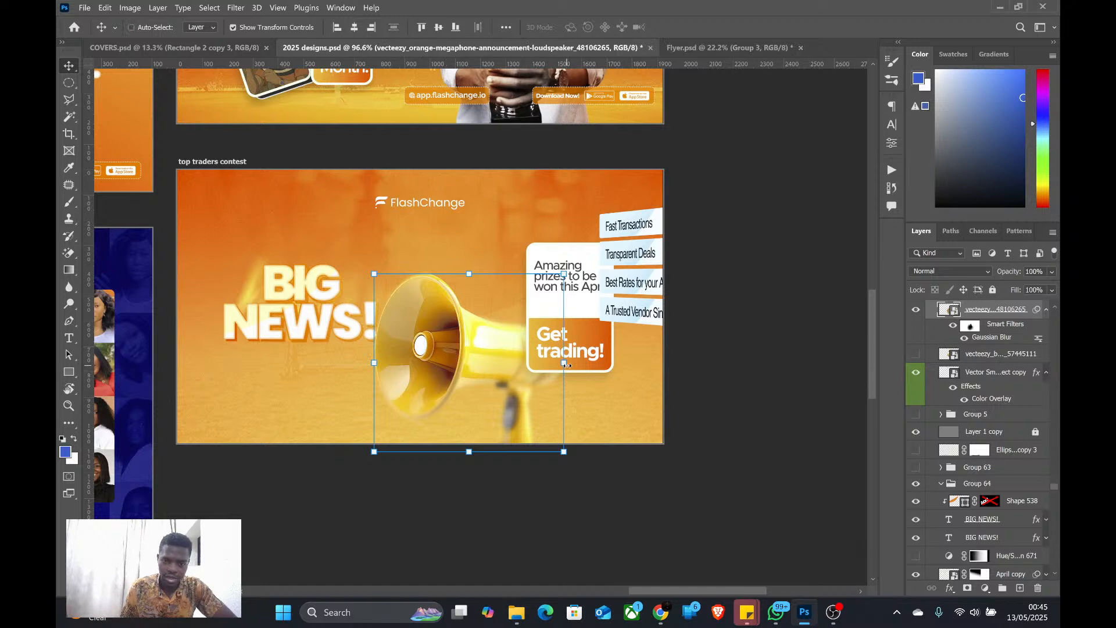
{"action": "key", "text": "ctrl+t"}
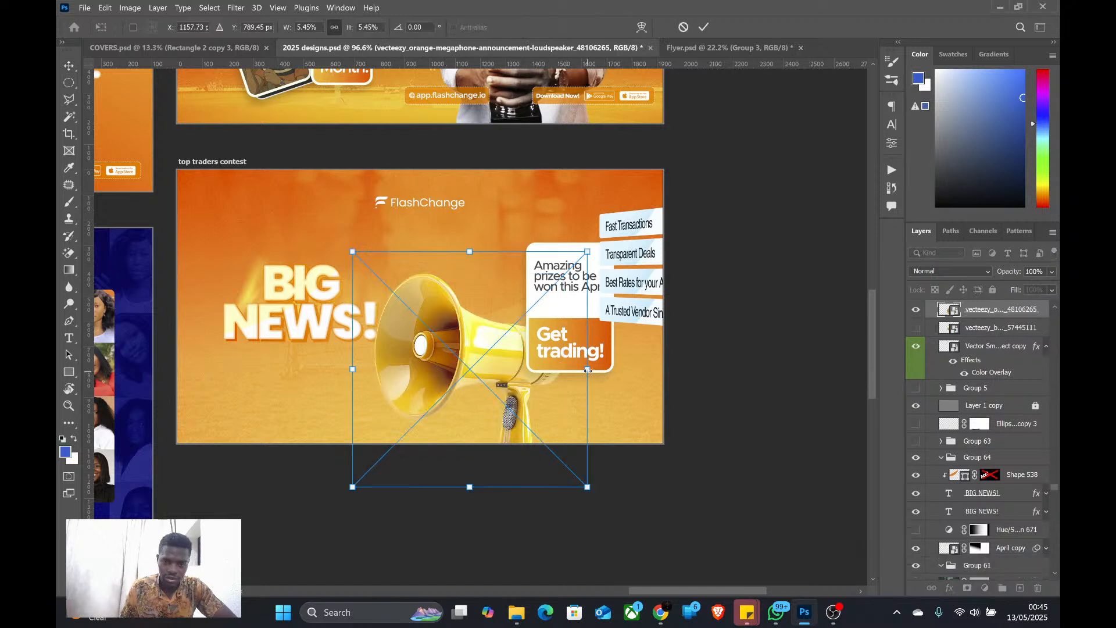
{"action": "left_click_drag", "start_coordinate": [586, 369], "coordinate": [531, 377]}
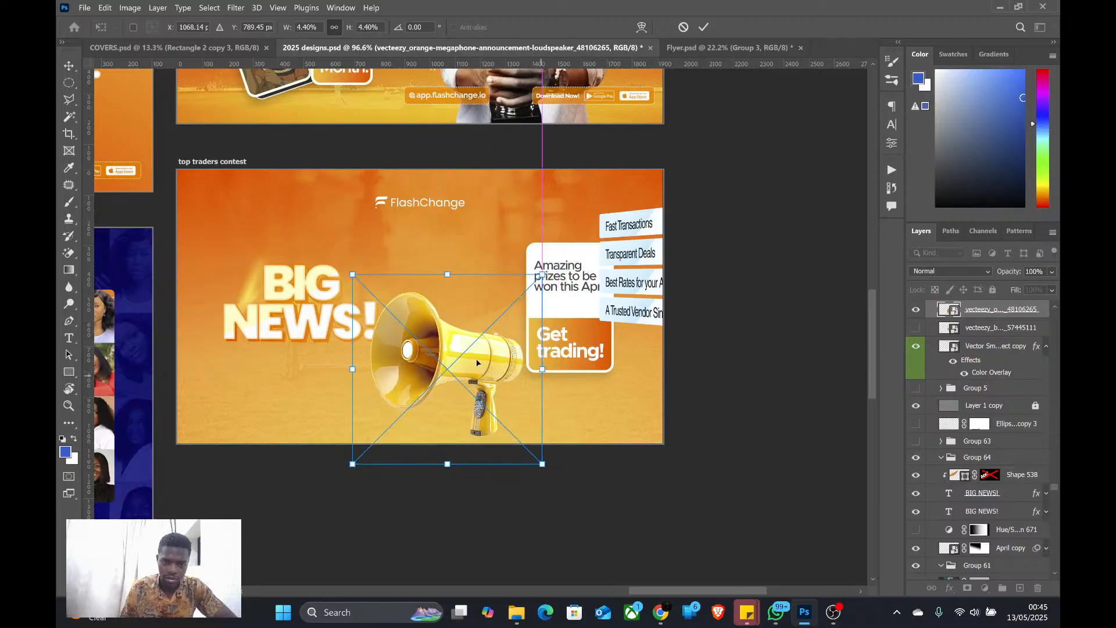
{"action": "left_click_drag", "start_coordinate": [468, 339], "coordinate": [656, 303]}
{"action": "left_click_drag", "start_coordinate": [518, 298], "coordinate": [455, 299]}
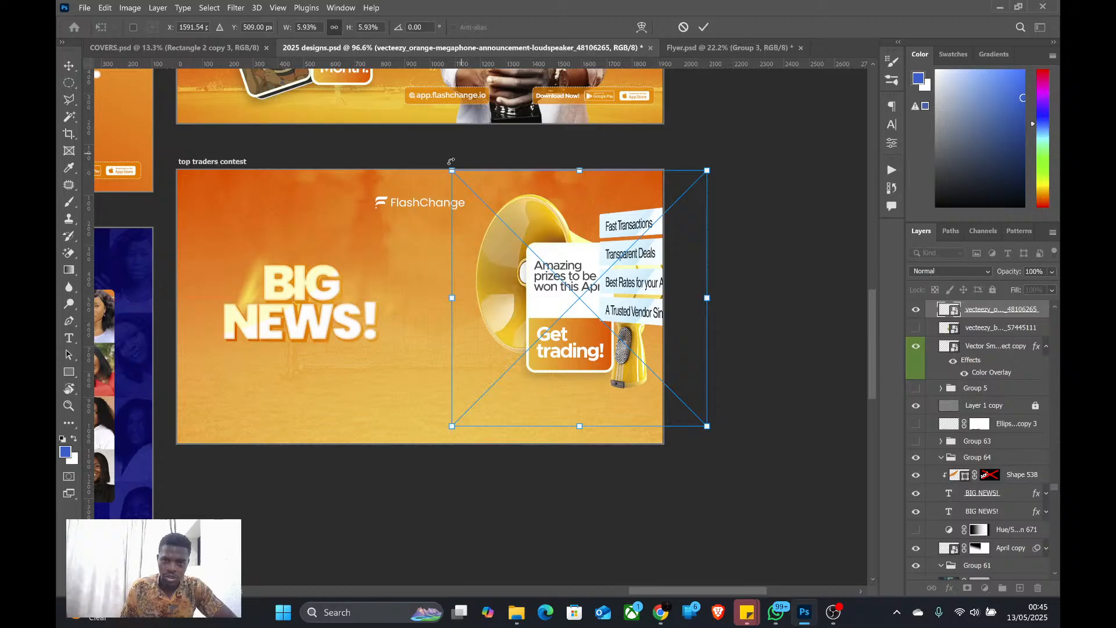
{"action": "left_click_drag", "start_coordinate": [450, 164], "coordinate": [457, 173]}
{"action": "left_click", "coordinate": [707, 26]}
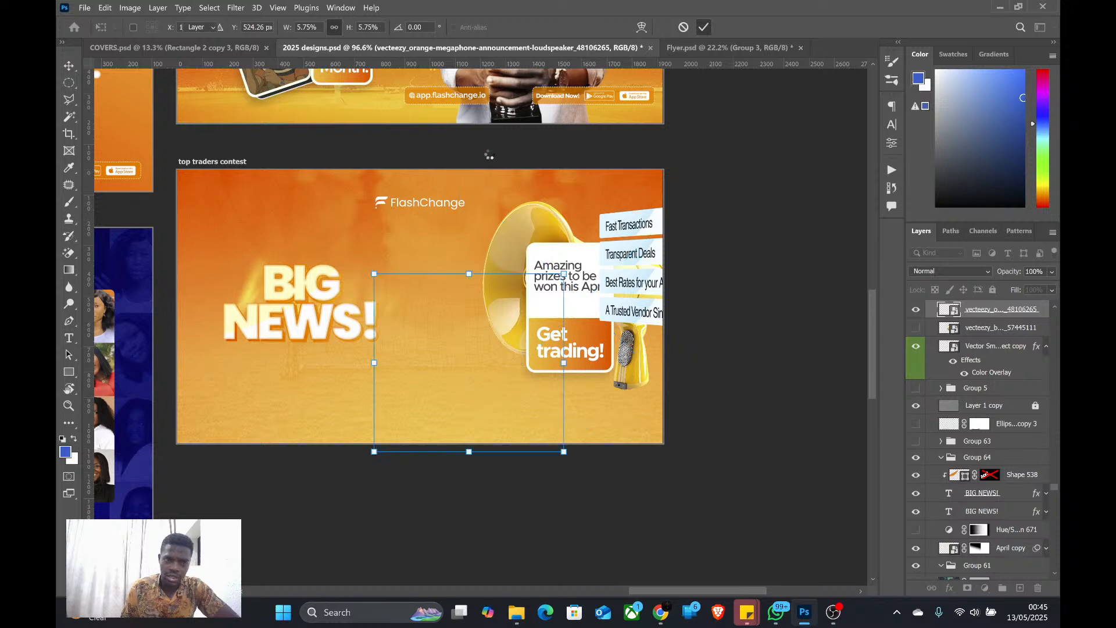
{"action": "key", "text": "ctrl+alt+f"}
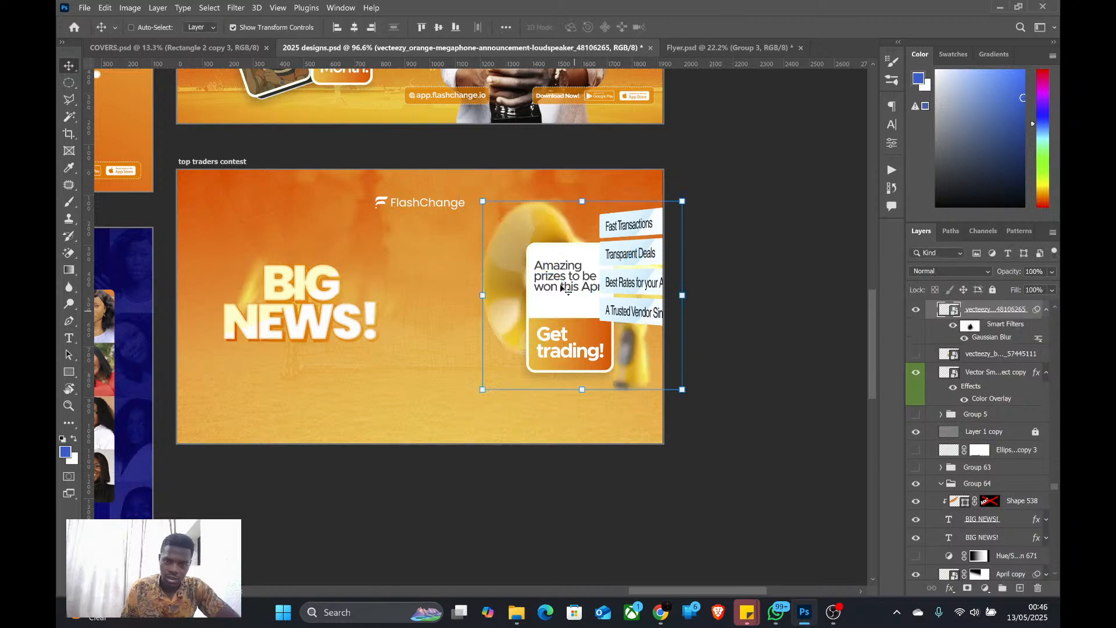
Select the card's two text layers and two rectangles, hide the transform controls, and move the card to the banner's lower middle
{"action": "left_click", "coordinate": [562, 281], "text": "ctrl"}
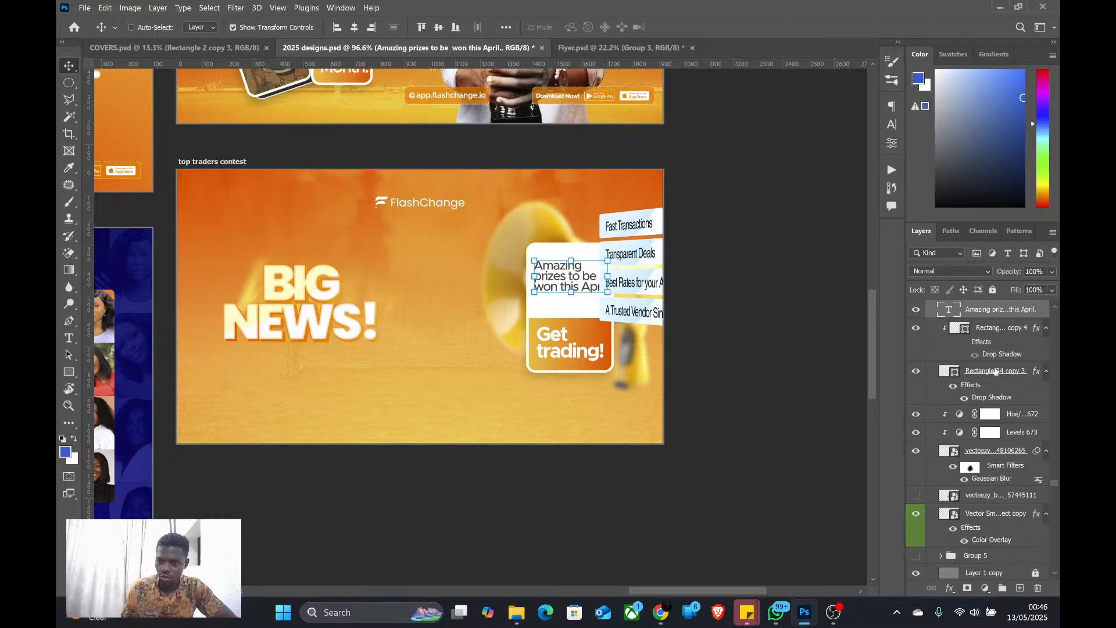
{"action": "scroll", "coordinate": [995, 371], "scroll_direction": "up", "scroll_amount": 1}
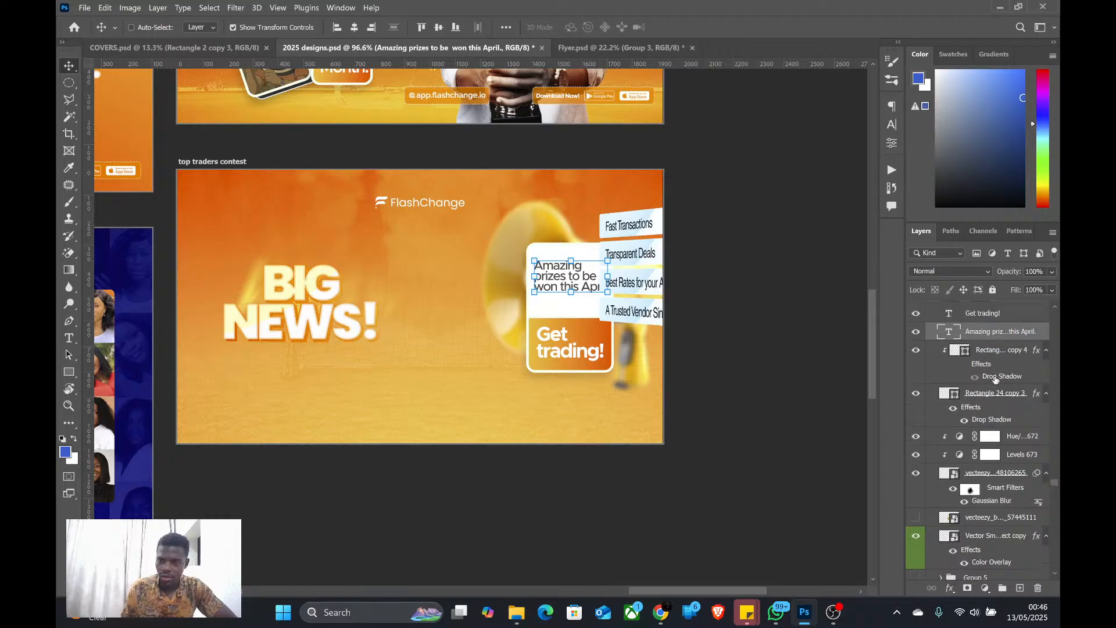
{"action": "left_click", "coordinate": [995, 315]}
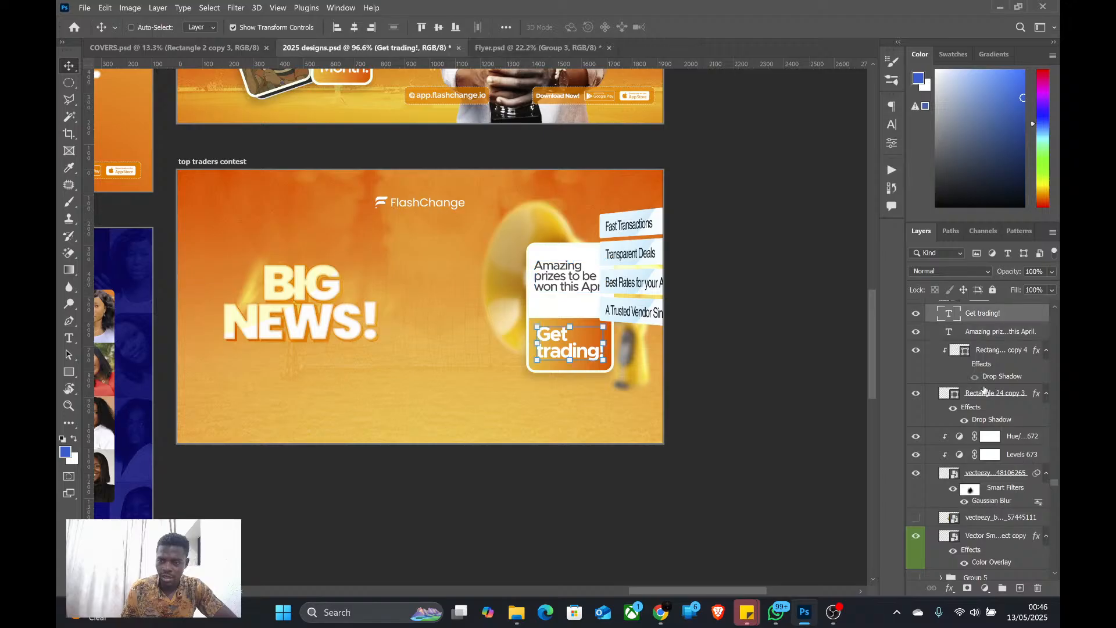
{"action": "left_click", "coordinate": [984, 394], "text": "shift"}
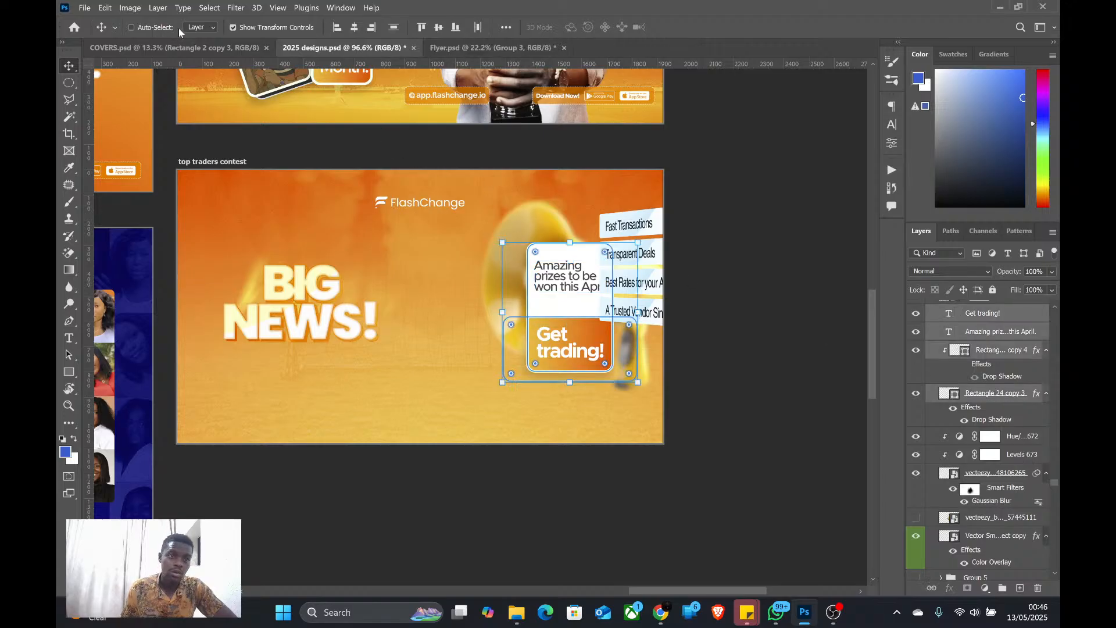
{"action": "left_click", "coordinate": [233, 27]}
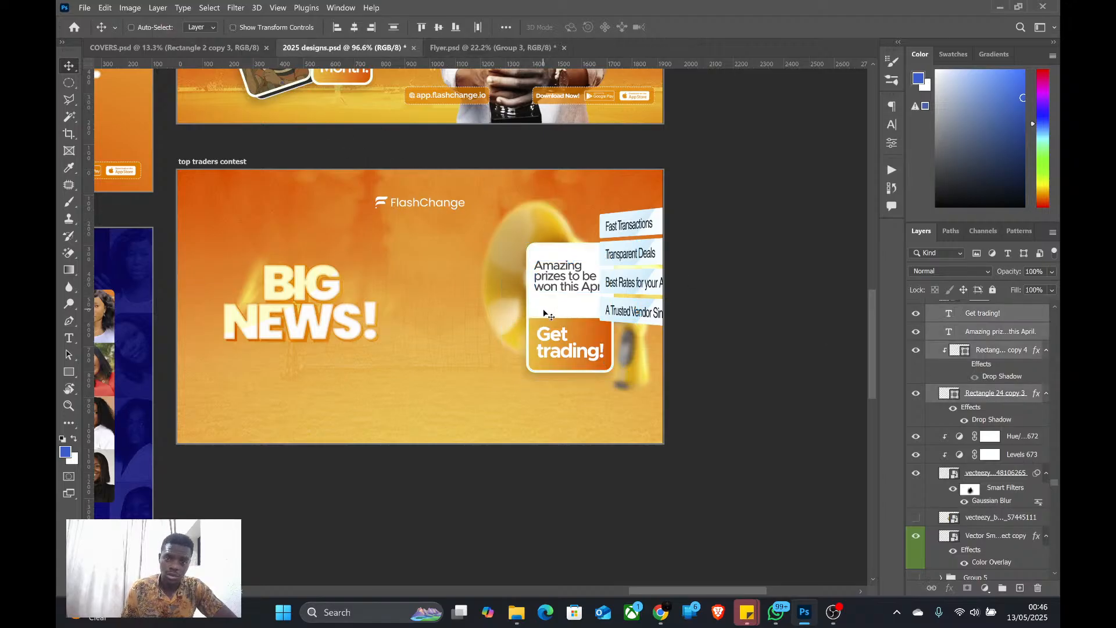
{"action": "left_click_drag", "start_coordinate": [551, 316], "coordinate": [430, 357]}
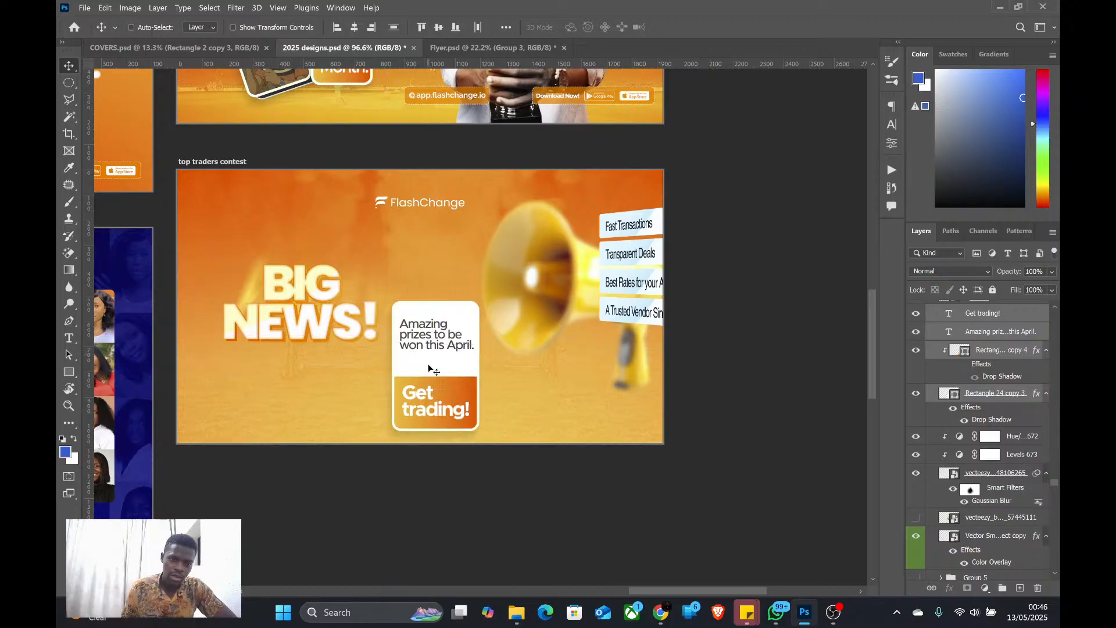
Turn Auto-Select back on and delete the "Get trading!" text and the orange gradient rectangle from the card
{"action": "key", "text": "ctrl+c"}
{"action": "left_click", "coordinate": [131, 28]}
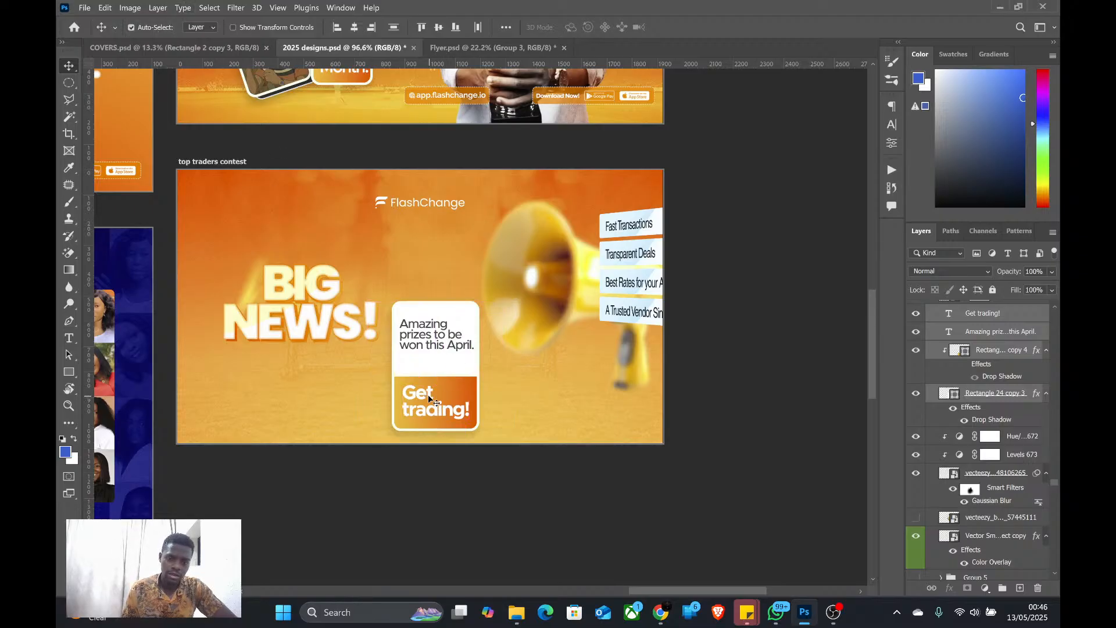
{"action": "left_click", "coordinate": [988, 316]}
{"action": "key", "text": "Delete"}
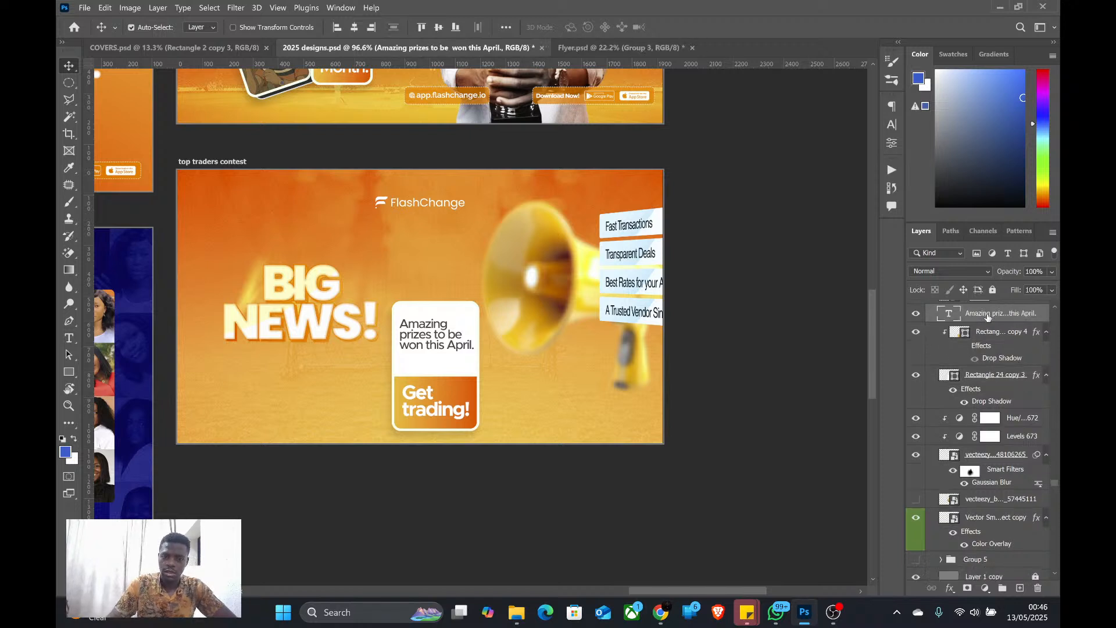
{"action": "left_click", "coordinate": [459, 387]}
{"action": "key", "text": "Delete"}
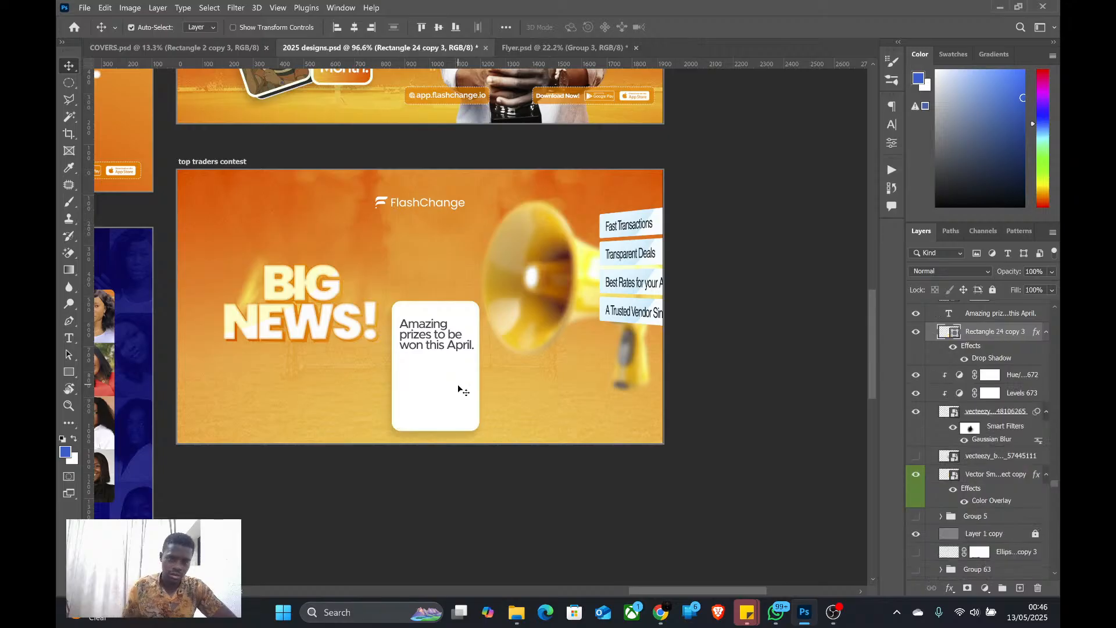
Move the "Amazing prizes to be won this April." text below the headline and delete the card's white rectangle
{"action": "left_click_drag", "start_coordinate": [428, 337], "coordinate": [268, 385]}
{"action": "left_click", "coordinate": [418, 381]}
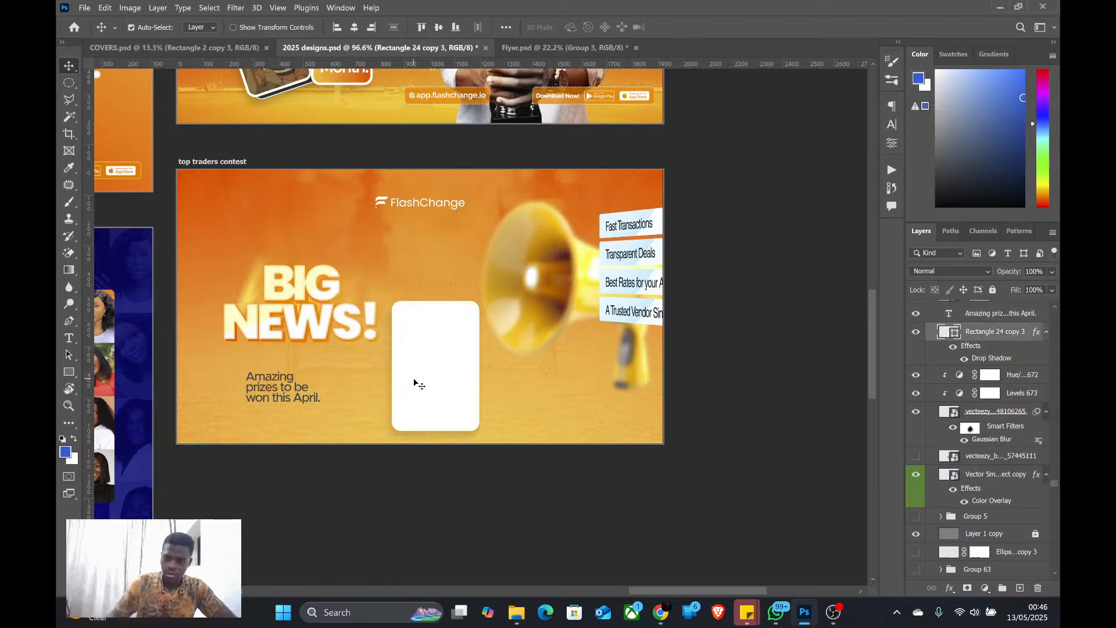
{"action": "key", "text": "Delete"}
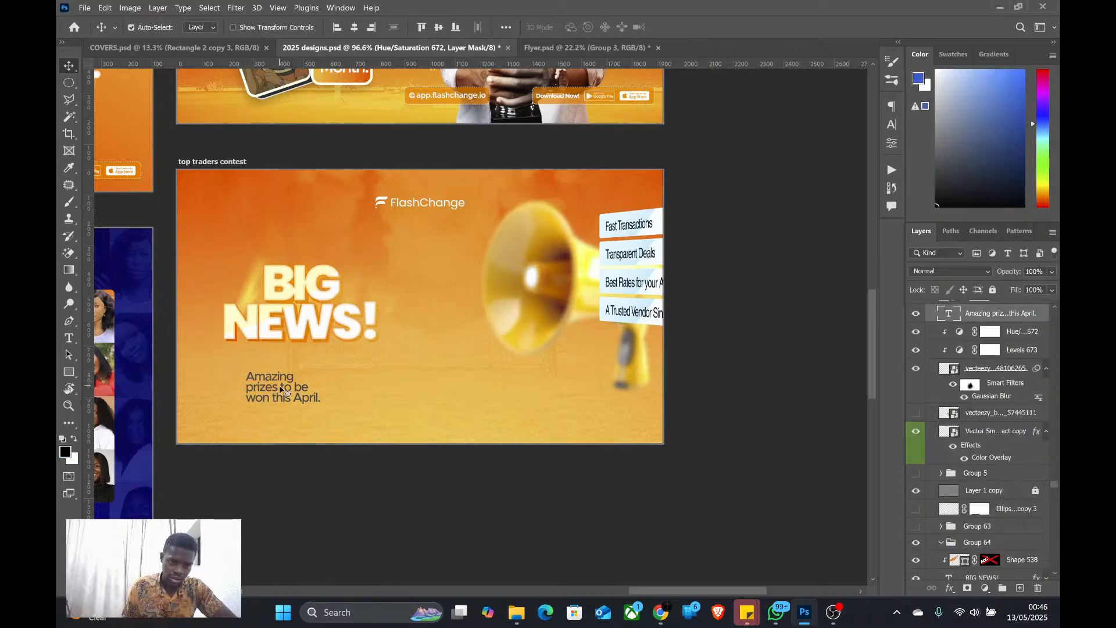
Replace the text under the headline with unformatted "You can trade up to 10,000 Dollars on the FlashChange App.", capitalizing "Dollars"
{"action": "double_click", "coordinate": [279, 385]}
{"action": "right_click", "coordinate": [280, 384]}
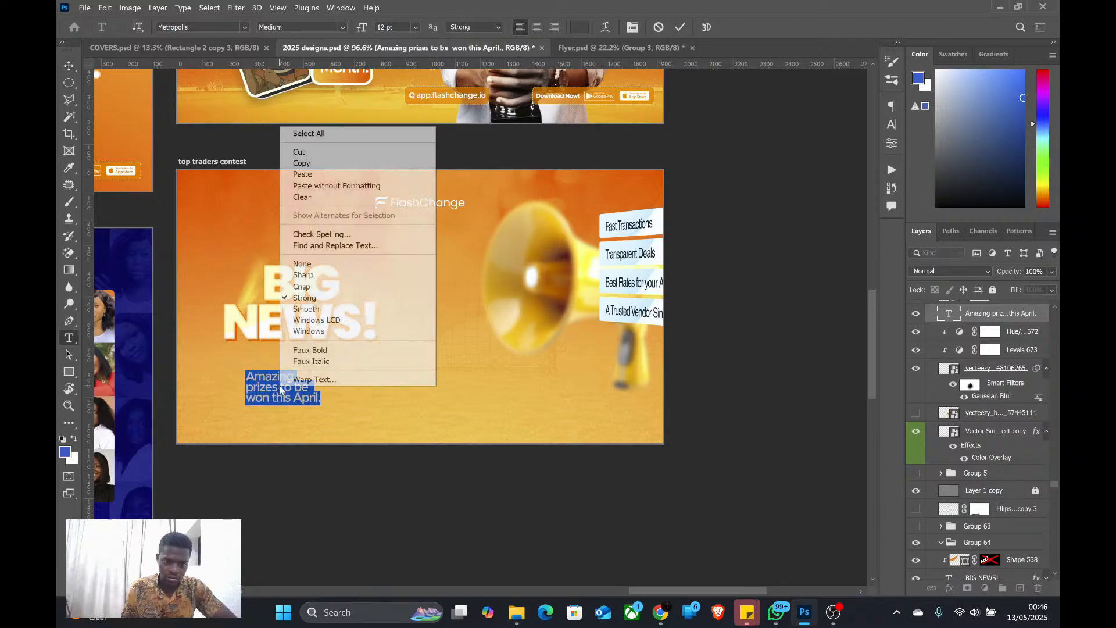
{"action": "left_click", "coordinate": [329, 188]}
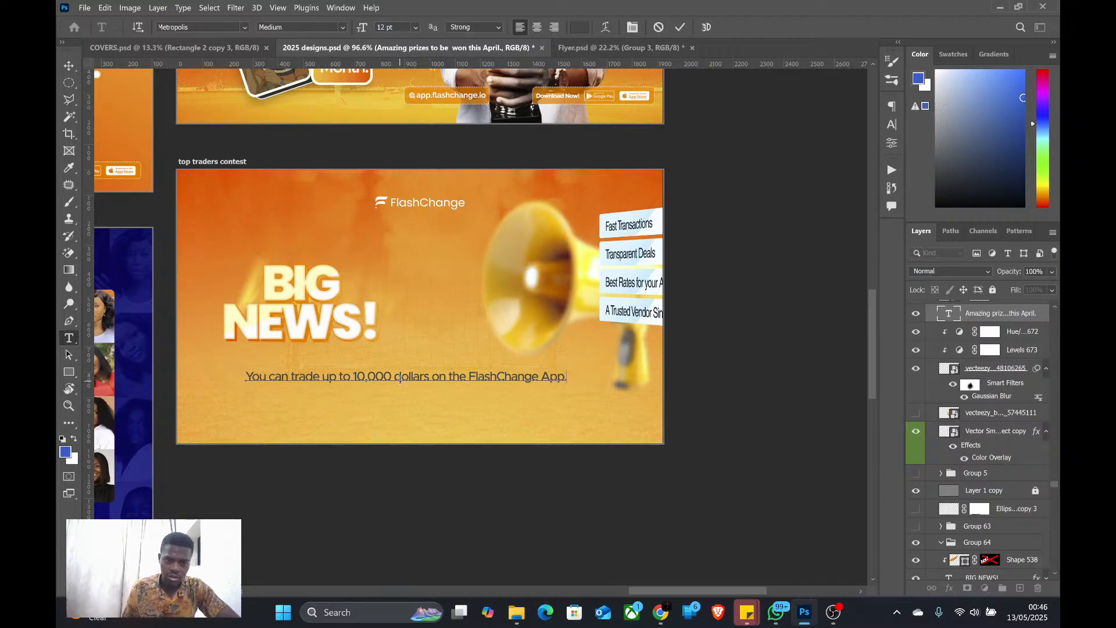
{"action": "left_click_drag", "start_coordinate": [402, 379], "coordinate": [397, 379]}
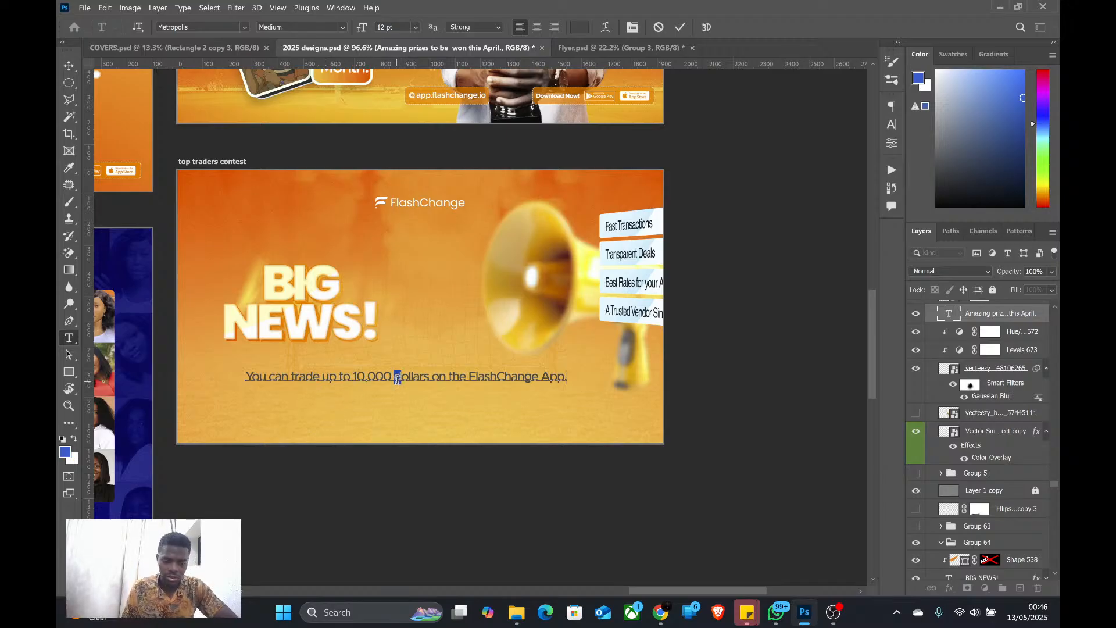
{"action": "type", "text": "D"}
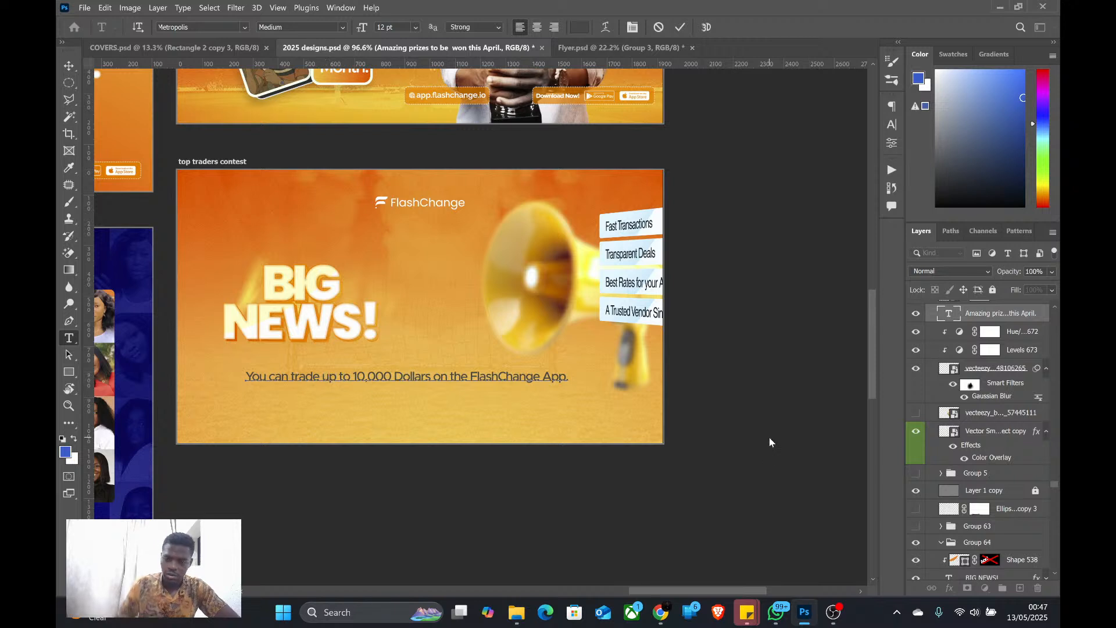
Break the sentence after "You can trade up to" and cut "10,000 Dollars on the FlashChange App." out of the text layer
{"action": "key", "text": "Return"}
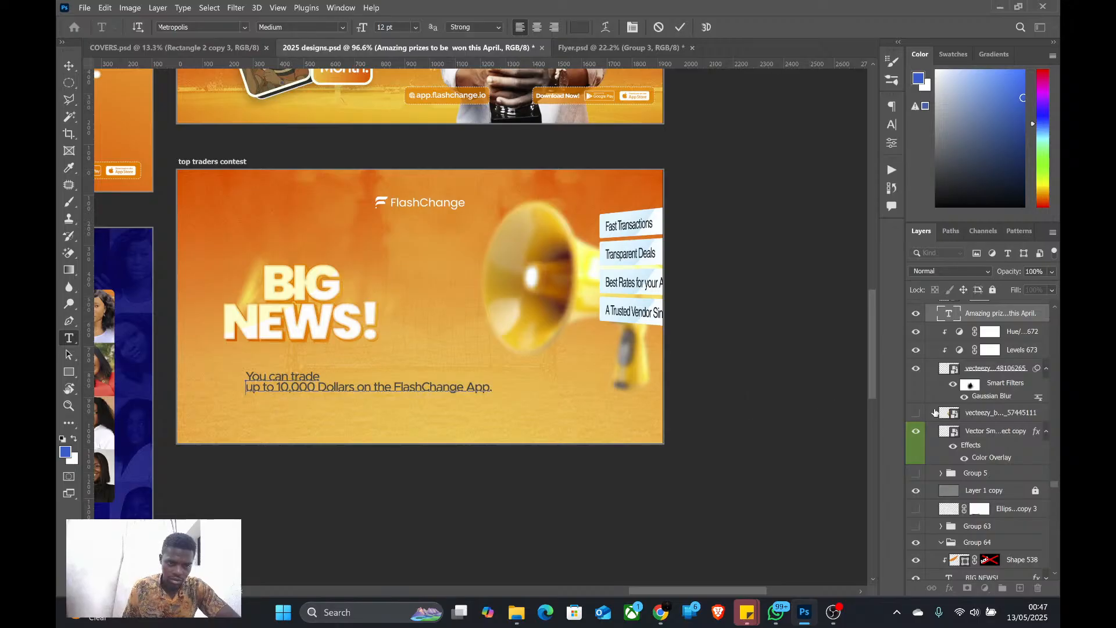
{"action": "key", "text": "BackSpace"}
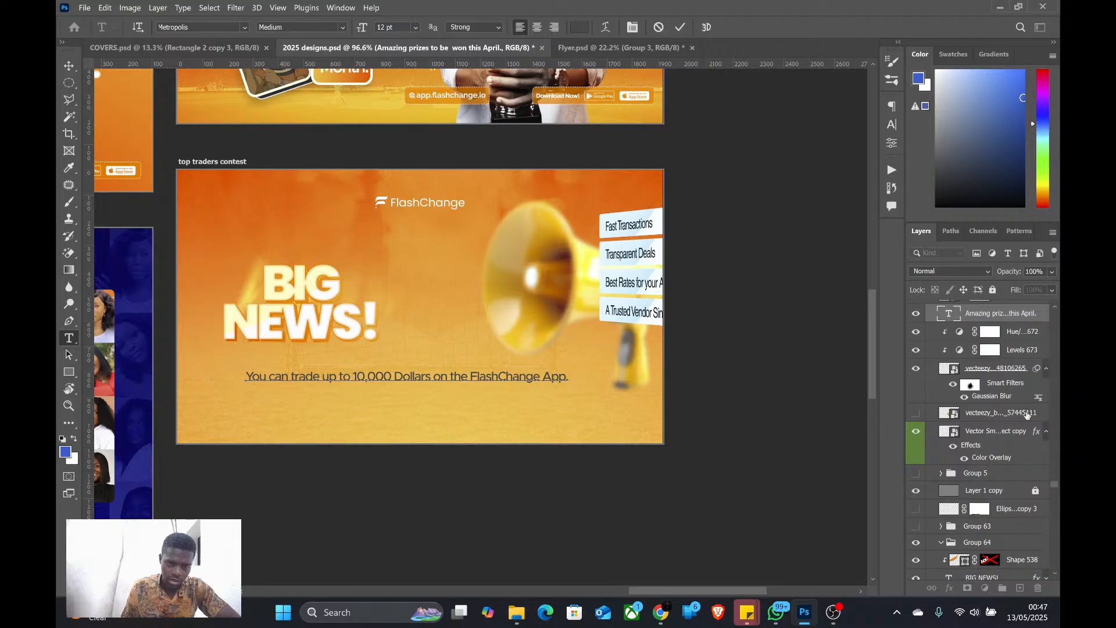
{"action": "key", "text": "Return"}
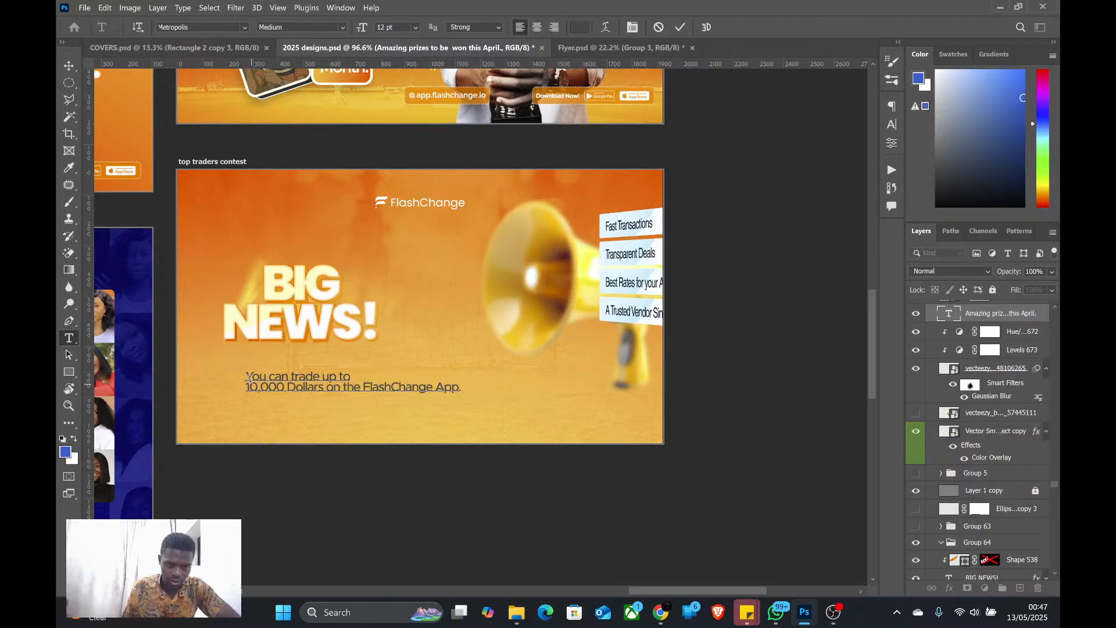
{"action": "left_click_drag", "start_coordinate": [243, 385], "coordinate": [560, 399]}
{"action": "key", "text": "ctrl+c"}
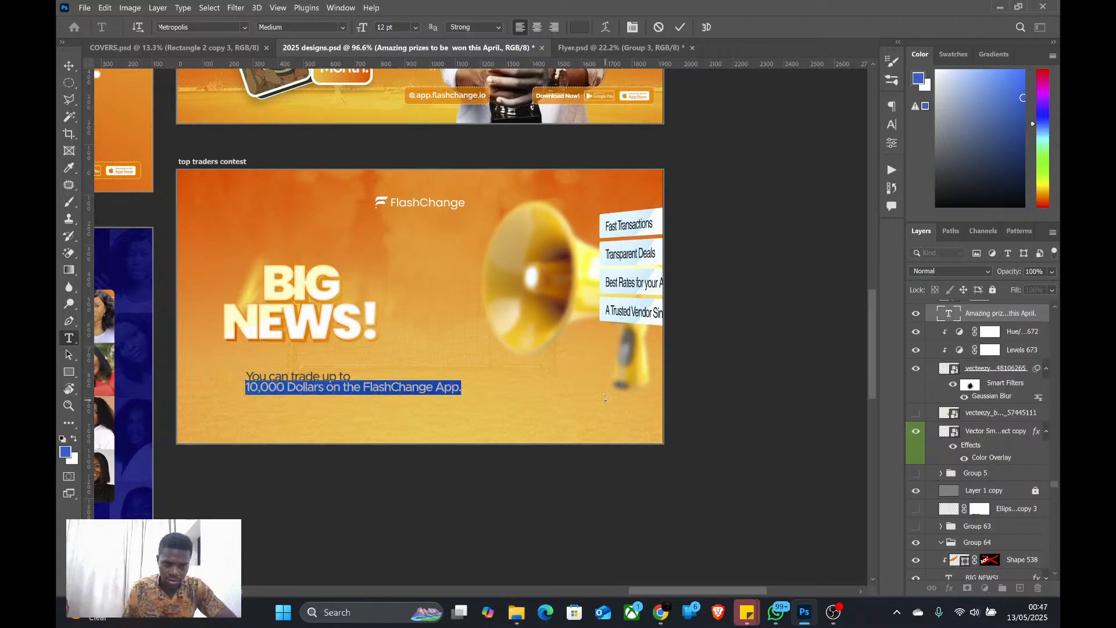
{"action": "key", "text": "BackSpace"}
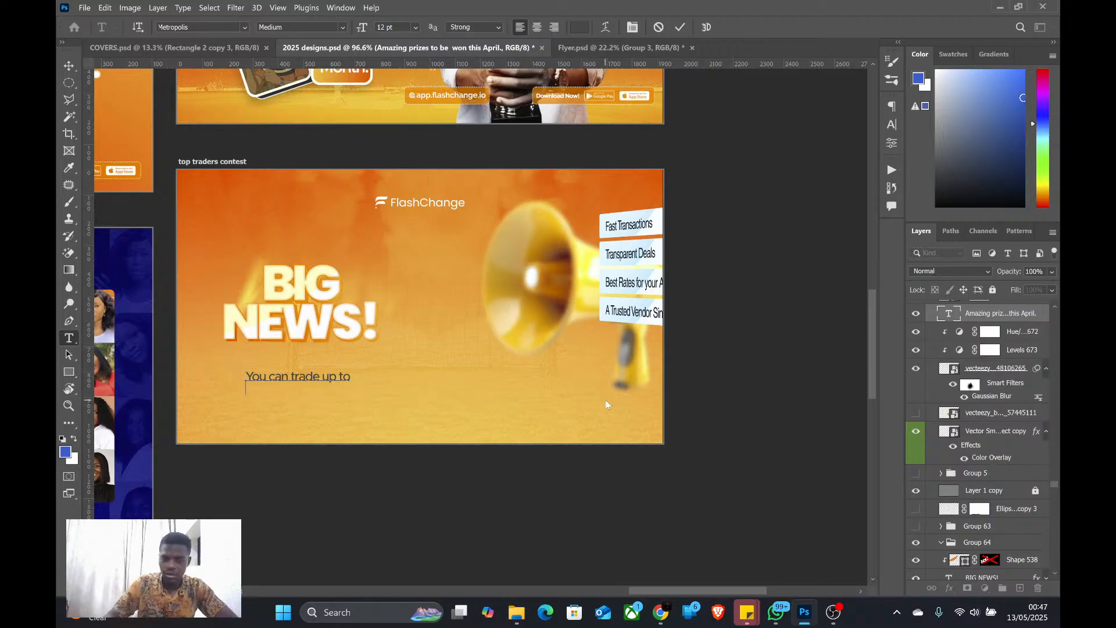
{"action": "key", "text": "ctrl"}
{"action": "key", "text": "ctrl+Return"}
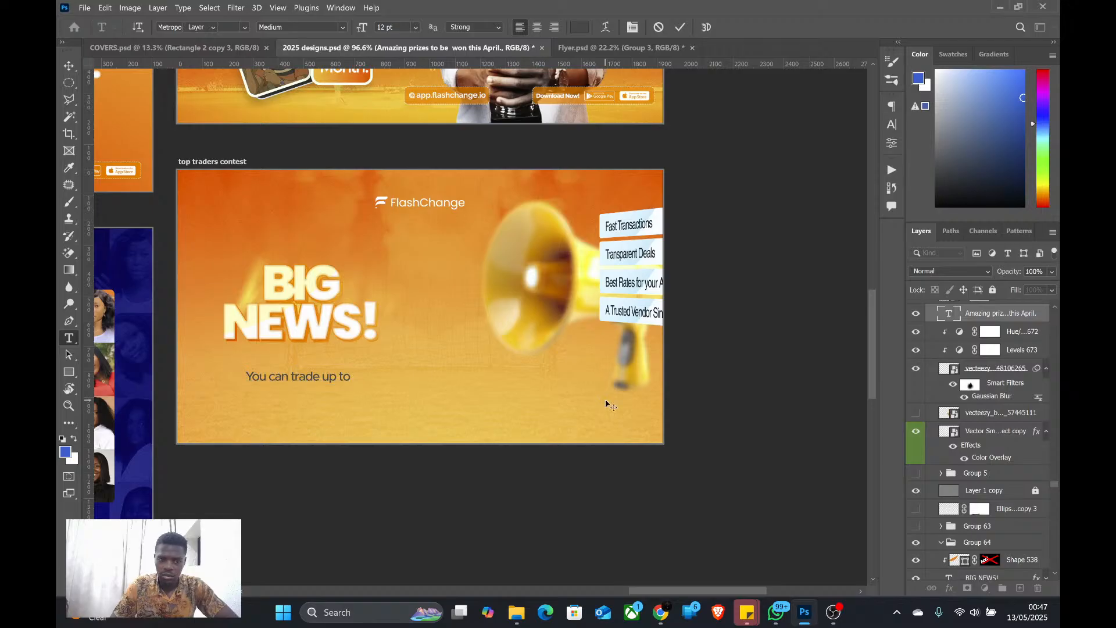
Move "You can trade up to" closer to the headline, duplicate it directly below, and replace the copy with "10,000 Dollars on the FlashChange App."
{"action": "key", "text": "v"}
{"action": "scroll", "coordinate": [508, 361], "scroll_direction": "up", "scroll_amount": 1}
{"action": "scroll", "coordinate": [458, 381], "scroll_direction": "down", "scroll_amount": 3}
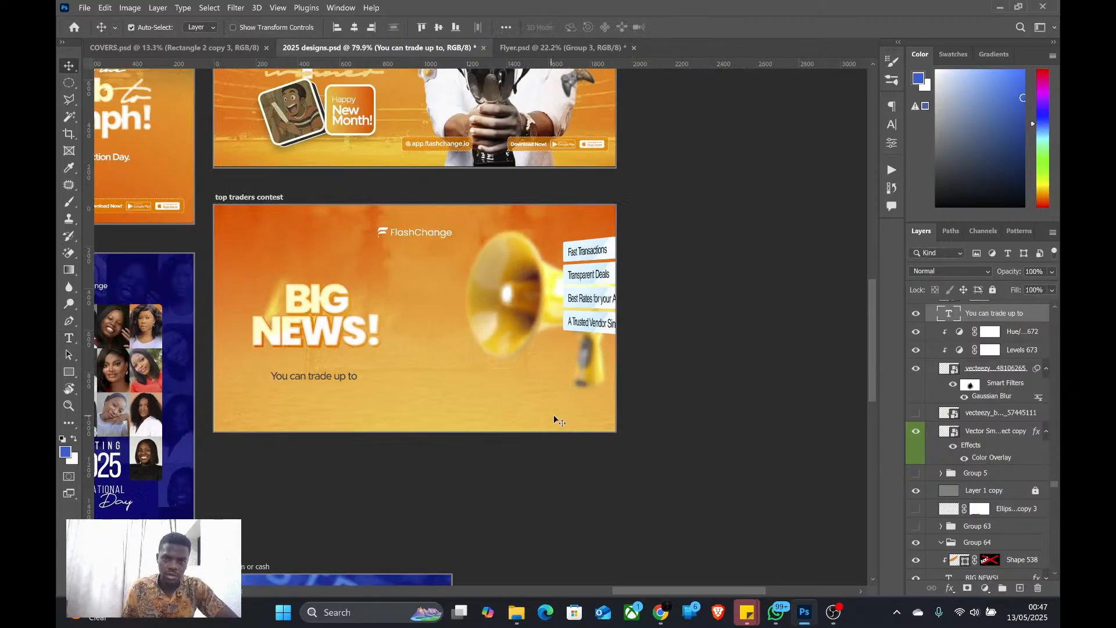
{"action": "scroll", "coordinate": [181, 243], "scroll_direction": "up", "scroll_amount": 4}
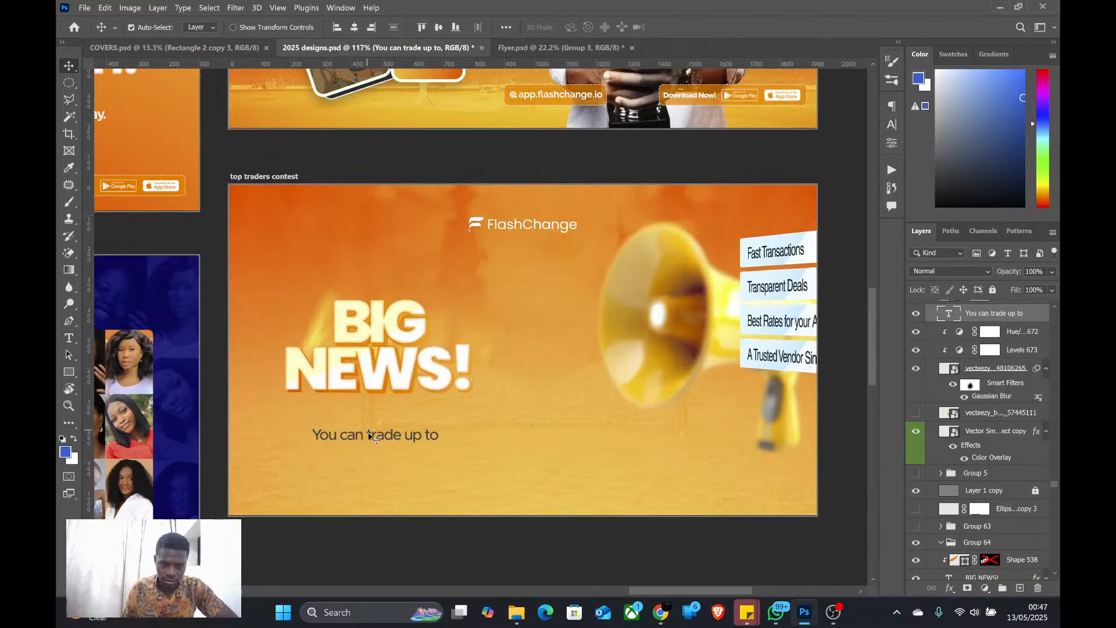
{"action": "mouse_move", "coordinate": [370, 437]}
{"action": "left_mouse_down"}
{"action": "mouse_move", "coordinate": [366, 423]}
{"action": "mouse_move", "coordinate": [366, 446]}
{"action": "left_mouse_up"}
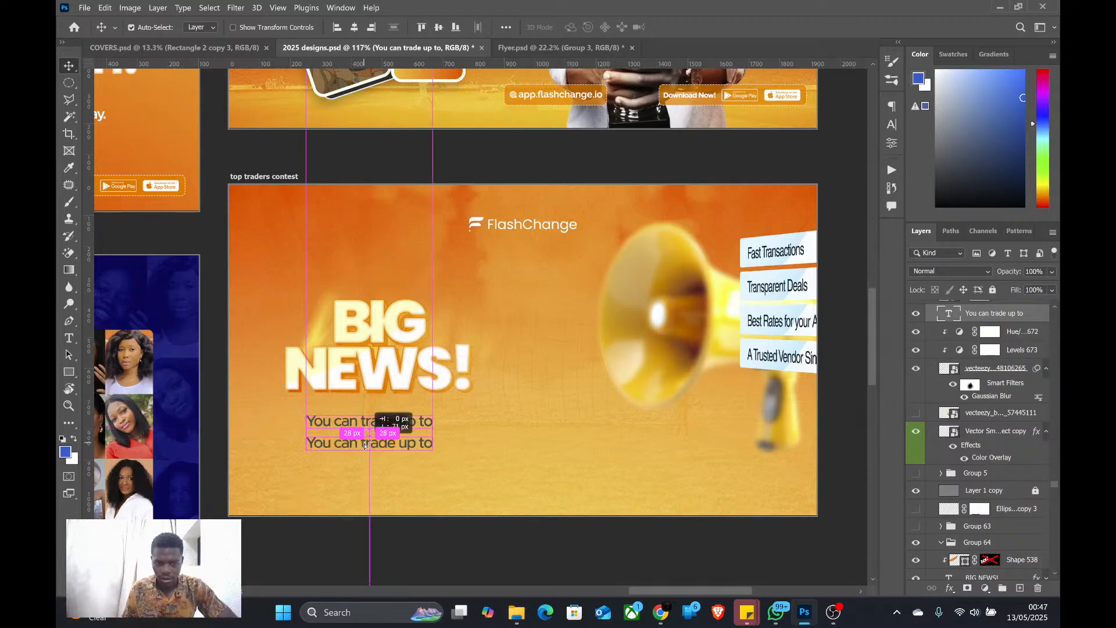
{"action": "double_click", "coordinate": [365, 444]}
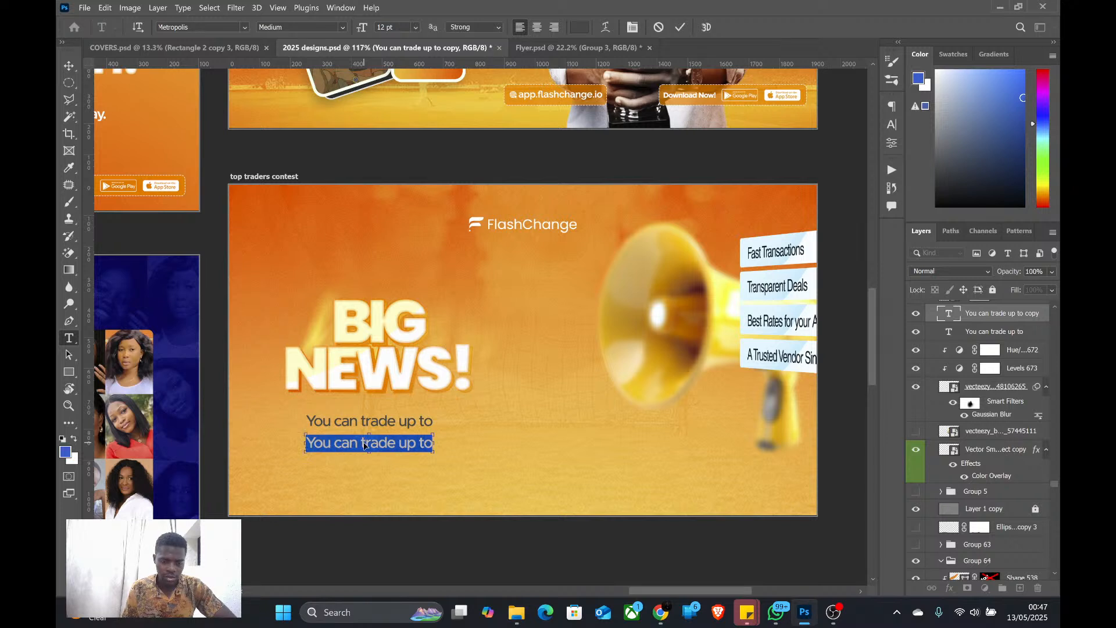
{"action": "key", "text": "ctrl+v"}
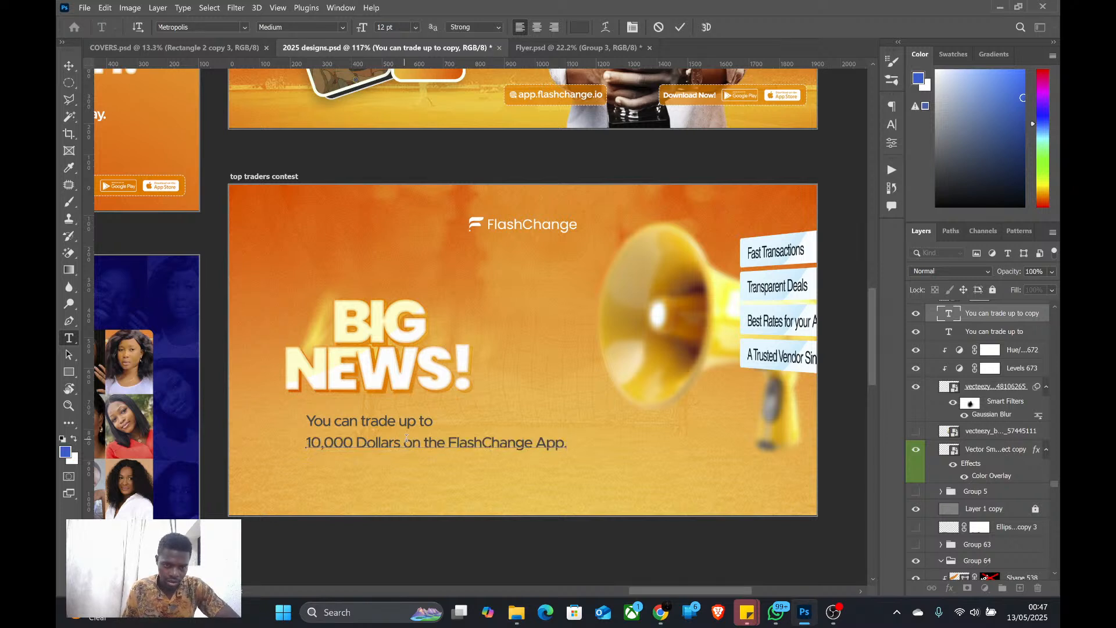
Cut "on the FlashChange App." out of the second copy line, leaving only "10,000 Dollars"
{"action": "left_click_drag", "start_coordinate": [403, 445], "coordinate": [630, 449]}
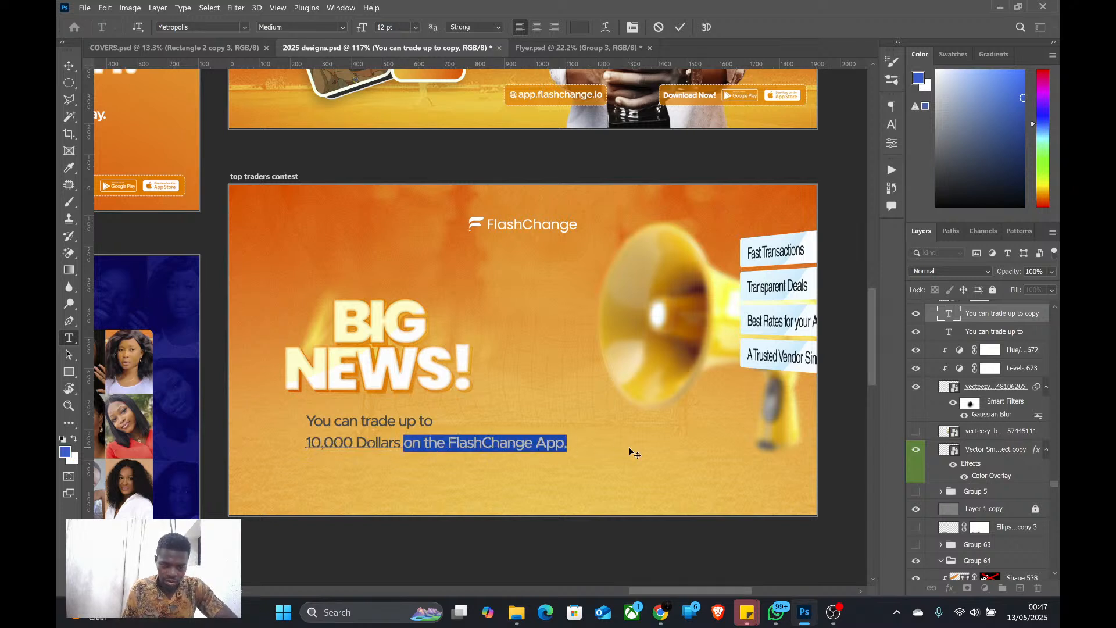
{"action": "key", "text": "ctrl+x"}
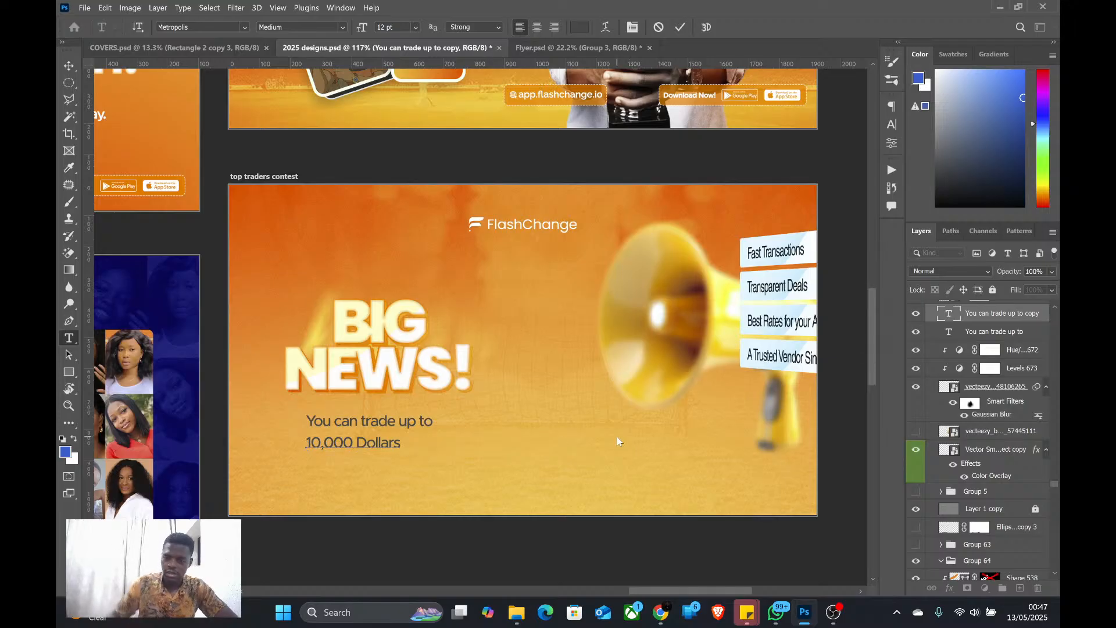
{"action": "key", "text": "ctrl+Return"}
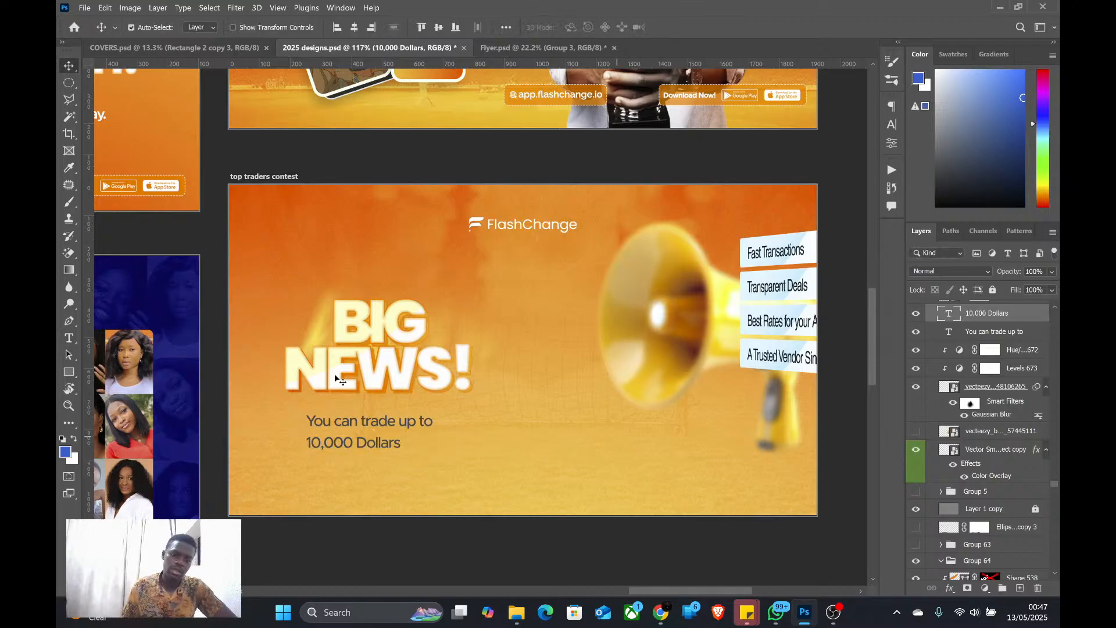
Enlarge "10,000 Dollars" to about 175% from its left edge and set its font weight to Black
{"action": "key", "text": "ctrl+t"}
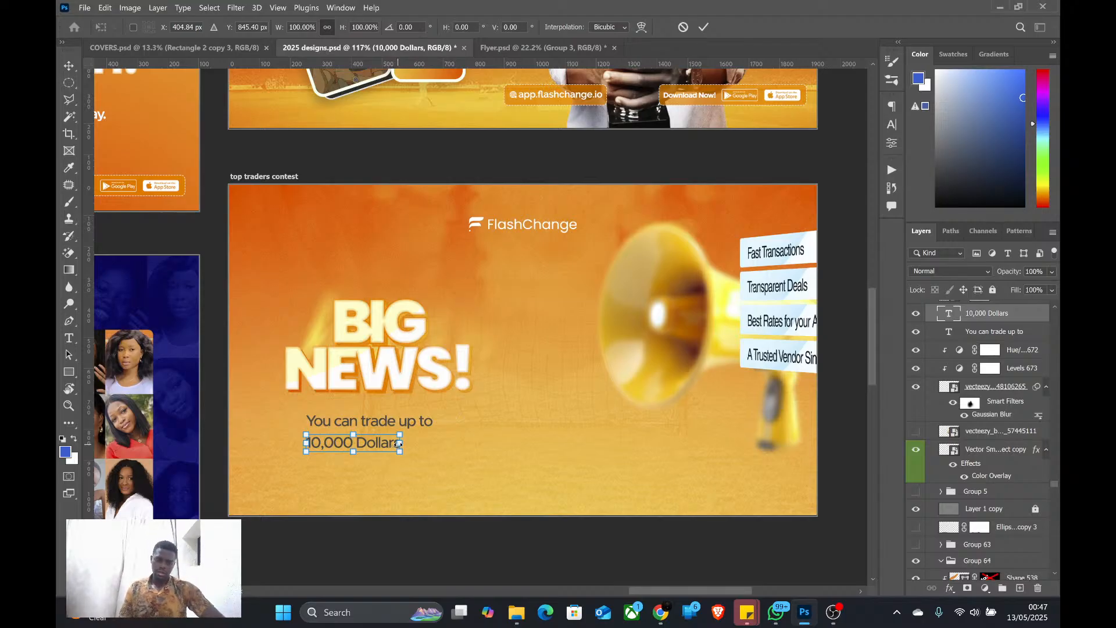
{"action": "left_click_drag", "start_coordinate": [398, 443], "coordinate": [471, 444]}
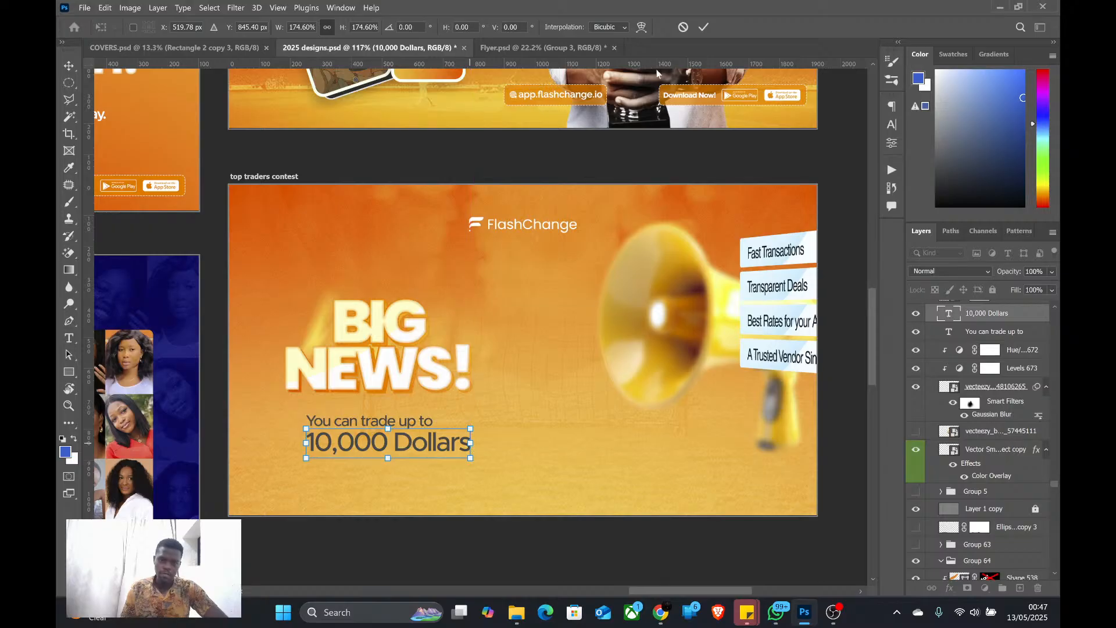
{"action": "left_click", "coordinate": [703, 26]}
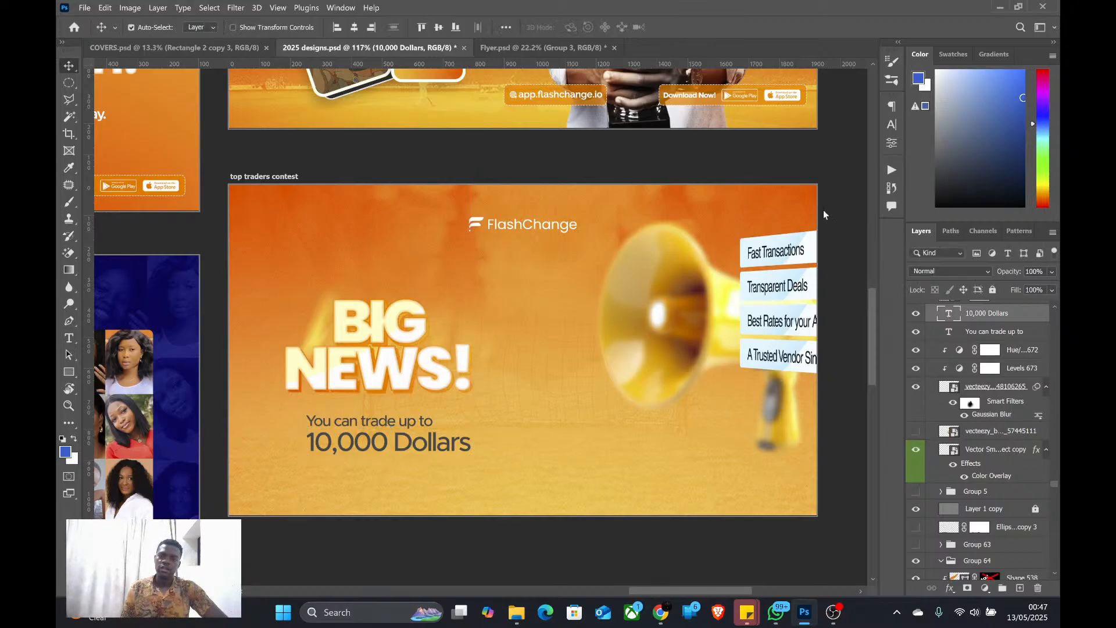
{"action": "left_click", "coordinate": [891, 124]}
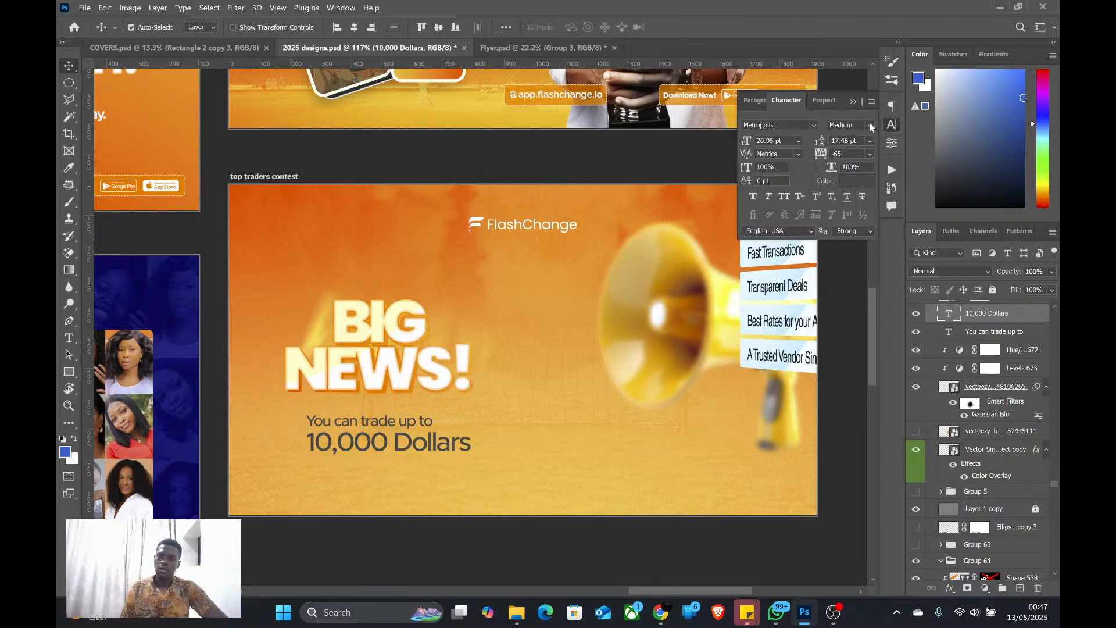
{"action": "left_click", "coordinate": [870, 125]}
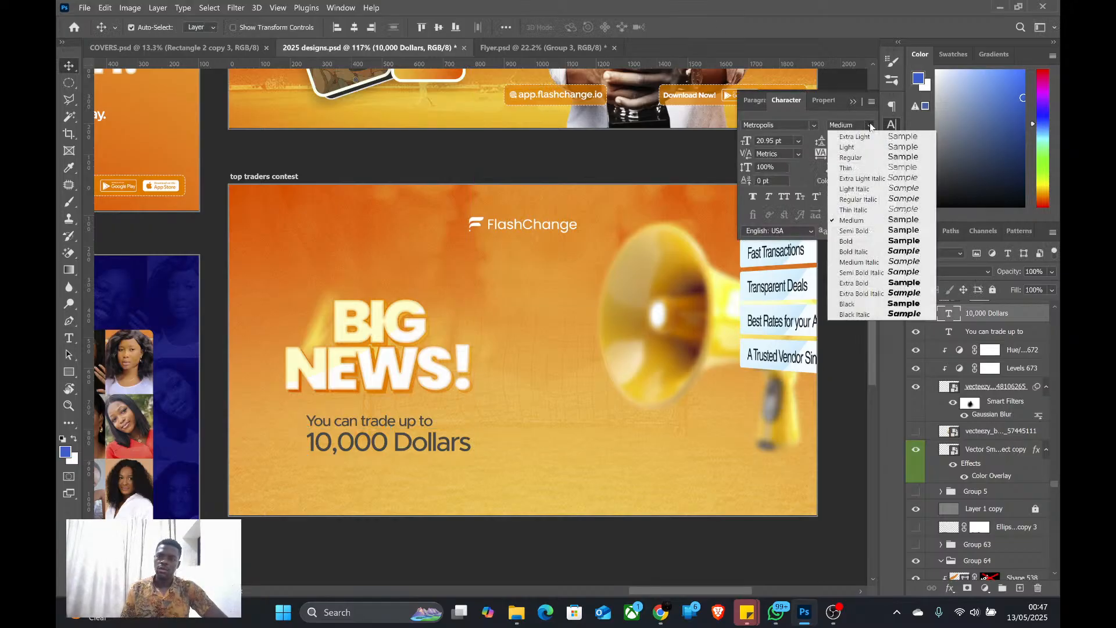
{"action": "left_click", "coordinate": [850, 303]}
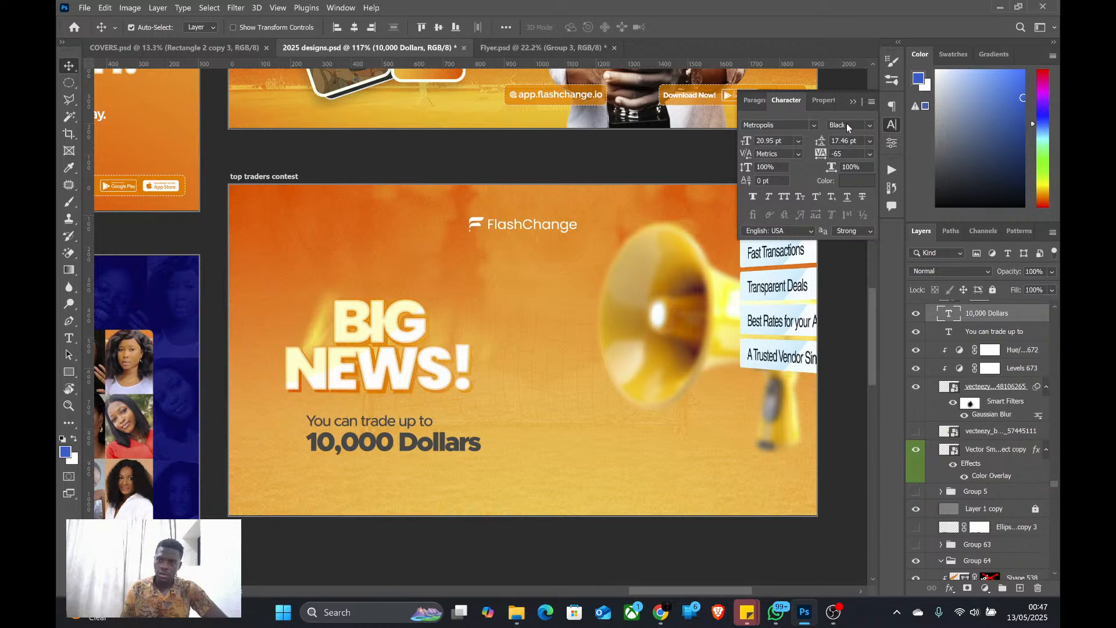
Duplicate "You can trade up to" directly below "10,000 Dollars" and replace the copy's text with "on the FlashChange App."
{"action": "left_click", "coordinate": [386, 424]}
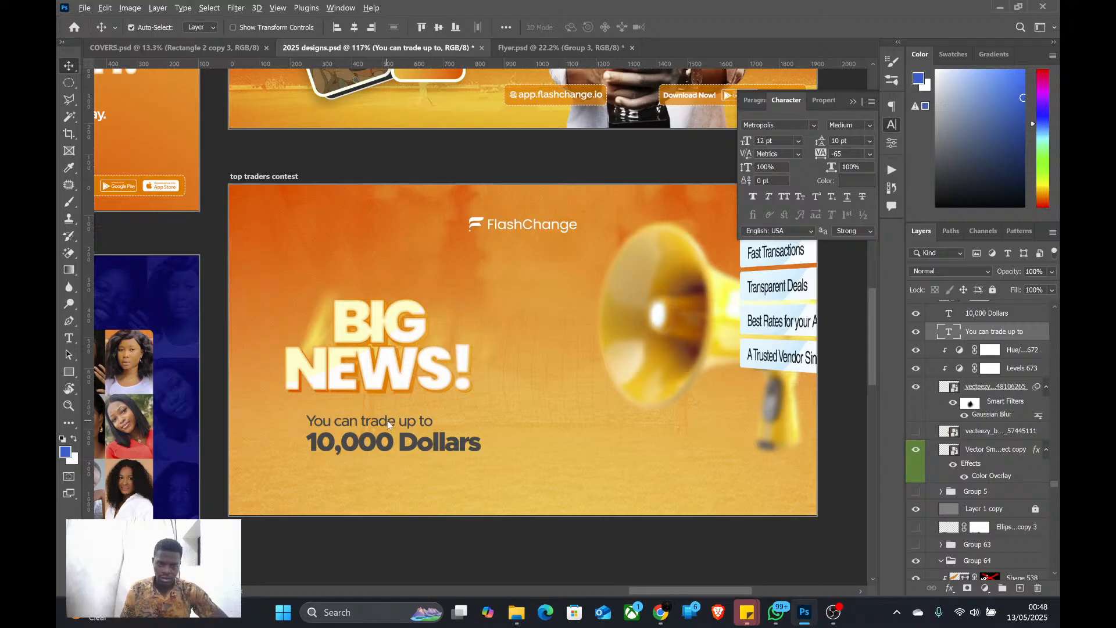
{"action": "left_click_drag", "start_coordinate": [388, 424], "coordinate": [389, 466]}
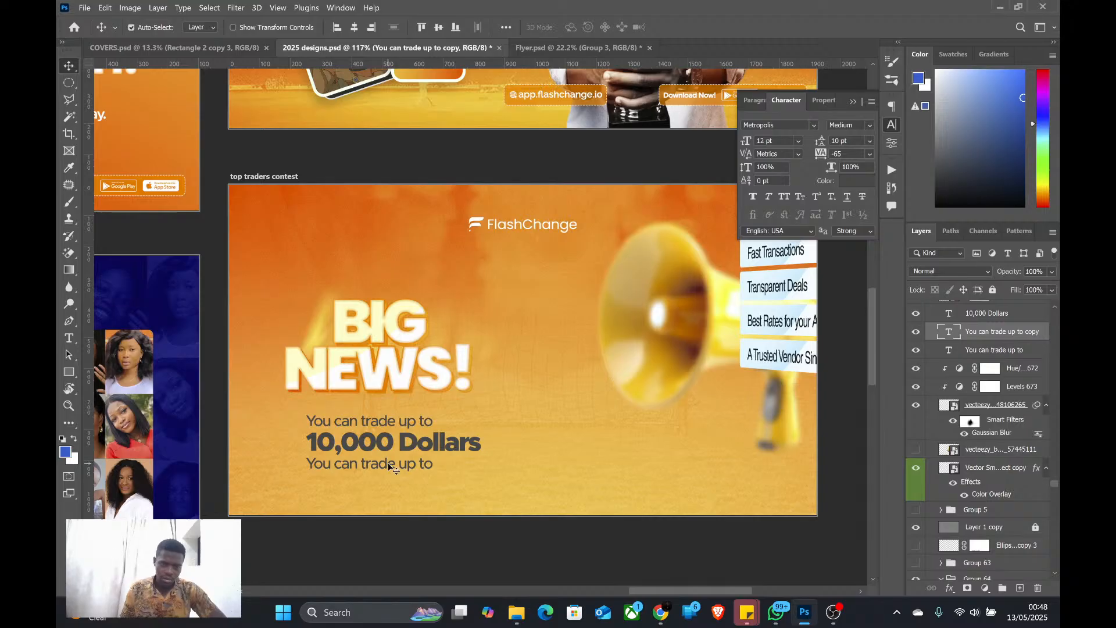
{"action": "double_click", "coordinate": [389, 467]}
{"action": "key", "text": "ctrl+v"}
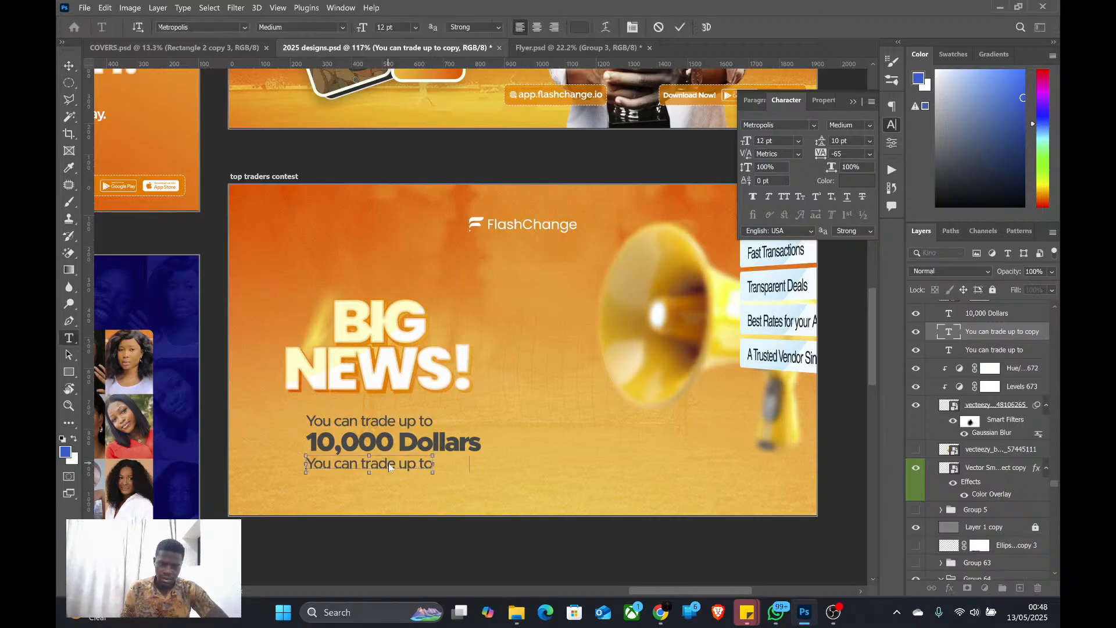
{"action": "key", "text": "ctrl+Return"}
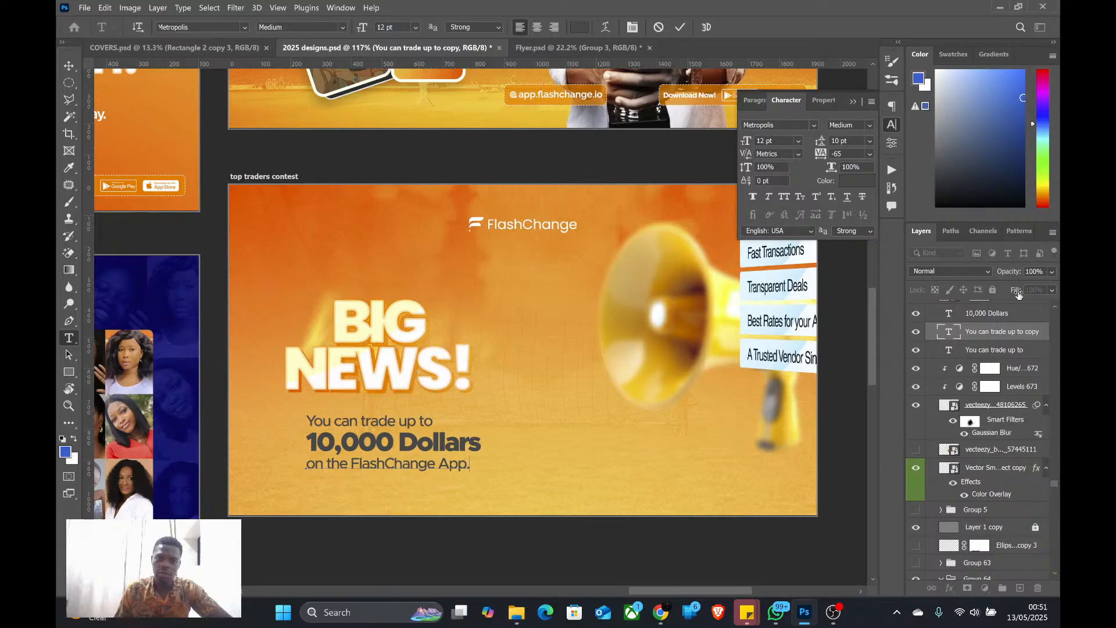
Center "You can trade up to" horizontally on the banner and select all three text lines under the headline together
{"action": "left_click", "coordinate": [1006, 314]}
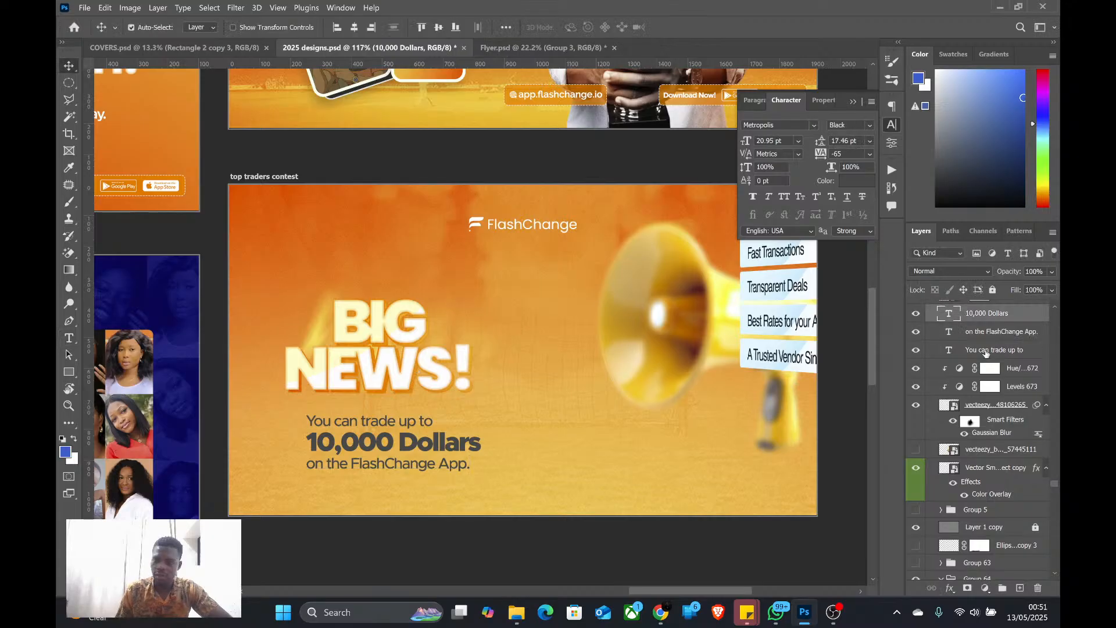
{"action": "left_click", "coordinate": [986, 351]}
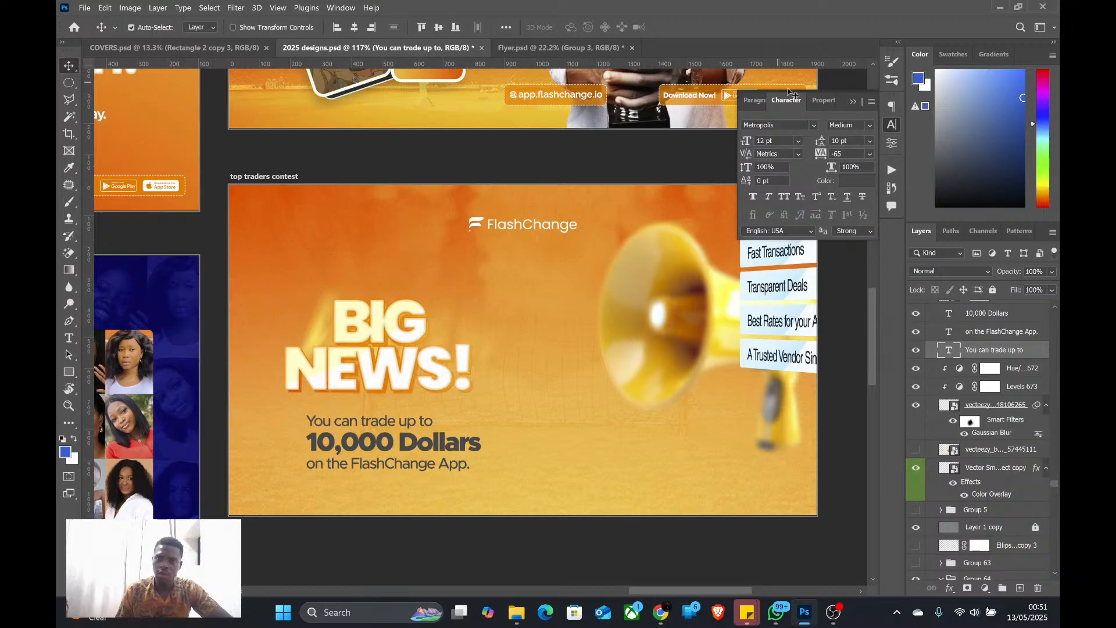
{"action": "left_click", "coordinate": [354, 27]}
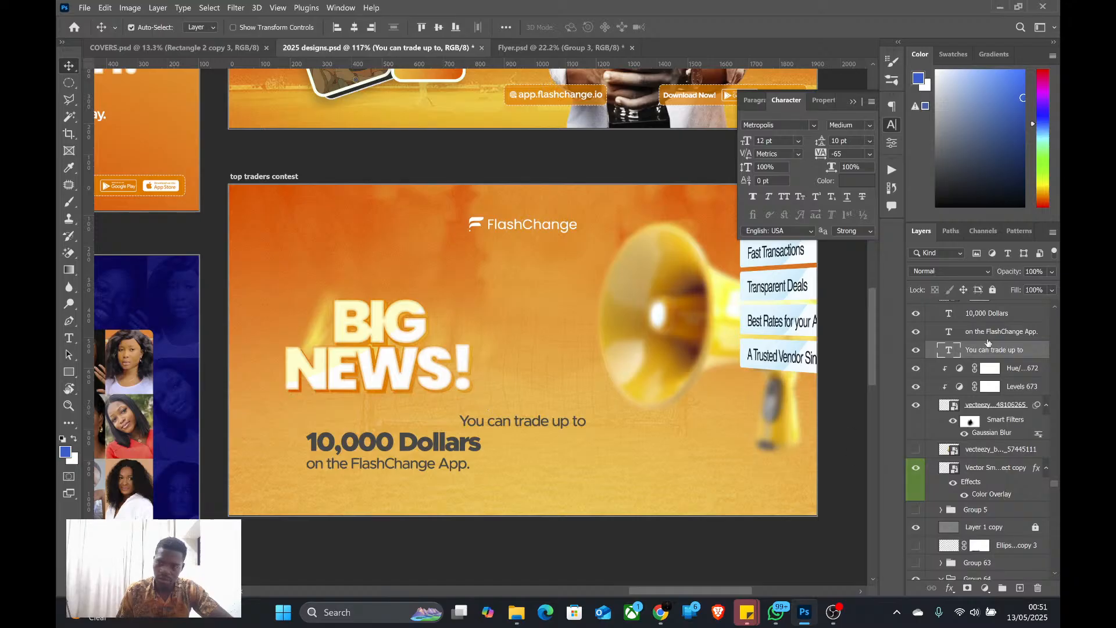
{"action": "left_click", "coordinate": [995, 312], "text": "shift"}
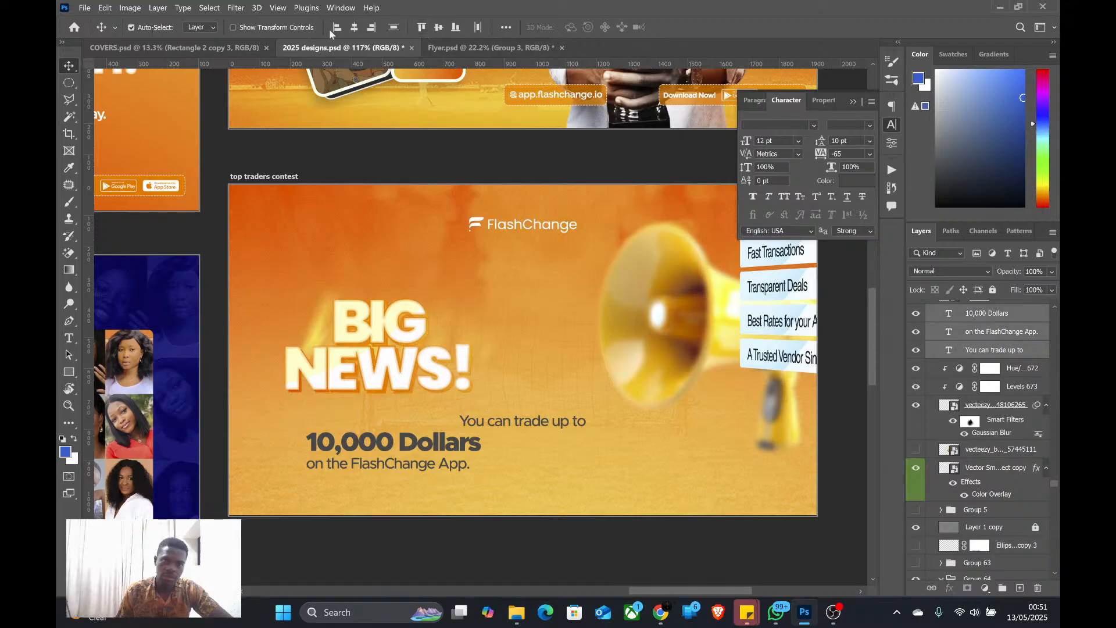
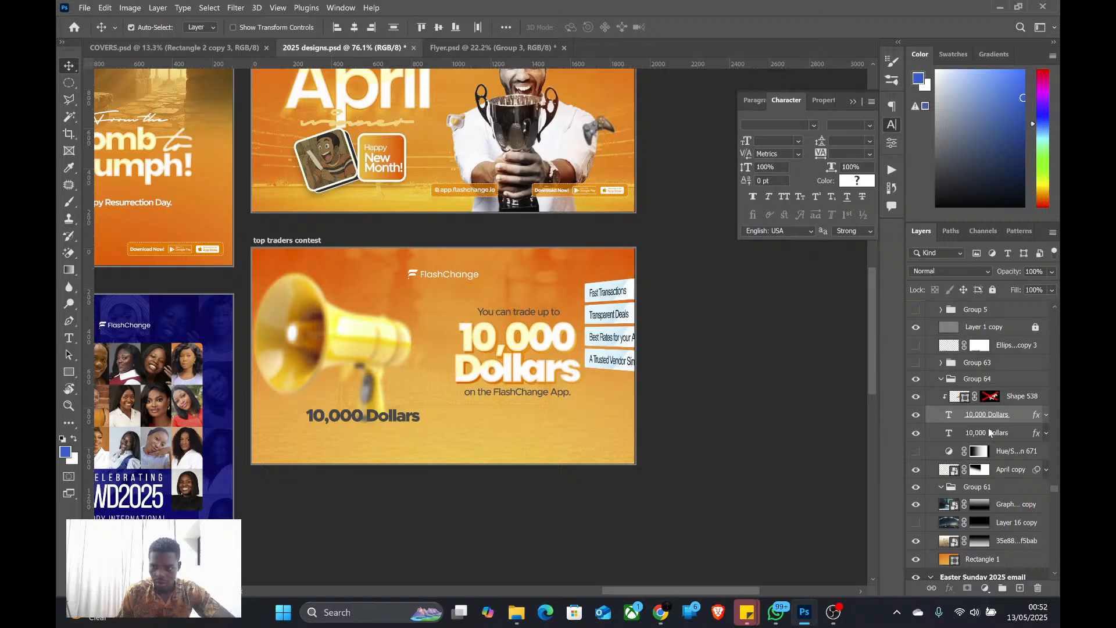
Align the copy lines by their horizontal centers, extending the selection to both headline "10,000 Dollars" layers and Shape 538, and fine-tune the amount's sideways position
{"action": "left_click", "coordinate": [355, 30]}
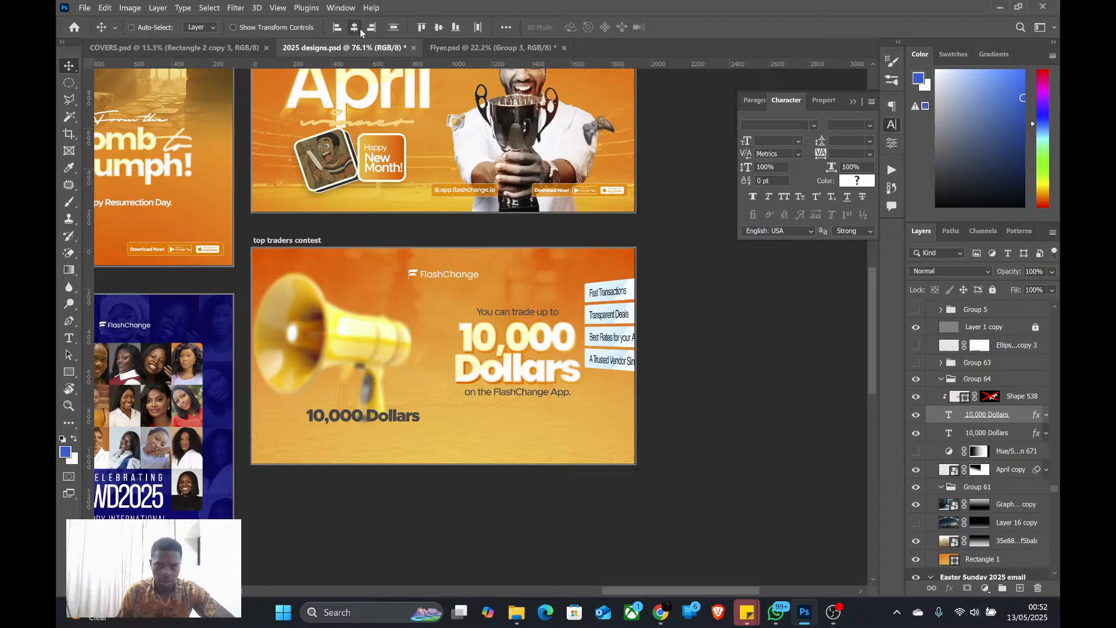
{"action": "scroll", "coordinate": [585, 379], "scroll_direction": "down", "scroll_amount": 1}
{"action": "scroll", "coordinate": [510, 393], "scroll_direction": "up", "scroll_amount": 1}
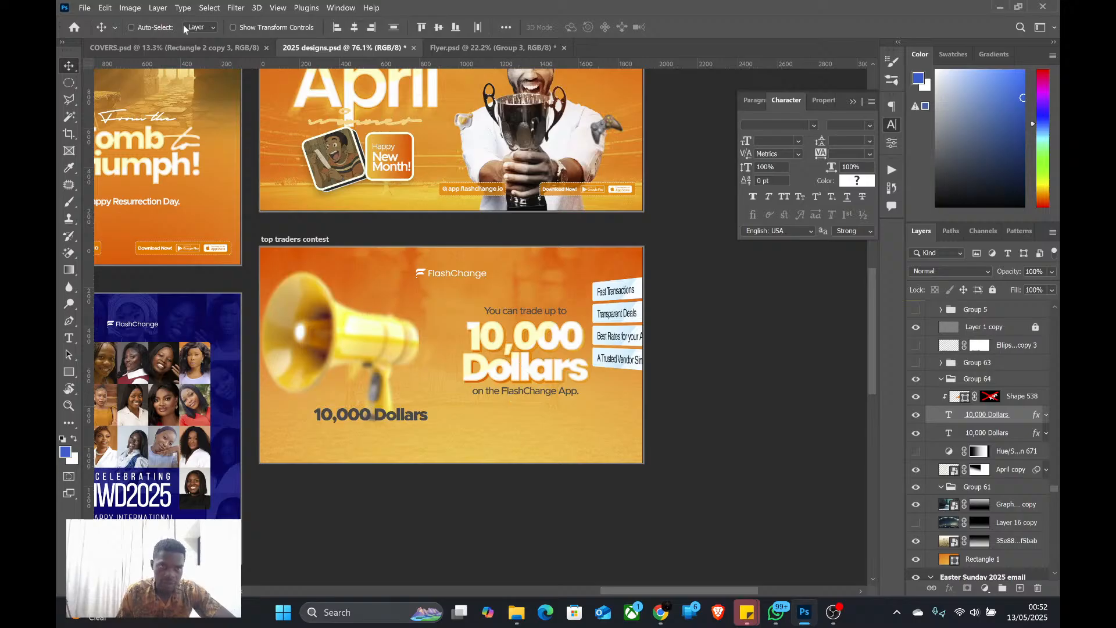
{"action": "left_click", "coordinate": [1002, 400], "text": "ctrl"}
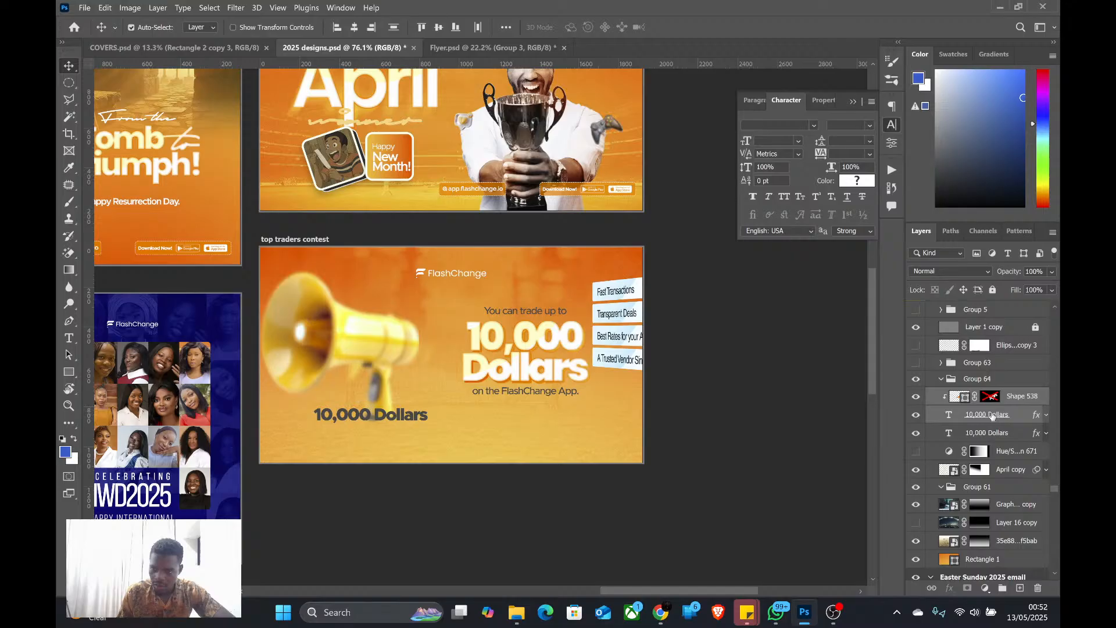
{"action": "left_click", "coordinate": [992, 434], "text": "ctrl"}
{"action": "scroll", "coordinate": [992, 438], "scroll_direction": "up", "scroll_amount": 3}
{"action": "key", "text": "shift+Right"}
{"action": "key", "text": "shift+Right"}
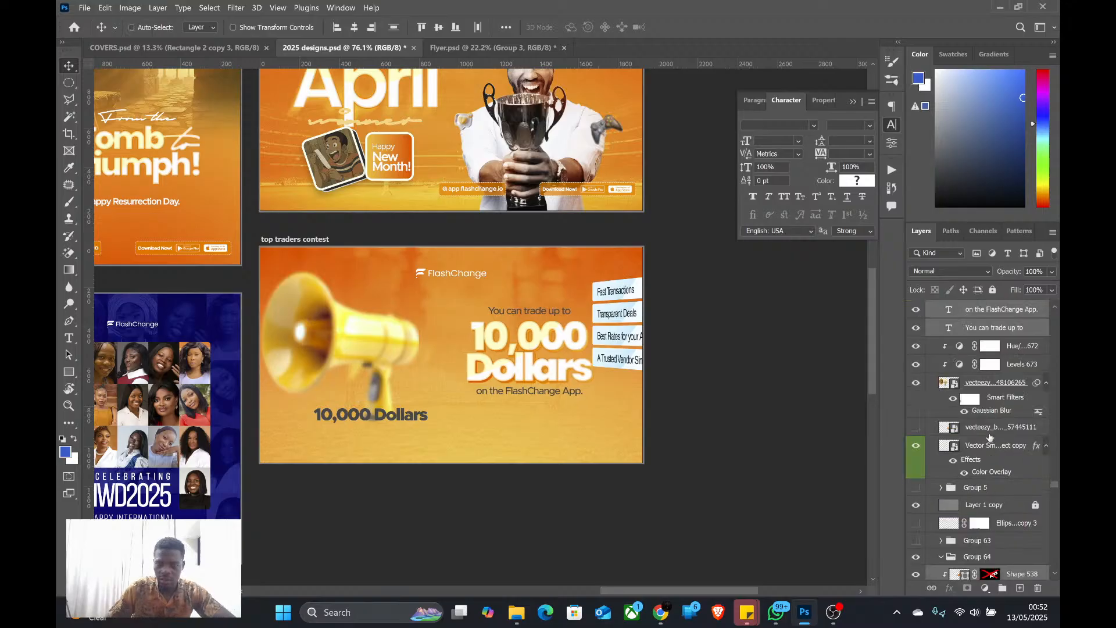
{"action": "key", "text": "shift+Left"}
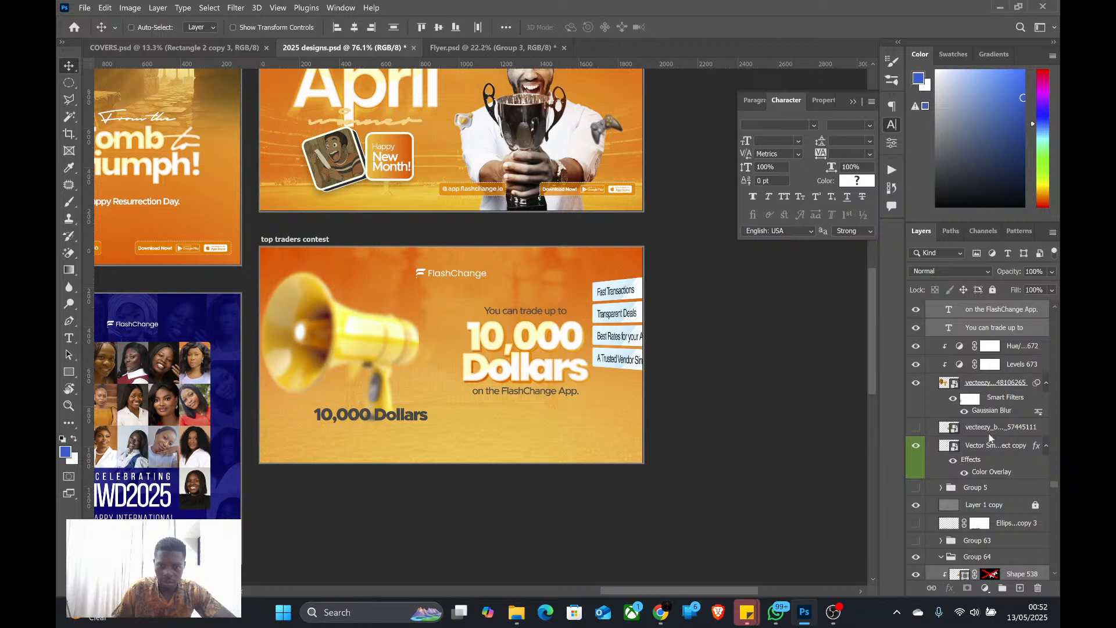
Flip the megaphone horizontally, rotate it about 9° counterclockwise, and move it partly off the banner's lower-left edge
{"action": "left_click", "coordinate": [315, 335], "text": "ctrl"}
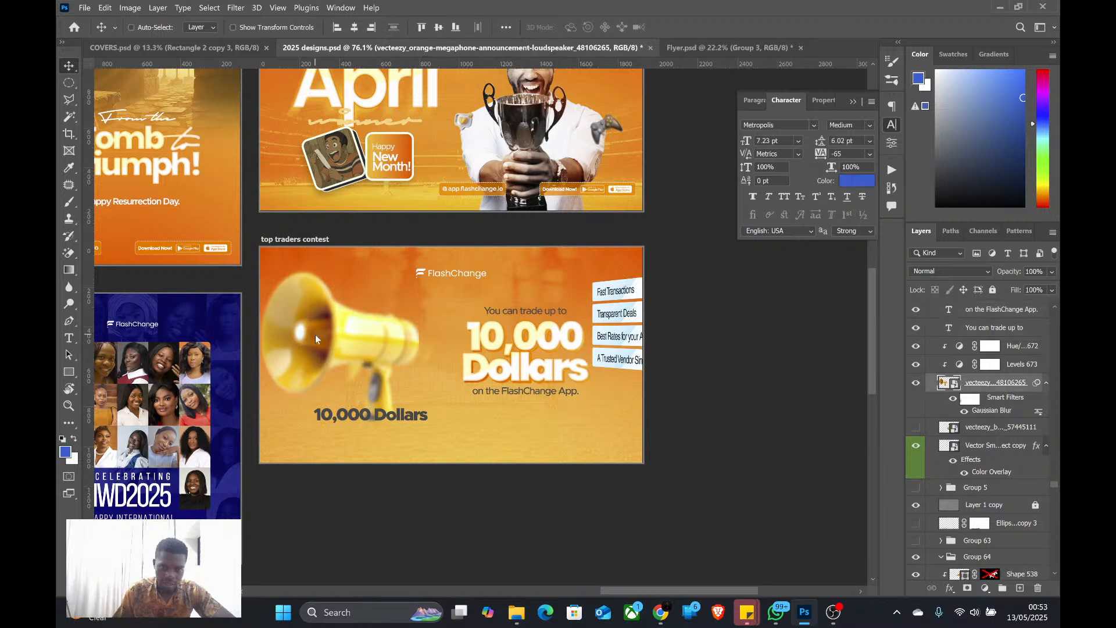
{"action": "key", "text": "ctrl+t"}
{"action": "right_click", "coordinate": [316, 335]}
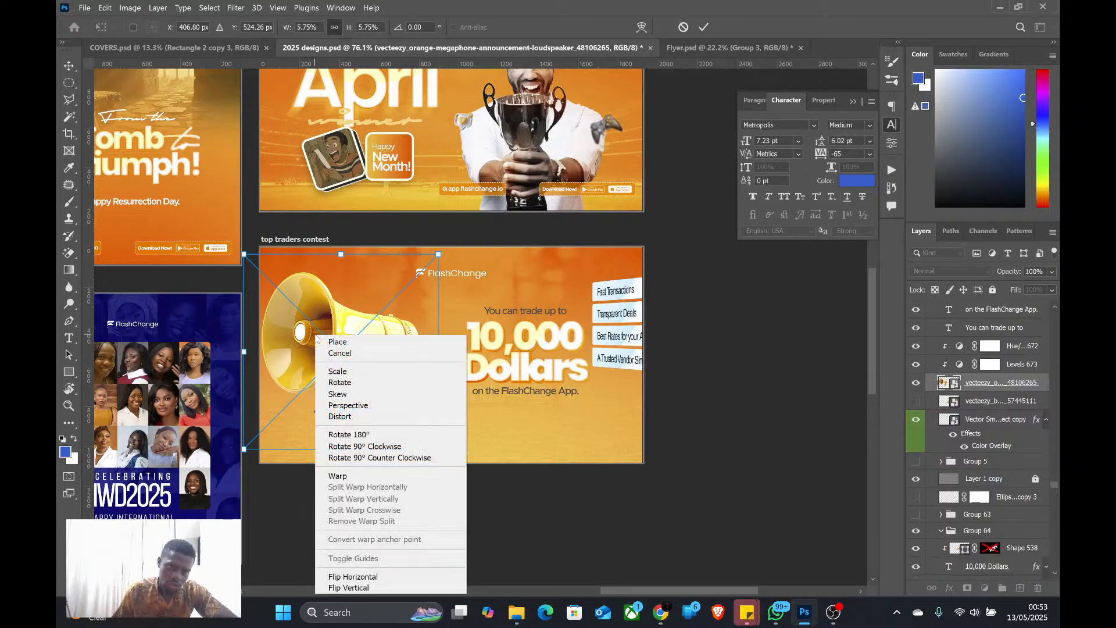
{"action": "left_click", "coordinate": [382, 582]}
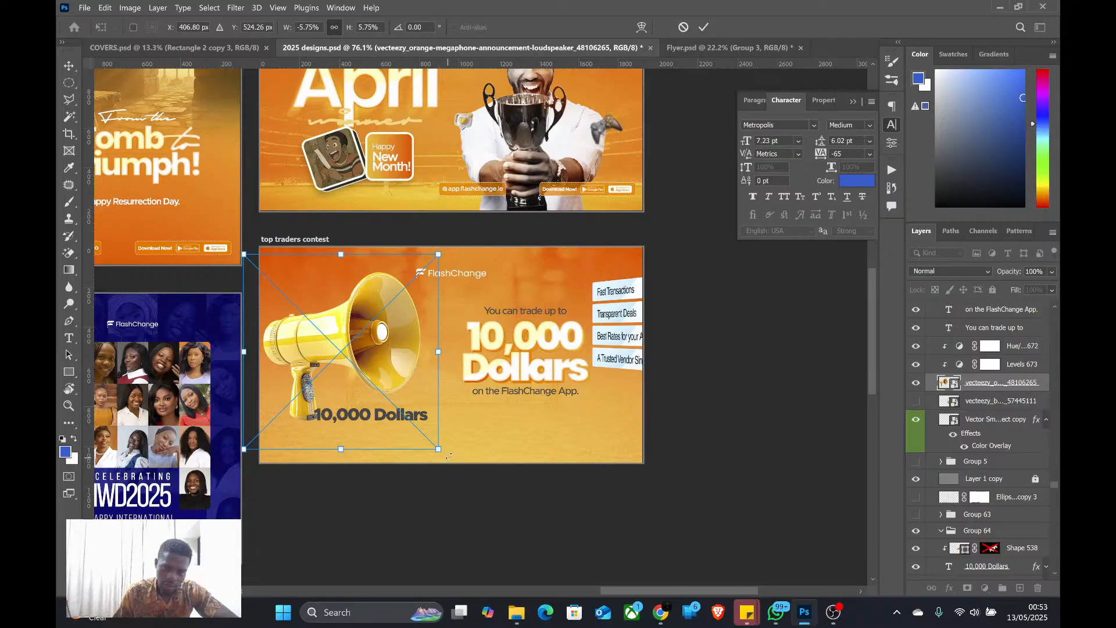
{"action": "left_click_drag", "start_coordinate": [448, 456], "coordinate": [458, 433]}
{"action": "left_click_drag", "start_coordinate": [318, 352], "coordinate": [278, 393]}
{"action": "key", "text": "Return"}
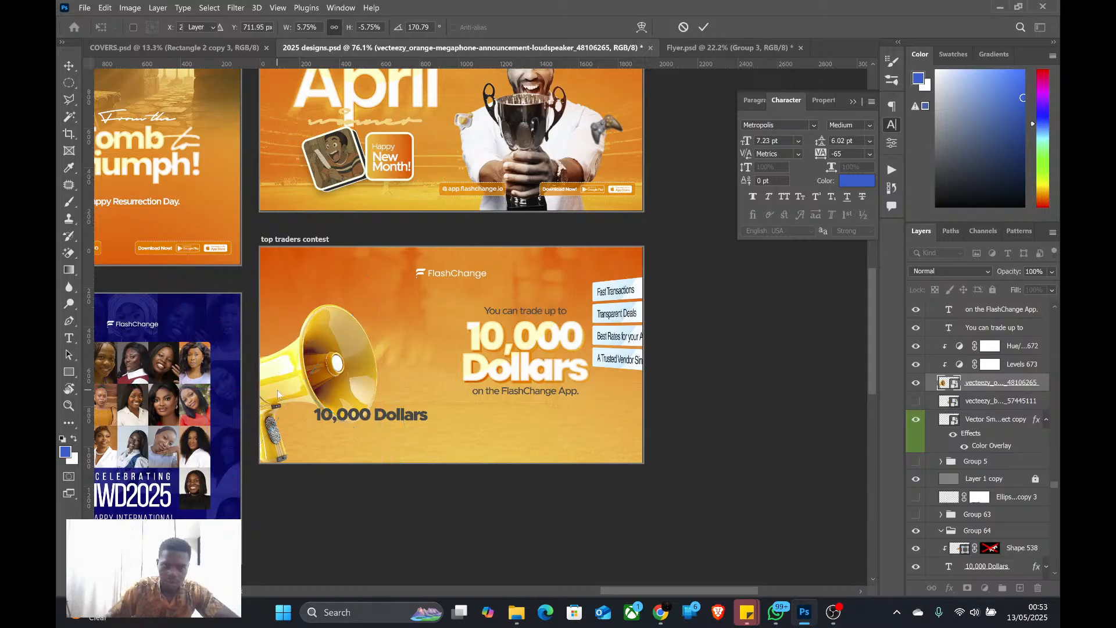
Paint black with a soft brush on the megaphone's smart filter mask to remove the Gaussian Blur from its mouth, body and handle
{"action": "key", "text": "ctrl+alt+f"}
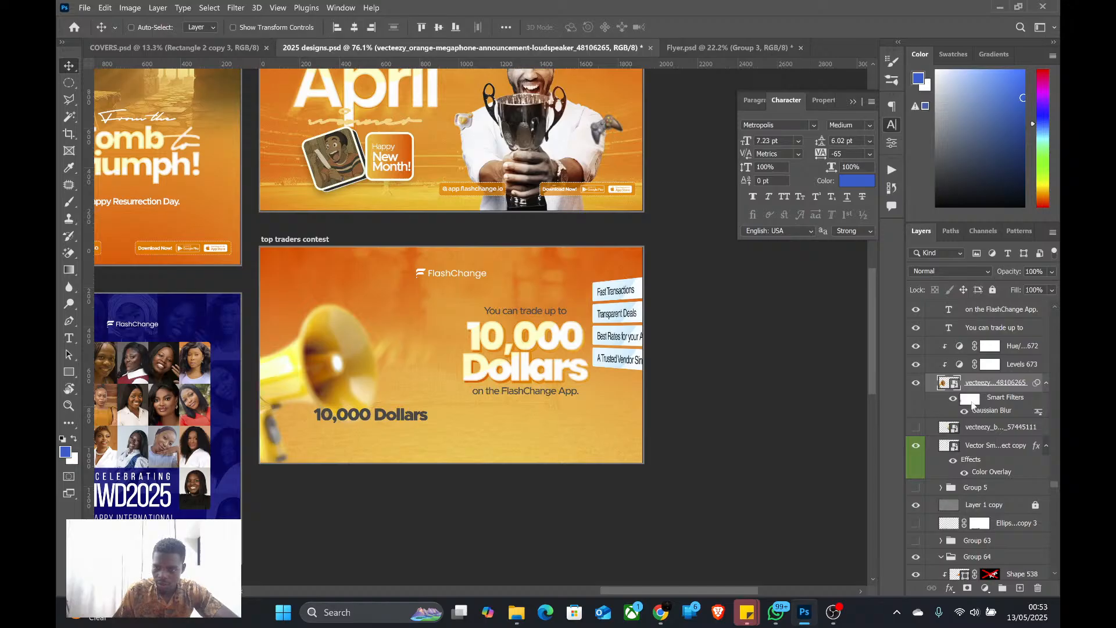
{"action": "left_click", "coordinate": [971, 400]}
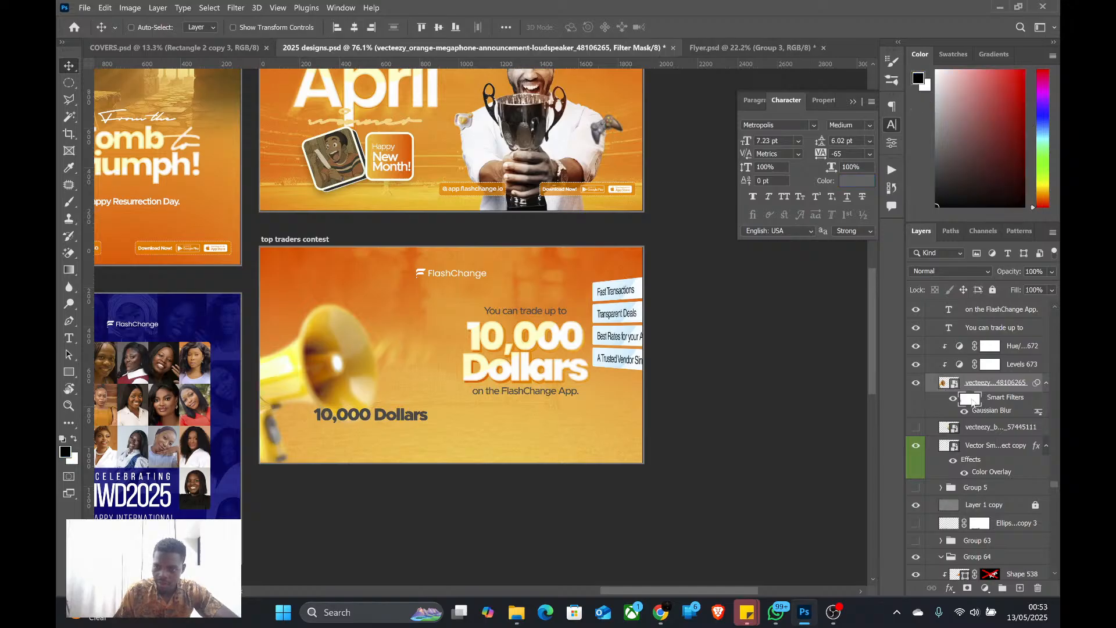
{"action": "key", "text": "b"}
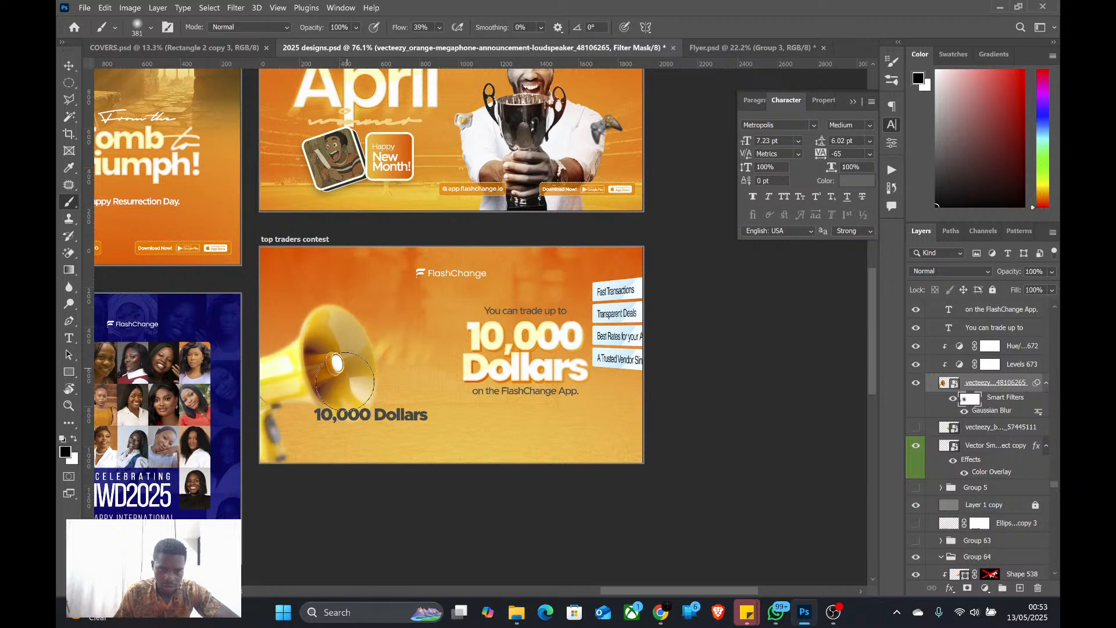
{"action": "mouse_move", "coordinate": [345, 382]}
{"action": "left_mouse_down"}
{"action": "mouse_move", "coordinate": [338, 371]}
{"action": "mouse_move", "coordinate": [286, 376]}
{"action": "left_mouse_up"}
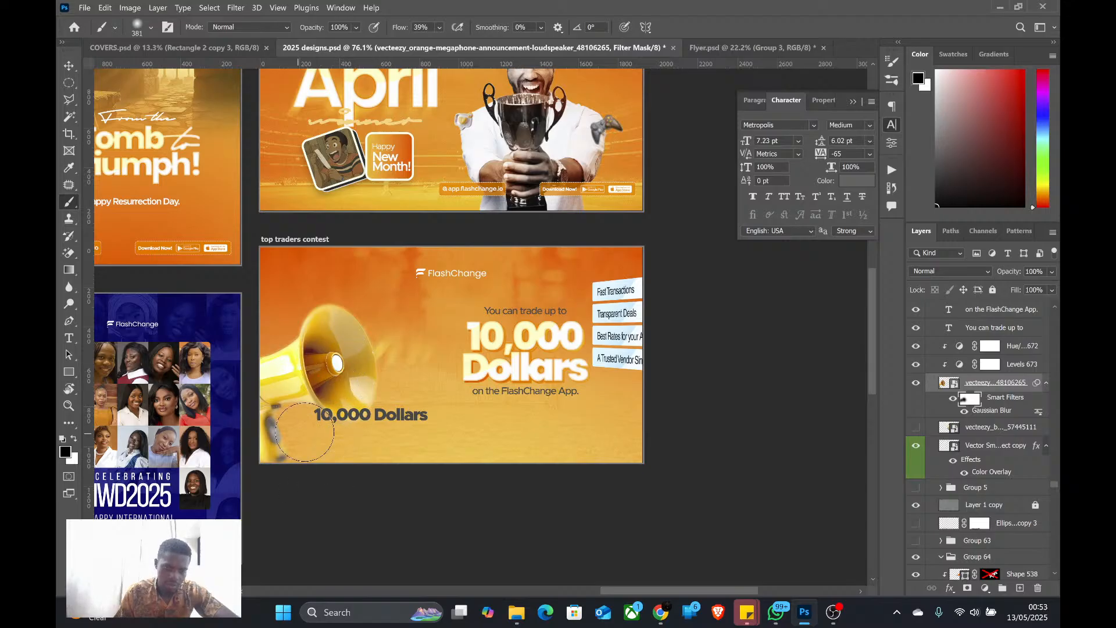
{"action": "left_click_drag", "start_coordinate": [305, 432], "coordinate": [279, 462]}
{"action": "scroll", "coordinate": [343, 361], "scroll_direction": "down", "scroll_amount": 1}
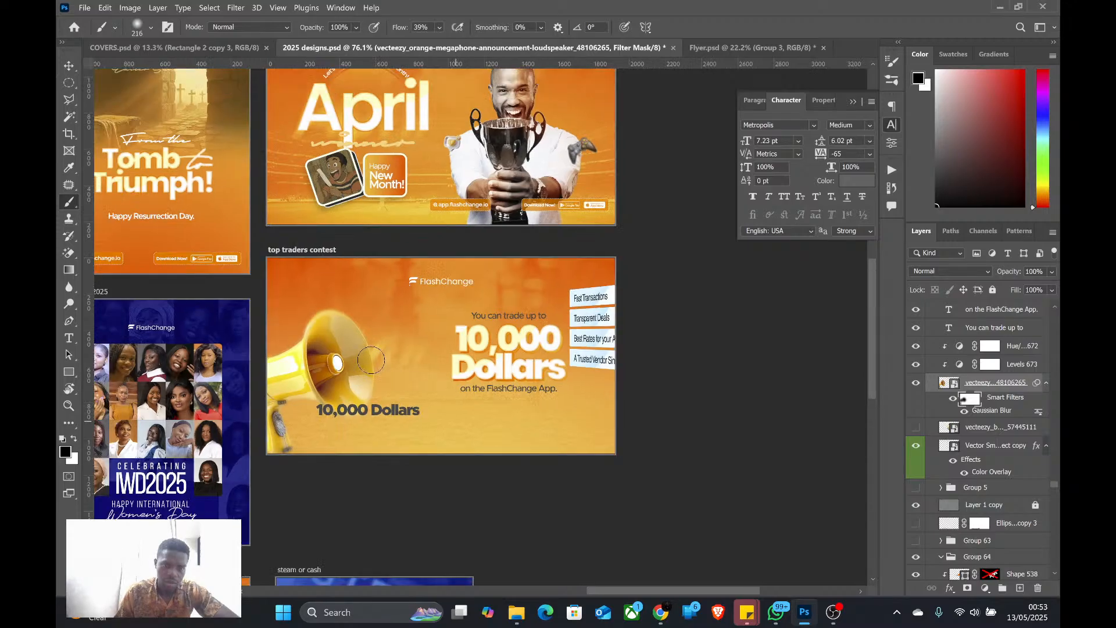
{"action": "scroll", "coordinate": [371, 360], "scroll_direction": "up", "scroll_amount": 1}
Replace the spare dark "10,000 Dollars" text with "Big News" on two lines and place it at the megaphone's mouth
{"action": "key", "text": "v"}
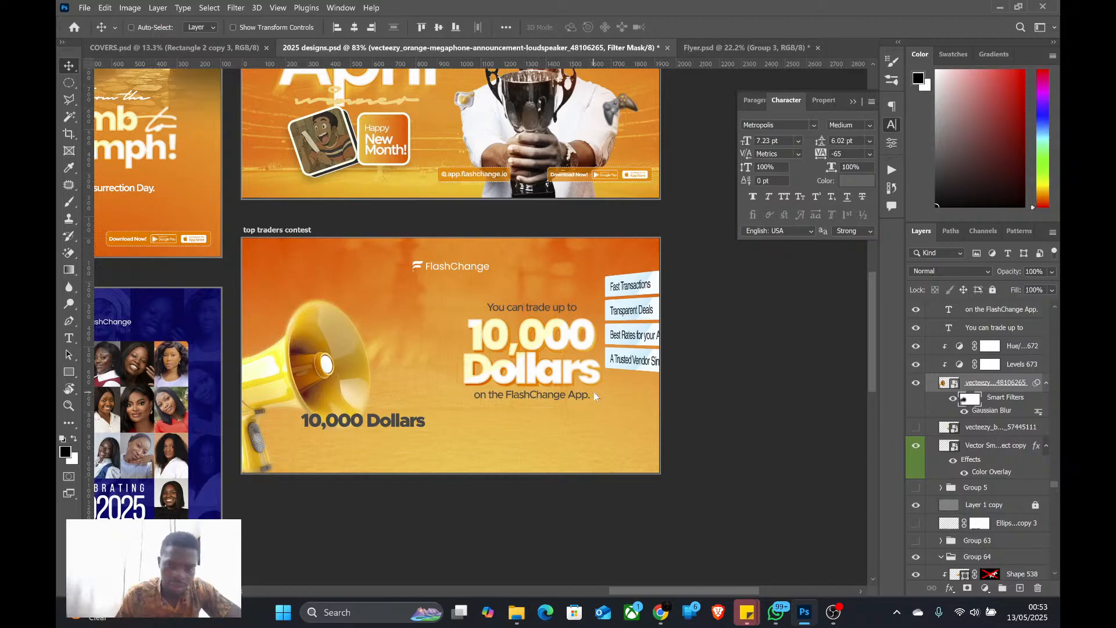
{"action": "left_click", "coordinate": [368, 421], "text": "ctrl"}
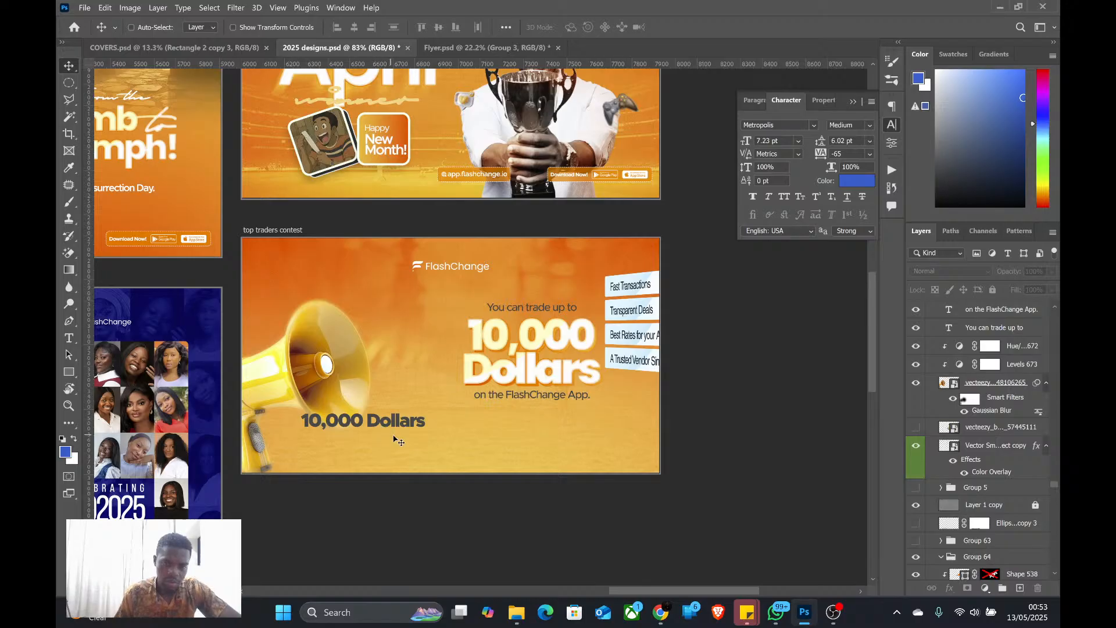
{"action": "left_click", "coordinate": [396, 427], "text": "ctrl"}
{"action": "double_click", "coordinate": [396, 427]}
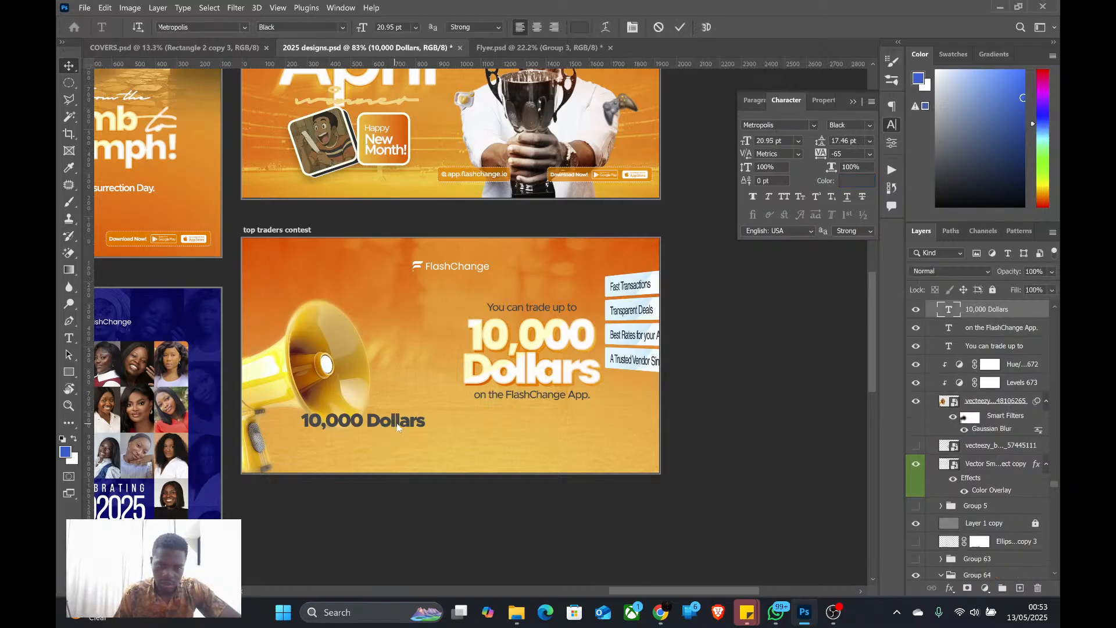
{"action": "key", "text": "ctrl+a"}
{"action": "type", "text": "B"}
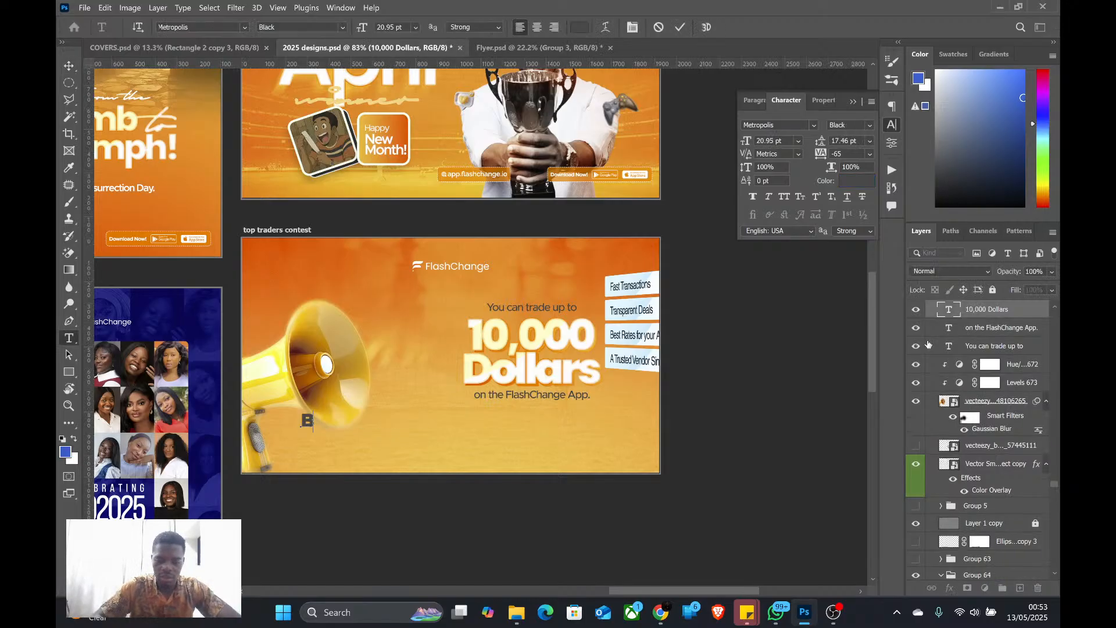
{"action": "type", "text": "ig News"}
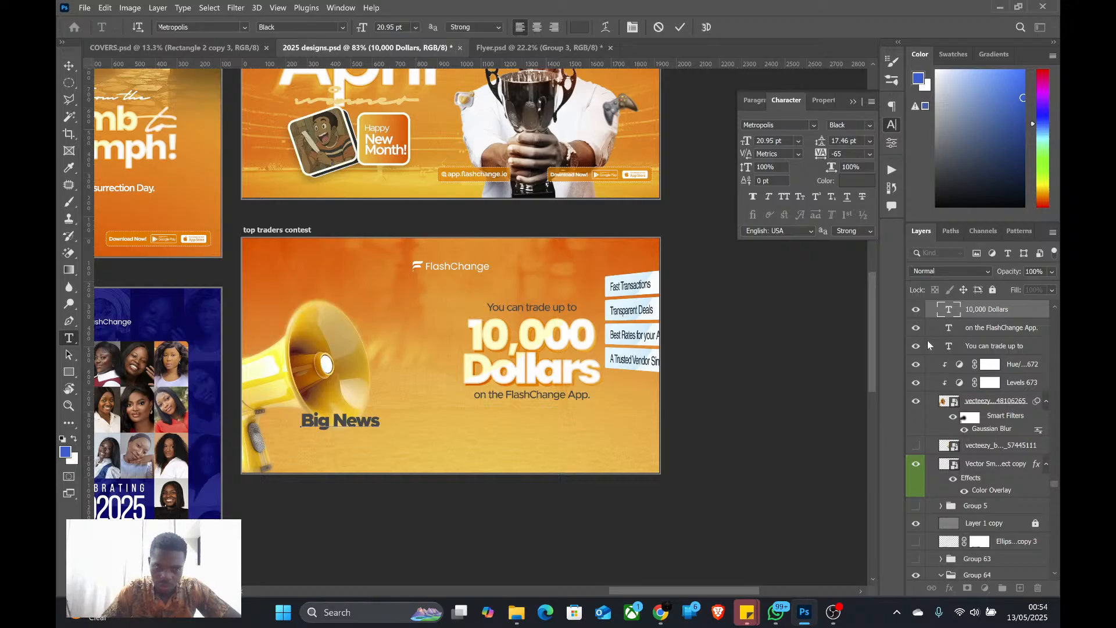
{"action": "key", "text": "Delete"}
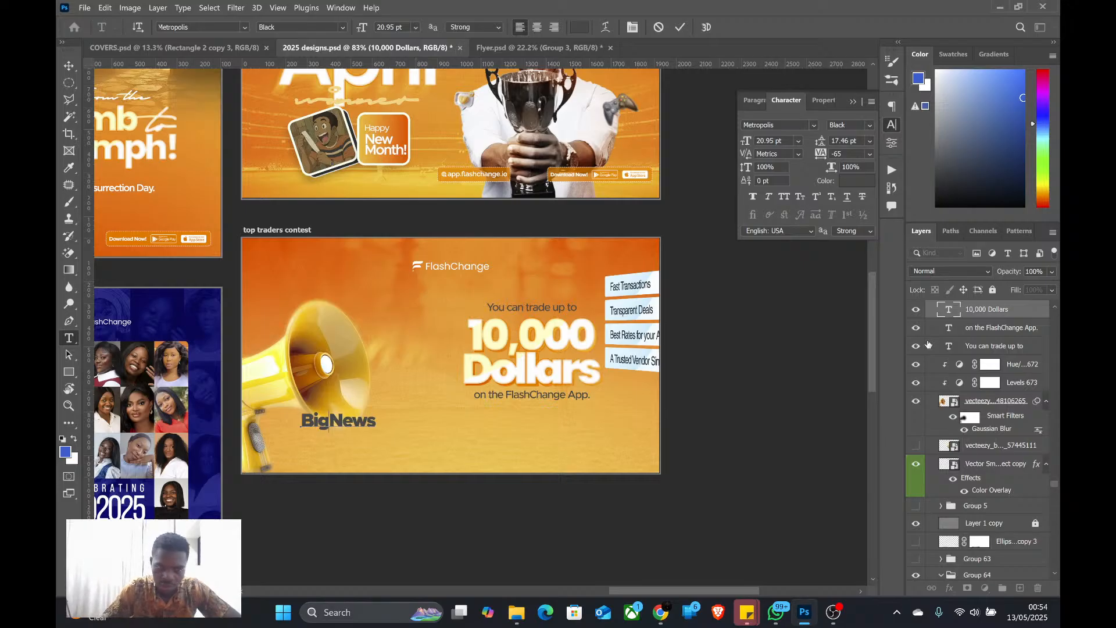
{"action": "key", "text": "Return"}
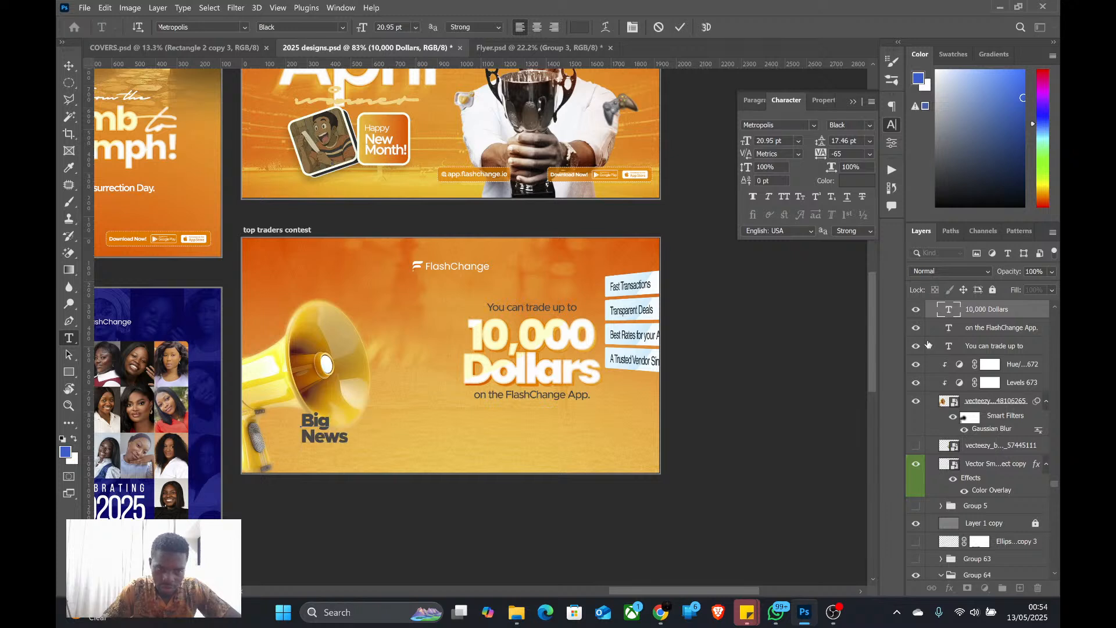
{"action": "key", "text": "ctrl+Return"}
{"action": "key", "text": "v"}
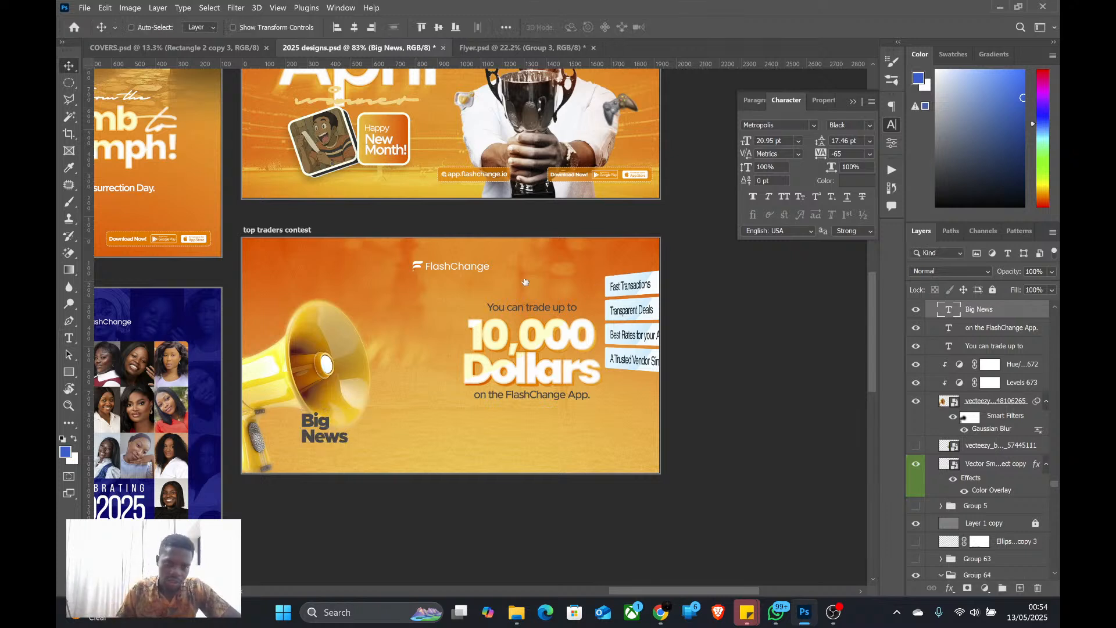
{"action": "left_click_drag", "start_coordinate": [323, 425], "coordinate": [371, 360]}
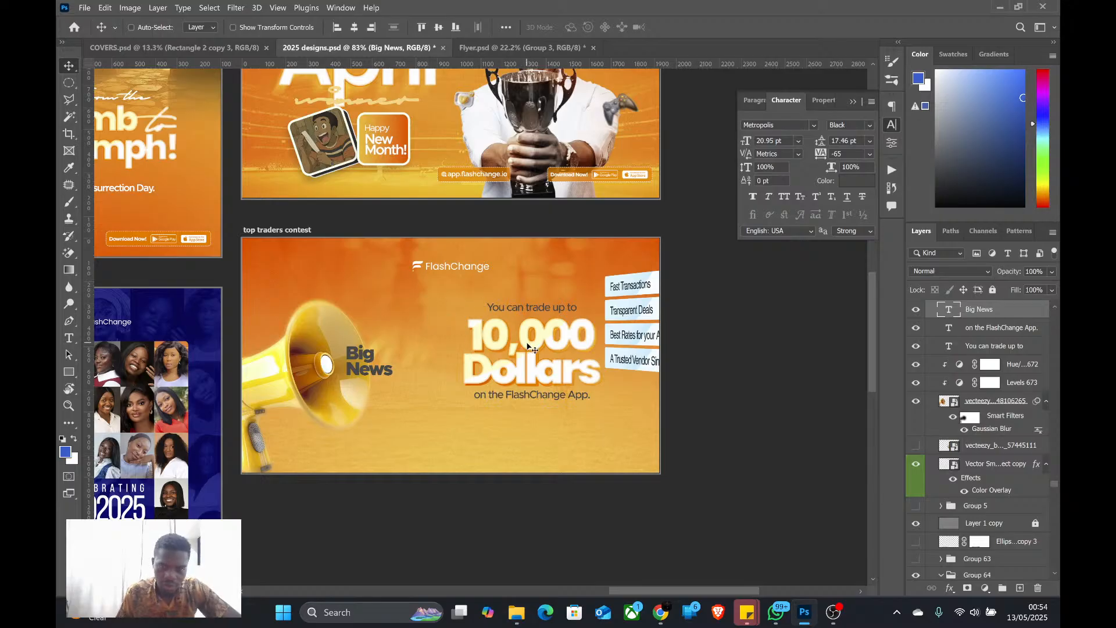
Check the client's brief in WhatsApp, return to Photoshop, and move the white perks labels from the banner's right edge to the megaphone's mouth
{"action": "key", "text": "alt+Tab"}
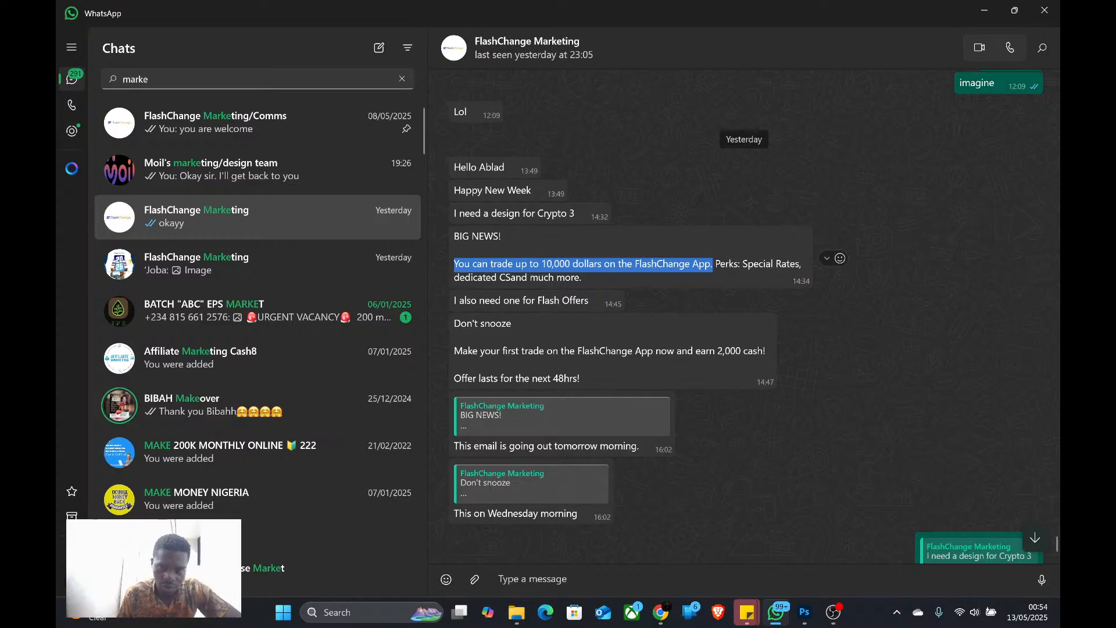
{"action": "key", "text": "alt+Tab"}
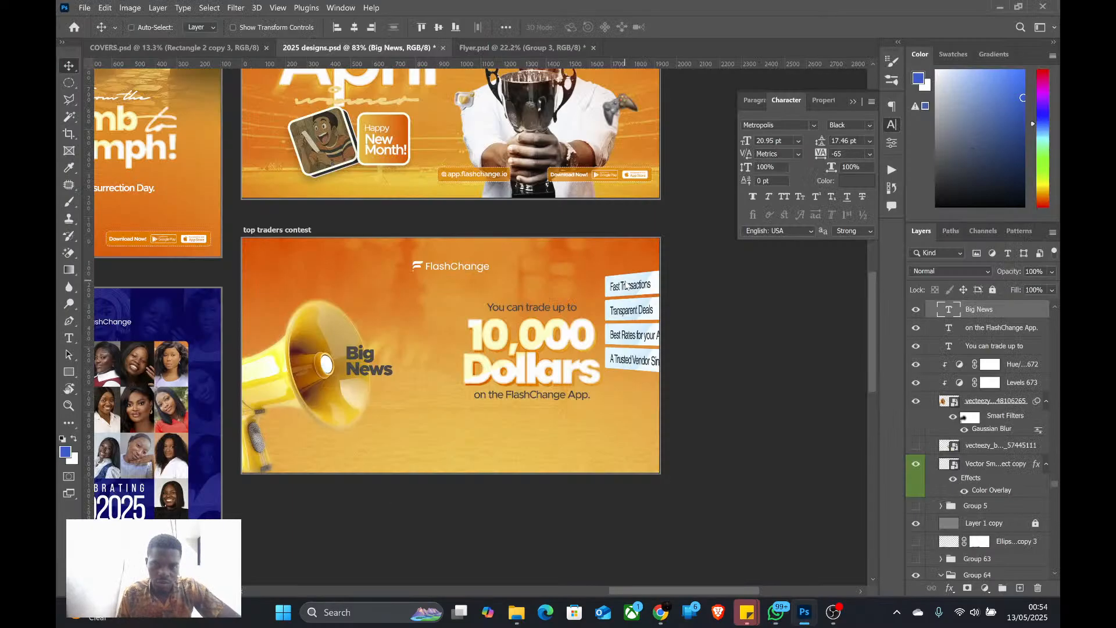
{"action": "left_click", "coordinate": [635, 315], "text": "ctrl"}
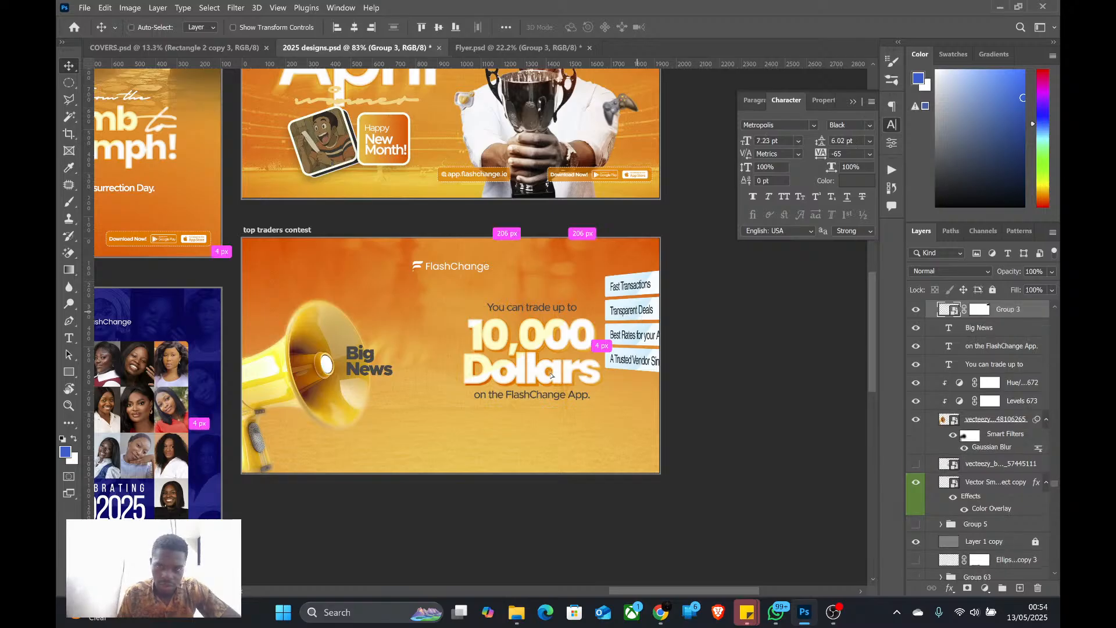
{"action": "left_click_drag", "start_coordinate": [630, 313], "coordinate": [379, 352]}
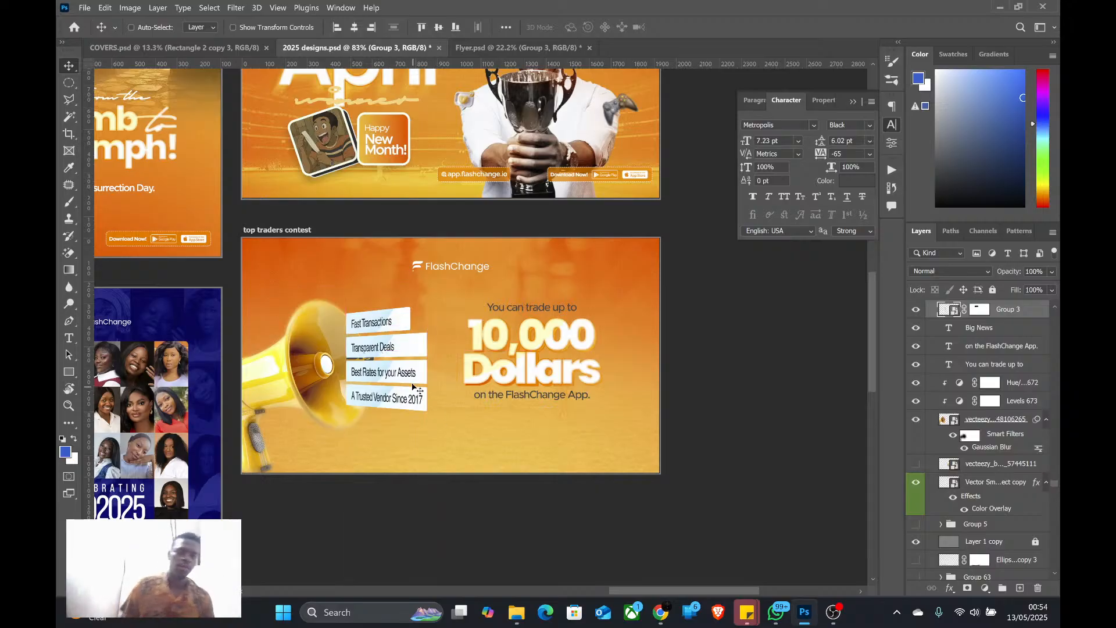
{"action": "mouse_move", "coordinate": [393, 354]}
{"action": "left_mouse_down"}
{"action": "mouse_move", "coordinate": [405, 354]}
{"action": "mouse_move", "coordinate": [393, 361]}
{"action": "left_mouse_up"}
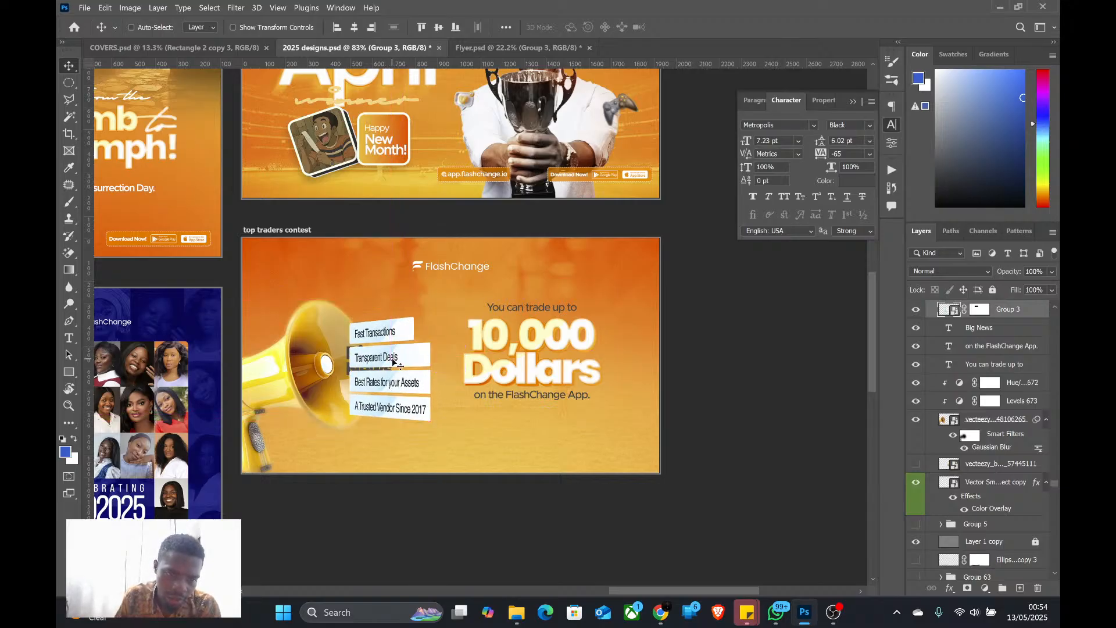
Reorder the perks labels layer beneath the megaphone and move "Big News" below the "on the FlashChange App." line
{"action": "left_click_drag", "start_coordinate": [1015, 311], "coordinate": [1014, 453]}
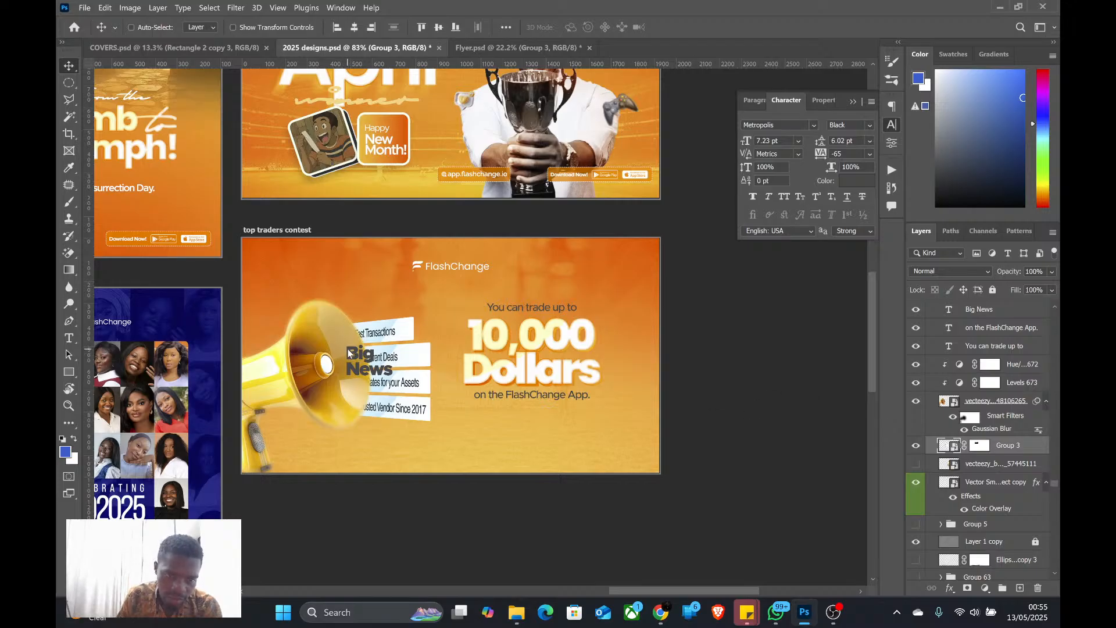
{"action": "left_click", "coordinate": [131, 27]}
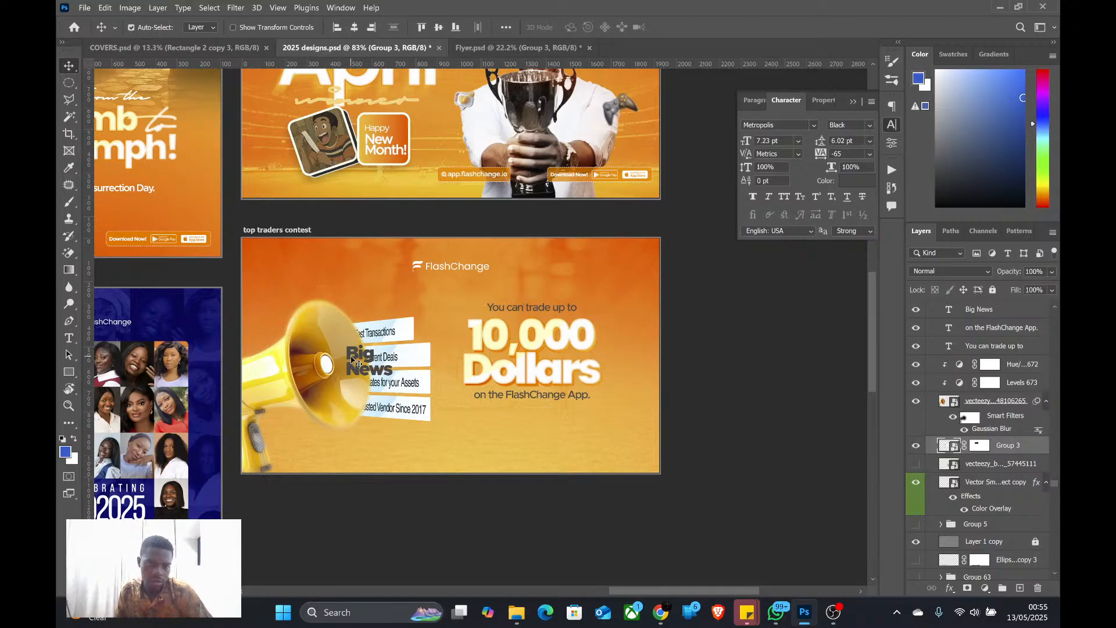
{"action": "left_click_drag", "start_coordinate": [356, 365], "coordinate": [550, 441]}
Apply a Perspective transform to the perks labels at the megaphone's mouth, enlarging their far edge to about 134% height and skewing it upward
{"action": "mouse_move", "coordinate": [420, 356]}
{"action": "left_mouse_down"}
{"action": "mouse_move", "coordinate": [423, 347]}
{"action": "mouse_move", "coordinate": [416, 356]}
{"action": "left_mouse_up"}
{"action": "key", "text": "ctrl+t"}
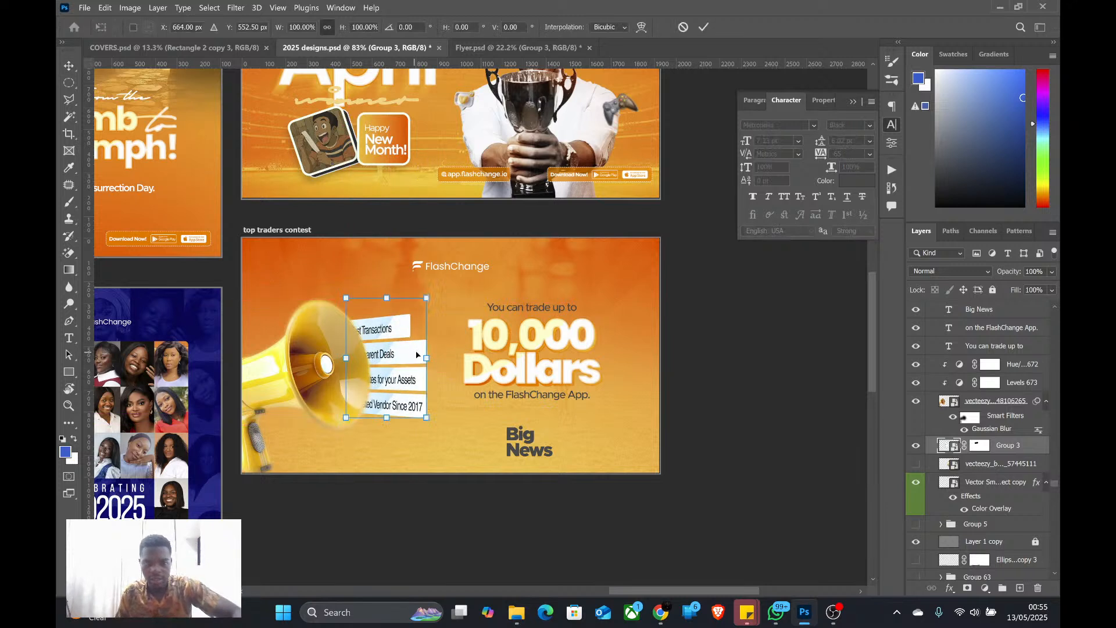
{"action": "right_click", "coordinate": [403, 337]}
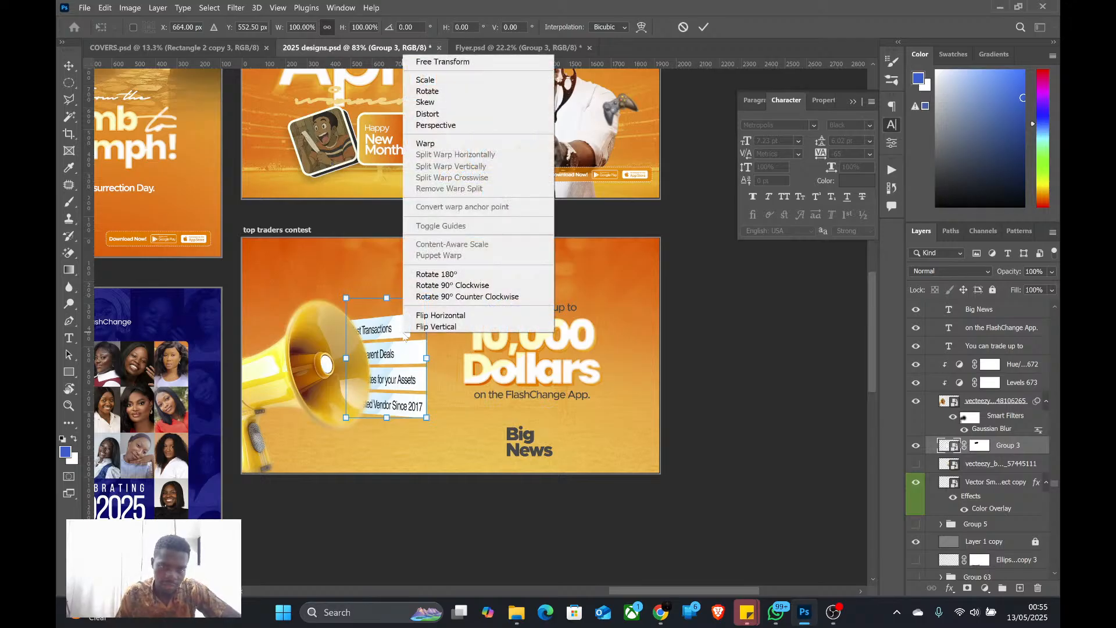
{"action": "left_click", "coordinate": [463, 128]}
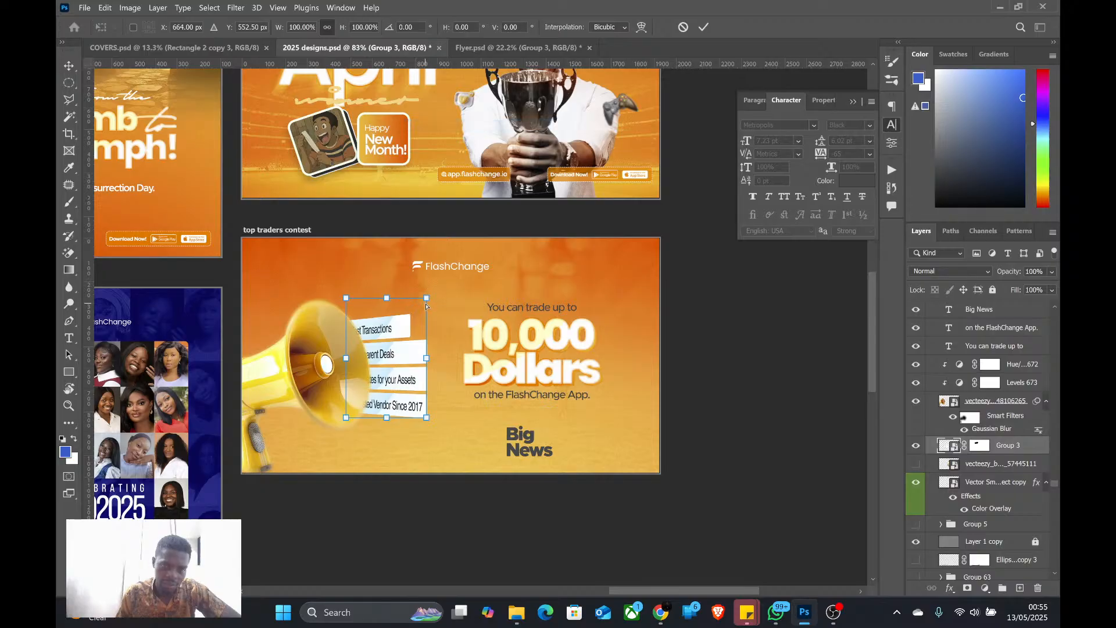
{"action": "mouse_move", "coordinate": [427, 299]}
{"action": "left_mouse_down"}
{"action": "mouse_move", "coordinate": [430, 268]}
{"action": "mouse_move", "coordinate": [431, 278]}
{"action": "left_mouse_up"}
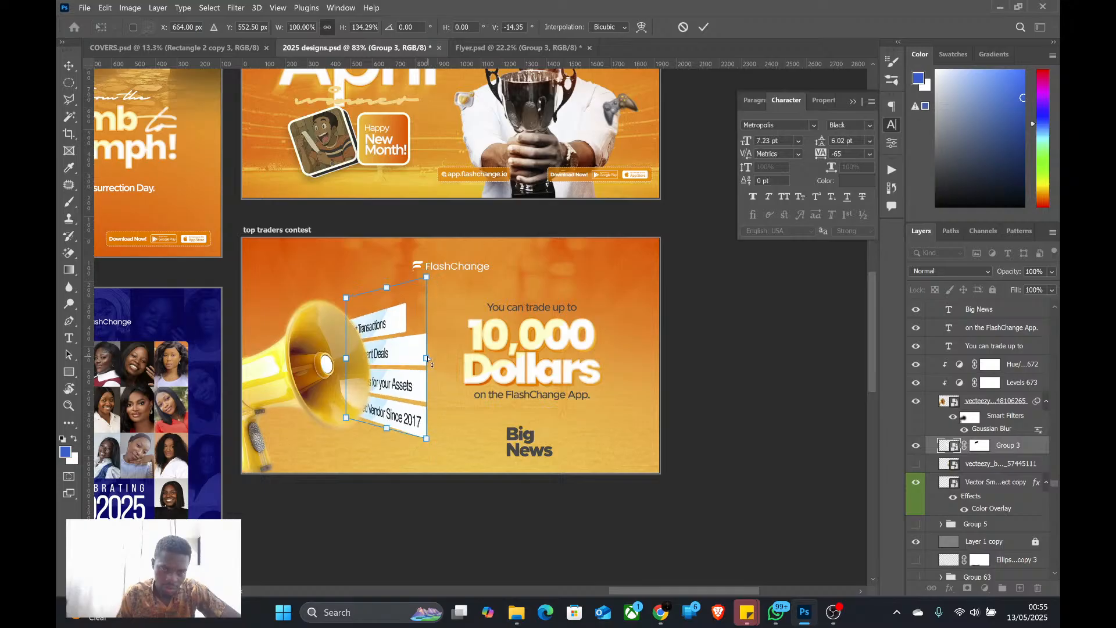
{"action": "left_click_drag", "start_coordinate": [428, 359], "coordinate": [427, 328]}
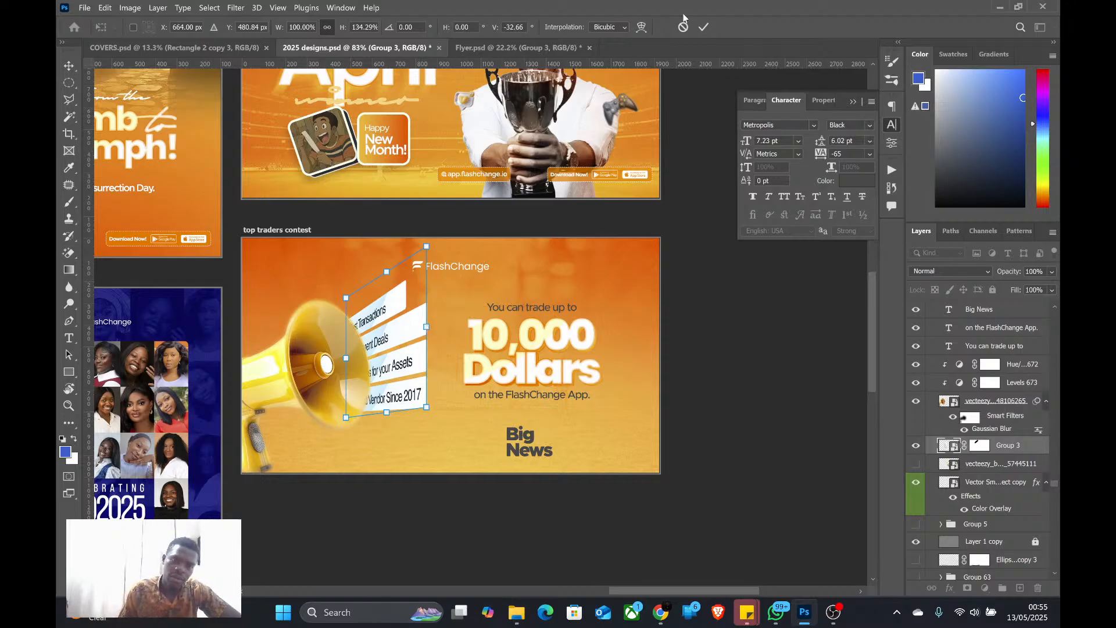
{"action": "left_click", "coordinate": [703, 27]}
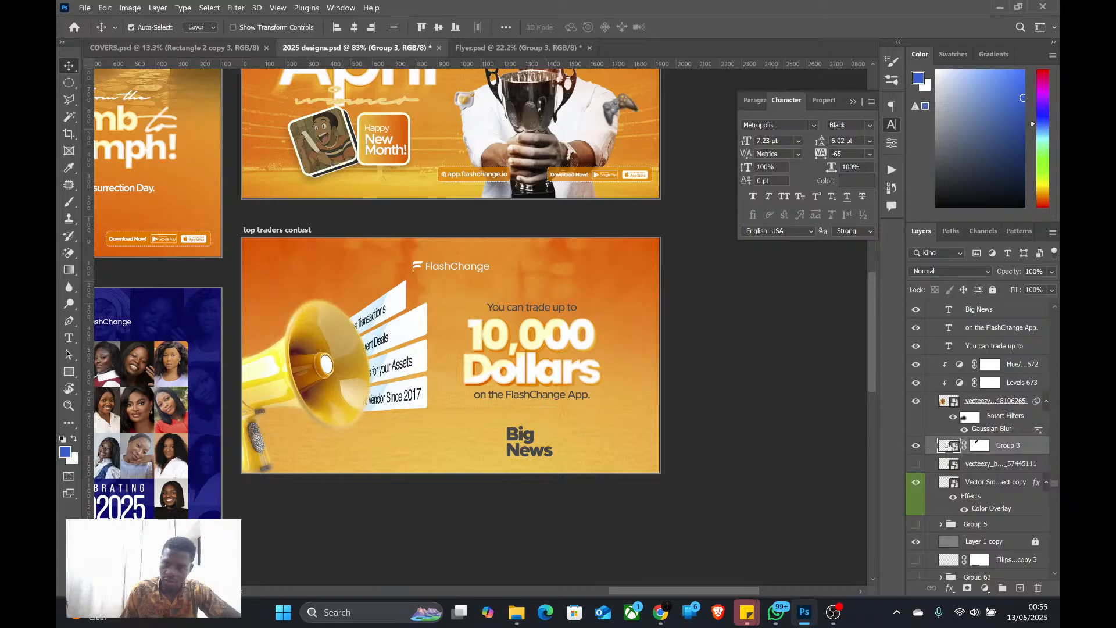
Open the perks labels smart object's contents and hide the "Choose us and enjoy:" text layer
{"action": "scroll", "coordinate": [349, 398], "scroll_direction": "down", "scroll_amount": 2}
{"action": "scroll", "coordinate": [396, 392], "scroll_direction": "up", "scroll_amount": 1}
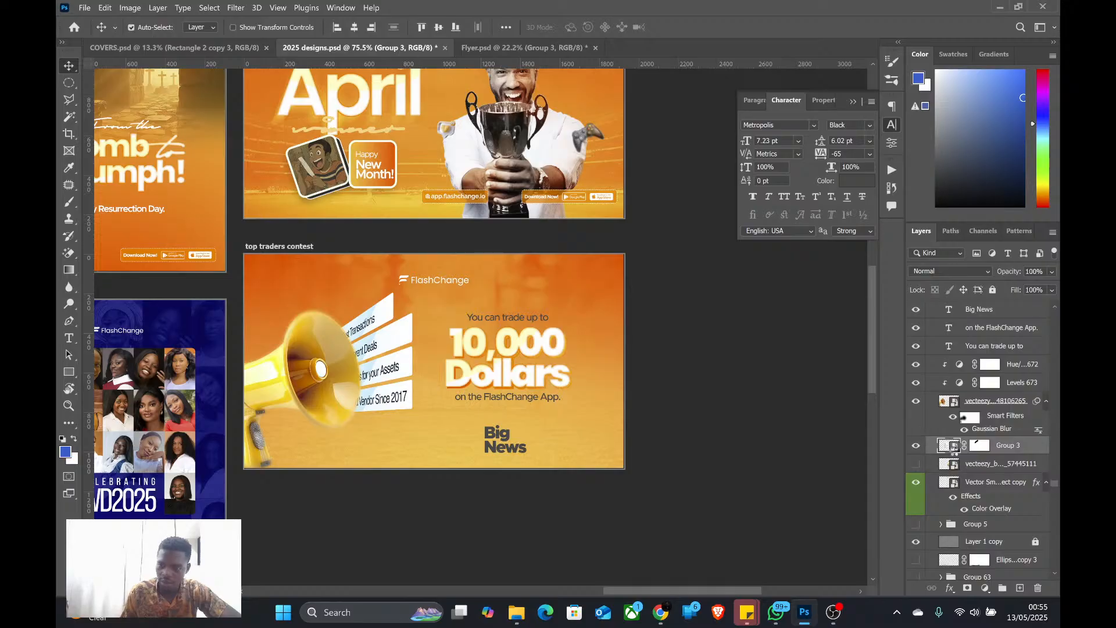
{"action": "double_click", "coordinate": [951, 446]}
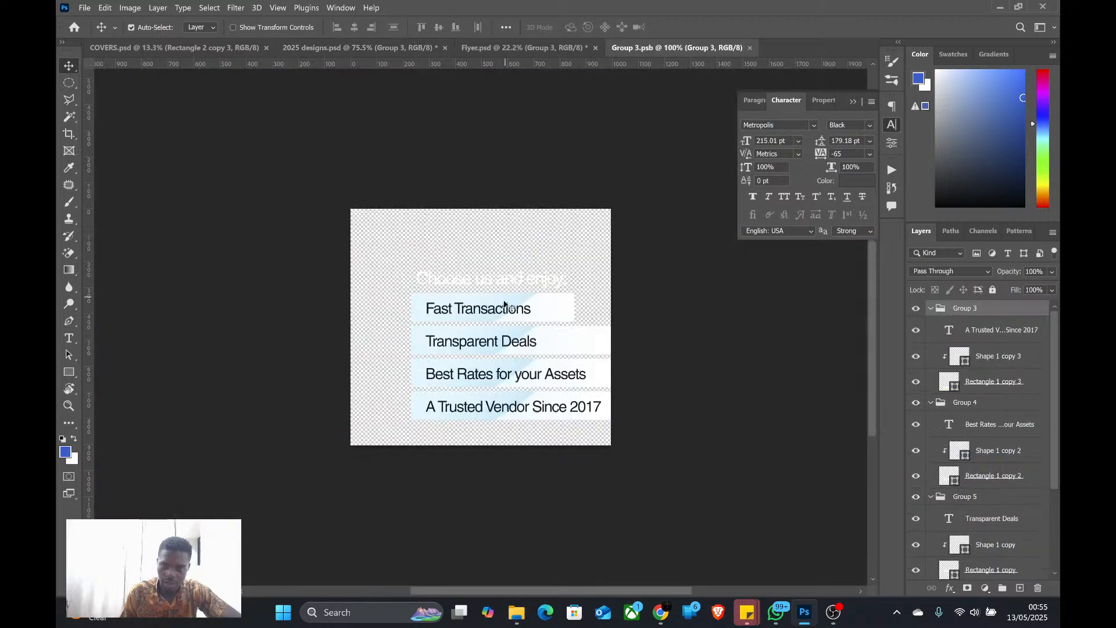
{"action": "left_click", "coordinate": [505, 304]}
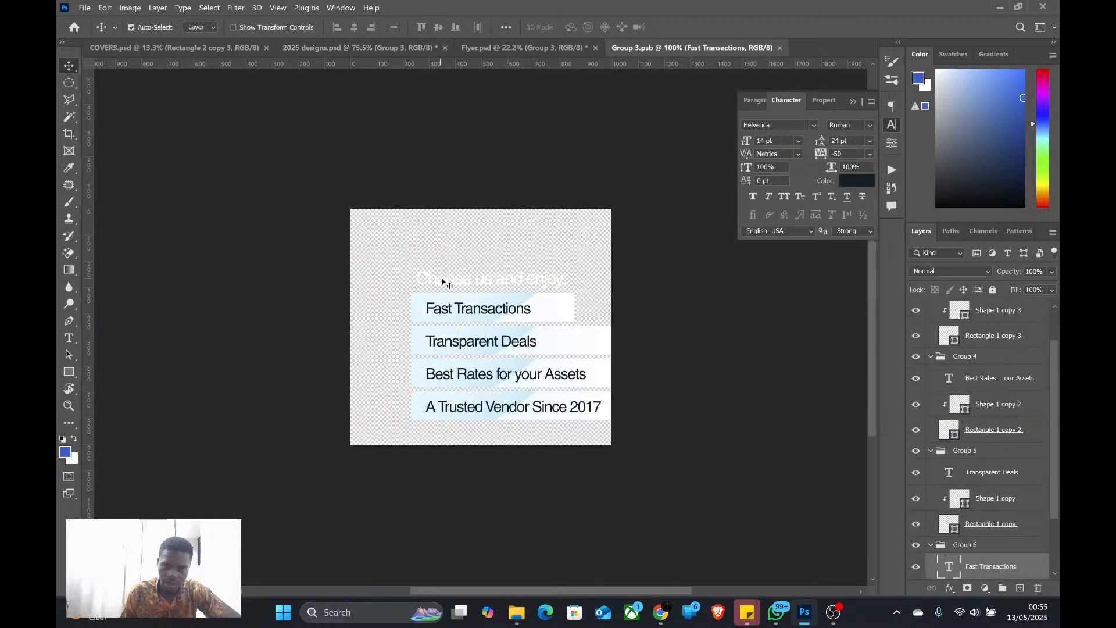
{"action": "left_click", "coordinate": [530, 283]}
{"action": "left_click", "coordinate": [917, 567]}
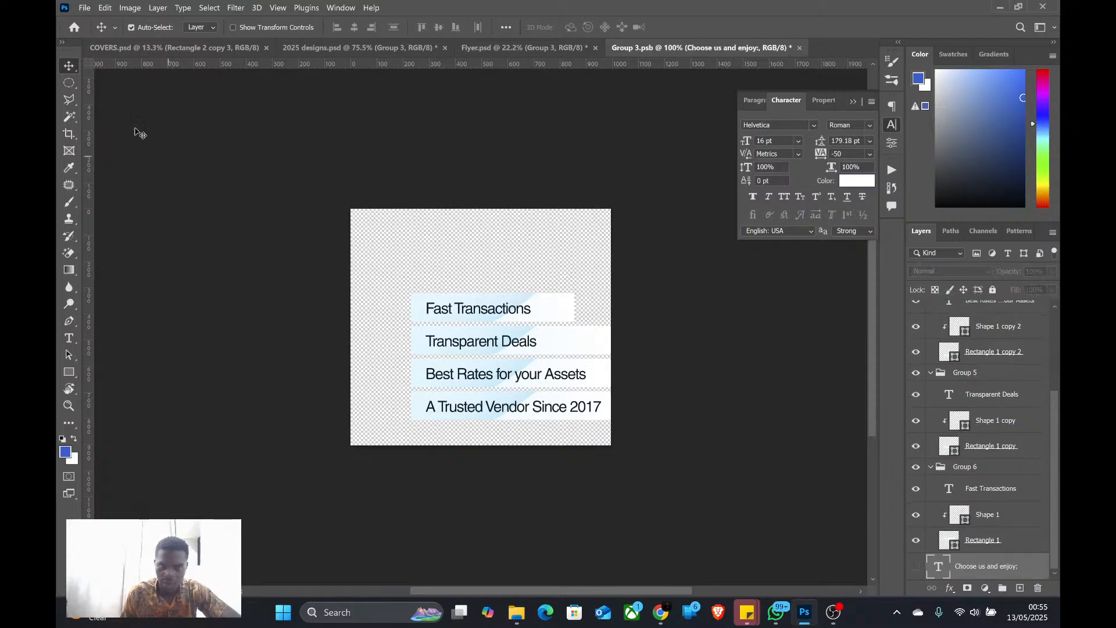
Hide the groups holding the "Fast Transactions", "A Trusted Vendor Since 2017" and "Best Rates for your Assets" labels
{"action": "left_click", "coordinate": [493, 319]}
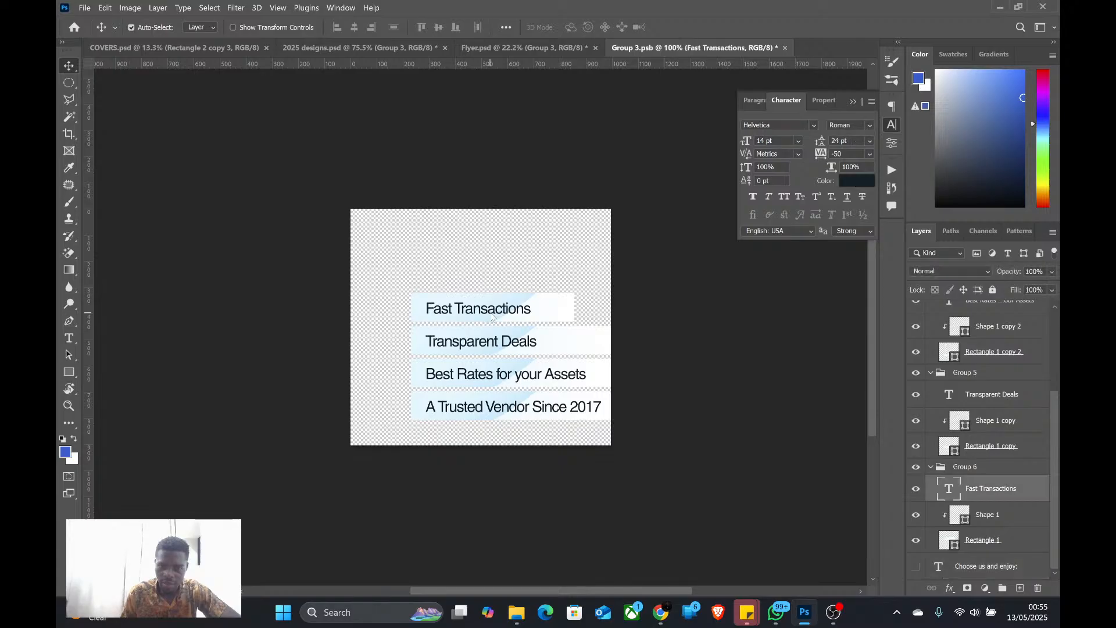
{"action": "left_click", "coordinate": [917, 467]}
{"action": "left_click", "coordinate": [931, 467]}
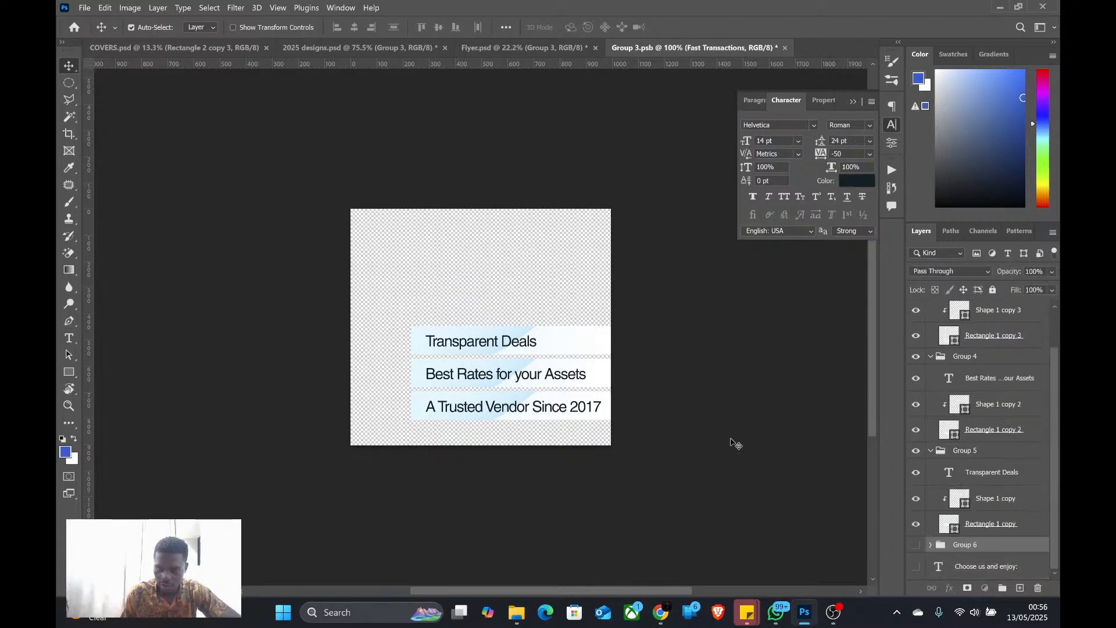
{"action": "left_click", "coordinate": [487, 408]}
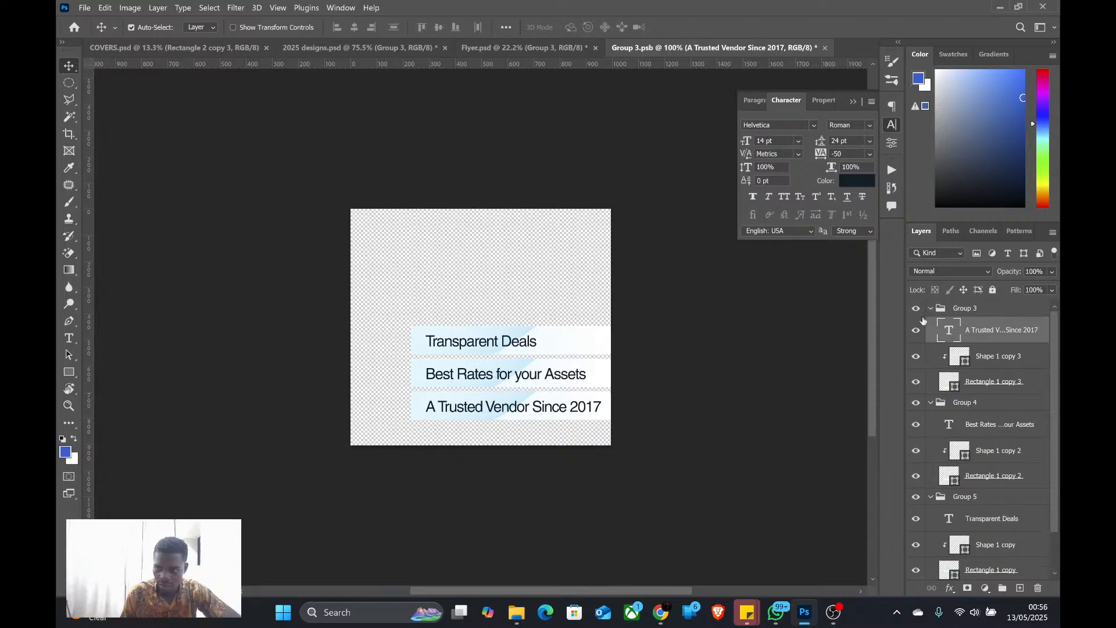
{"action": "left_click", "coordinate": [917, 308]}
{"action": "left_click", "coordinate": [583, 381]}
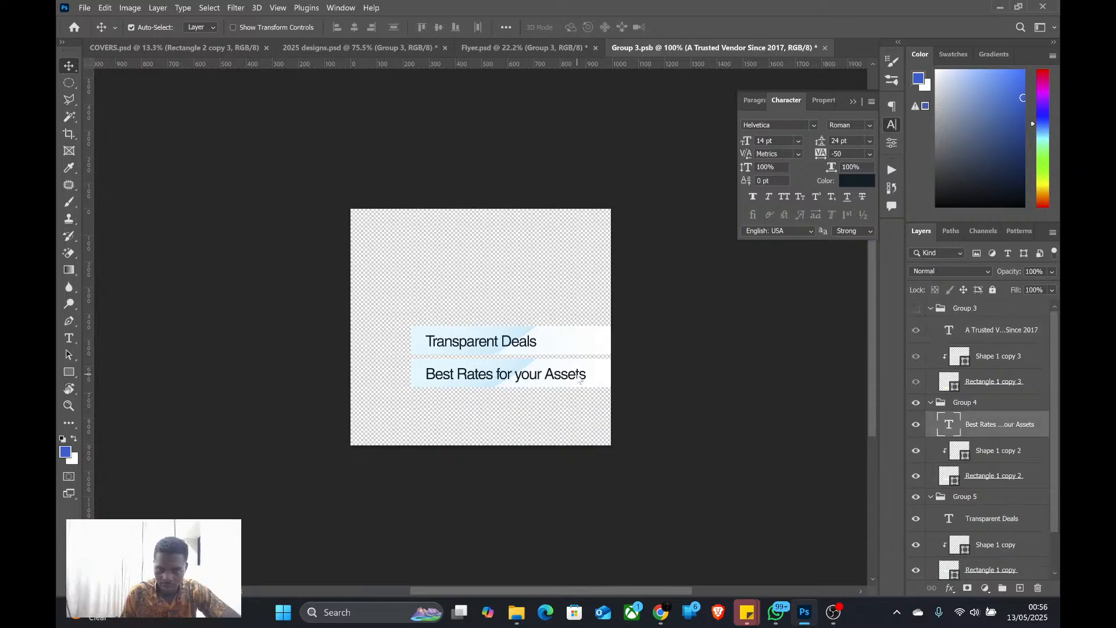
{"action": "left_click", "coordinate": [915, 403]}
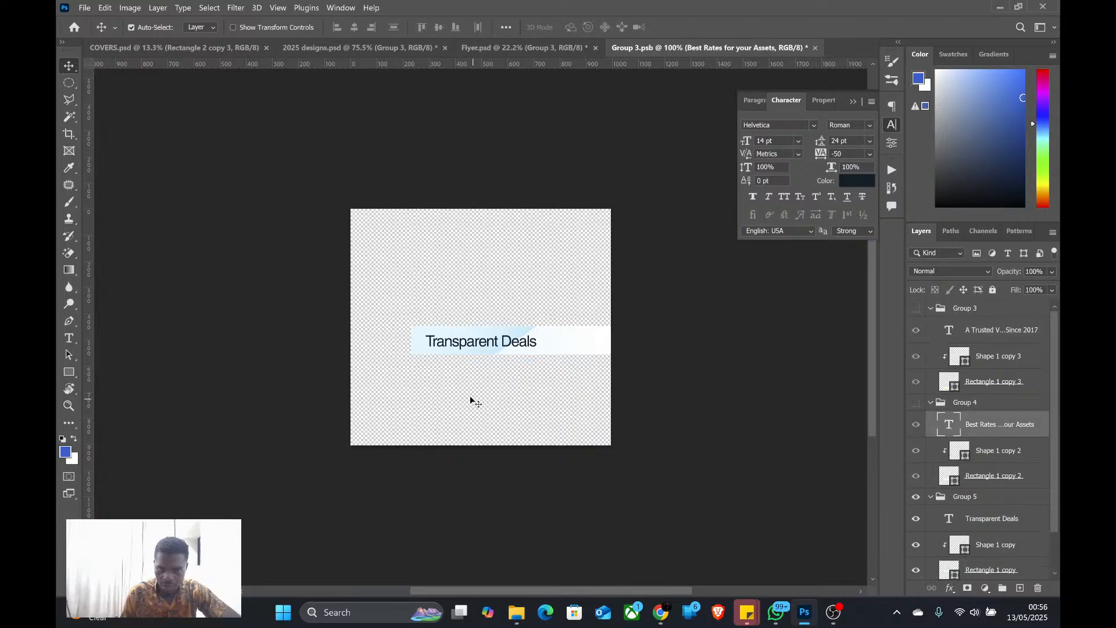
Replace the "Transparent Deals" label text with "Big News"
{"action": "double_click", "coordinate": [472, 346]}
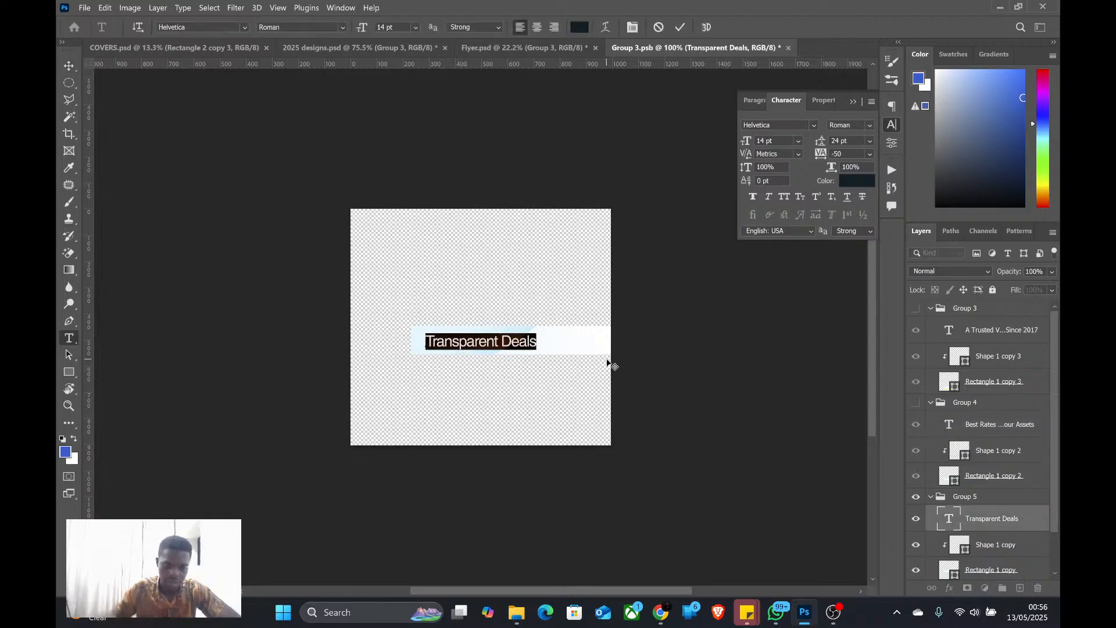
{"action": "type", "text": "Big"}
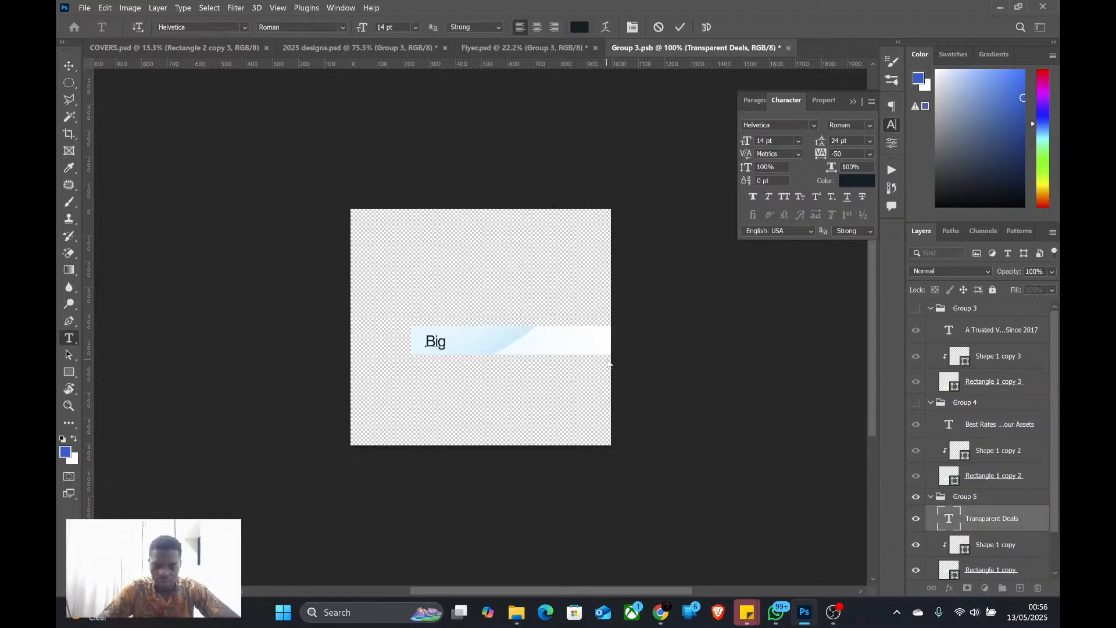
{"action": "type", "text": " News"}
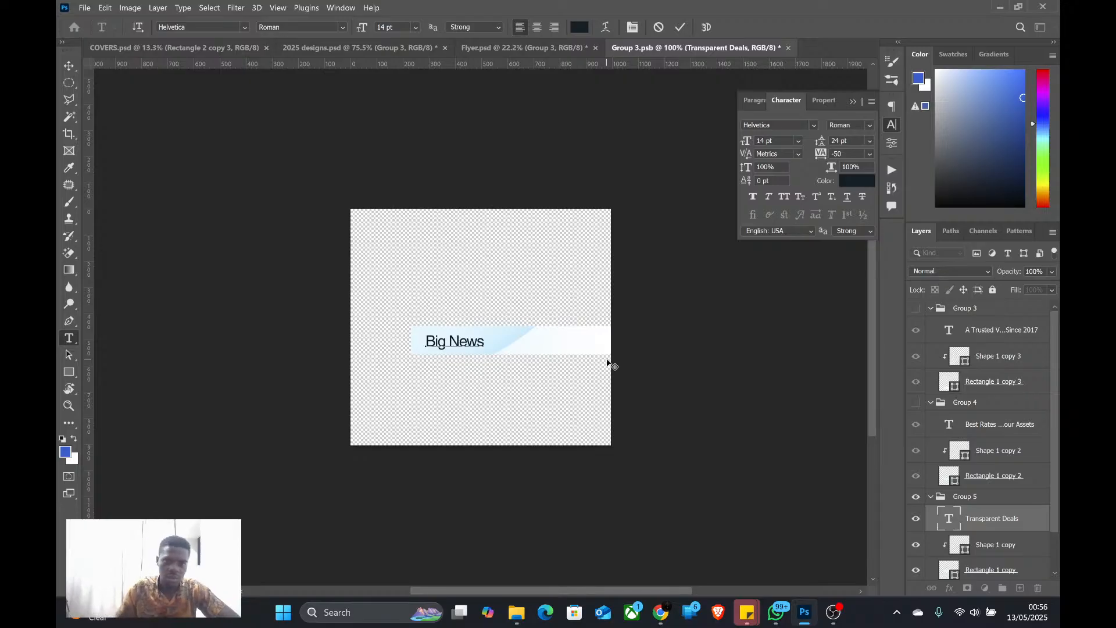
{"action": "left_click", "coordinate": [683, 33]}
{"action": "key", "text": "v"}
Scale the "Big News" label's two background shapes to about 42% width and 189% height, center them around the text, and save the smart object
{"action": "left_click", "coordinate": [992, 546]}
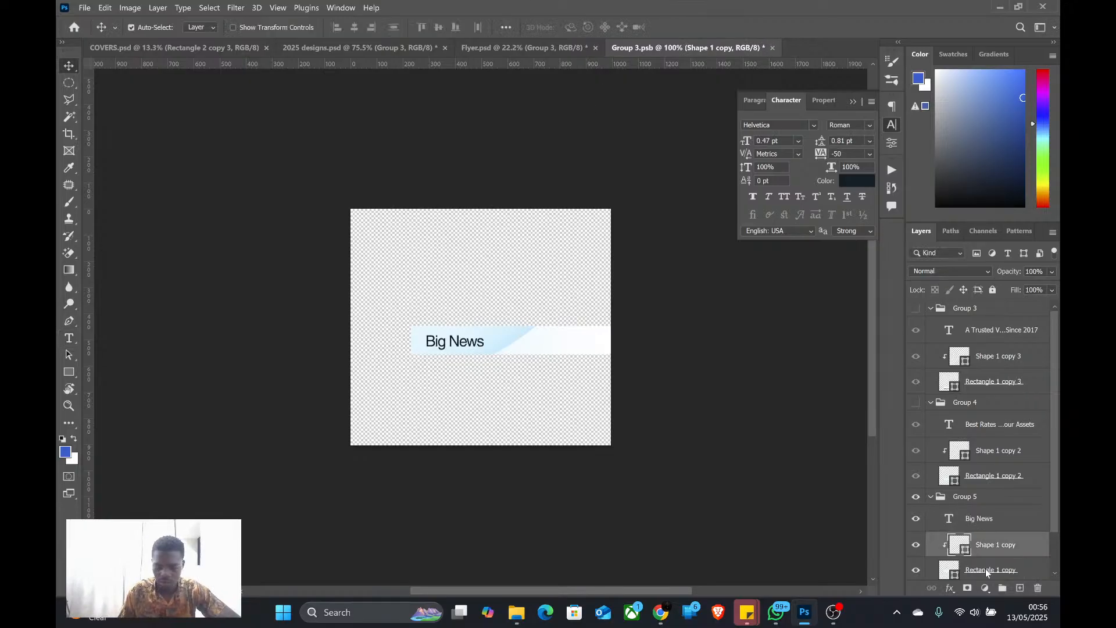
{"action": "left_click", "coordinate": [985, 568], "text": "shift"}
{"action": "key", "text": "ctrl"}
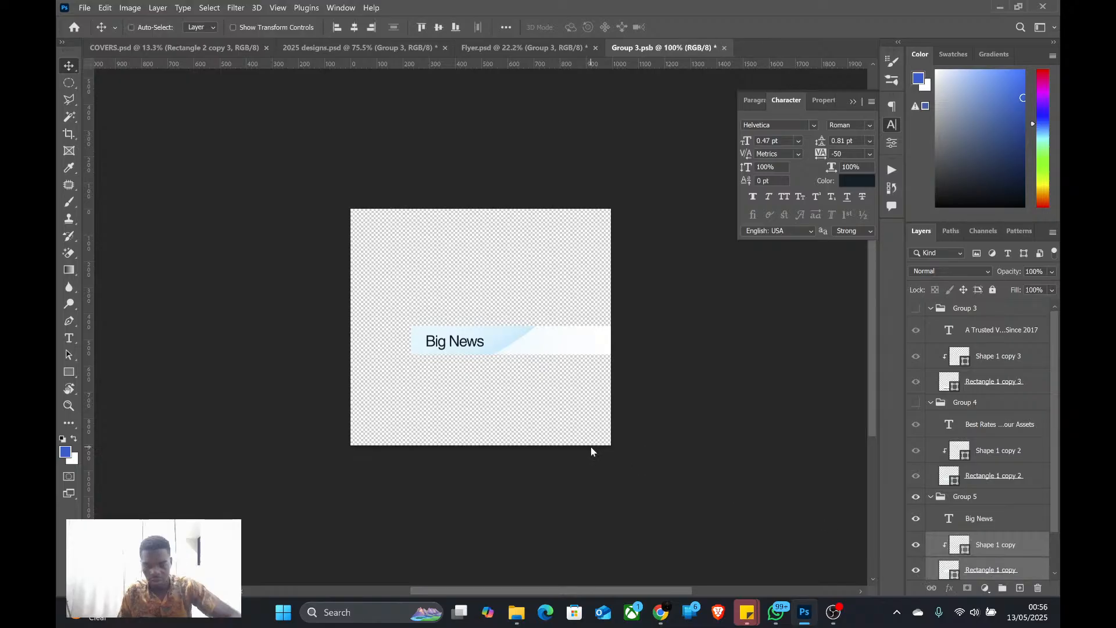
{"action": "key", "text": "ctrl+t"}
{"action": "left_click_drag", "start_coordinate": [611, 310], "coordinate": [505, 310]}
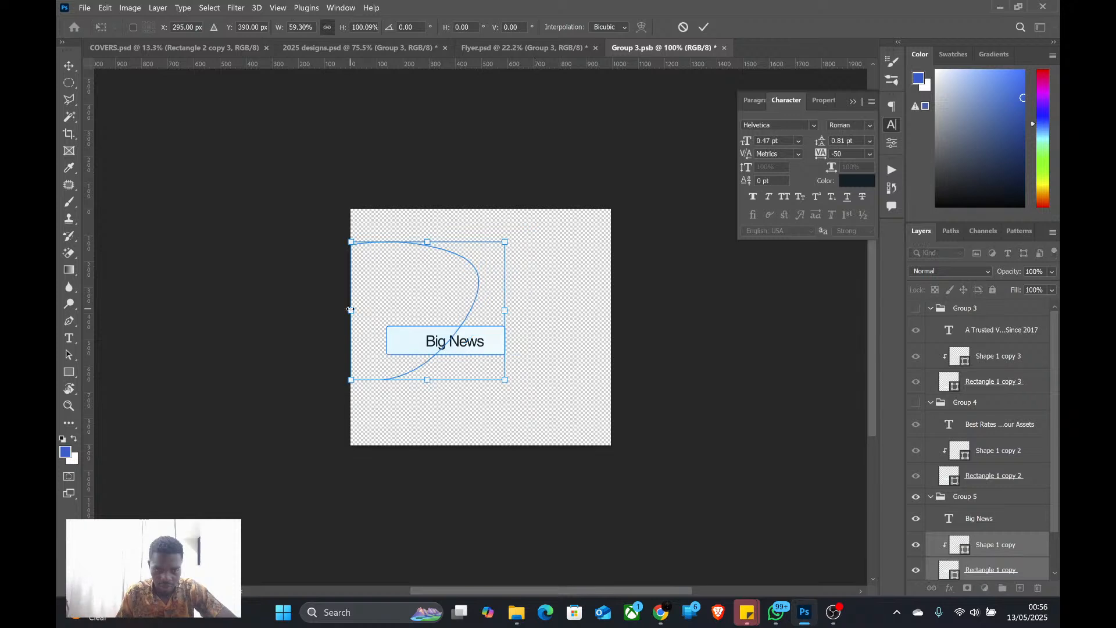
{"action": "left_click_drag", "start_coordinate": [350, 310], "coordinate": [386, 310]}
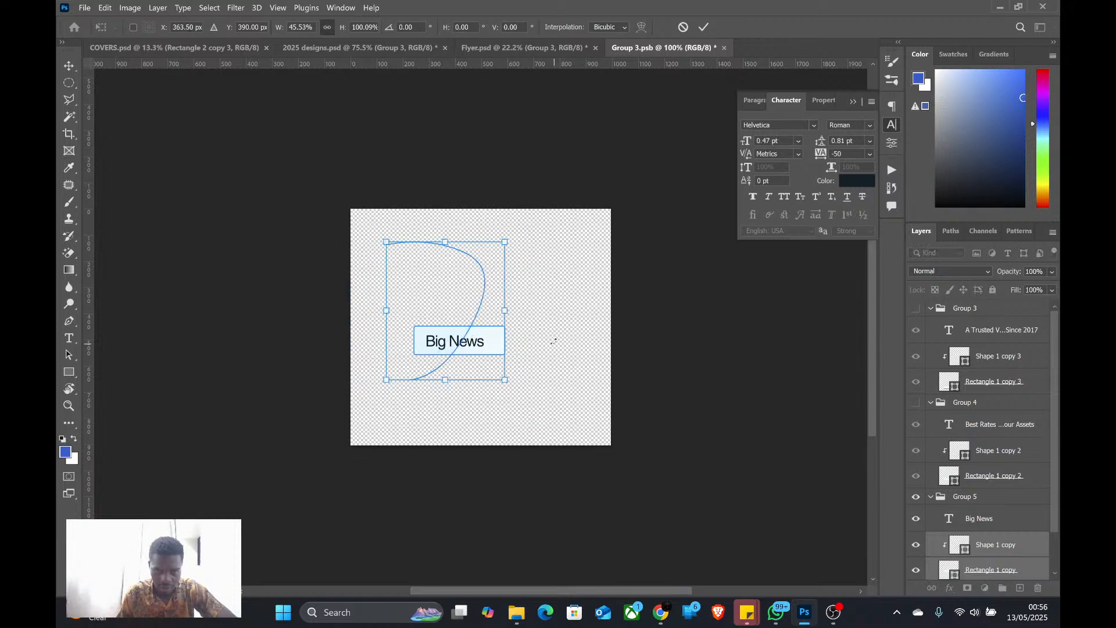
{"action": "left_click_drag", "start_coordinate": [505, 310], "coordinate": [496, 315]}
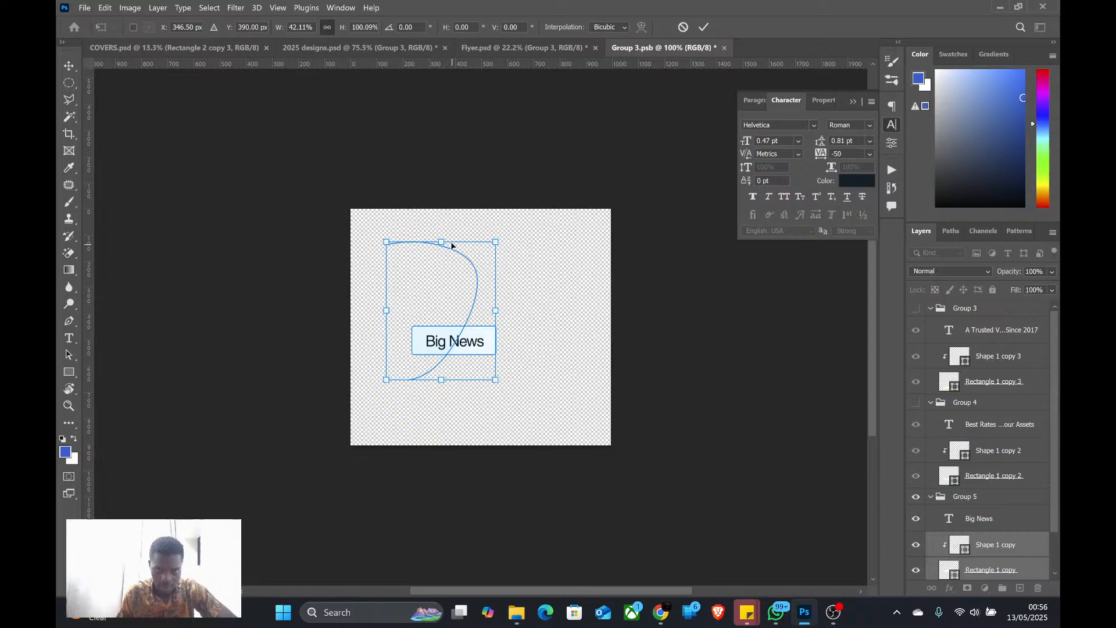
{"action": "left_click_drag", "start_coordinate": [443, 242], "coordinate": [442, 179]}
{"action": "left_click_drag", "start_coordinate": [474, 376], "coordinate": [478, 349]}
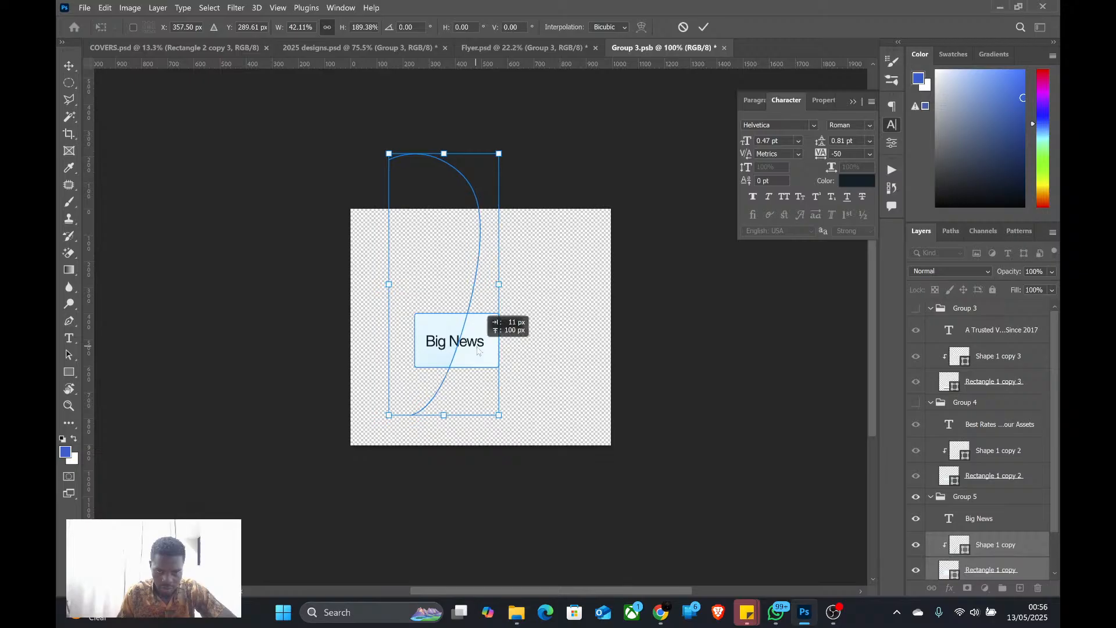
{"action": "key", "text": "Return"}
{"action": "scroll", "coordinate": [478, 350], "scroll_direction": "down", "scroll_amount": 4}
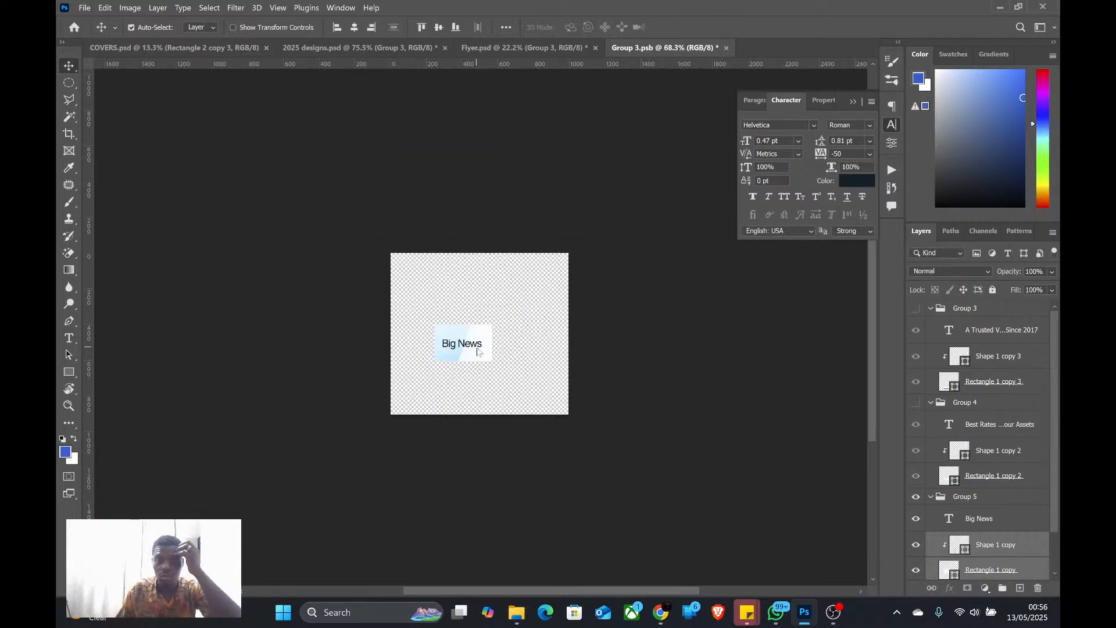
{"action": "scroll", "coordinate": [476, 344], "scroll_direction": "up", "scroll_amount": 4}
{"action": "scroll", "coordinate": [478, 346], "scroll_direction": "up", "scroll_amount": 2}
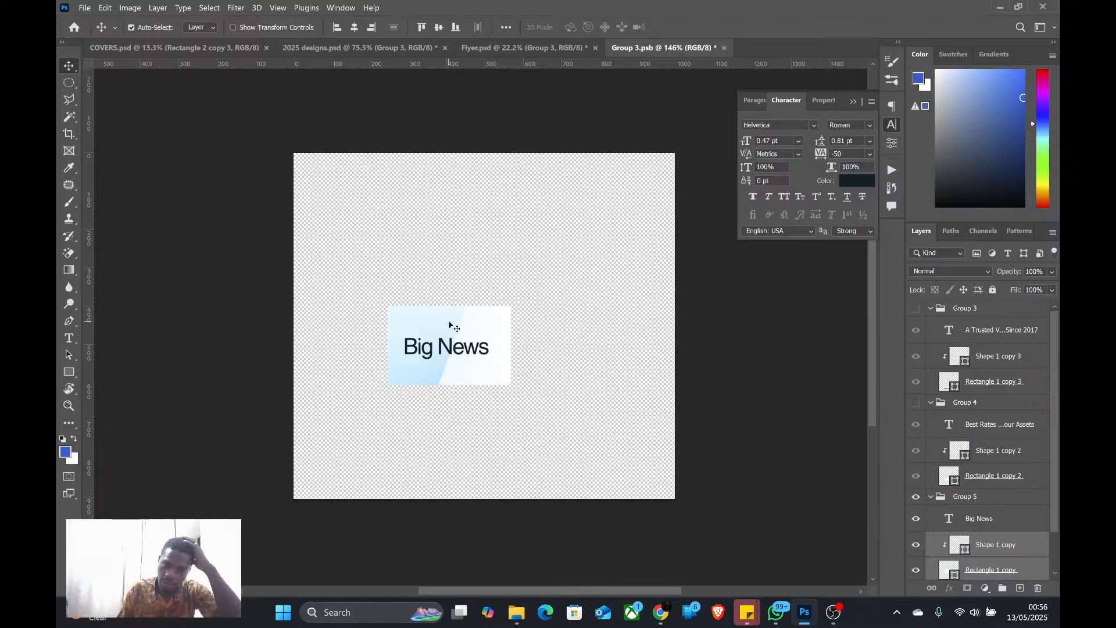
{"action": "key", "text": "ctrl+s"}
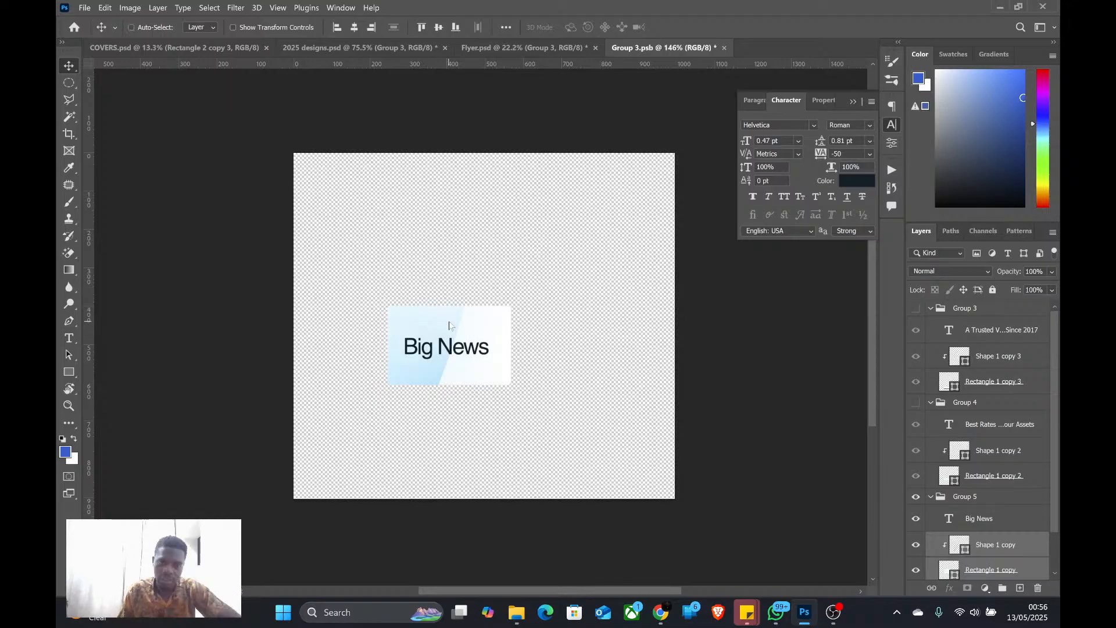
Change the starting color stop of the gradient fill on the "Big News" label's curved accent shape to a saturated orange
{"action": "double_click", "coordinate": [968, 552]}
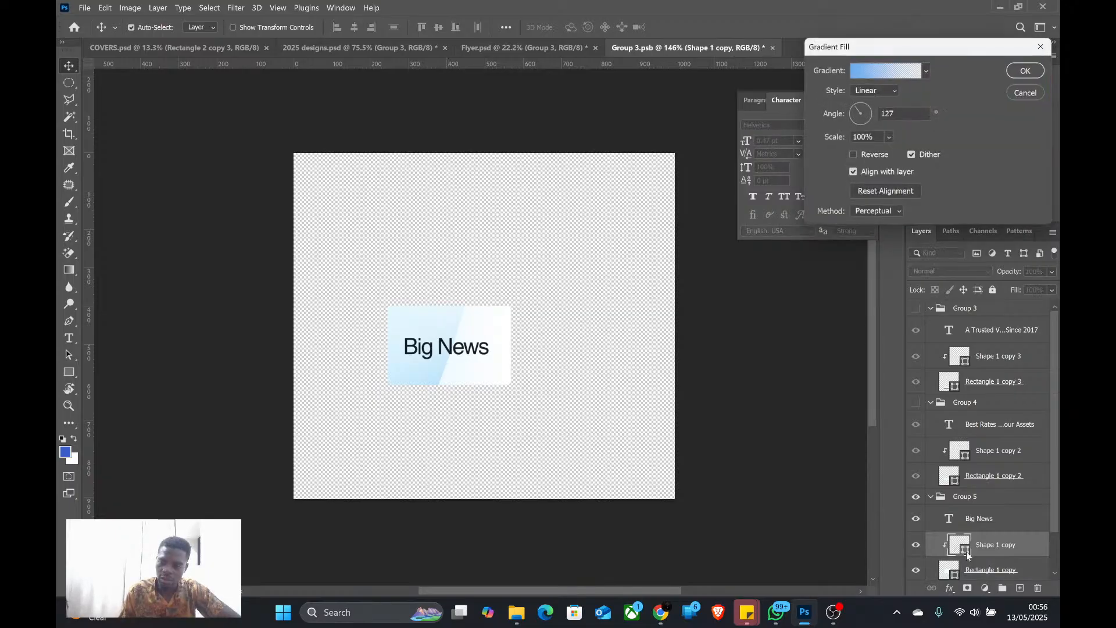
{"action": "left_click", "coordinate": [927, 71]}
{"action": "left_click", "coordinate": [894, 65]}
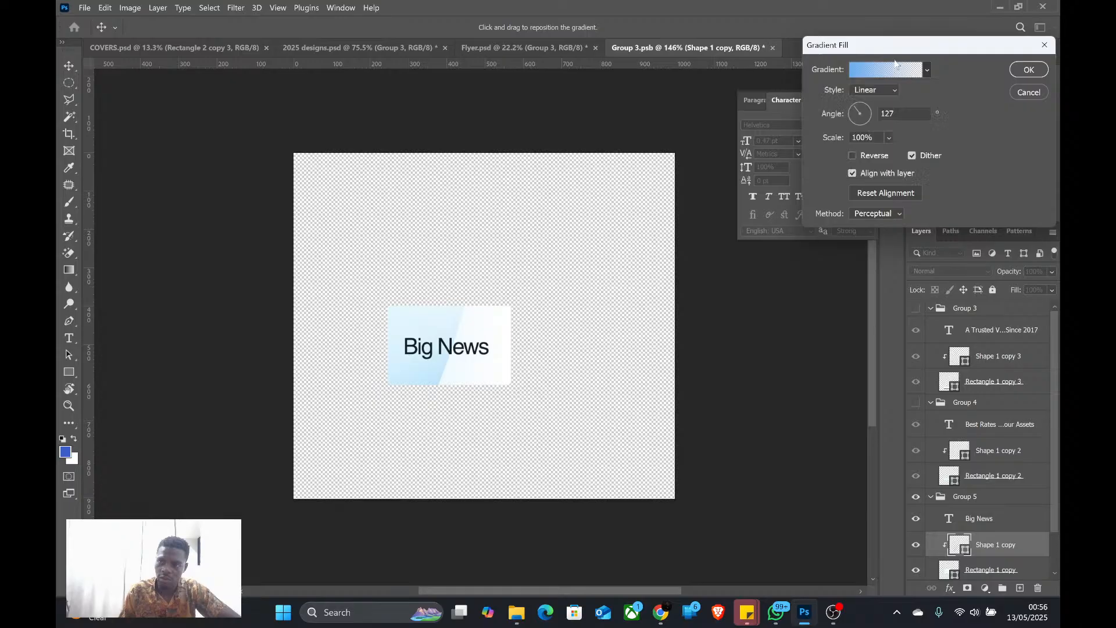
{"action": "left_click", "coordinate": [890, 71]}
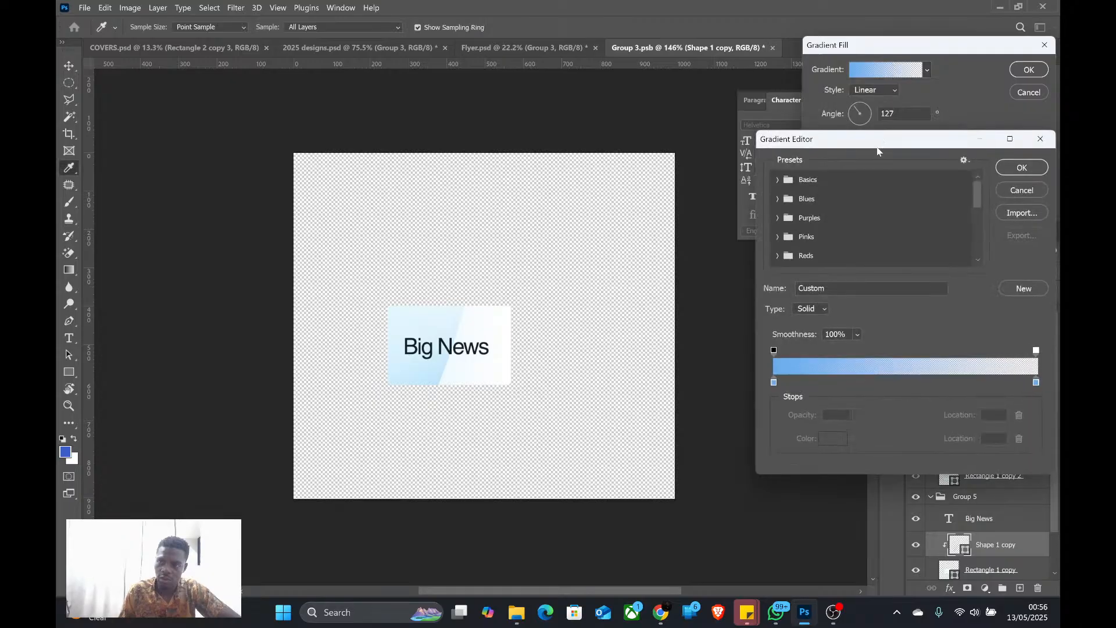
{"action": "left_click", "coordinate": [775, 383]}
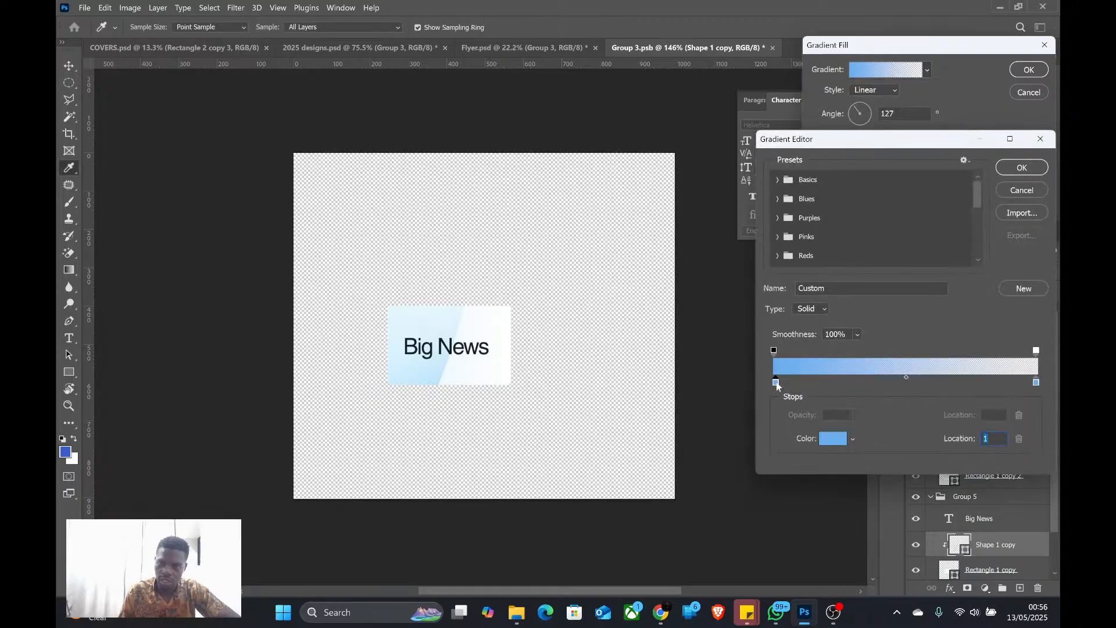
{"action": "double_click", "coordinate": [776, 383]}
{"action": "left_click", "coordinate": [839, 480]}
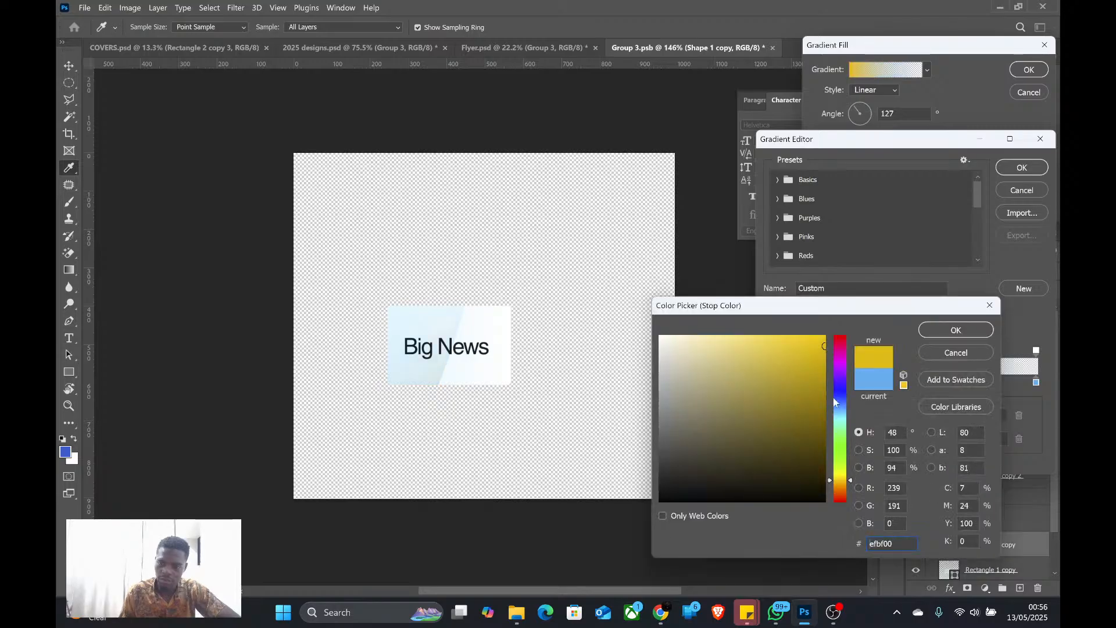
{"action": "left_click", "coordinate": [817, 374]}
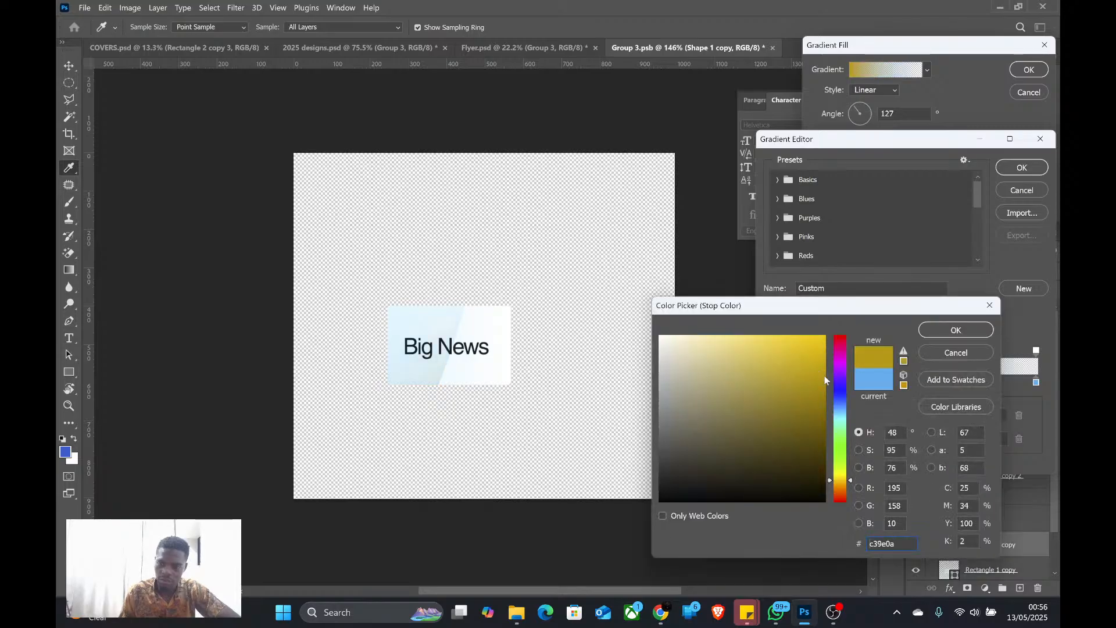
{"action": "left_click", "coordinate": [840, 485]}
{"action": "left_click", "coordinate": [825, 336]}
{"action": "left_click", "coordinate": [958, 332]}
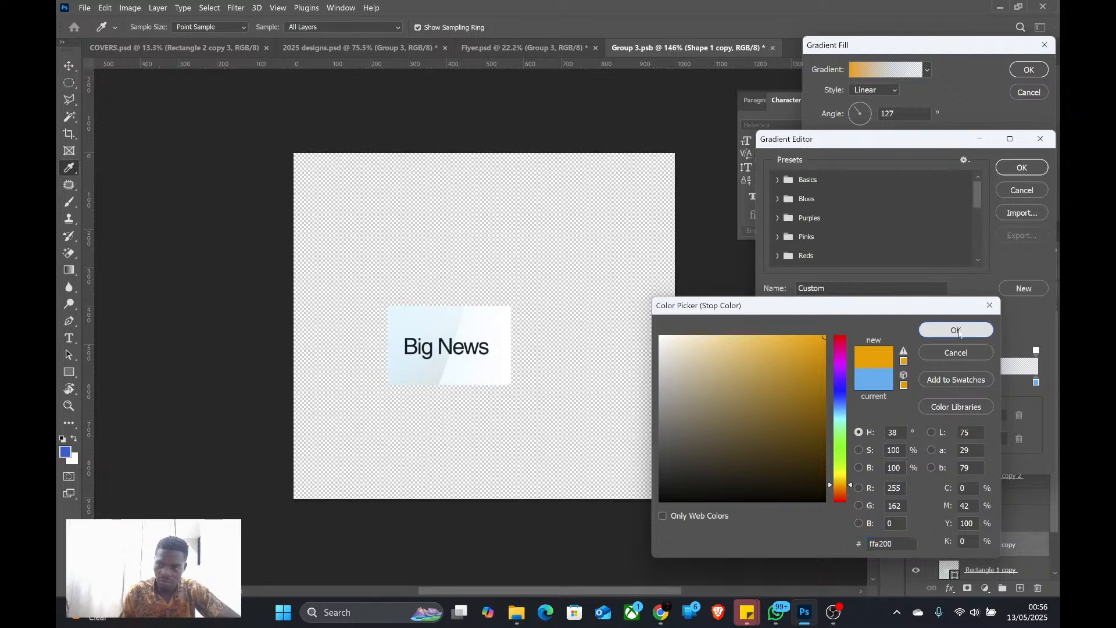
Change the ending color stop of the gradient on the "Big News" label's curved accent shape to white and apply the gradient fill
{"action": "double_click", "coordinate": [1036, 382]}
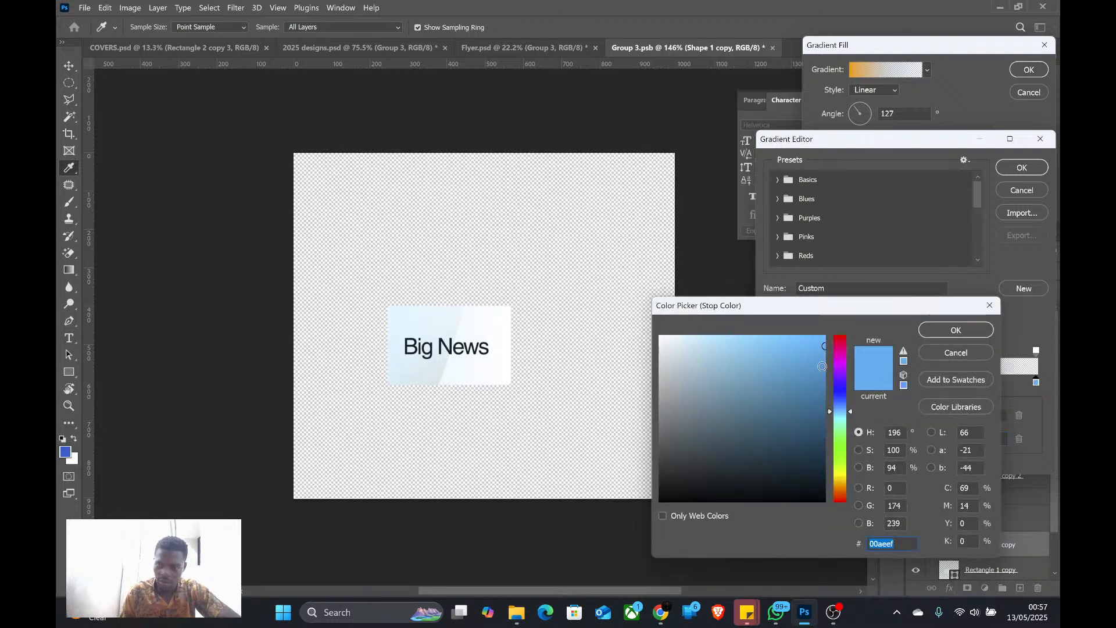
{"action": "left_click", "coordinate": [551, 303]}
{"action": "left_click", "coordinate": [956, 330]}
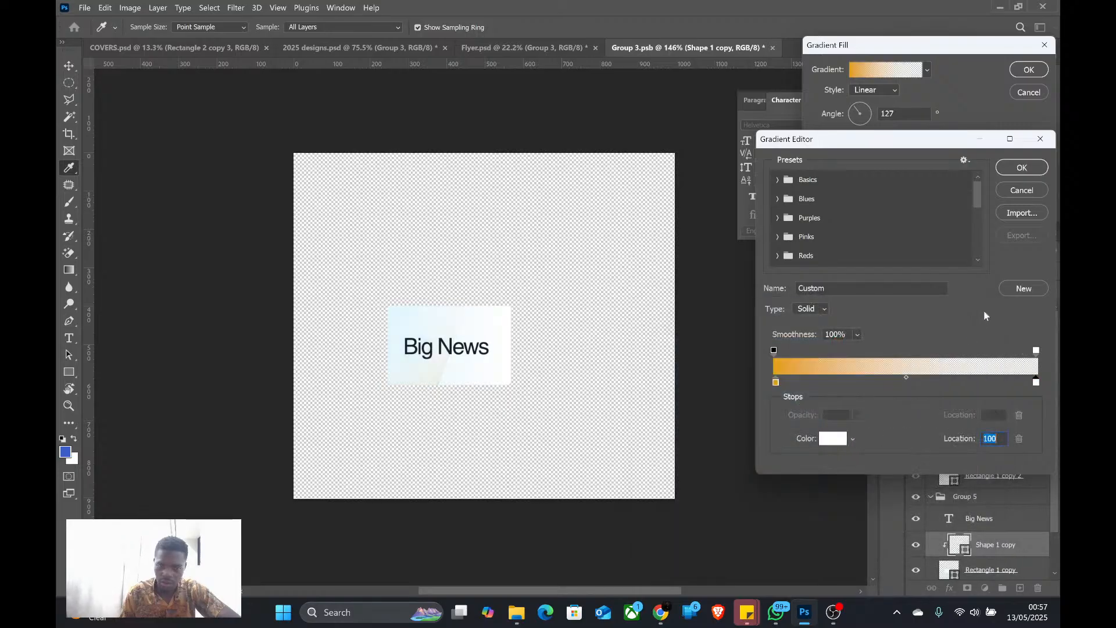
{"action": "left_click", "coordinate": [1029, 169]}
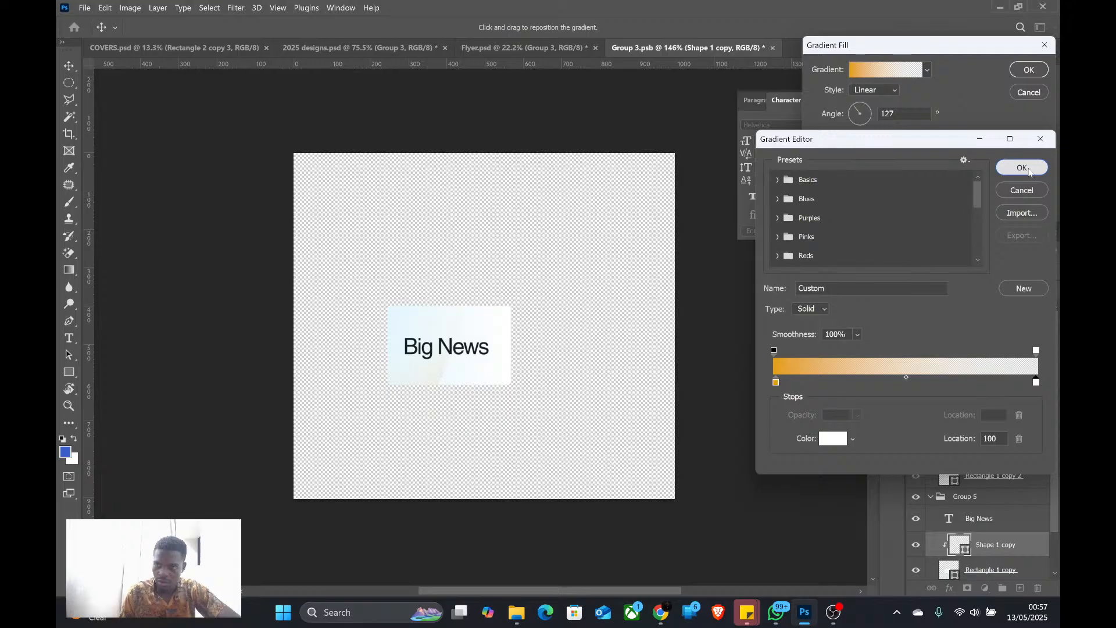
{"action": "key", "text": "Return"}
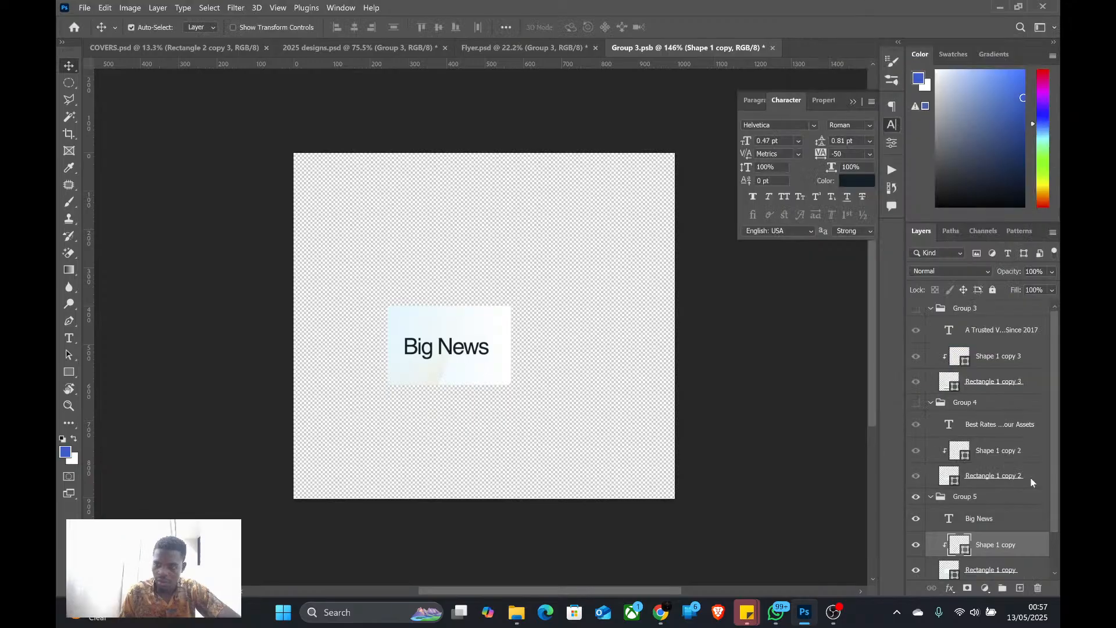
Apply the yellow-to-orange gradient preset to the "Big News" label's background rectangle
{"action": "scroll", "coordinate": [1031, 478], "scroll_direction": "down", "scroll_amount": 2}
{"action": "double_click", "coordinate": [956, 530]}
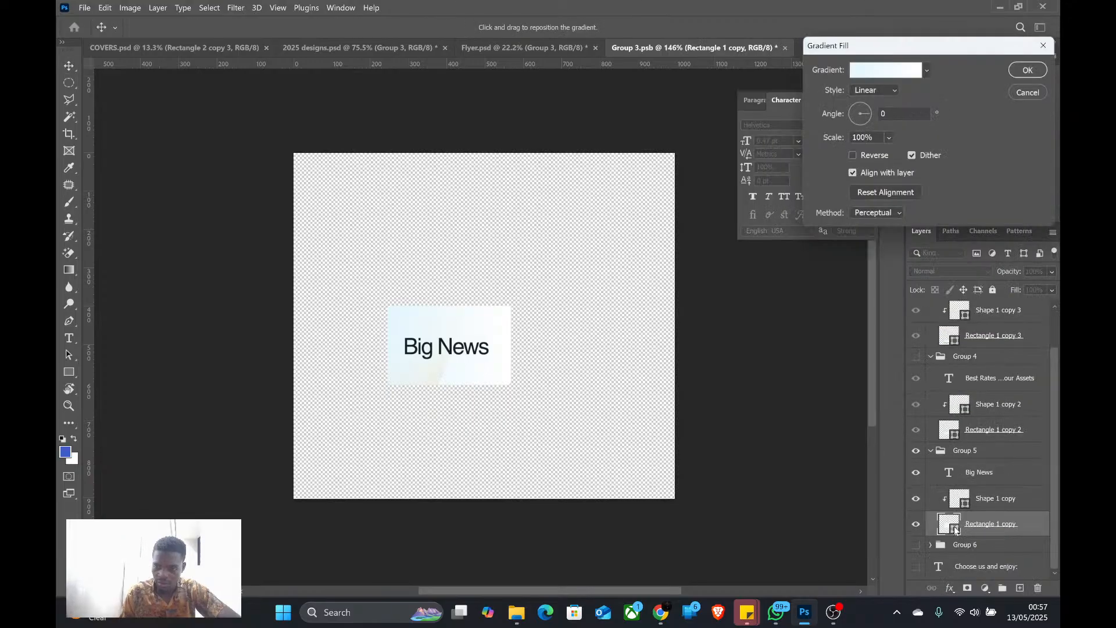
{"action": "left_click", "coordinate": [927, 70]}
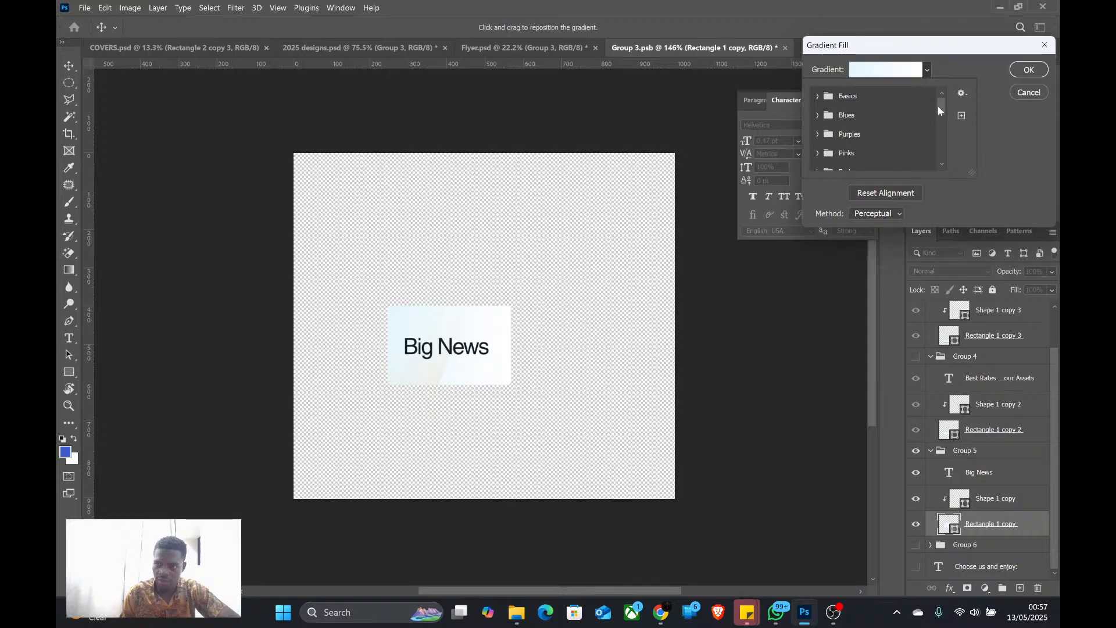
{"action": "left_click_drag", "start_coordinate": [939, 110], "coordinate": [941, 156]}
{"action": "left_click", "coordinate": [926, 141]}
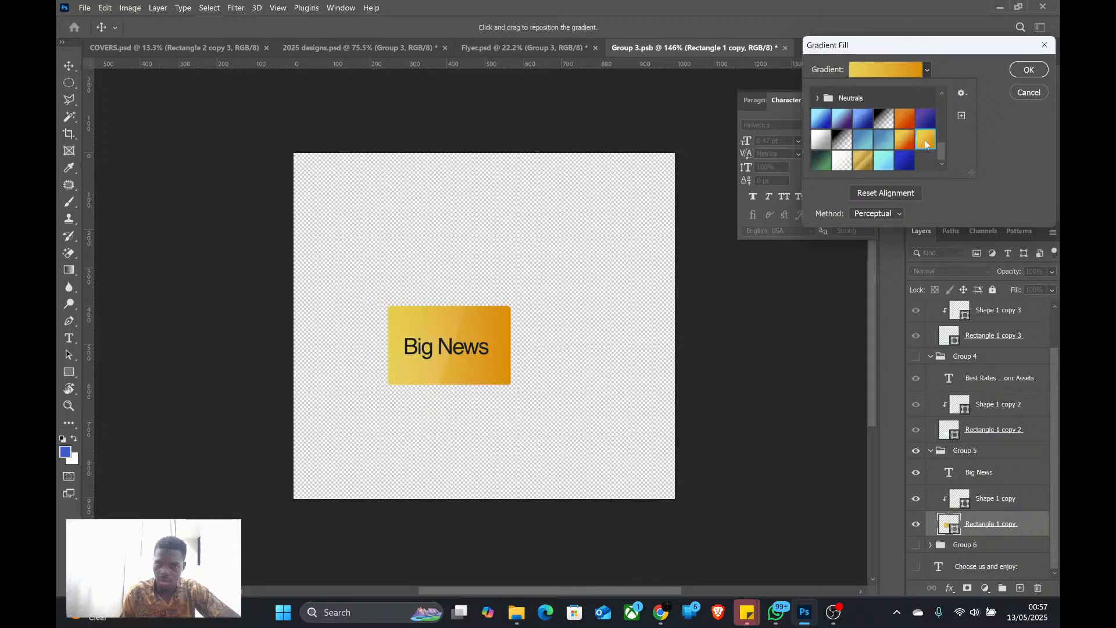
{"action": "left_click", "coordinate": [906, 139]}
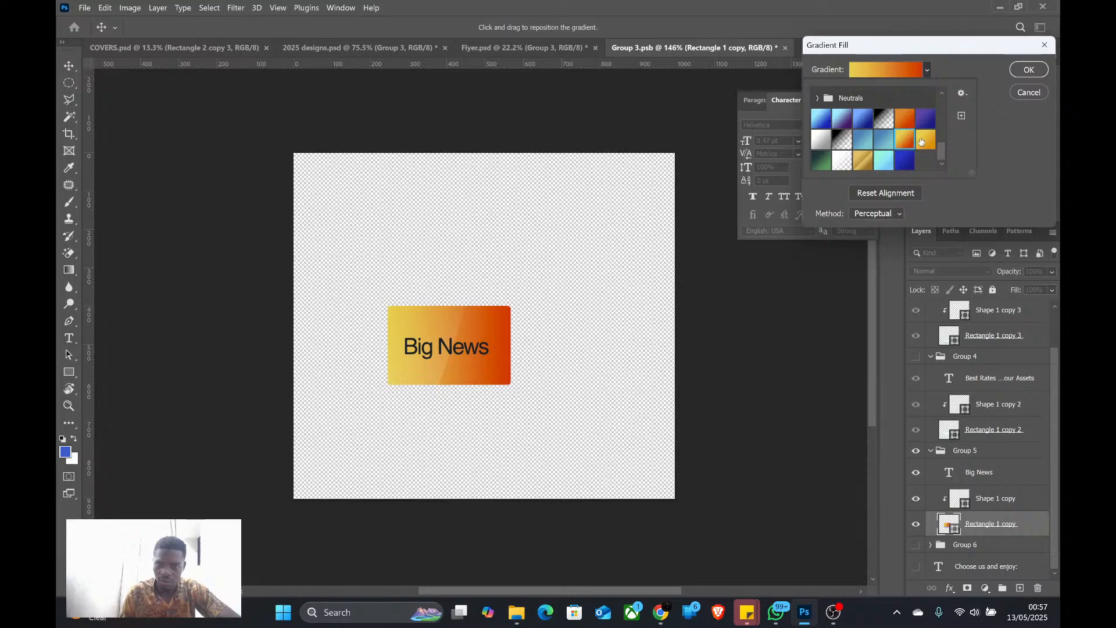
{"action": "left_click", "coordinate": [925, 141]}
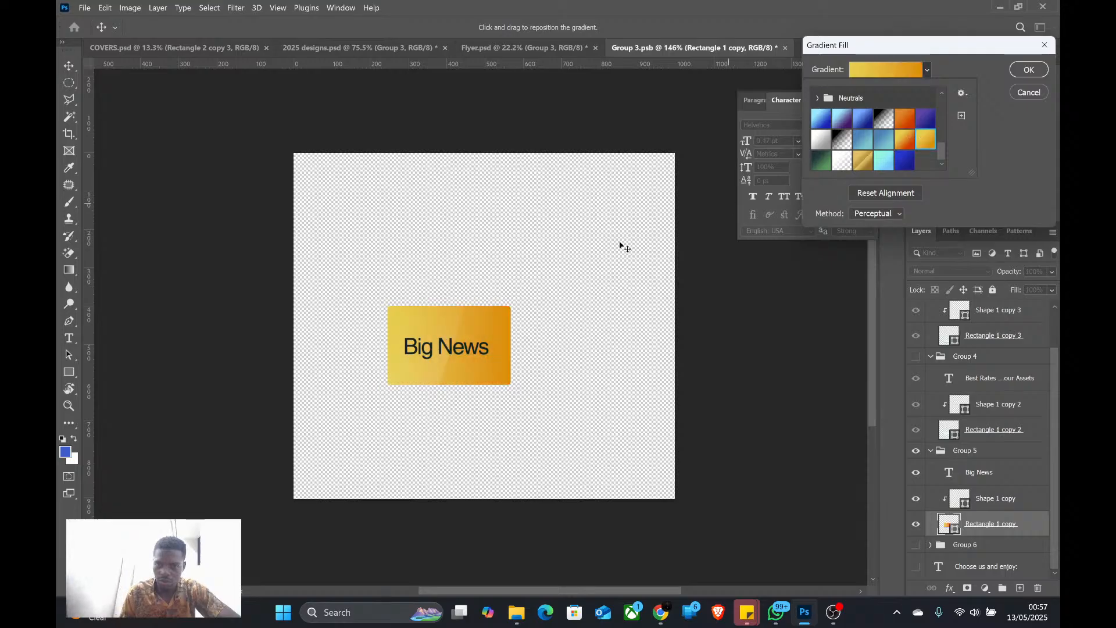
{"action": "left_click", "coordinate": [1028, 69]}
Set the "Big News" label text to Helvetica Bold and save the smart object
{"action": "key", "text": "ctrl+minus"}
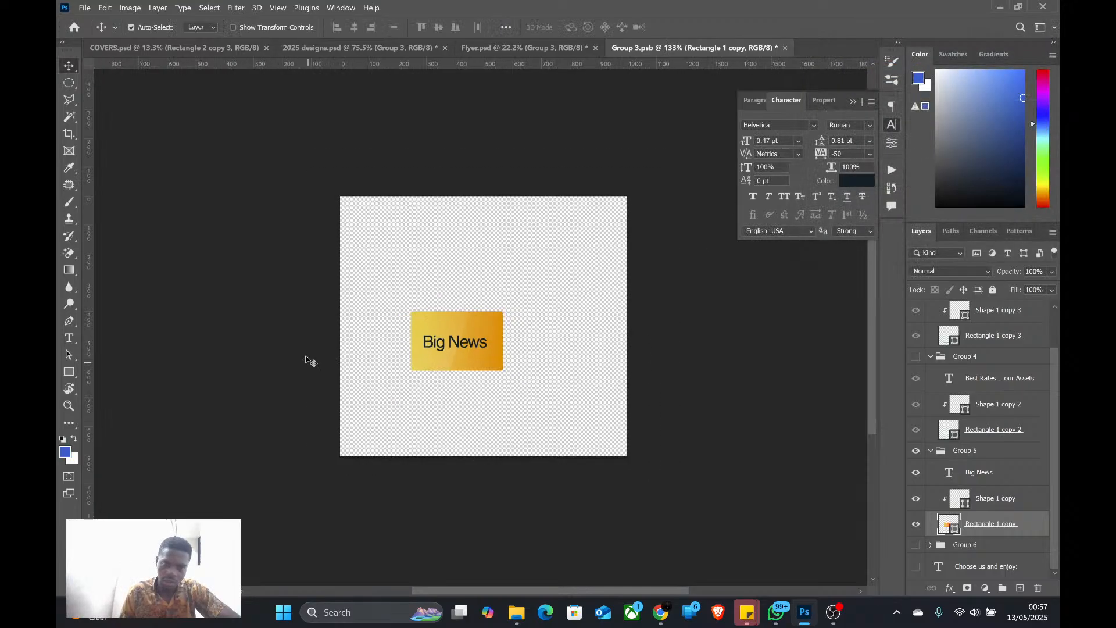
{"action": "scroll", "coordinate": [420, 350], "scroll_direction": "up", "scroll_amount": 2}
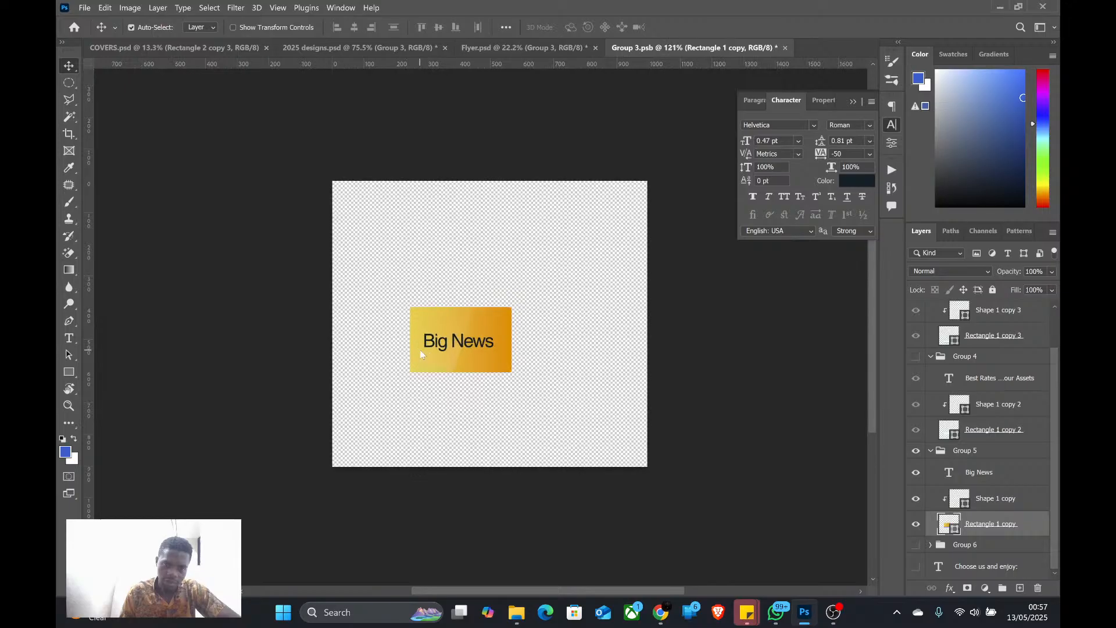
{"action": "left_click", "coordinate": [453, 343]}
{"action": "left_click", "coordinate": [867, 124]}
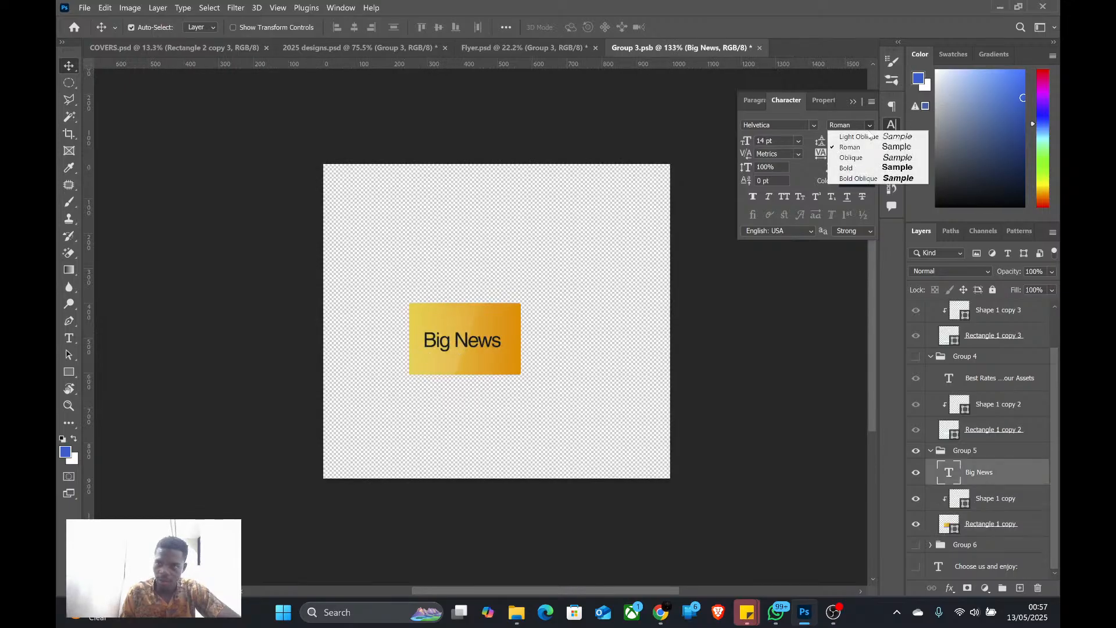
{"action": "left_click", "coordinate": [849, 166]}
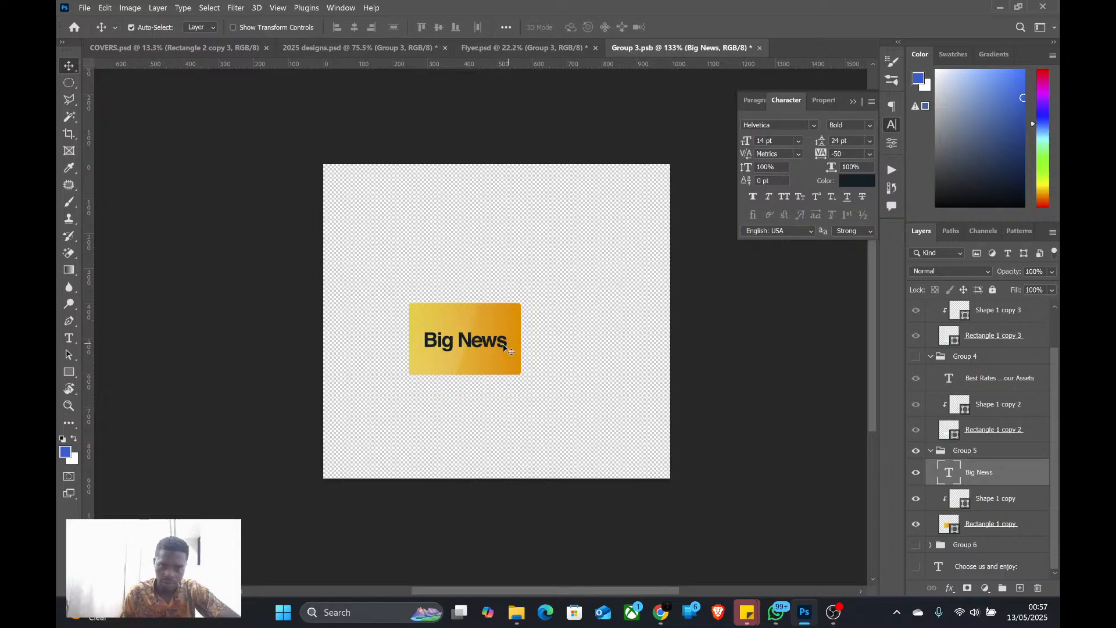
{"action": "key", "text": "ctrl"}
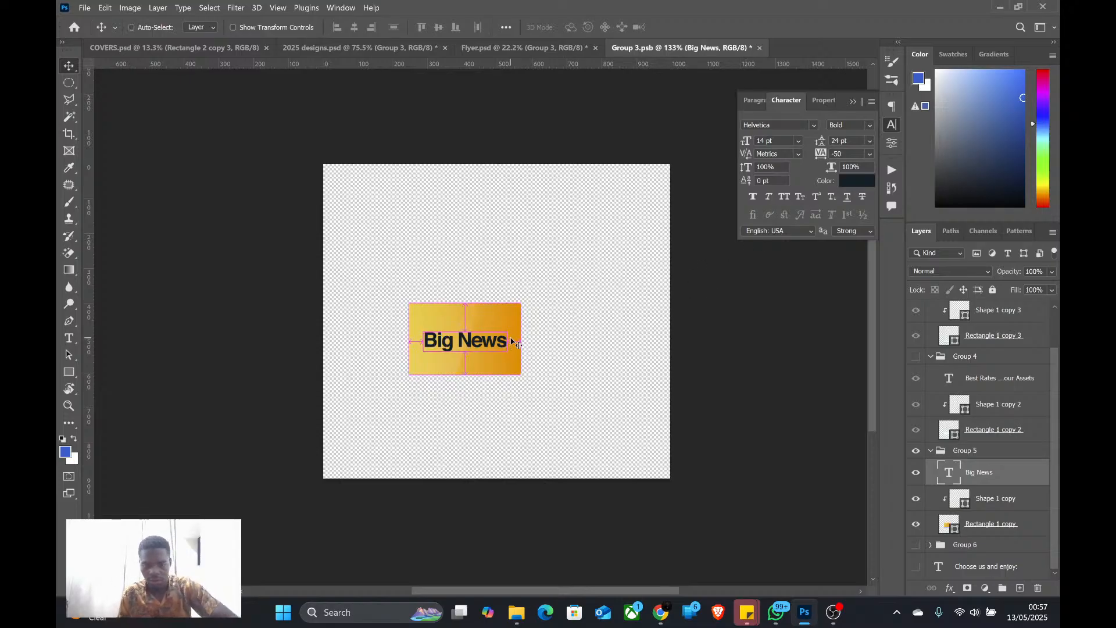
{"action": "key", "text": "ctrl+s"}
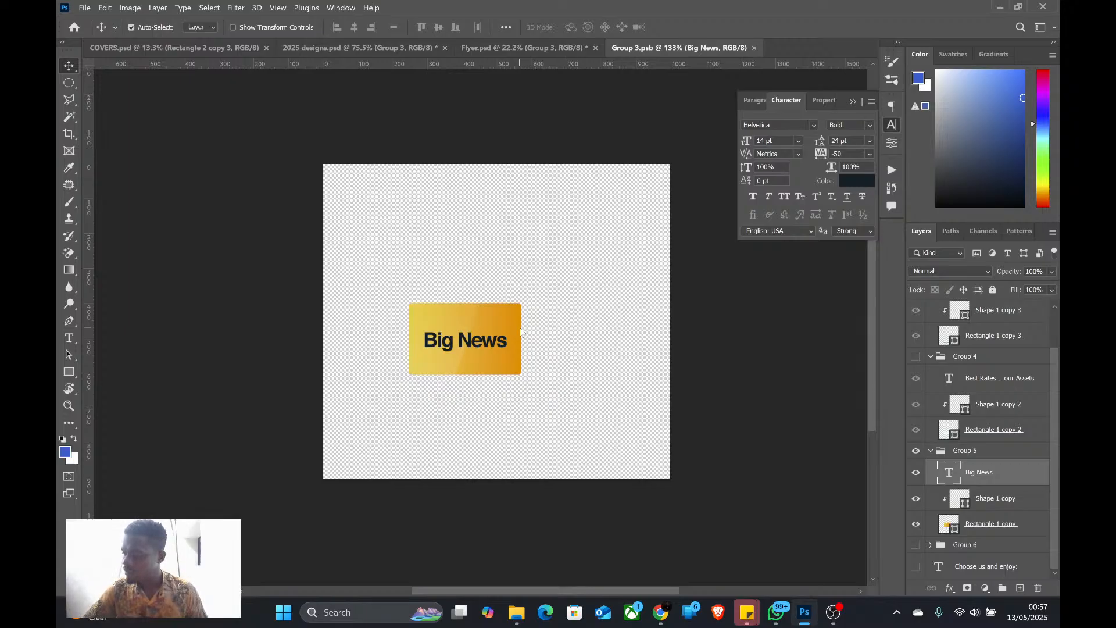
Close Flyer.psd without saving its changes
{"action": "left_click", "coordinate": [490, 45]}
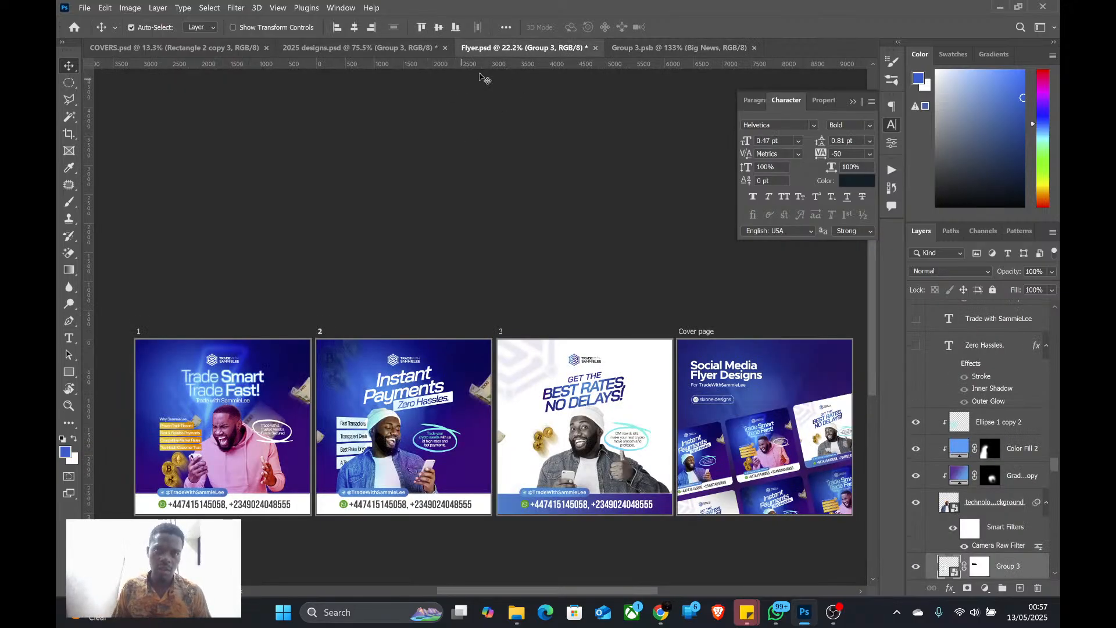
{"action": "key", "text": "ctrl+w"}
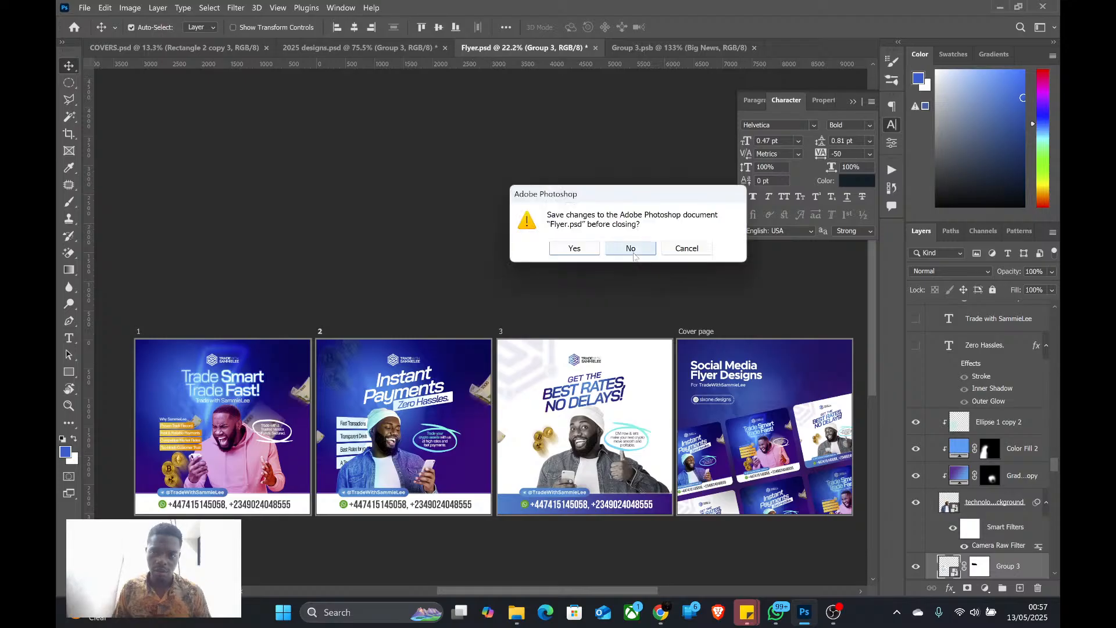
{"action": "left_click", "coordinate": [631, 247]}
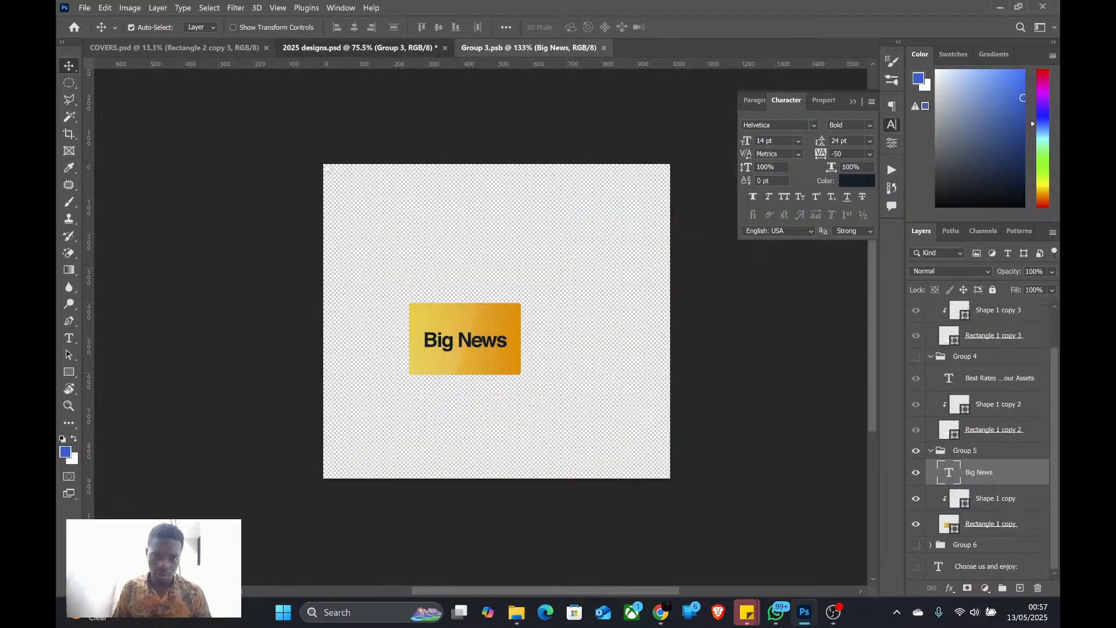
In 2025 designs.psd, move the "Big News" label slightly down and outward from the megaphone, and place its layer above the megaphone and its adjustment layers
{"action": "left_click", "coordinate": [353, 49]}
{"action": "scroll", "coordinate": [456, 263], "scroll_direction": "down", "scroll_amount": 2}
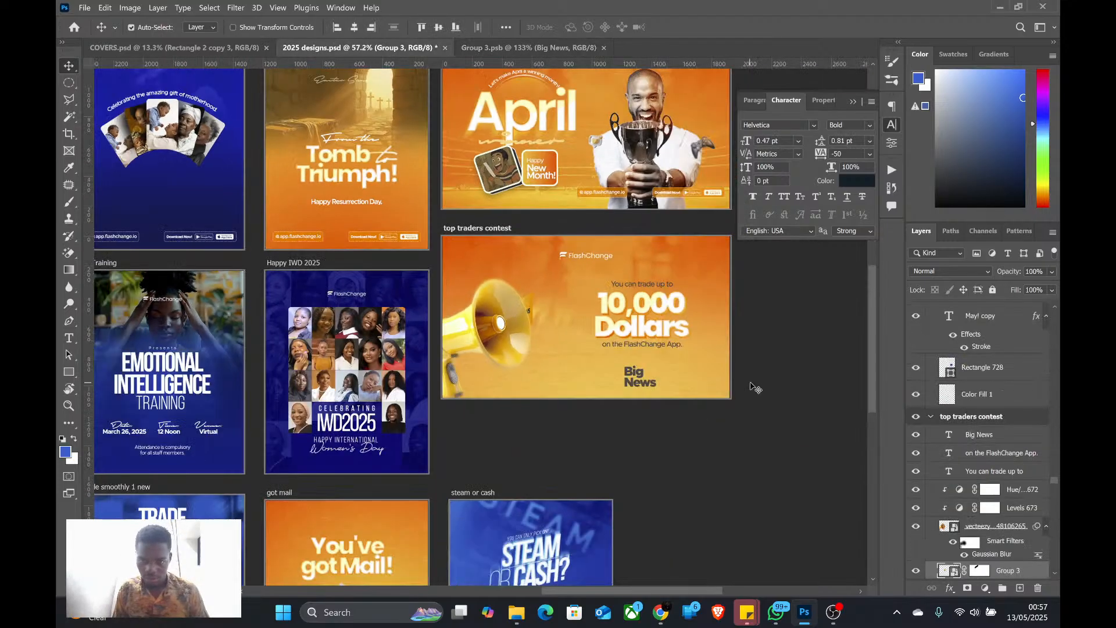
{"action": "scroll", "coordinate": [756, 384], "scroll_direction": "up", "scroll_amount": 3}
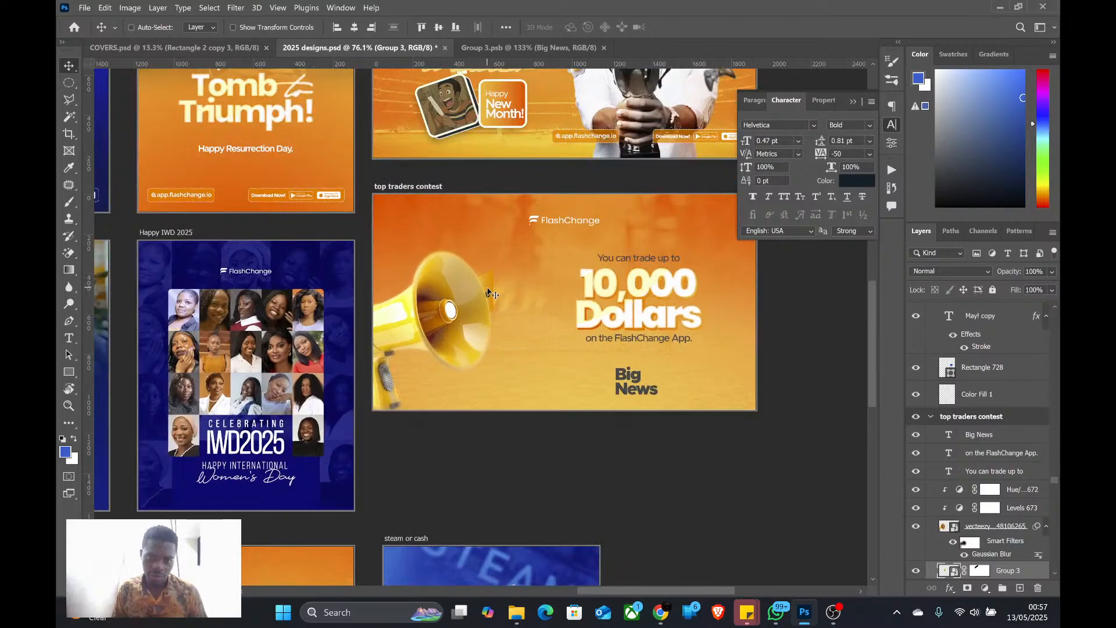
{"action": "mouse_move", "coordinate": [493, 292]}
{"action": "left_mouse_down"}
{"action": "mouse_move", "coordinate": [513, 297]}
{"action": "mouse_move", "coordinate": [506, 307]}
{"action": "left_mouse_up"}
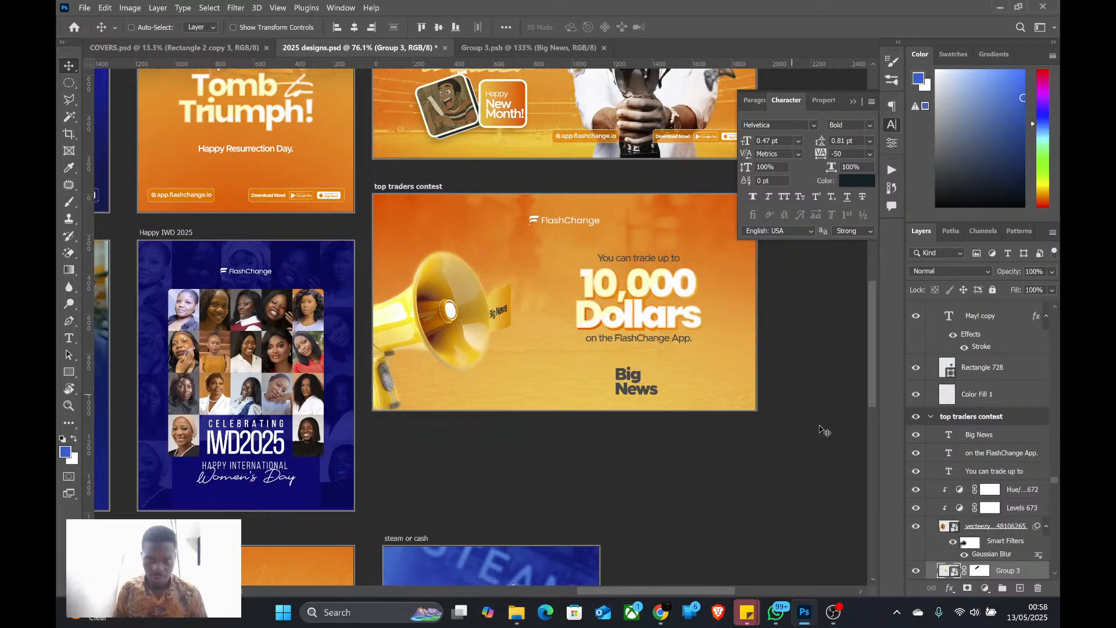
{"action": "left_click_drag", "start_coordinate": [1006, 570], "coordinate": [1005, 491]}
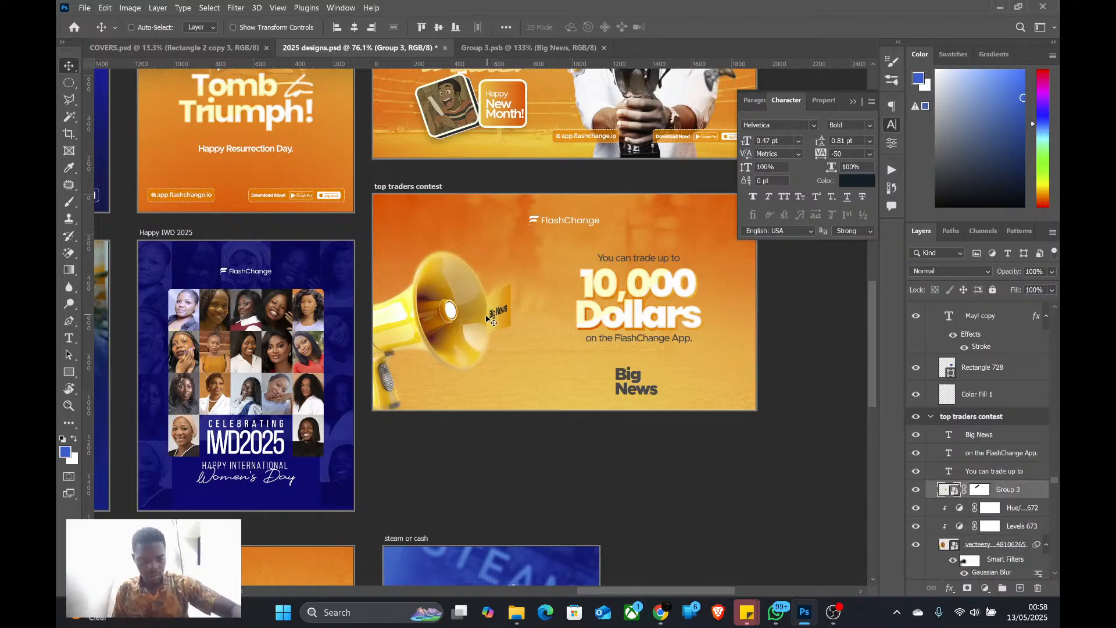
Enlarge the "Big News" label to about 338% width and 233% height so it extends from the megaphone's mouth
{"action": "key", "text": "ctrl+t"}
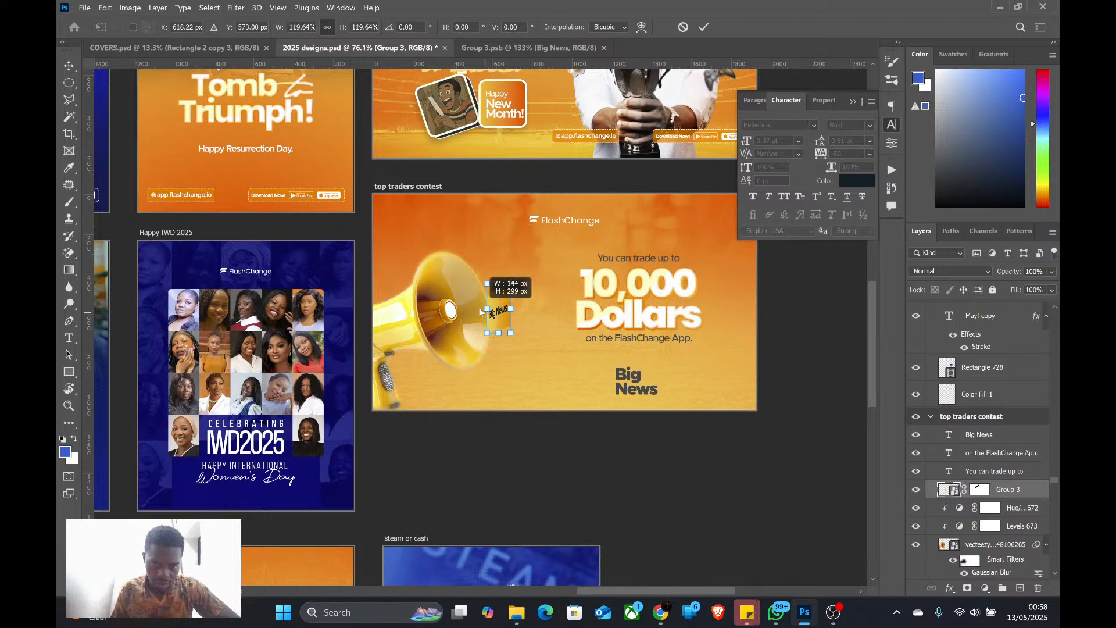
{"action": "left_click_drag", "start_coordinate": [485, 313], "coordinate": [496, 292]}
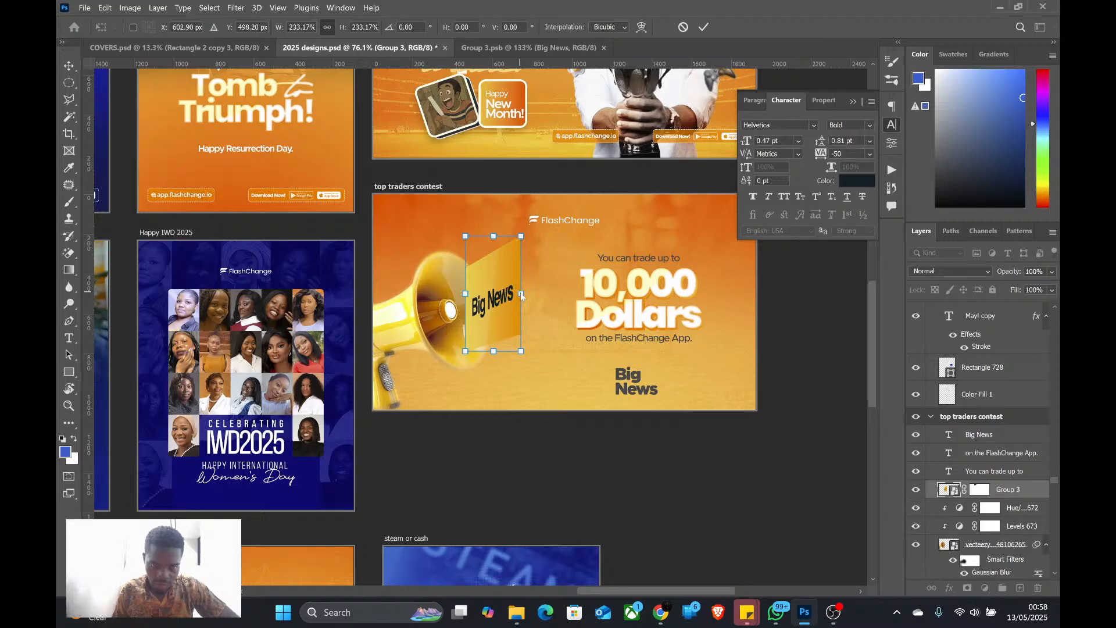
{"action": "left_click_drag", "start_coordinate": [520, 294], "coordinate": [548, 299]}
{"action": "right_click", "coordinate": [537, 269]}
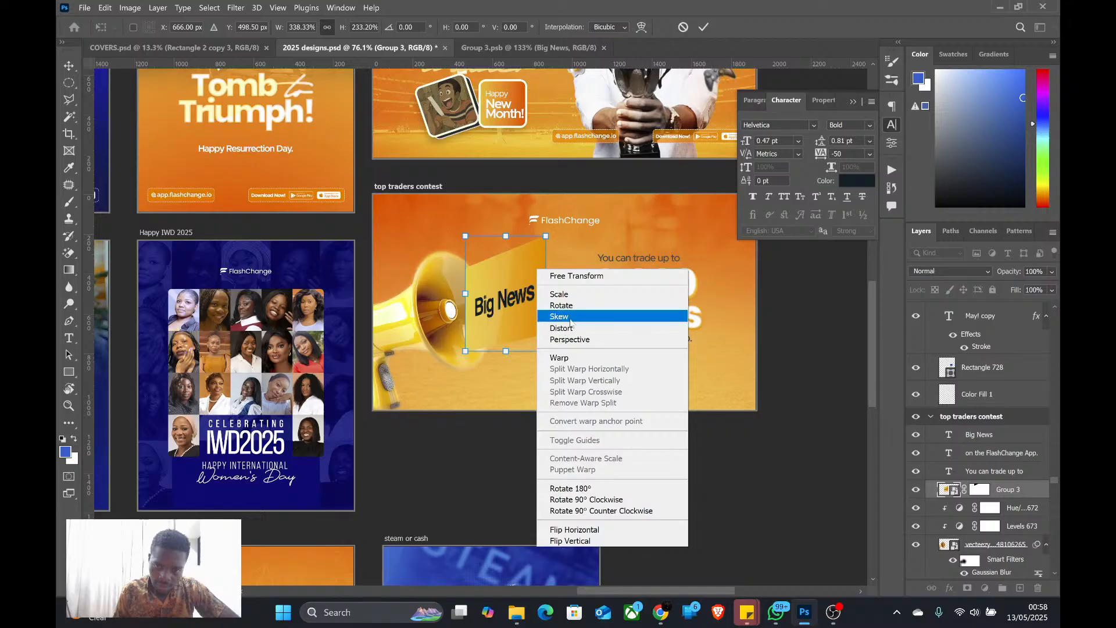
{"action": "left_click", "coordinate": [558, 310]}
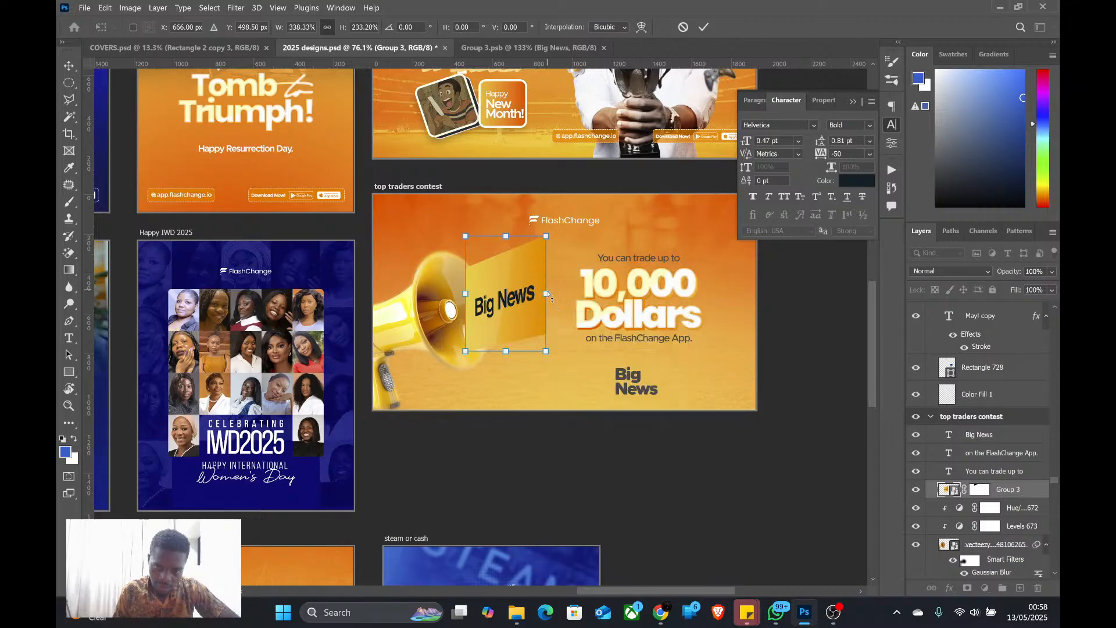
{"action": "left_click_drag", "start_coordinate": [547, 295], "coordinate": [546, 295]}
{"action": "key", "text": "Return"}
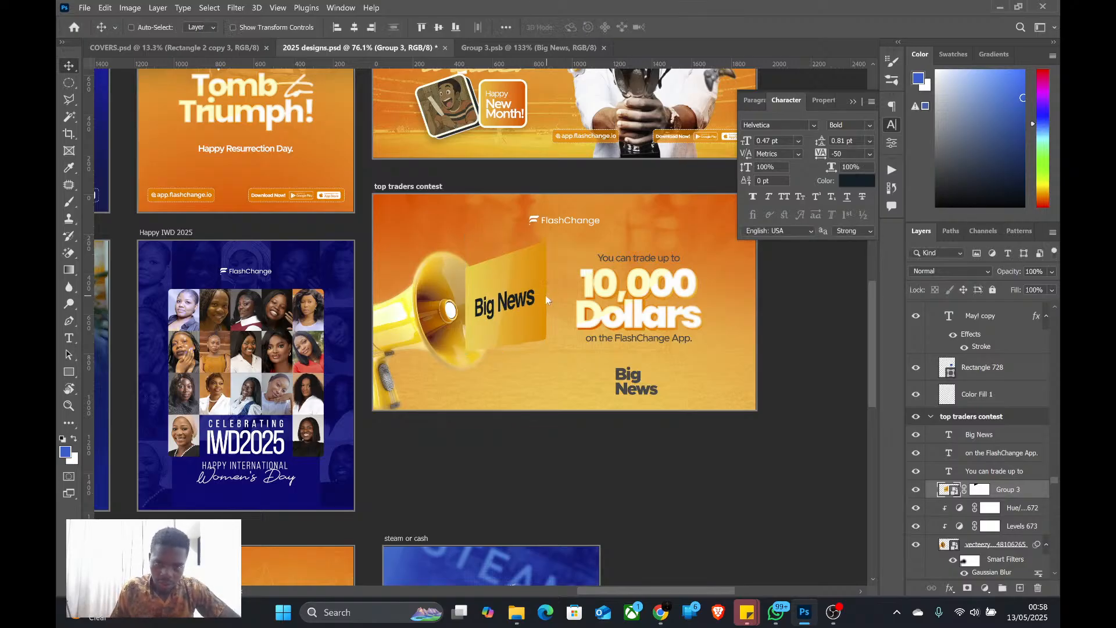
Nudge the enlarged "Big News" label slightly up toward the megaphone's mouth and check its placement in the banner
{"action": "scroll", "coordinate": [546, 297], "scroll_direction": "down", "scroll_amount": 5}
{"action": "scroll", "coordinate": [498, 313], "scroll_direction": "up", "scroll_amount": 3}
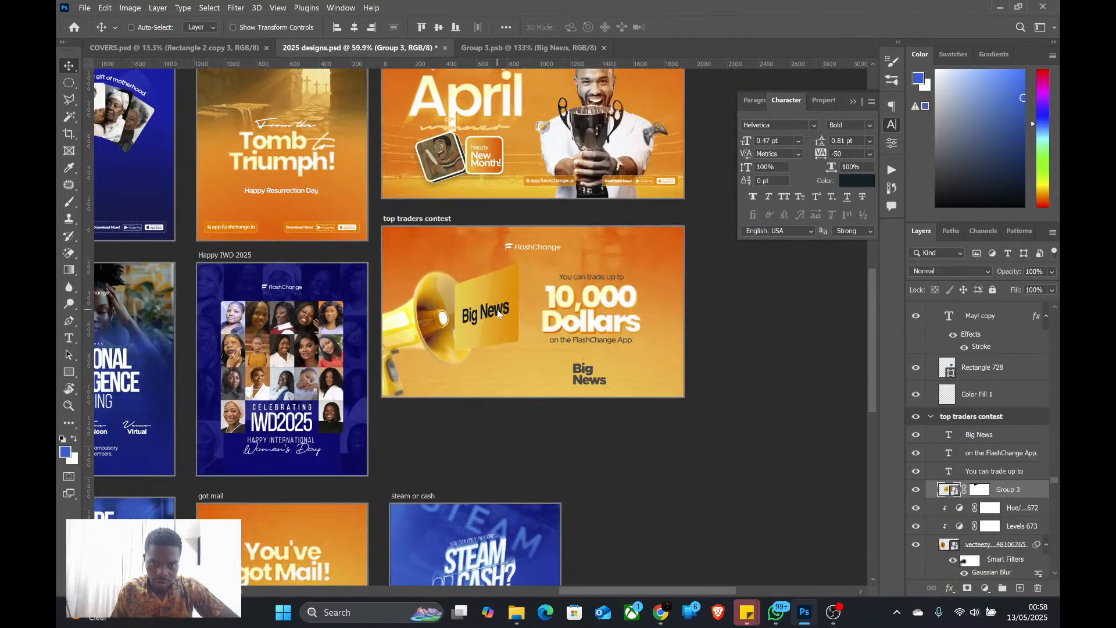
{"action": "scroll", "coordinate": [498, 313], "scroll_direction": "up", "scroll_amount": 2}
{"action": "left_click_drag", "start_coordinate": [494, 305], "coordinate": [489, 299]}
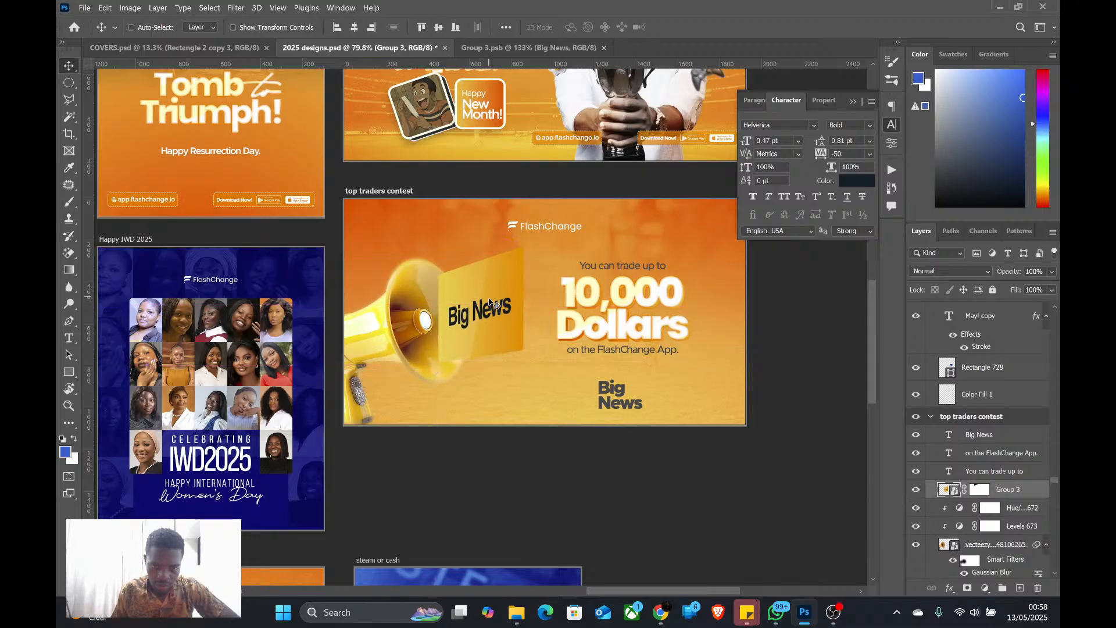
{"action": "scroll", "coordinate": [489, 302], "scroll_direction": "down", "scroll_amount": 4}
{"action": "scroll", "coordinate": [484, 325], "scroll_direction": "up", "scroll_amount": 2}
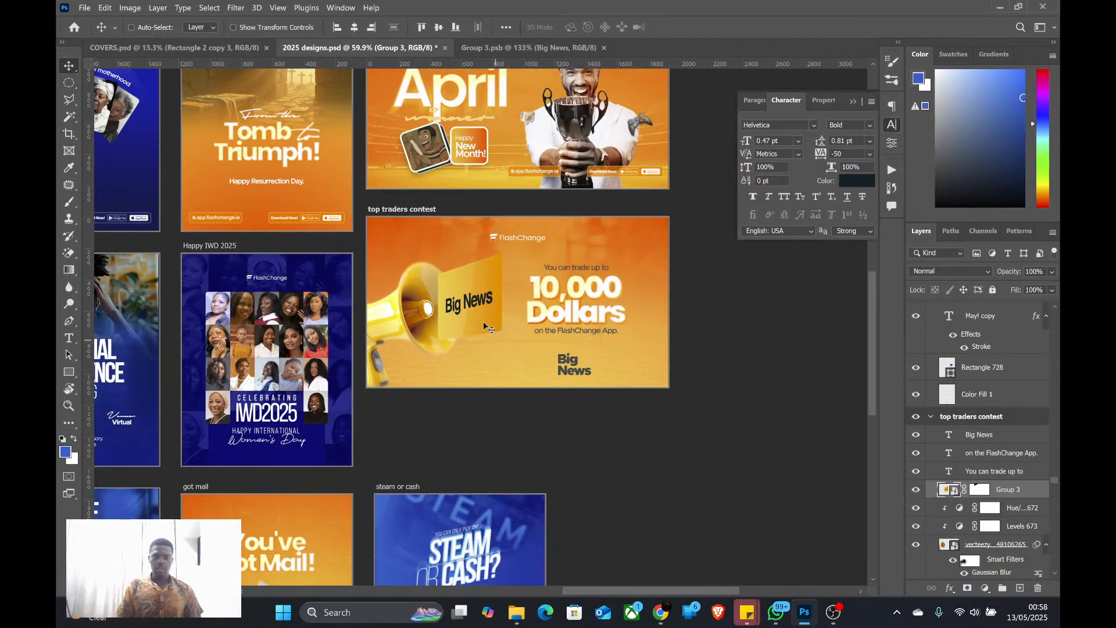
{"action": "scroll", "coordinate": [483, 321], "scroll_direction": "up", "scroll_amount": 1}
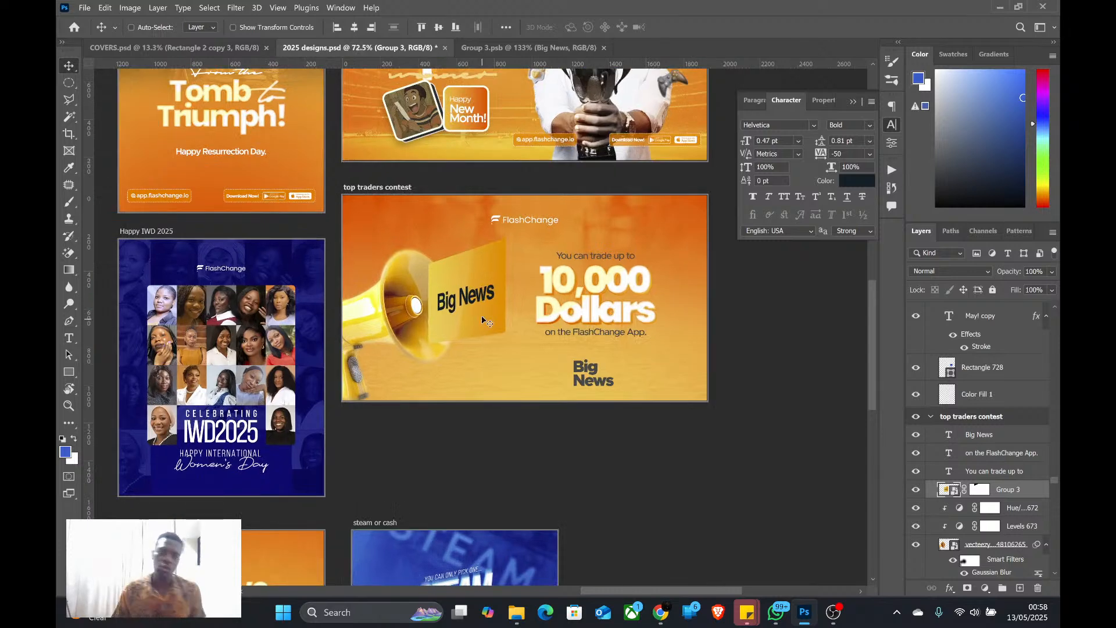
In Group 3.psb, set the end colour stop of the gradient on the rectangle behind "Big News" to white (ffffff)
{"action": "left_click", "coordinate": [503, 49]}
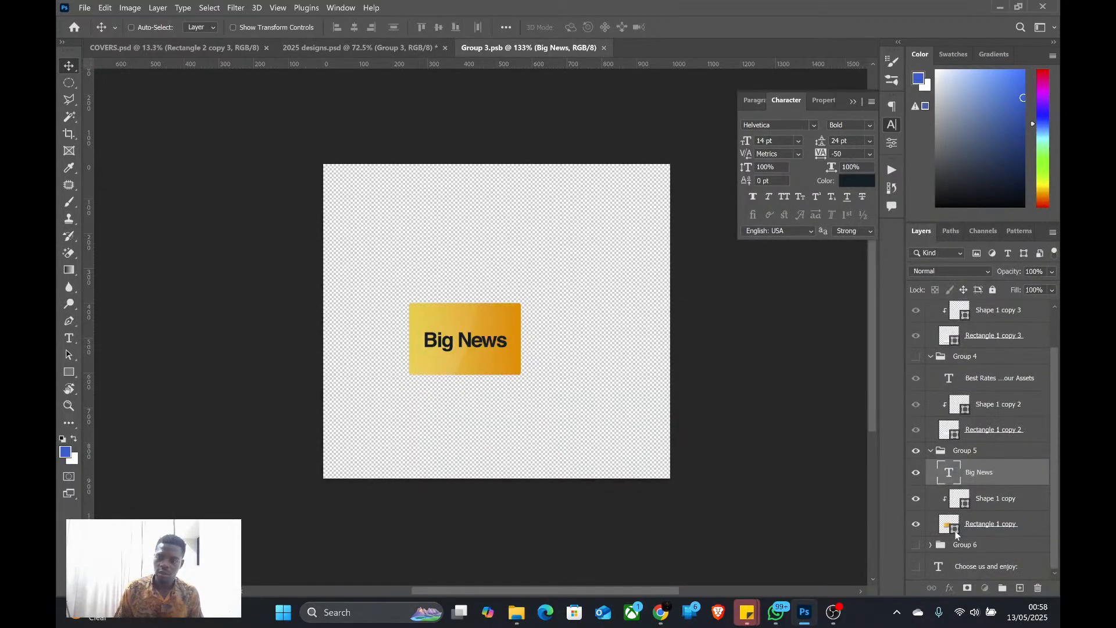
{"action": "double_click", "coordinate": [956, 533]}
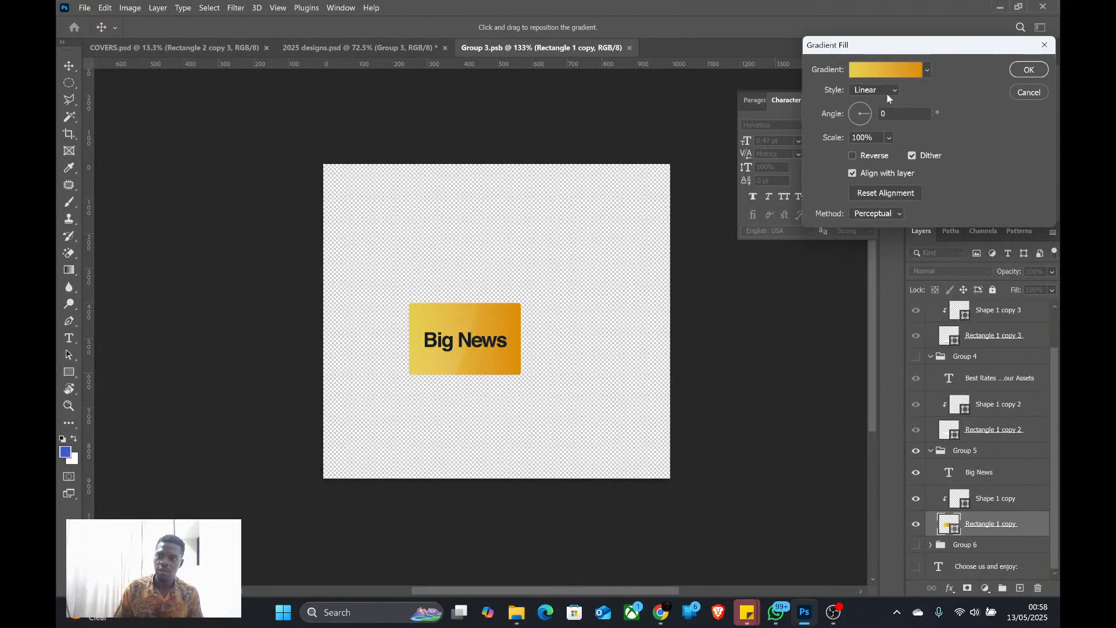
{"action": "left_click", "coordinate": [886, 69]}
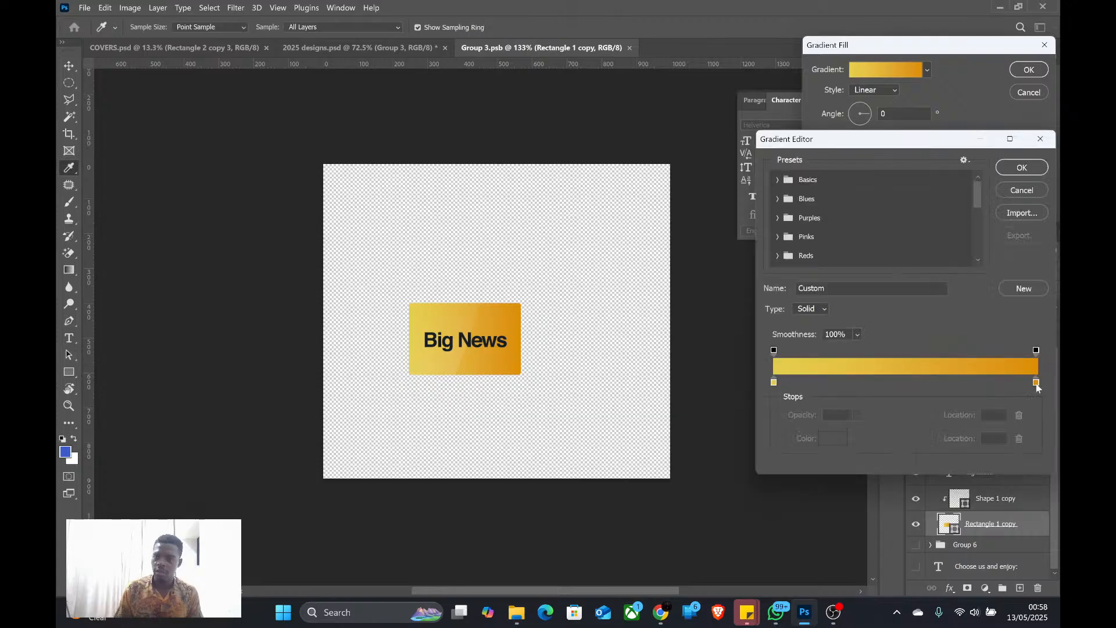
{"action": "double_click", "coordinate": [1037, 384]}
{"action": "left_click", "coordinate": [619, 282]}
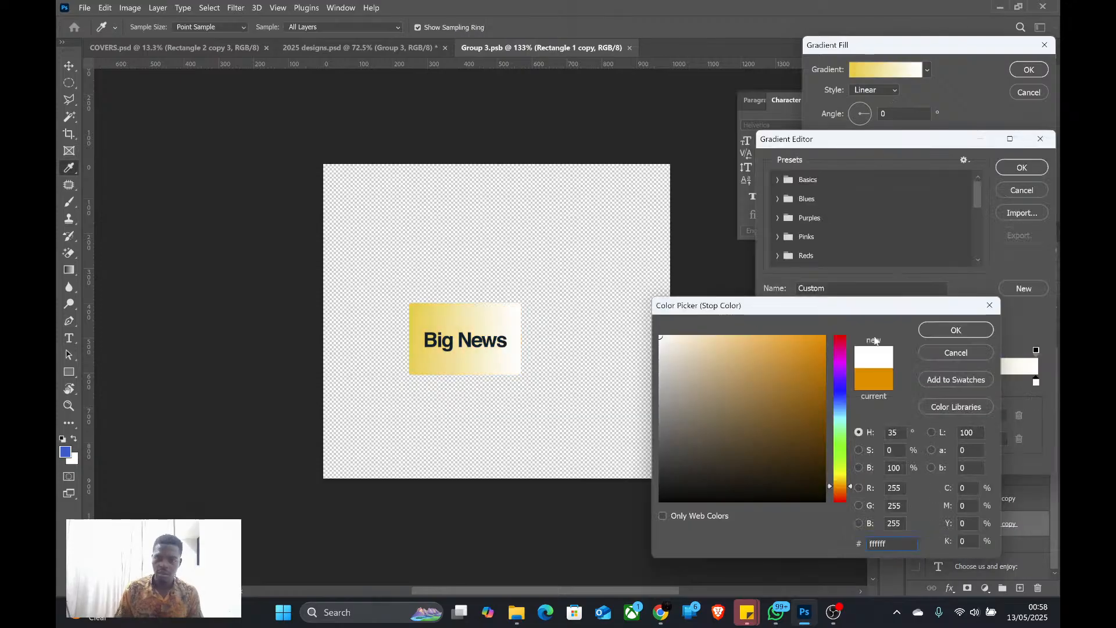
{"action": "left_click", "coordinate": [971, 329]}
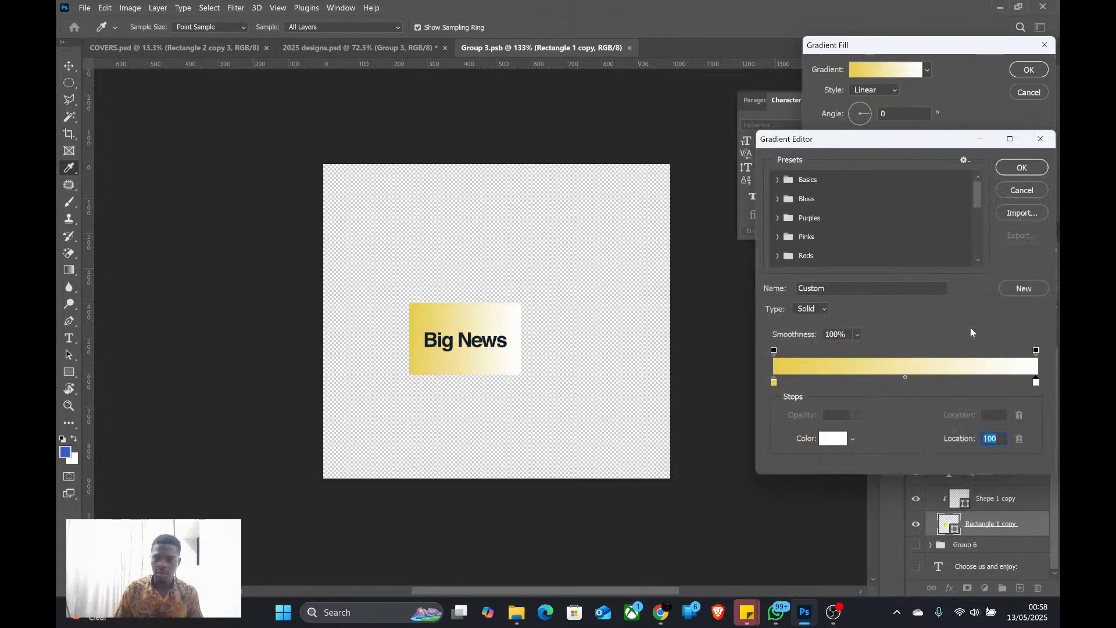
Set the gradient's start colour stop to pale cream fff4c6, apply the gradient fill to the rectangle, and save Group 3.psb
{"action": "double_click", "coordinate": [774, 383]}
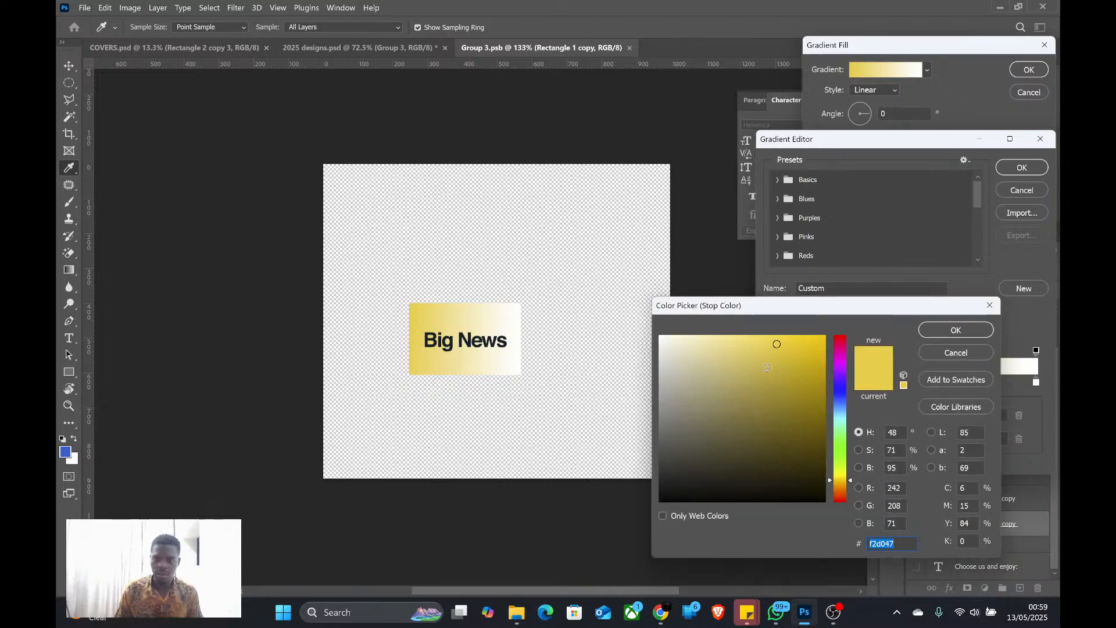
{"action": "mouse_move", "coordinate": [710, 346]}
{"action": "left_mouse_down"}
{"action": "mouse_move", "coordinate": [681, 311]}
{"action": "mouse_move", "coordinate": [698, 304]}
{"action": "left_mouse_up"}
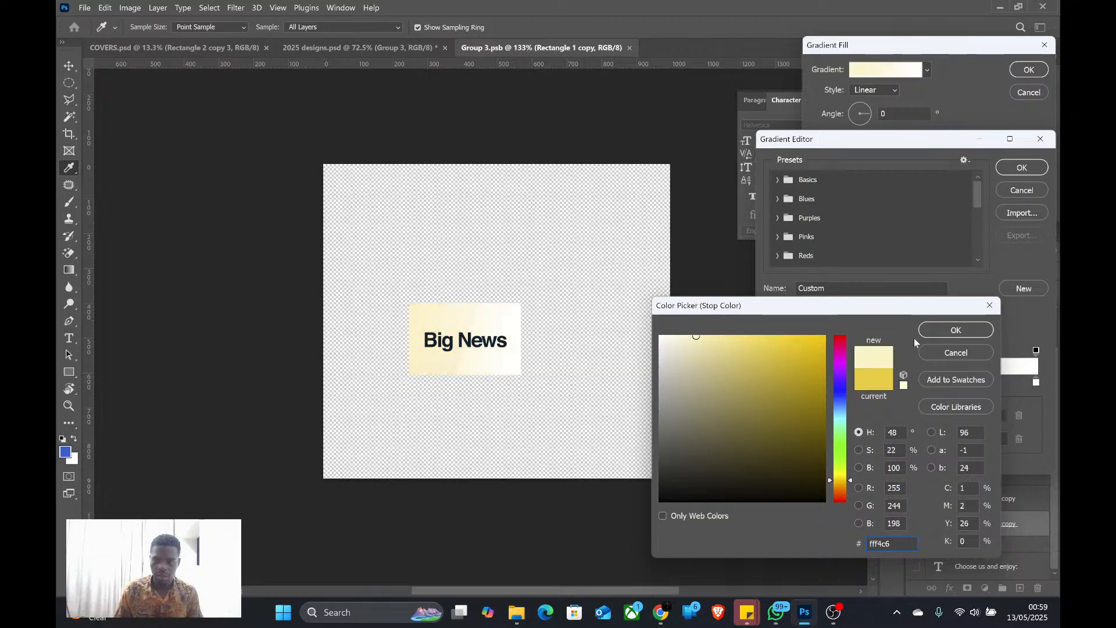
{"action": "left_click", "coordinate": [956, 329]}
{"action": "left_click", "coordinate": [1022, 168]}
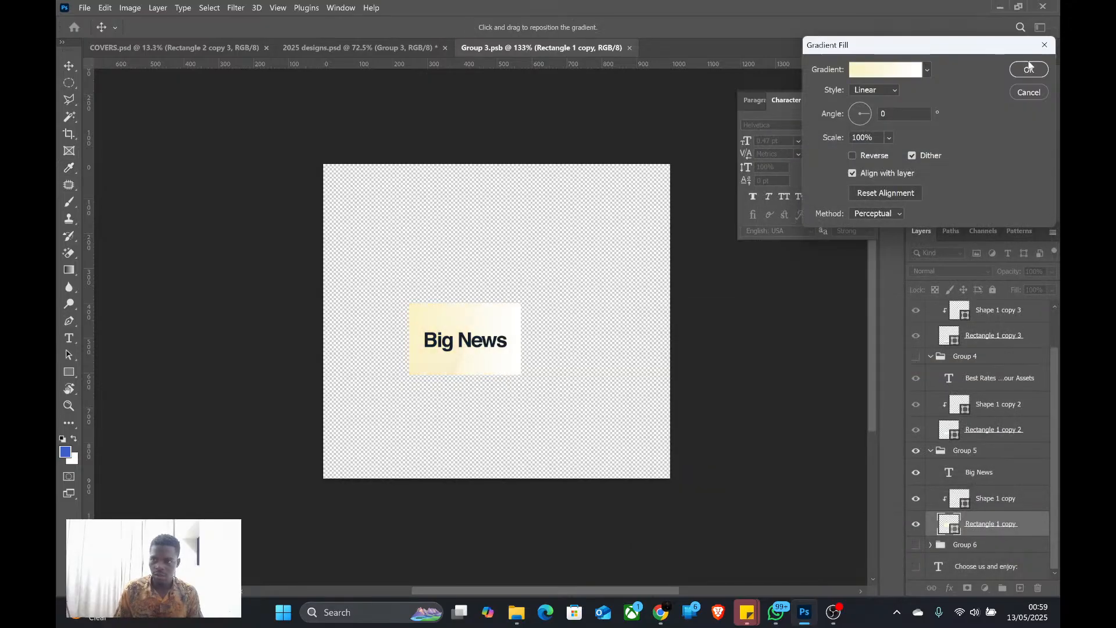
{"action": "left_click", "coordinate": [1029, 69]}
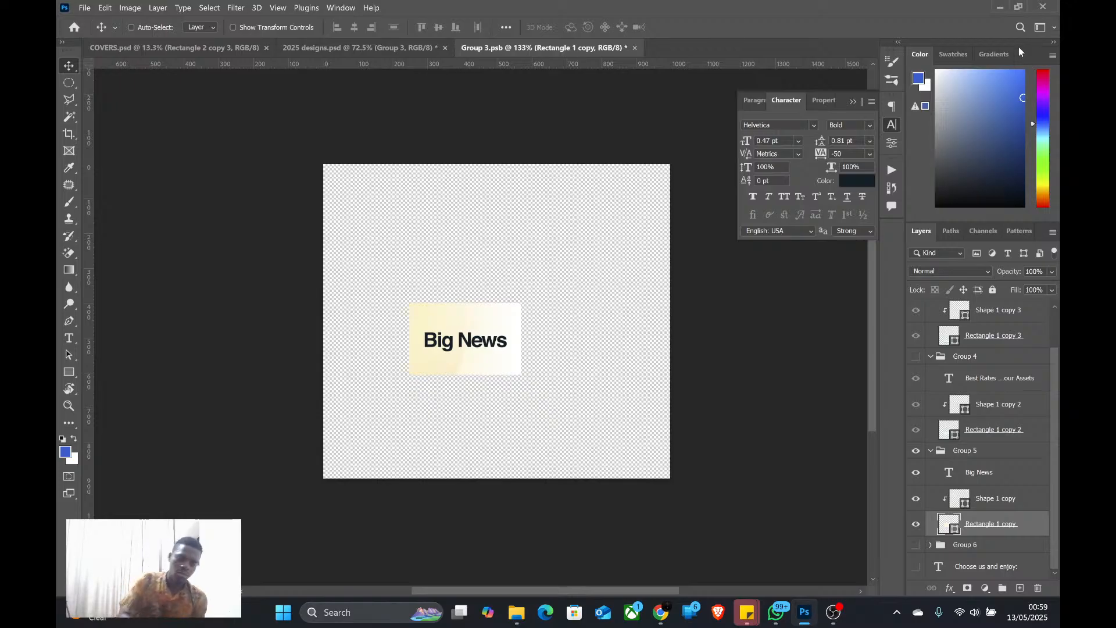
{"action": "key", "text": "ctrl+s"}
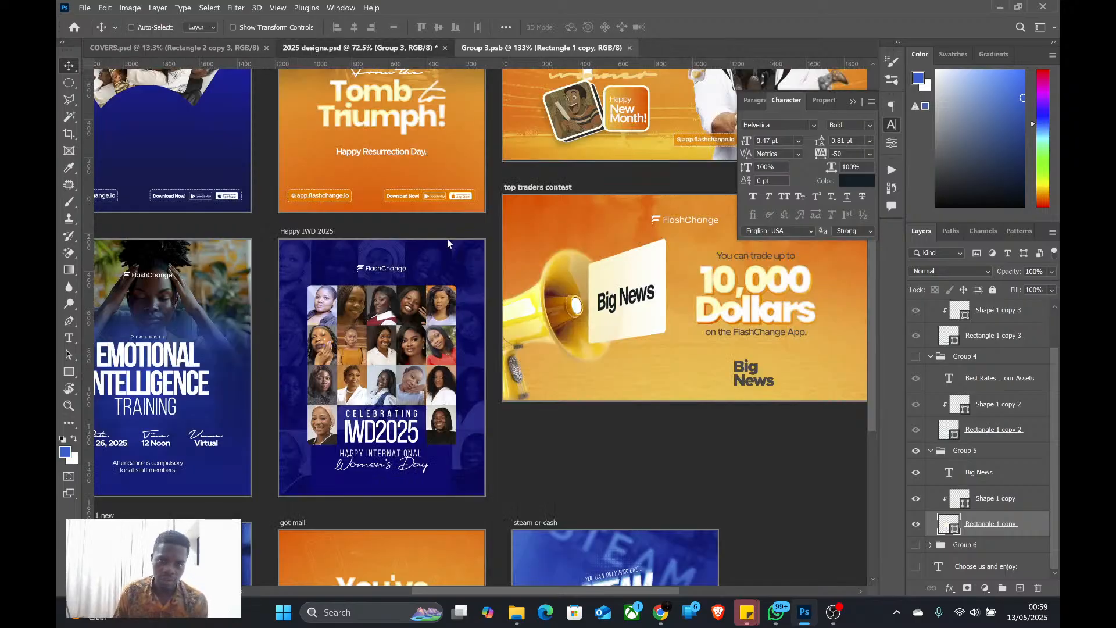
In the top traders contest banner of 2025 designs.psd, fine-tune the "Big News" label's horizontal position at the megaphone's mouth
{"action": "scroll", "coordinate": [384, 314], "scroll_direction": "down", "scroll_amount": 6}
{"action": "scroll", "coordinate": [525, 299], "scroll_direction": "up", "scroll_amount": 6}
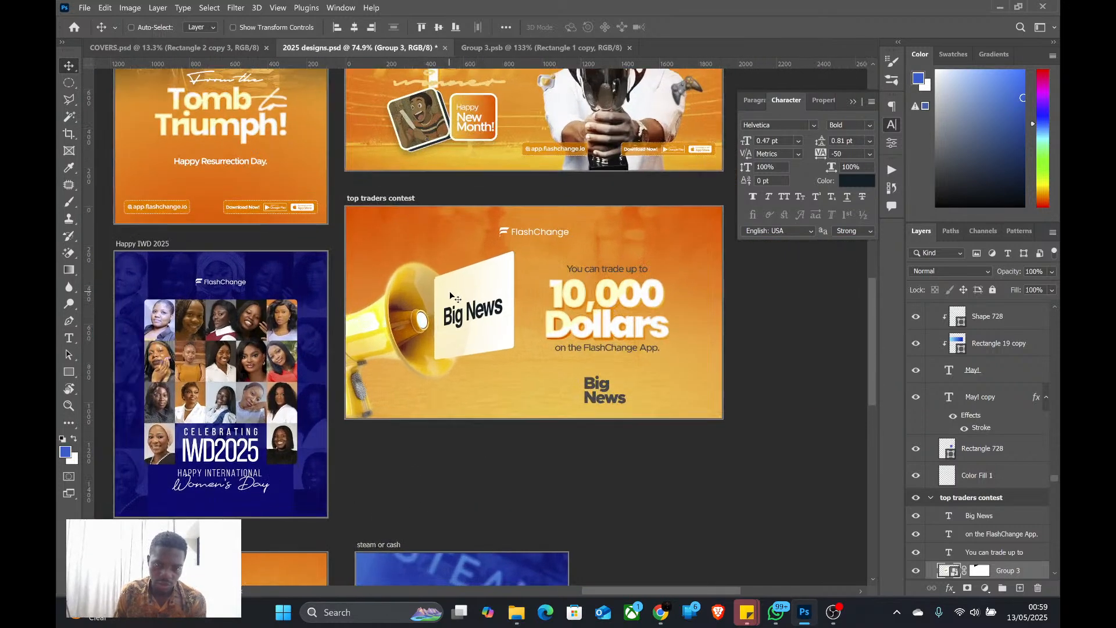
{"action": "left_click_drag", "start_coordinate": [452, 296], "coordinate": [460, 300]}
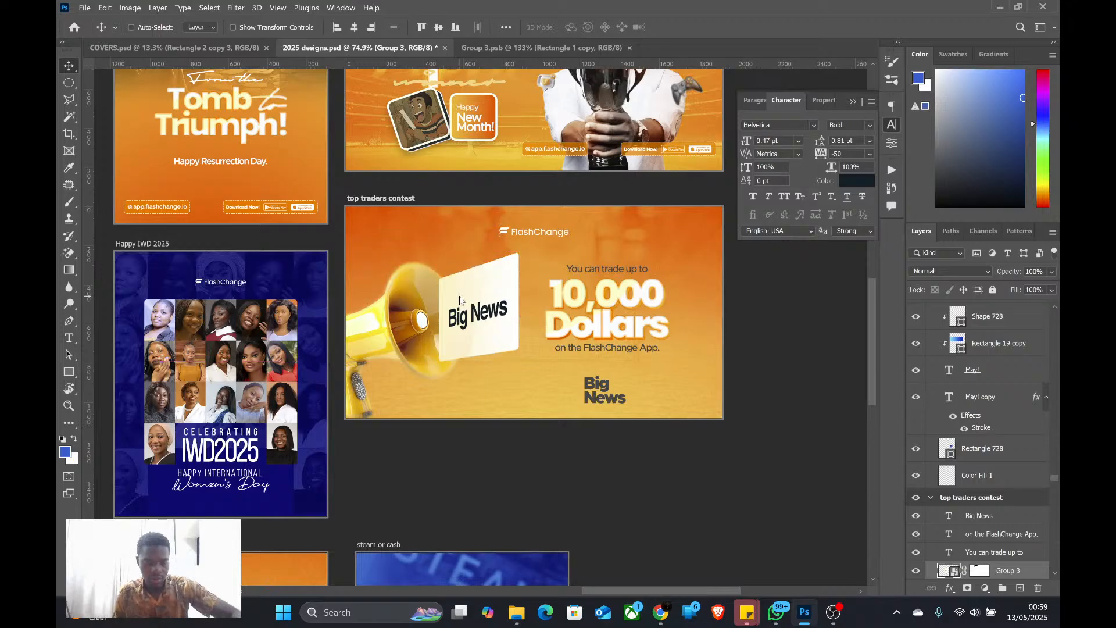
{"action": "scroll", "coordinate": [504, 342], "scroll_direction": "down", "scroll_amount": 2}
{"action": "scroll", "coordinate": [503, 341], "scroll_direction": "up", "scroll_amount": 3}
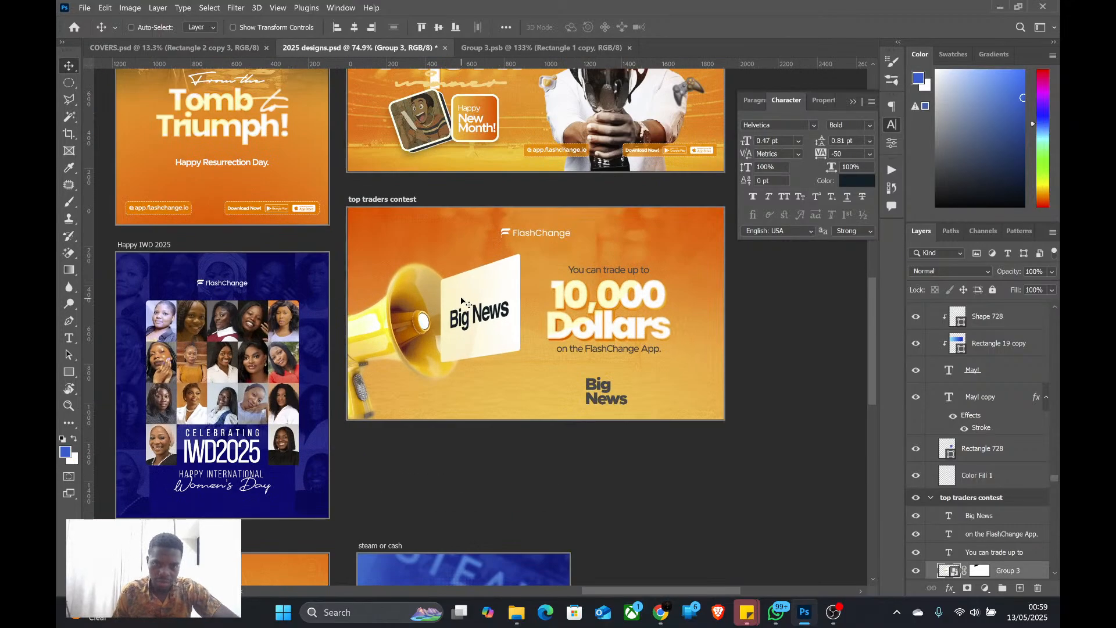
{"action": "left_click_drag", "start_coordinate": [466, 298], "coordinate": [460, 299]}
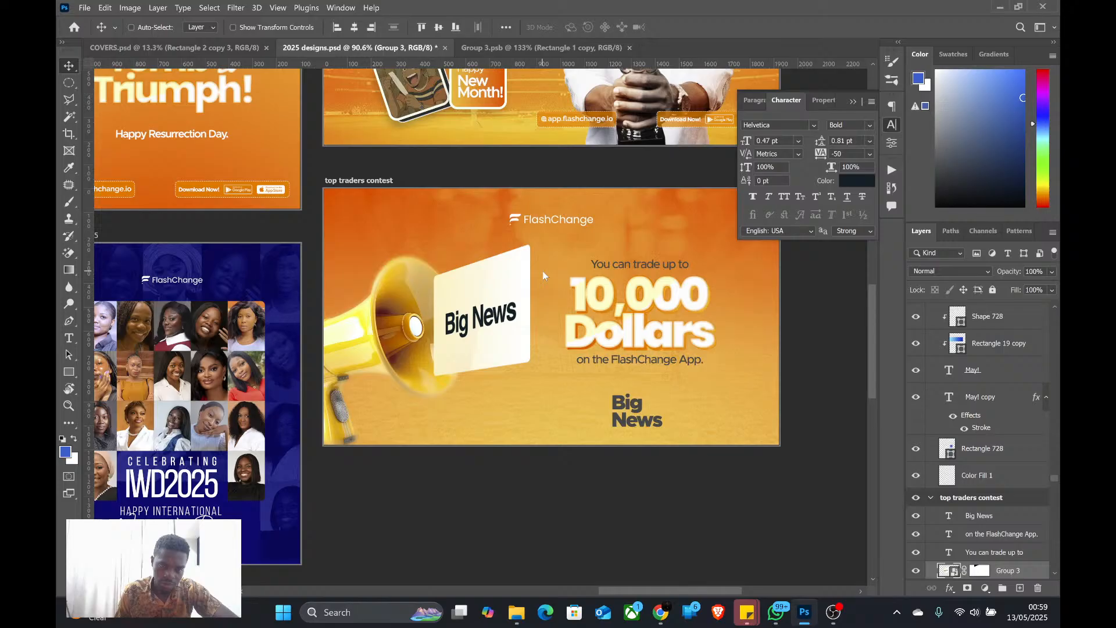
In Group 3.psb, change the label text to "We've got Big News!" on two lines, breaking after "got"
{"action": "left_click", "coordinate": [563, 49]}
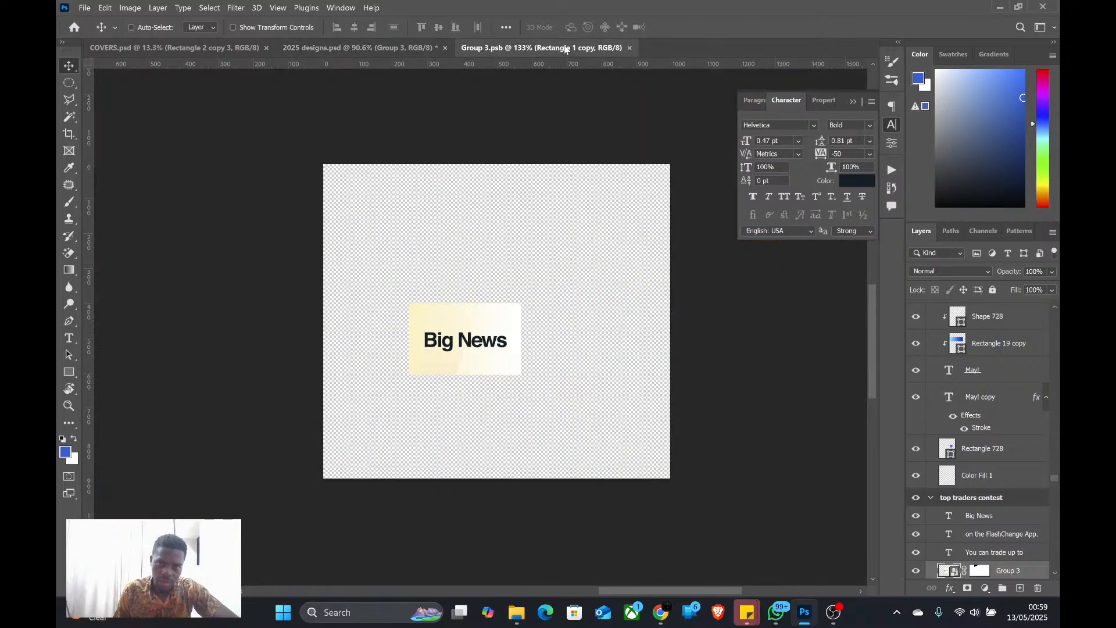
{"action": "left_click", "coordinate": [476, 343], "text": "ctrl"}
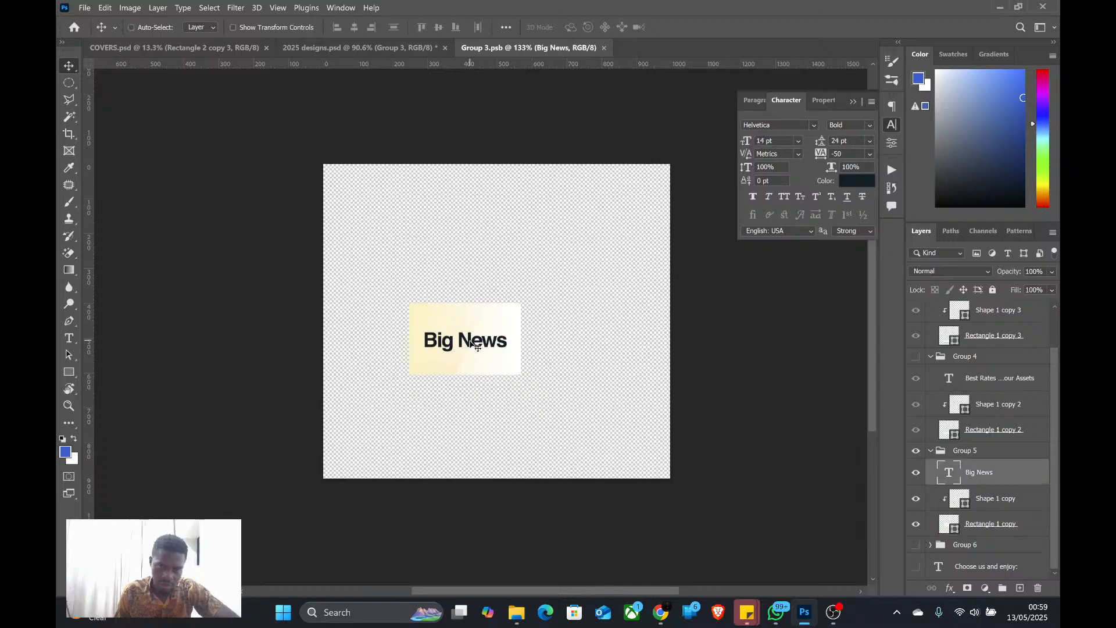
{"action": "double_click", "coordinate": [472, 344]}
{"action": "left_click", "coordinate": [472, 342]}
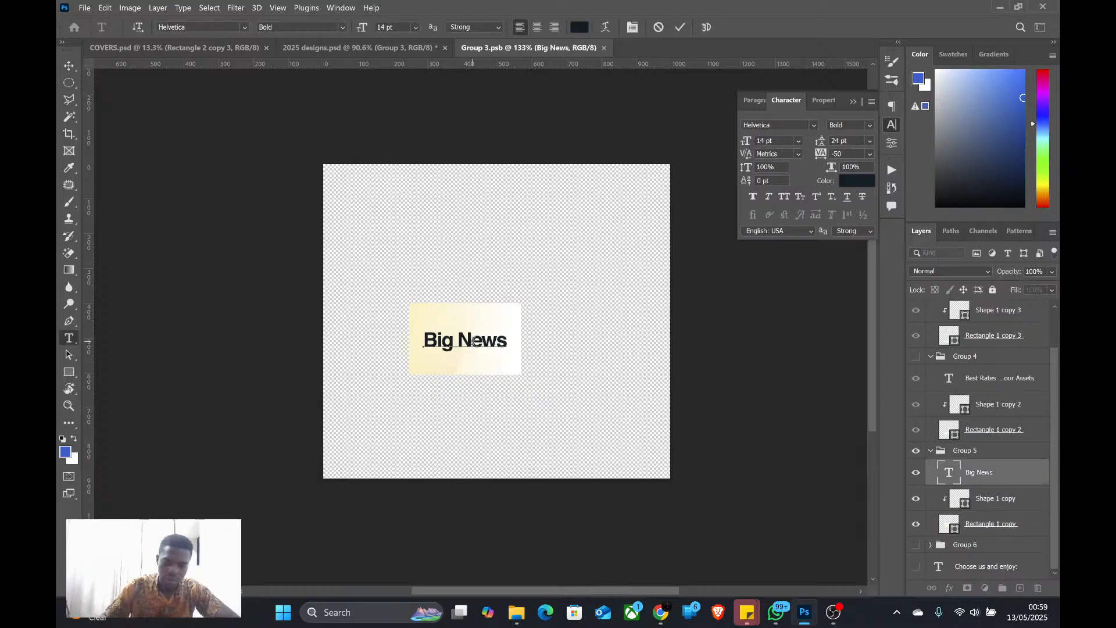
{"action": "type", "text": "We've"}
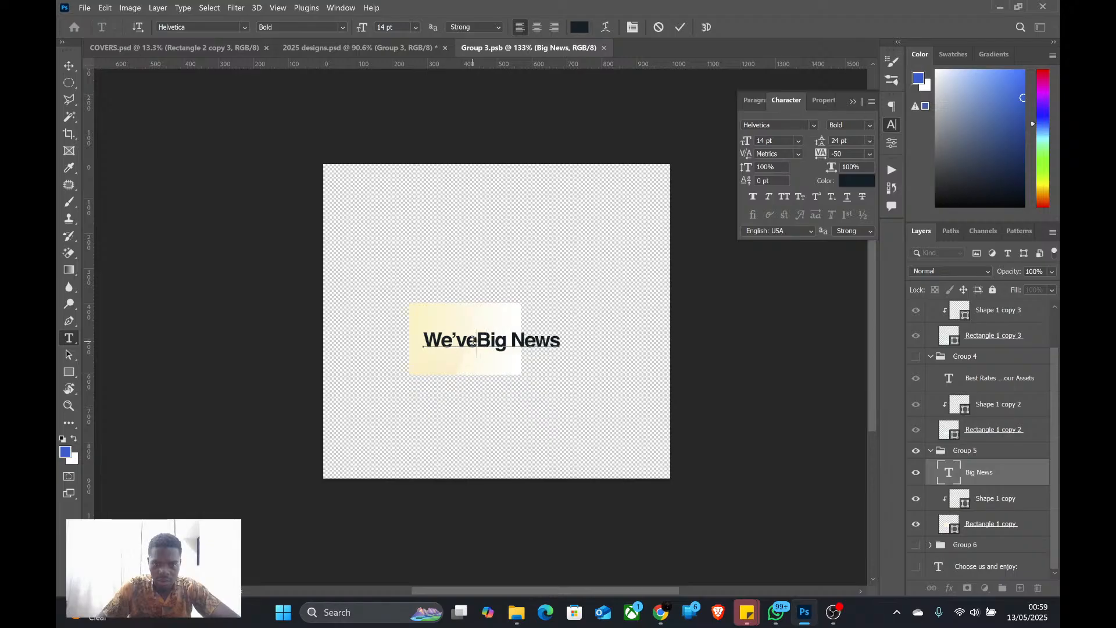
{"action": "type", "text": " got"}
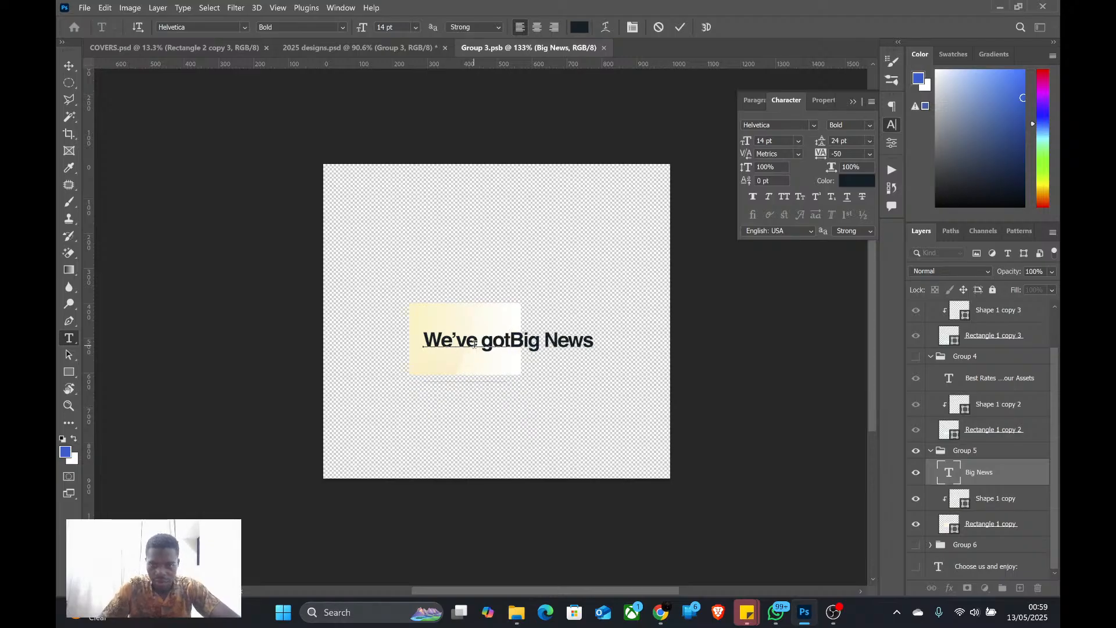
{"action": "key", "text": "Return"}
{"action": "key", "text": "End"}
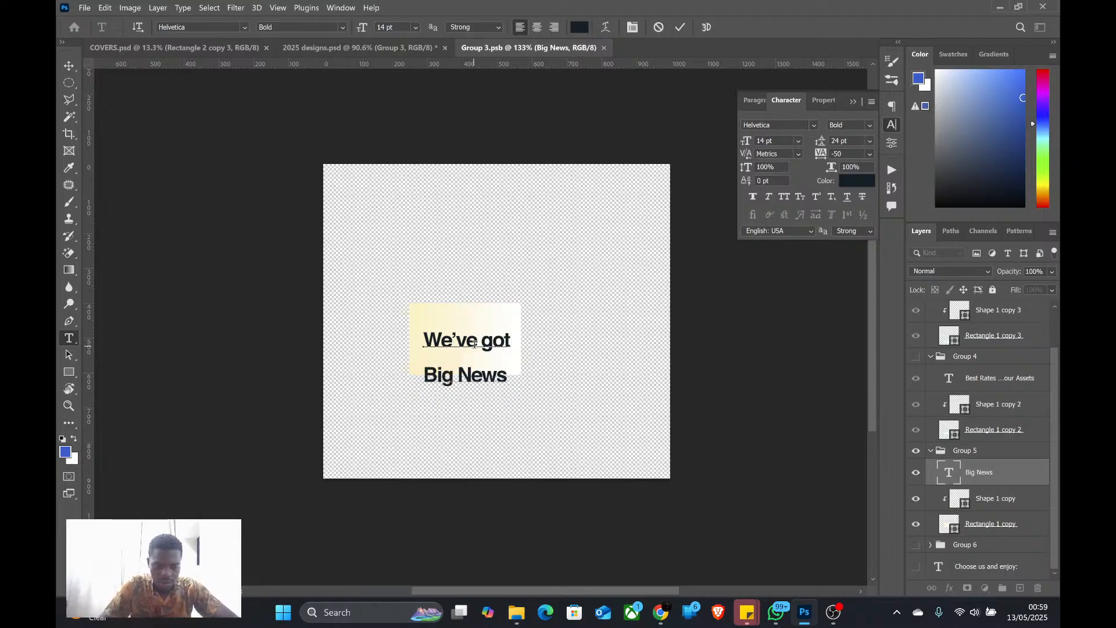
{"action": "type", "text": "!"}
Set the leading of the whole two-line label text to 12 pt and commit the text edit
{"action": "key", "text": "ctrl+a"}
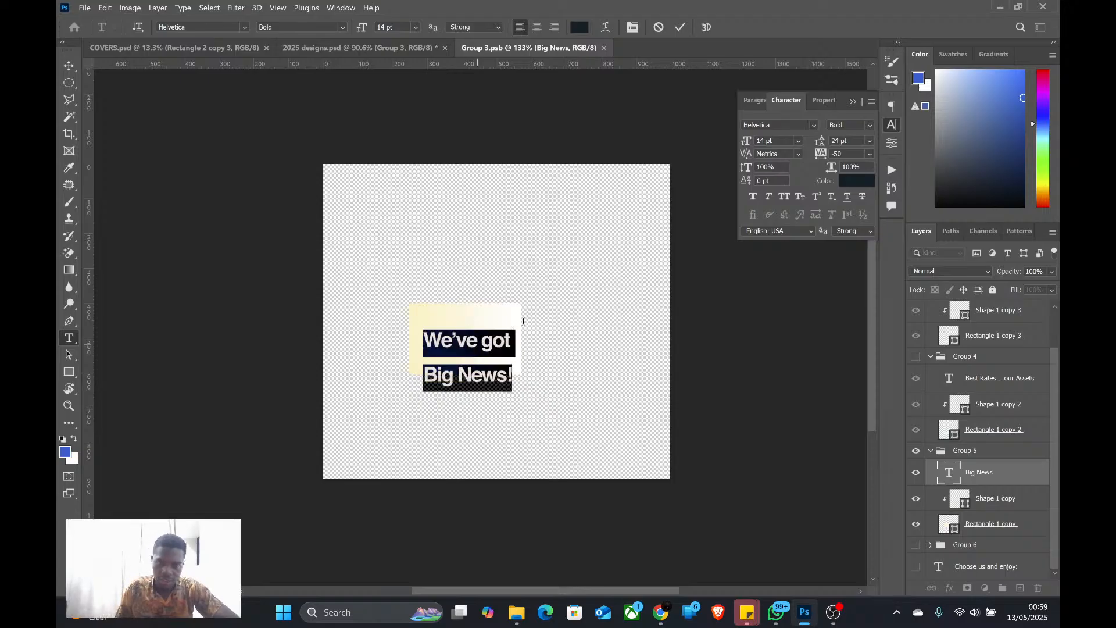
{"action": "left_click_drag", "start_coordinate": [824, 145], "coordinate": [815, 138]}
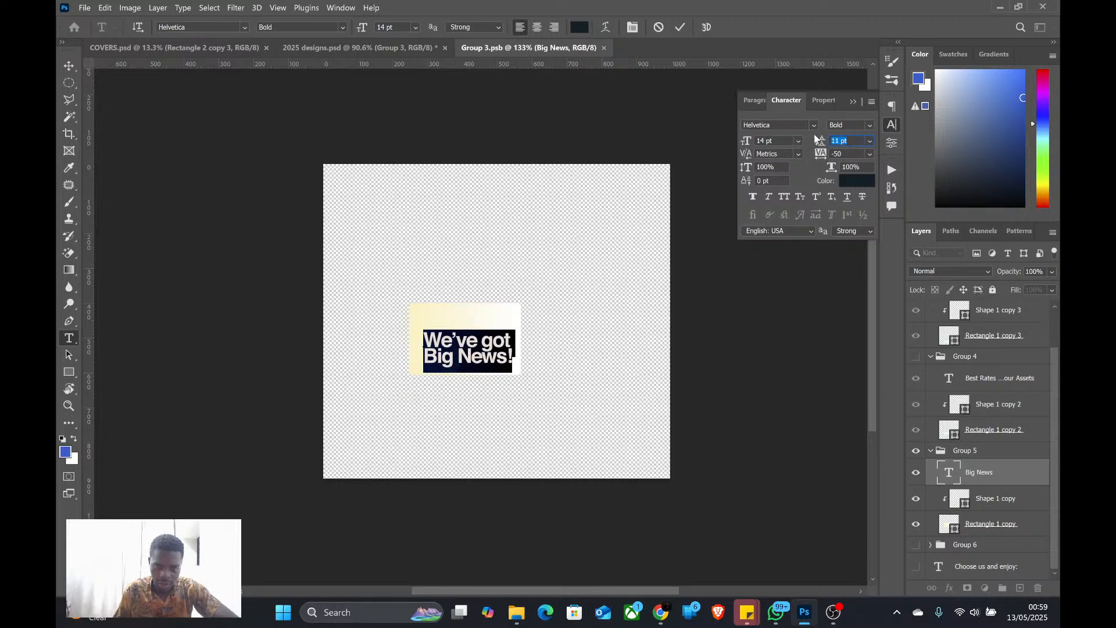
{"action": "key", "text": "Return"}
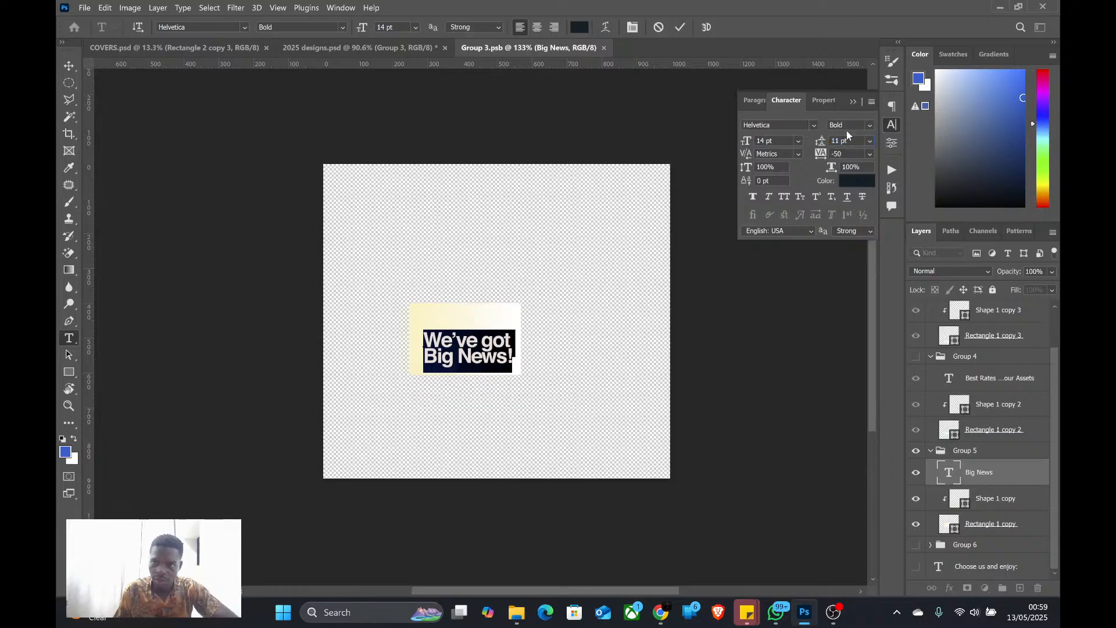
{"action": "left_click_drag", "start_coordinate": [848, 141], "coordinate": [821, 140]}
{"action": "type", "text": "12"}
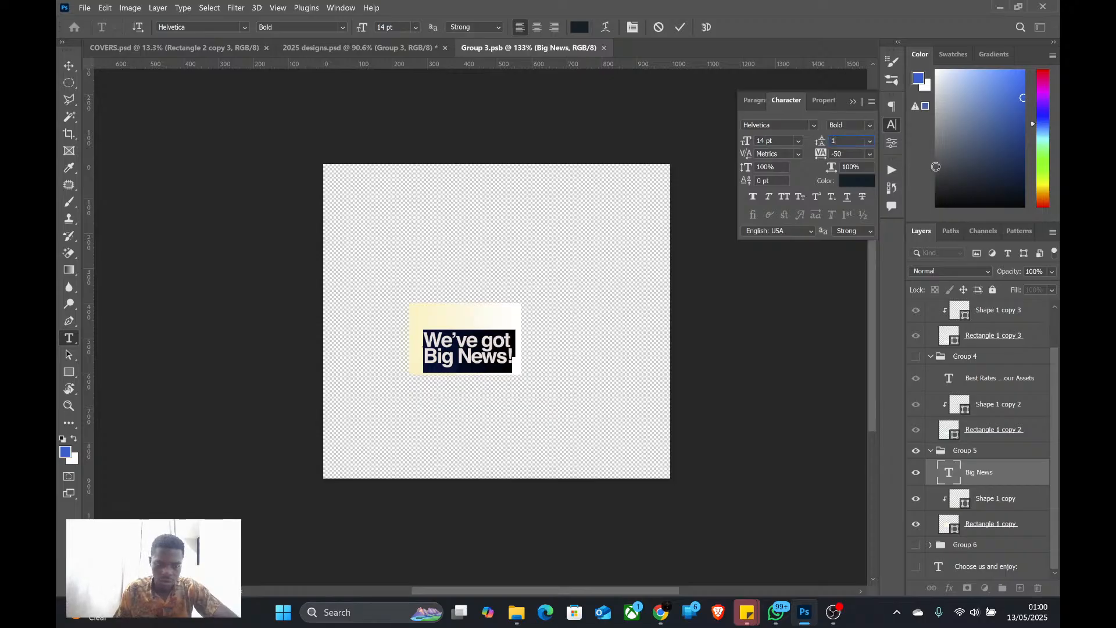
{"action": "key", "text": "Return"}
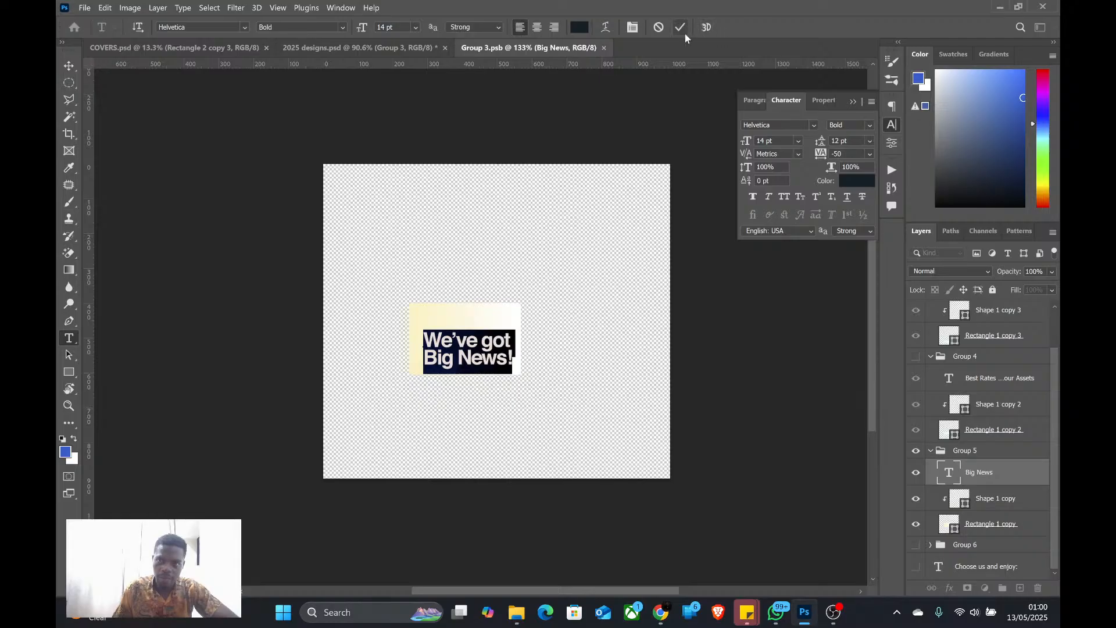
{"action": "left_click", "coordinate": [681, 29]}
Centre the "We've got Big News!" text on its rectangle and save Group 3.psb
{"action": "key", "text": "v"}
{"action": "left_click_drag", "start_coordinate": [473, 342], "coordinate": [464, 332]}
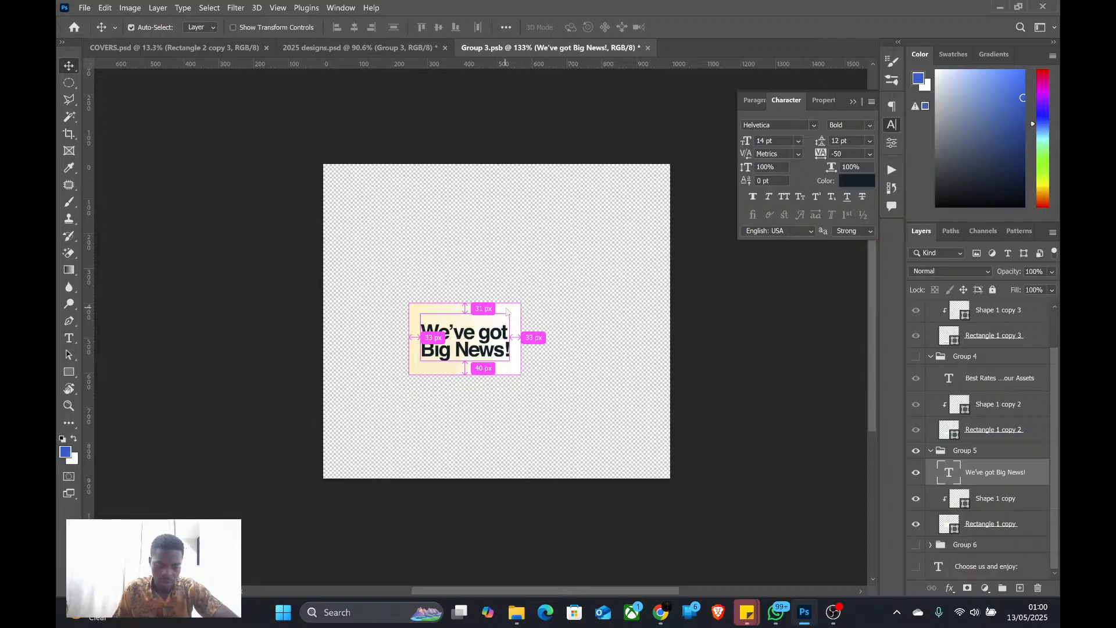
{"action": "key", "text": "ctrl+s"}
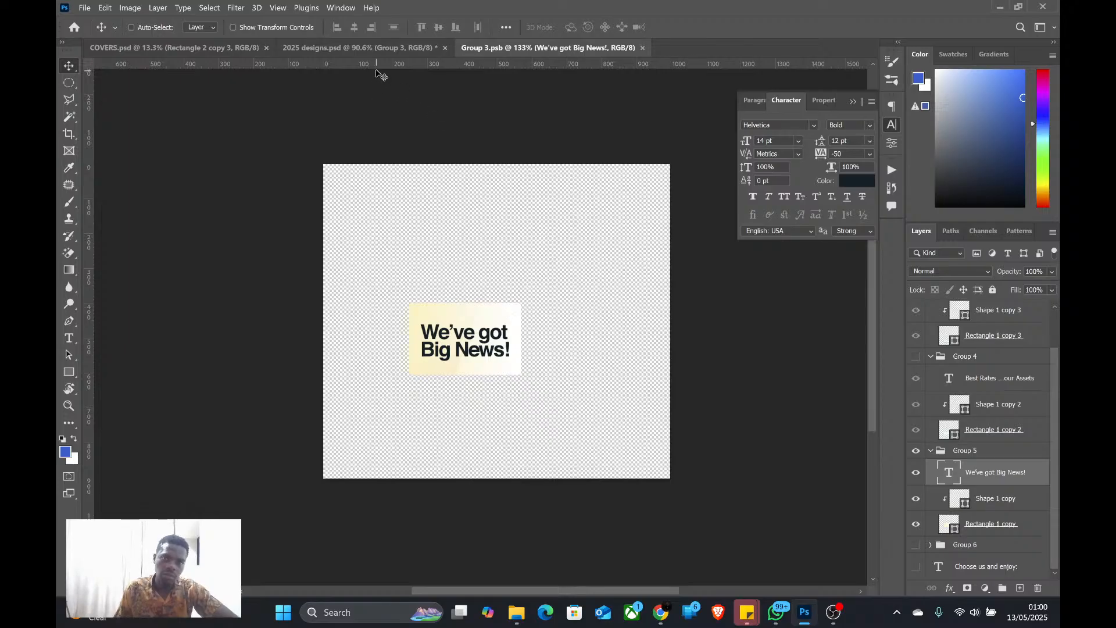
In 2025 designs.psd, disable the Group 3 label's layer mask and duplicate the layer directly beneath the original
{"action": "left_click", "coordinate": [381, 49]}
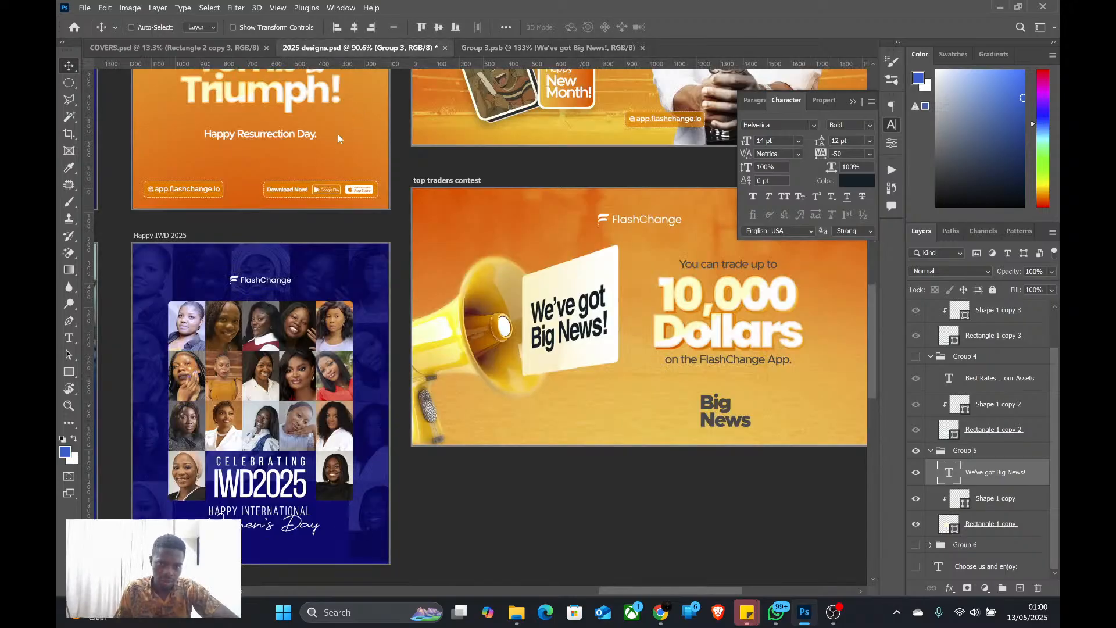
{"action": "scroll", "coordinate": [341, 277], "scroll_direction": "down", "scroll_amount": 2}
{"action": "scroll", "coordinate": [343, 291], "scroll_direction": "up", "scroll_amount": 3}
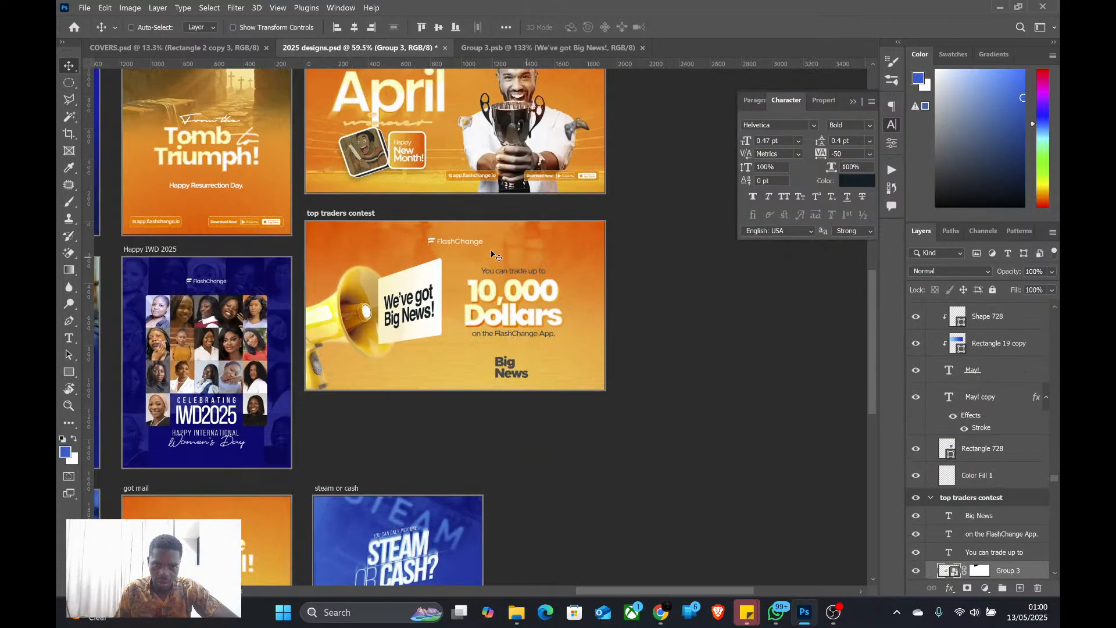
{"action": "scroll", "coordinate": [343, 302], "scroll_direction": "up", "scroll_amount": 1}
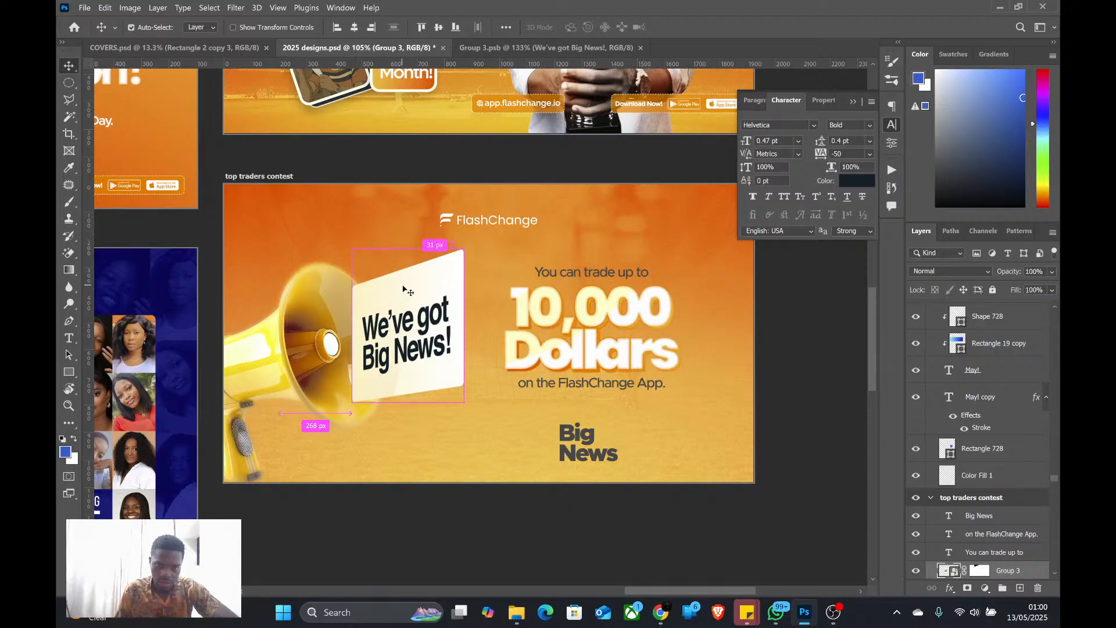
{"action": "scroll", "coordinate": [982, 539], "scroll_direction": "down", "scroll_amount": 2}
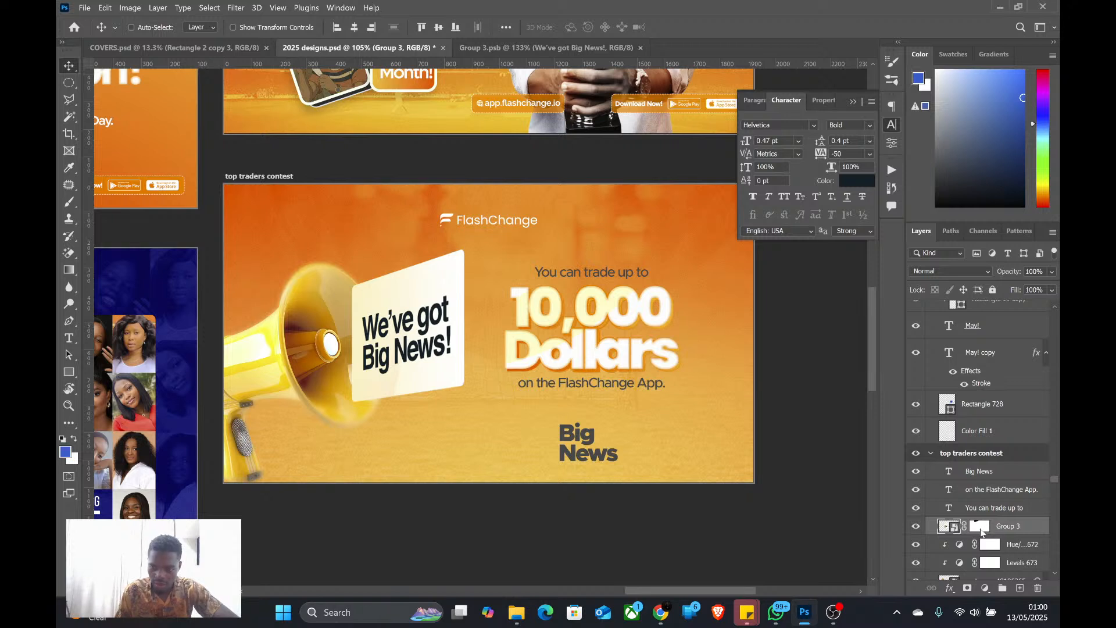
{"action": "left_click", "coordinate": [981, 530], "text": "shift"}
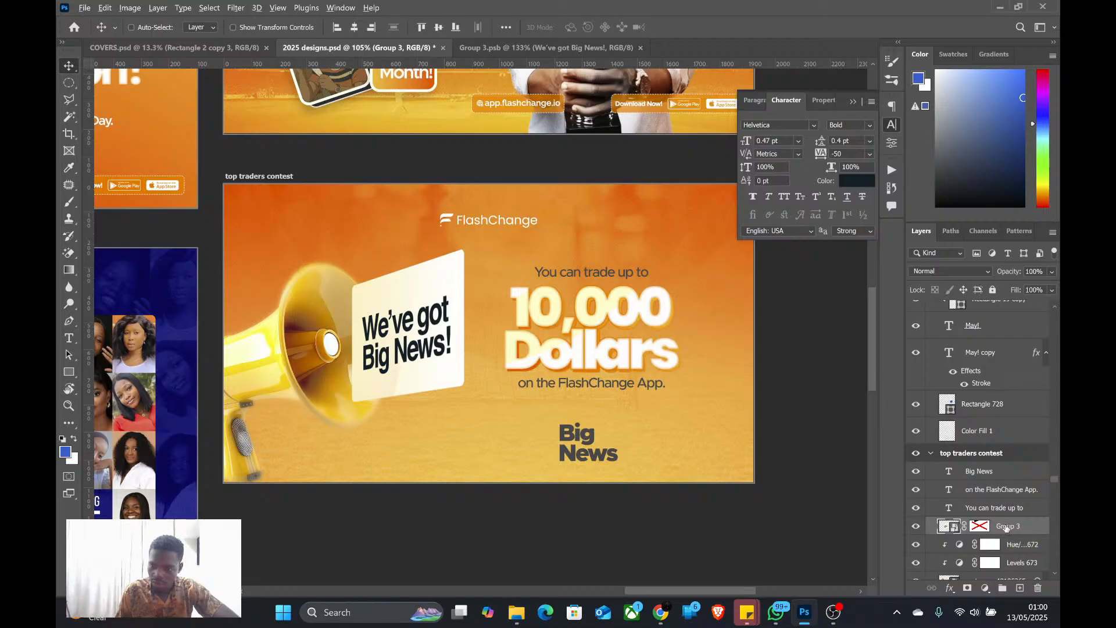
{"action": "left_click_drag", "start_coordinate": [1006, 532], "coordinate": [983, 541]}
{"action": "scroll", "coordinate": [982, 544], "scroll_direction": "down", "scroll_amount": 3}
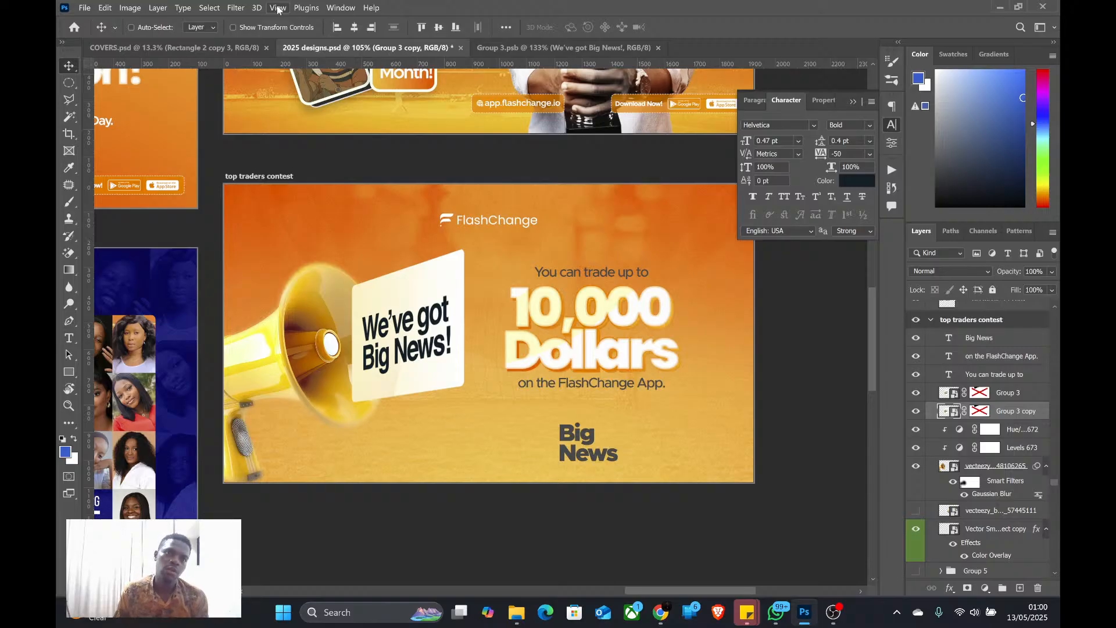
Apply a Motion Blur to the Group 3 copy layer with an angle of 11° and a distance of 180 pixels
{"action": "left_click", "coordinate": [236, 8]}
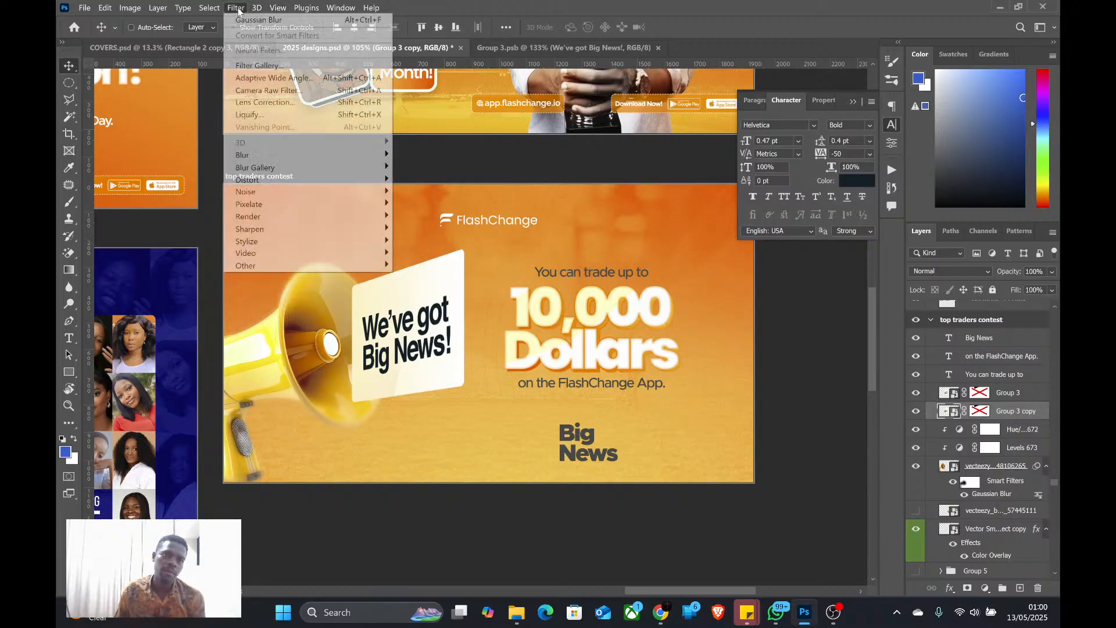
{"action": "mouse_move", "coordinate": [248, 156]}
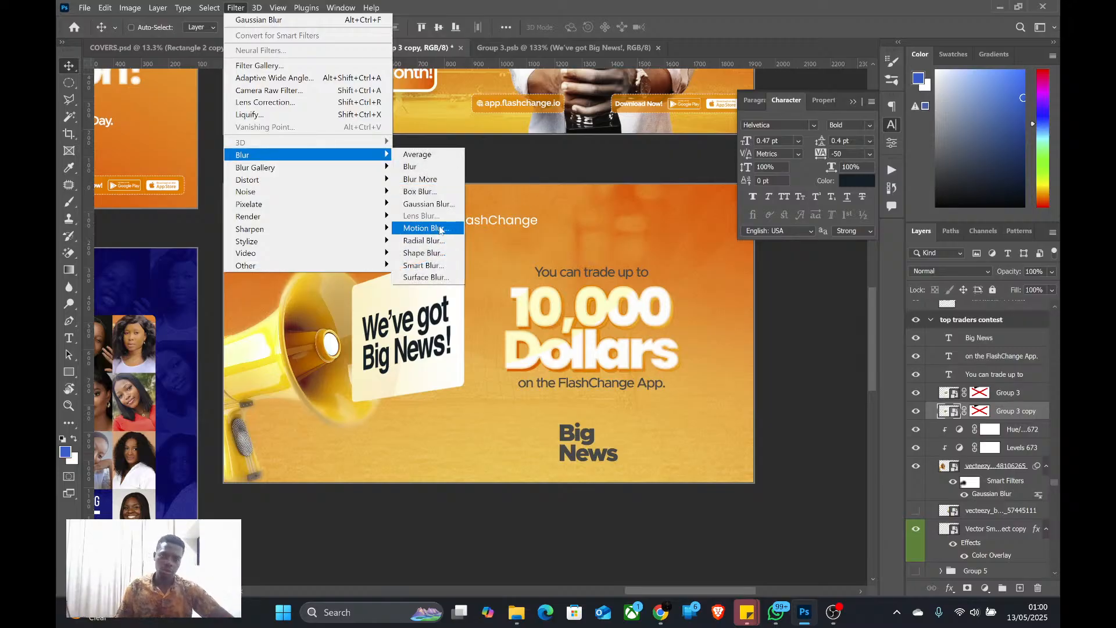
{"action": "left_click", "coordinate": [440, 228]}
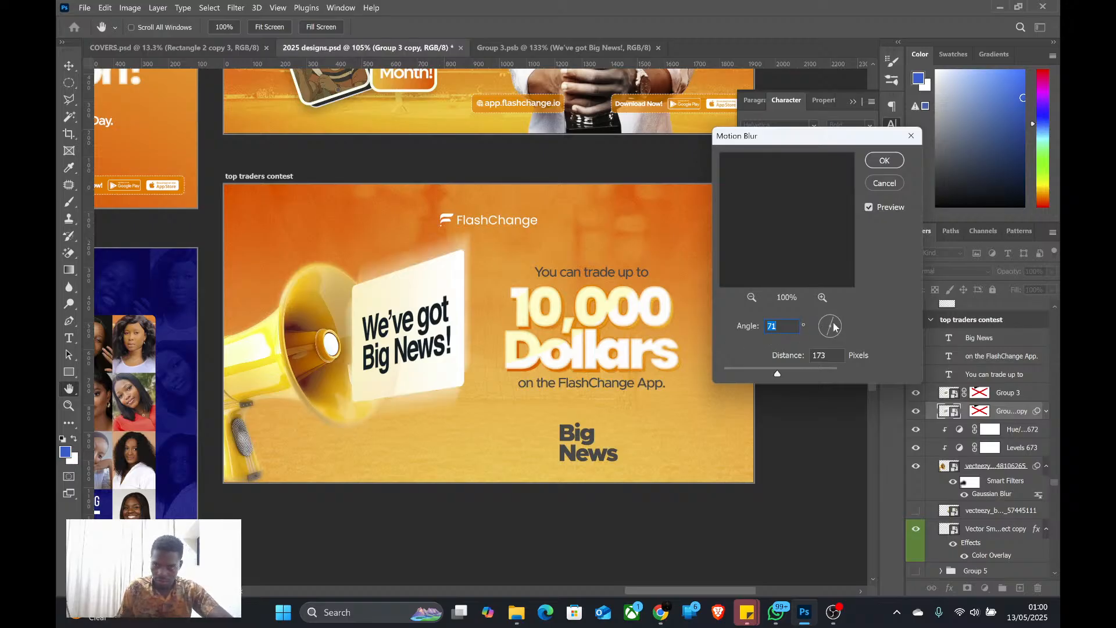
{"action": "left_click_drag", "start_coordinate": [833, 327], "coordinate": [843, 316]}
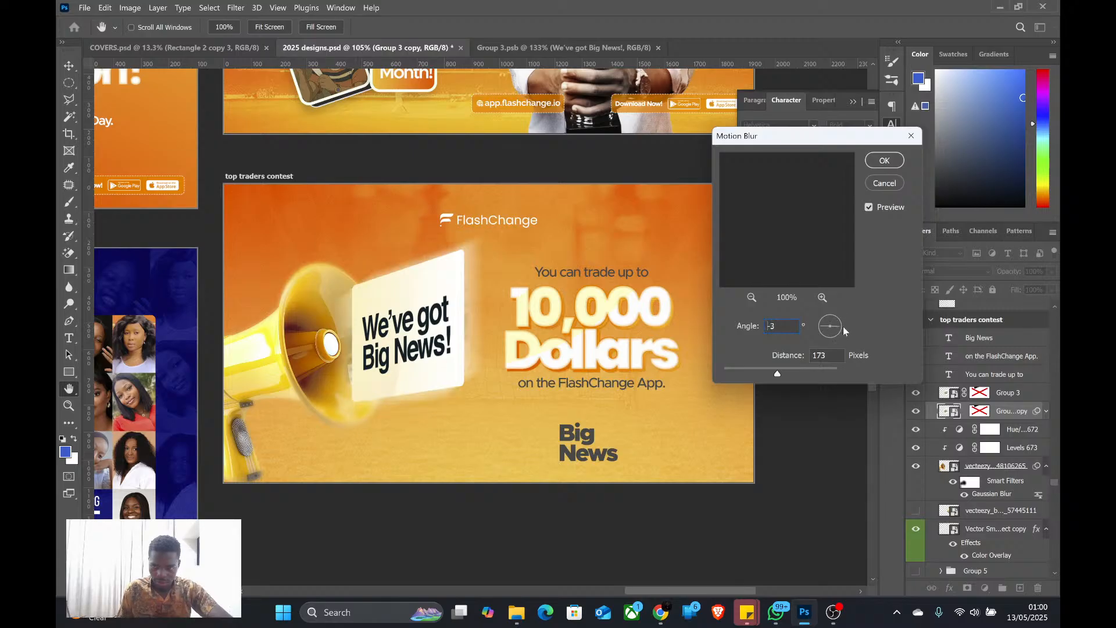
{"action": "left_click_drag", "start_coordinate": [845, 323], "coordinate": [845, 323]}
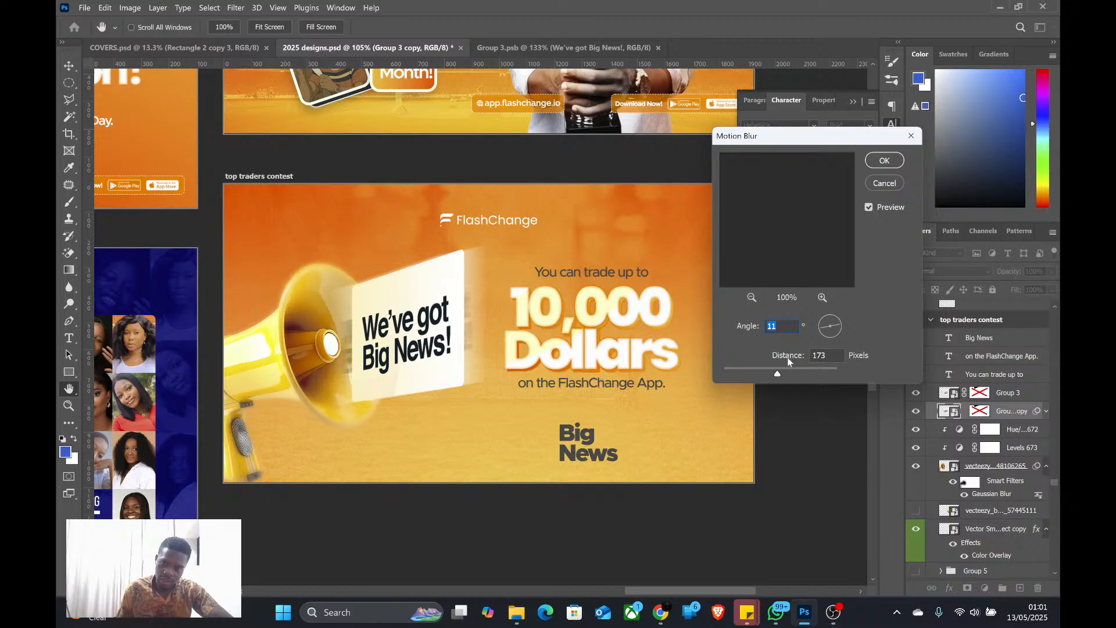
{"action": "left_click_drag", "start_coordinate": [781, 375], "coordinate": [783, 376]}
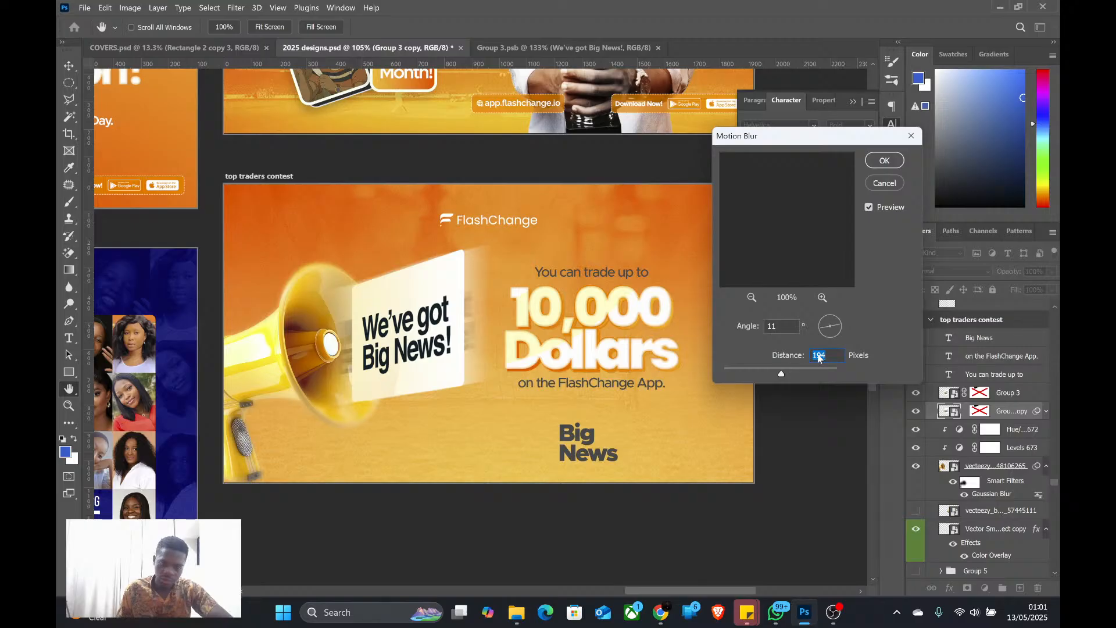
{"action": "type", "text": "180"}
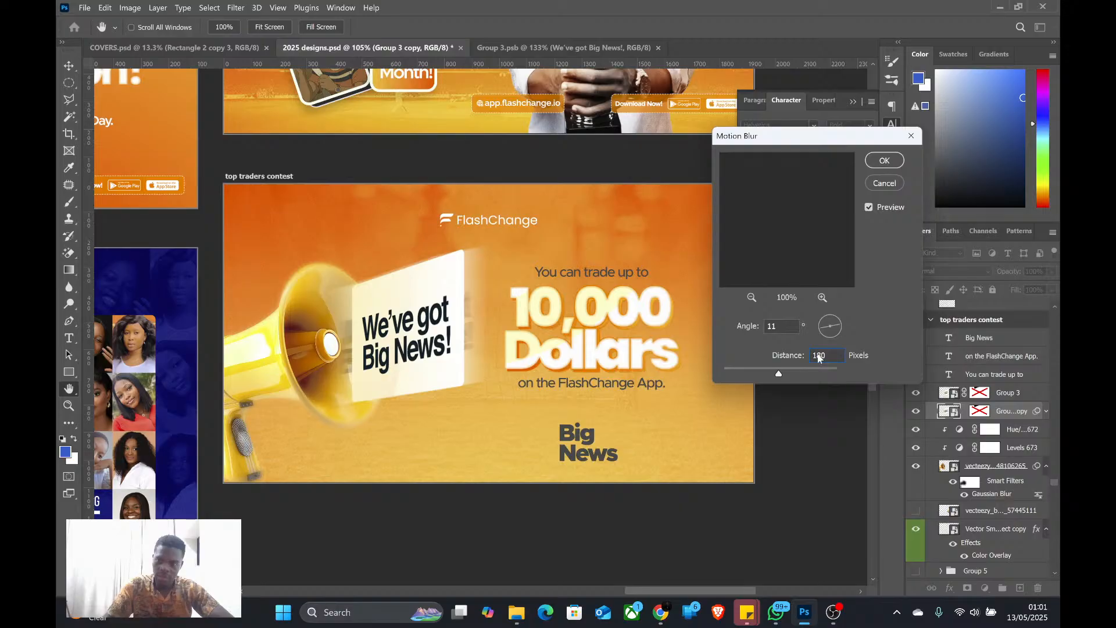
{"action": "left_click", "coordinate": [890, 161]}
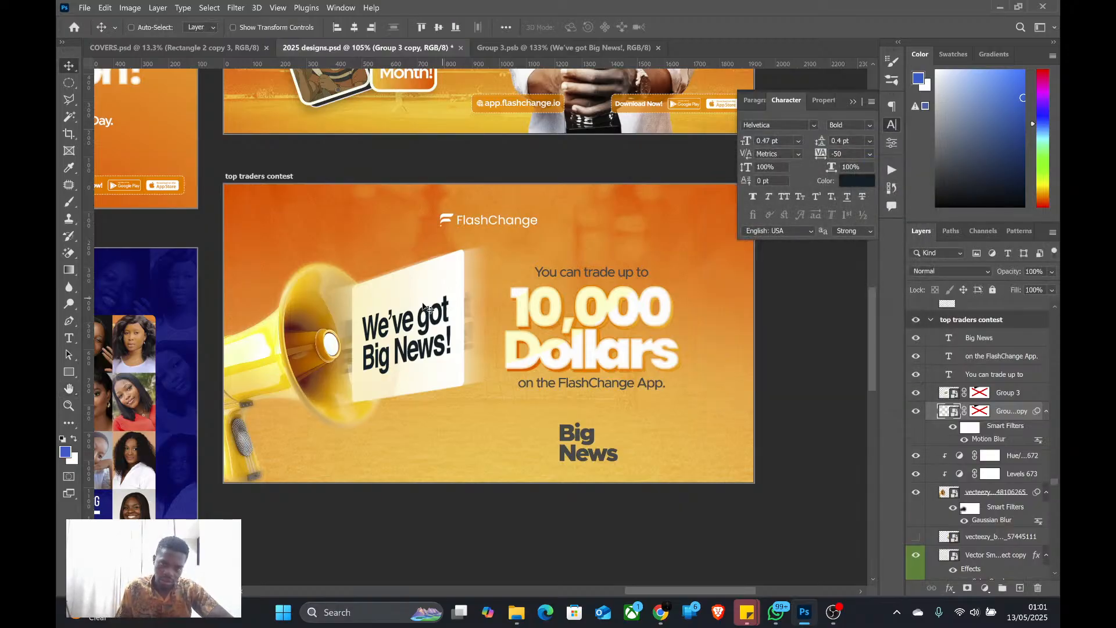
Shift the sharp Group 3 label slightly to the right so its blurred copy trails behind it towards the megaphone
{"action": "left_click_drag", "start_coordinate": [409, 330], "coordinate": [419, 328]}
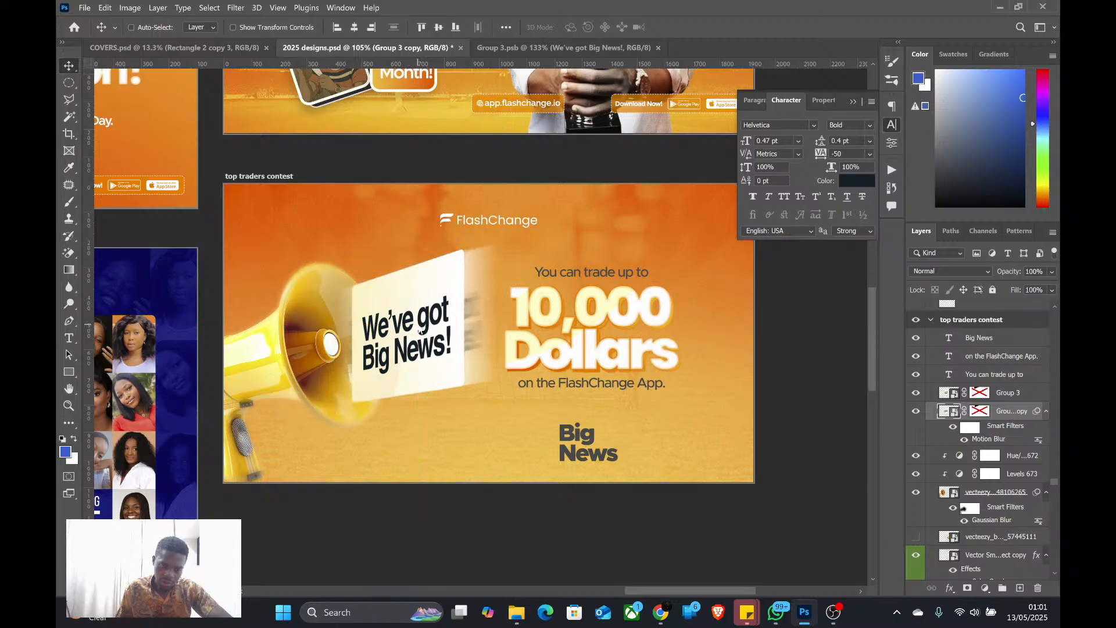
{"action": "left_click", "coordinate": [1019, 397]}
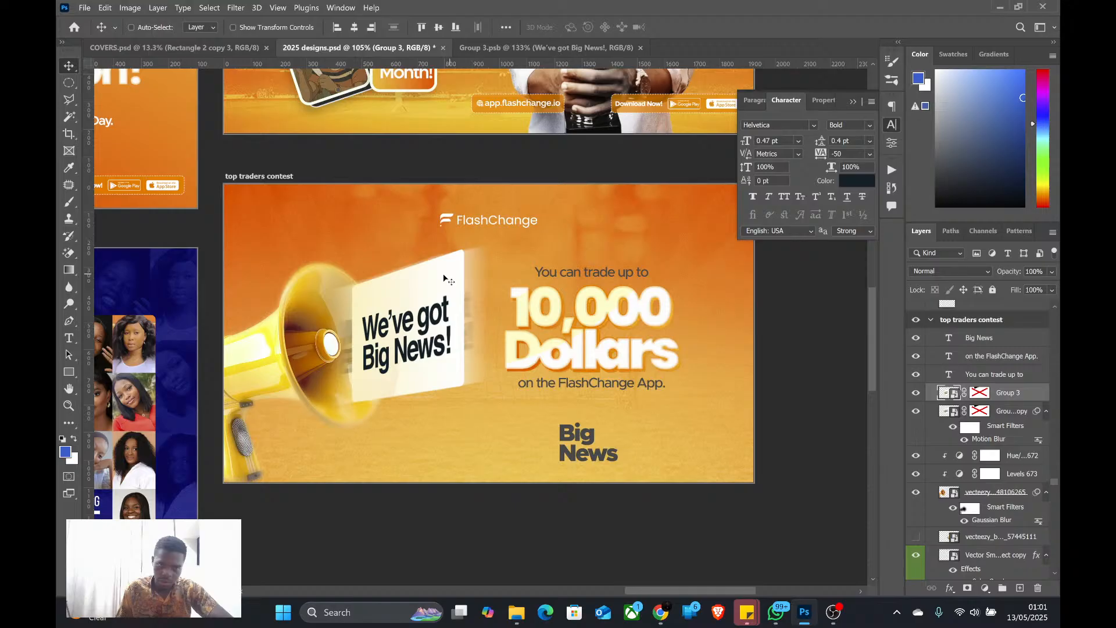
{"action": "left_click_drag", "start_coordinate": [425, 313], "coordinate": [437, 311]}
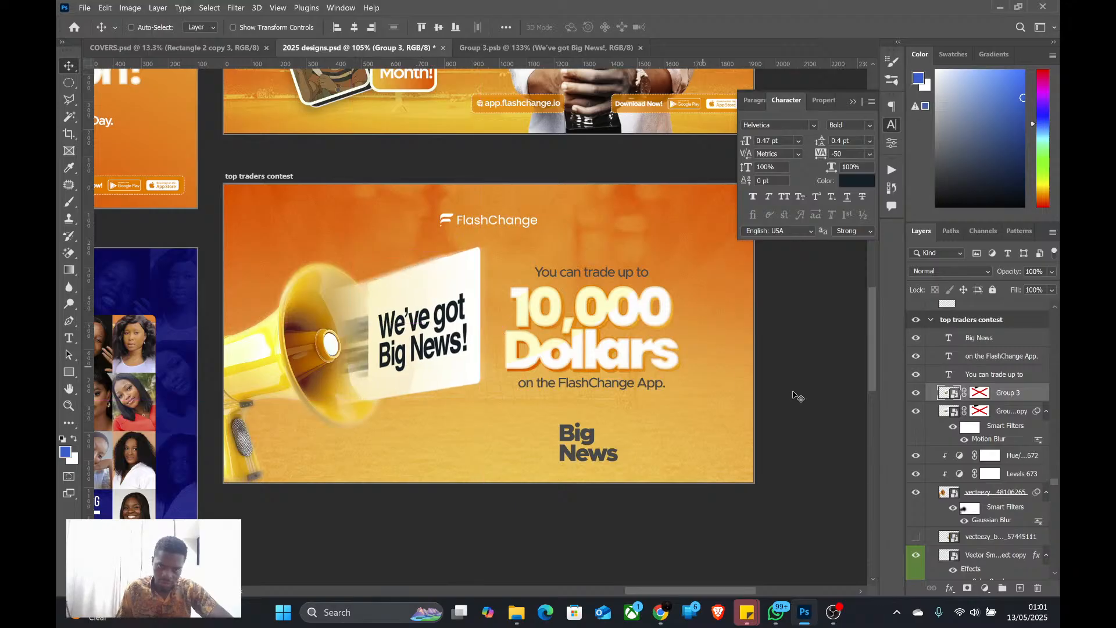
Delete the disabled layer mask from Group 3 and add a new blank layer mask to it
{"action": "right_click", "coordinate": [975, 393]}
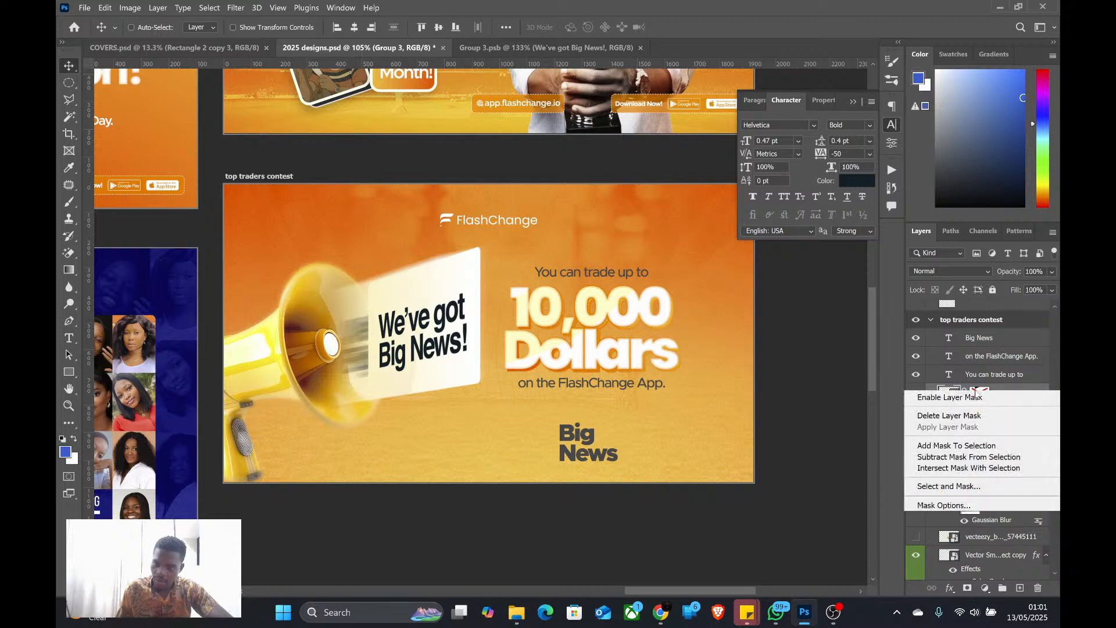
{"action": "left_click", "coordinate": [977, 413]}
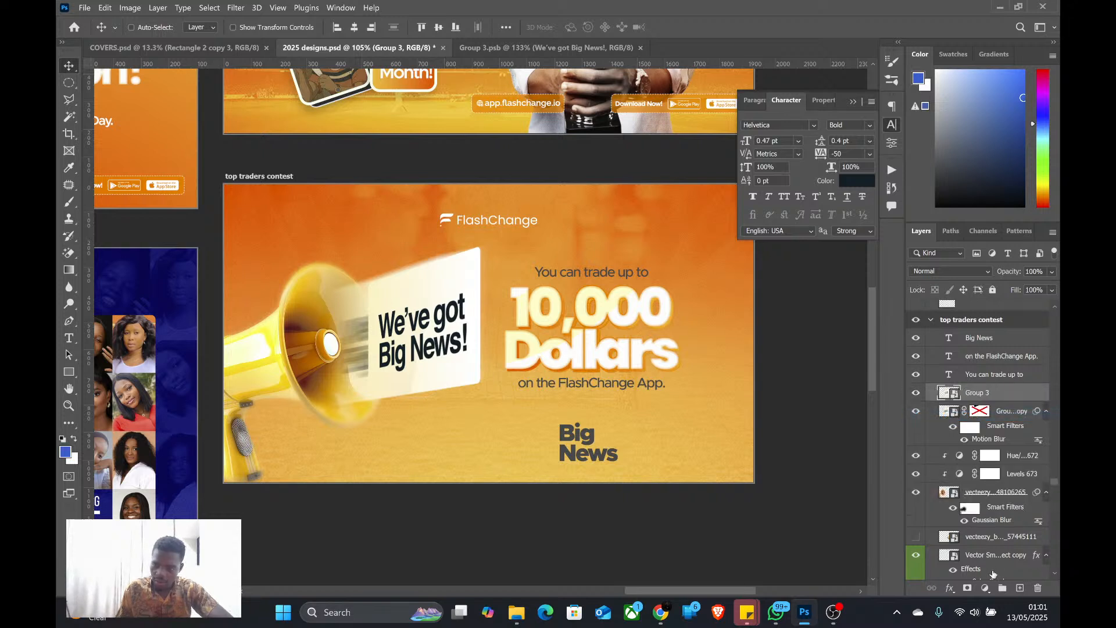
{"action": "left_click", "coordinate": [967, 588]}
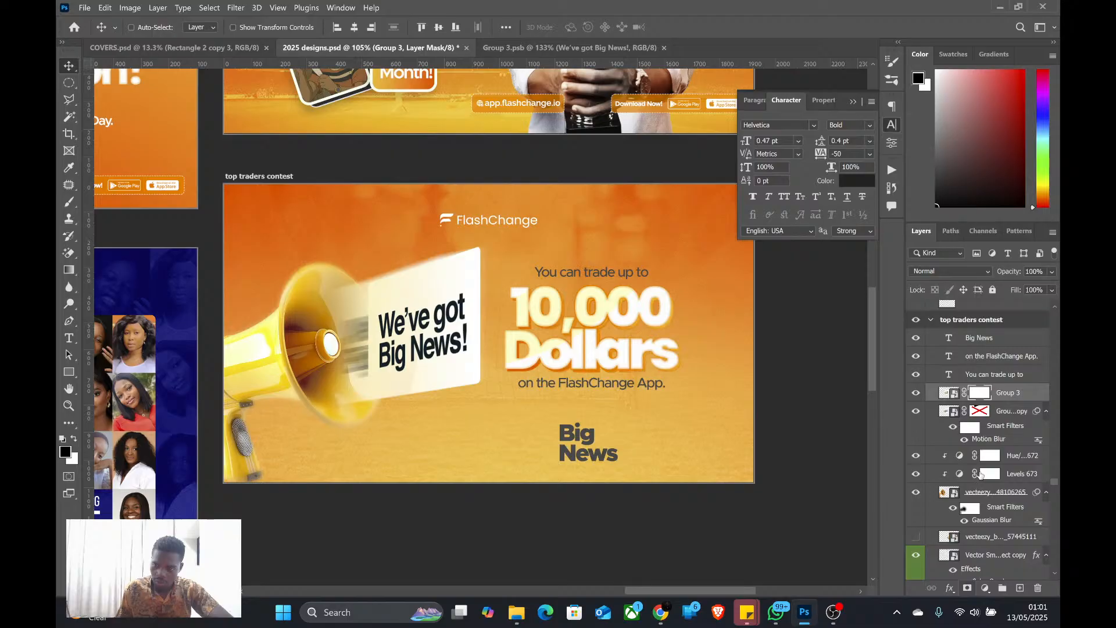
Paint black on the Group 3 mask with a soft 71 px brush to fade the label's left edge into the blur
{"action": "scroll", "coordinate": [372, 319], "scroll_direction": "up", "scroll_amount": 5}
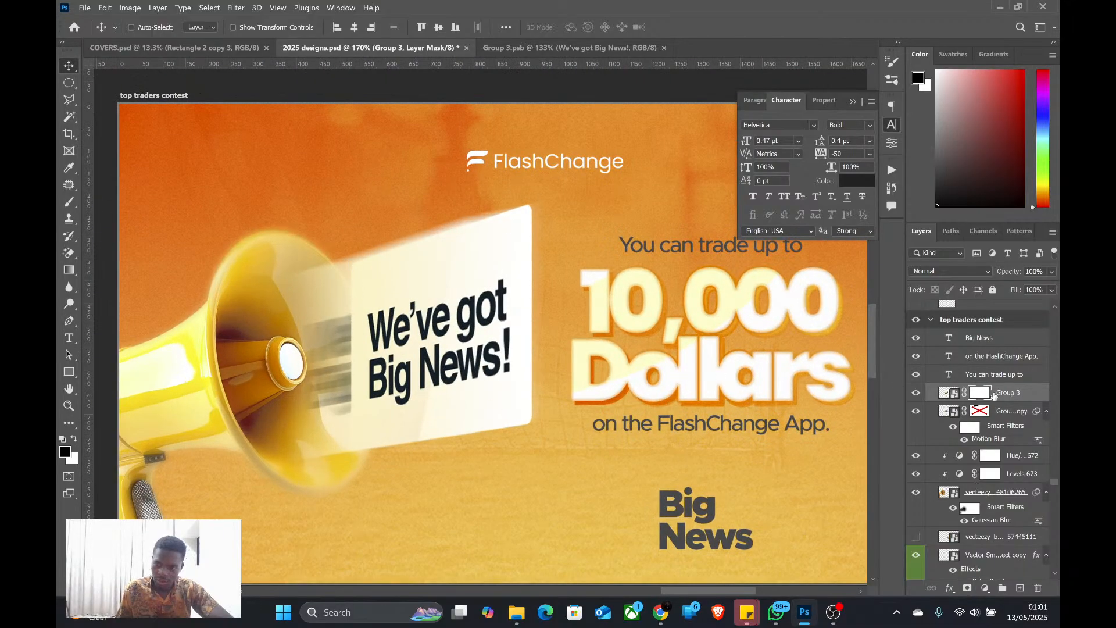
{"action": "key", "text": "b"}
{"action": "left_click_drag", "start_coordinate": [354, 315], "coordinate": [296, 319]}
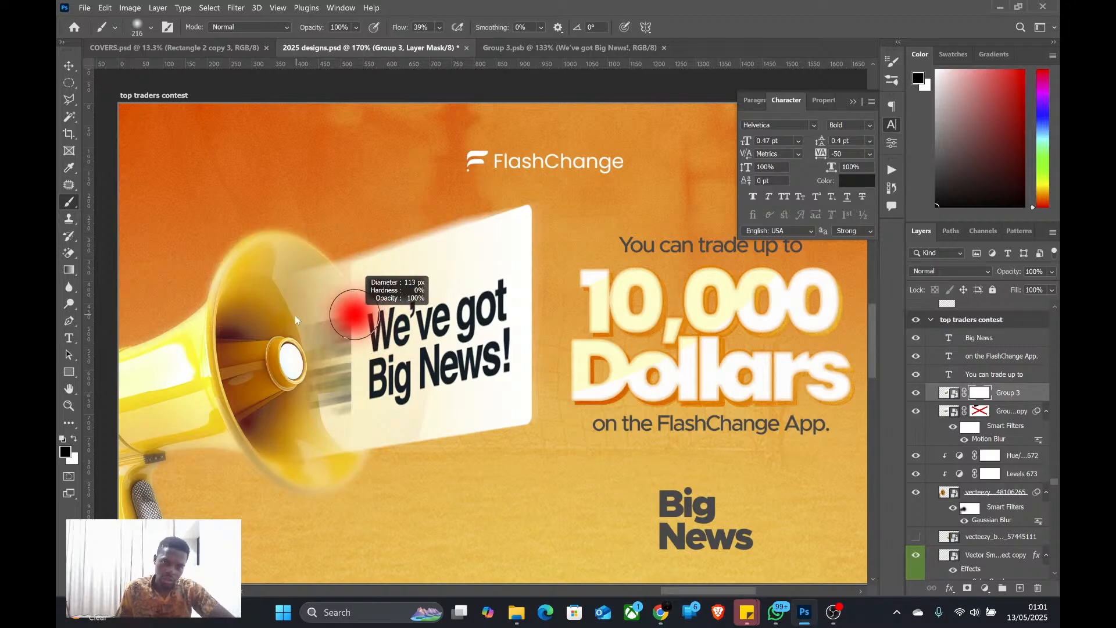
{"action": "left_click_drag", "start_coordinate": [346, 312], "coordinate": [326, 313]}
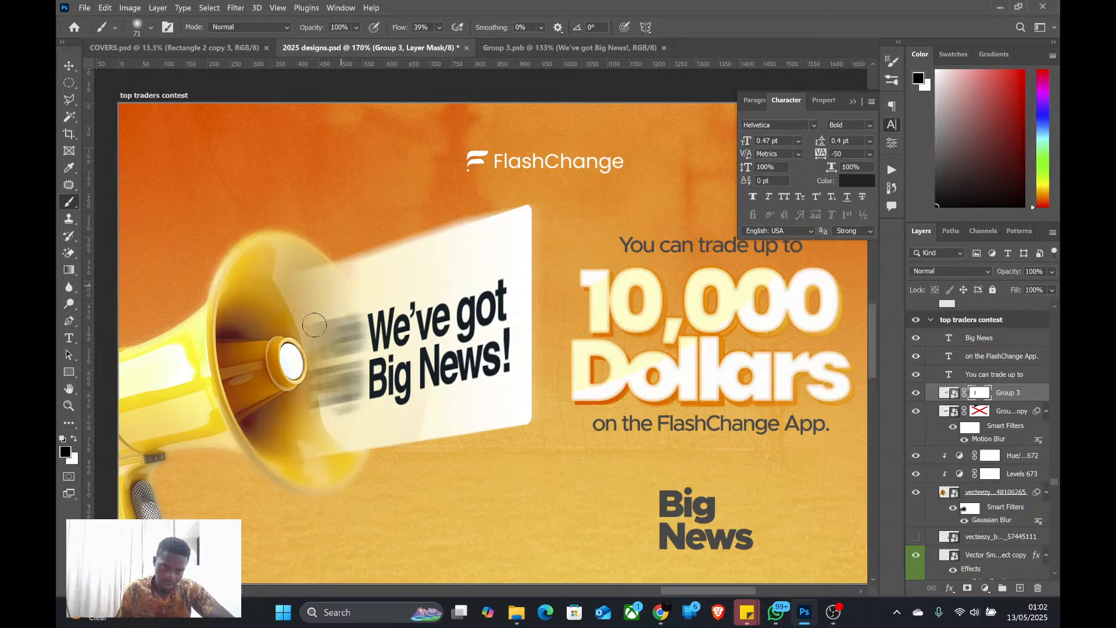
{"action": "scroll", "coordinate": [357, 342], "scroll_direction": "down", "scroll_amount": 2}
{"action": "scroll", "coordinate": [357, 342], "scroll_direction": "down", "scroll_amount": 2}
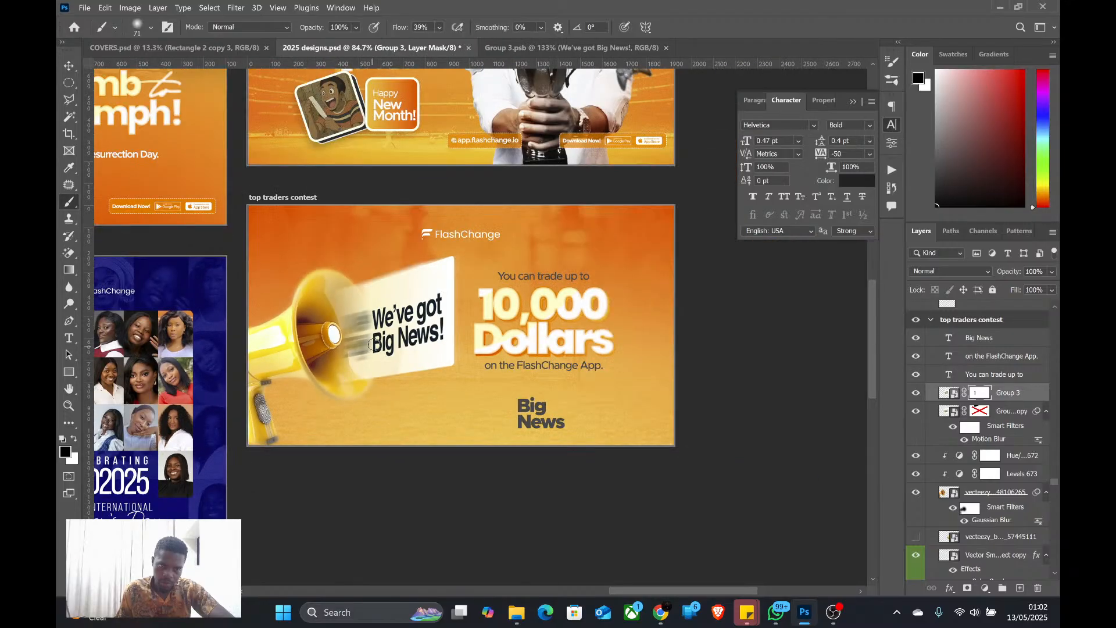
{"action": "scroll", "coordinate": [373, 344], "scroll_direction": "up", "scroll_amount": 1}
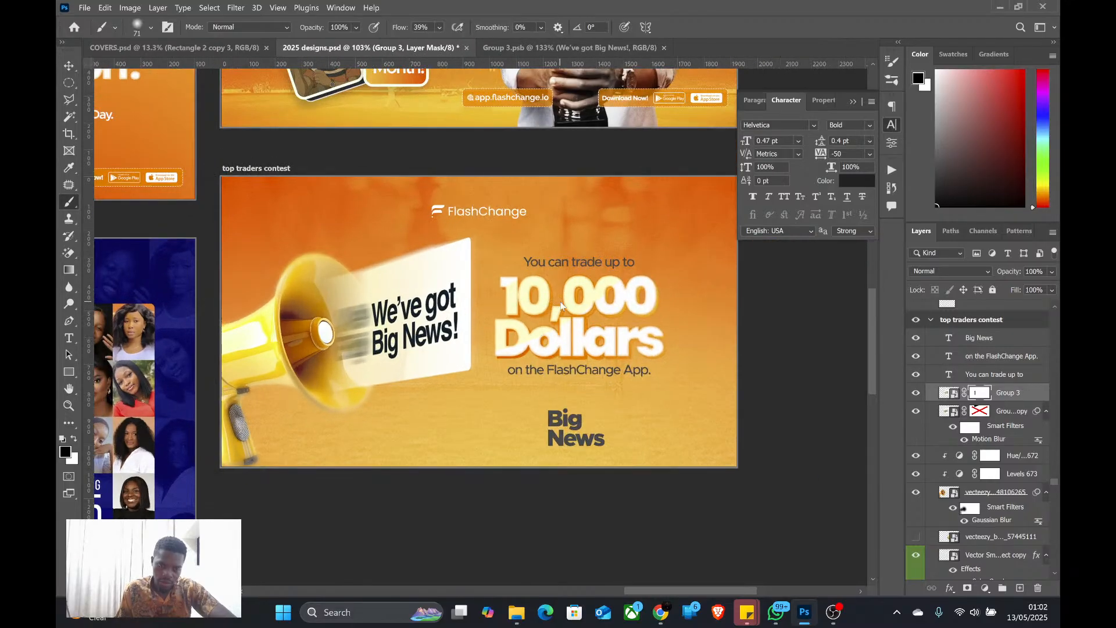
Nudge the Group 3 label slightly left to fine-tune its offset from the blurred copy
{"action": "key", "text": "v"}
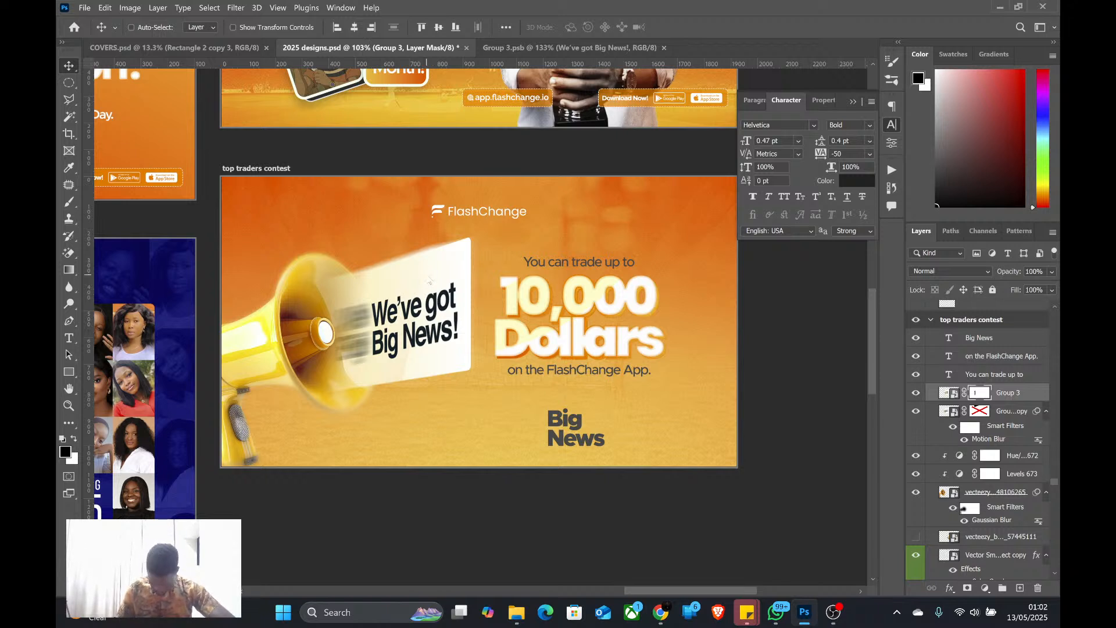
{"action": "scroll", "coordinate": [348, 297], "scroll_direction": "up", "scroll_amount": 1}
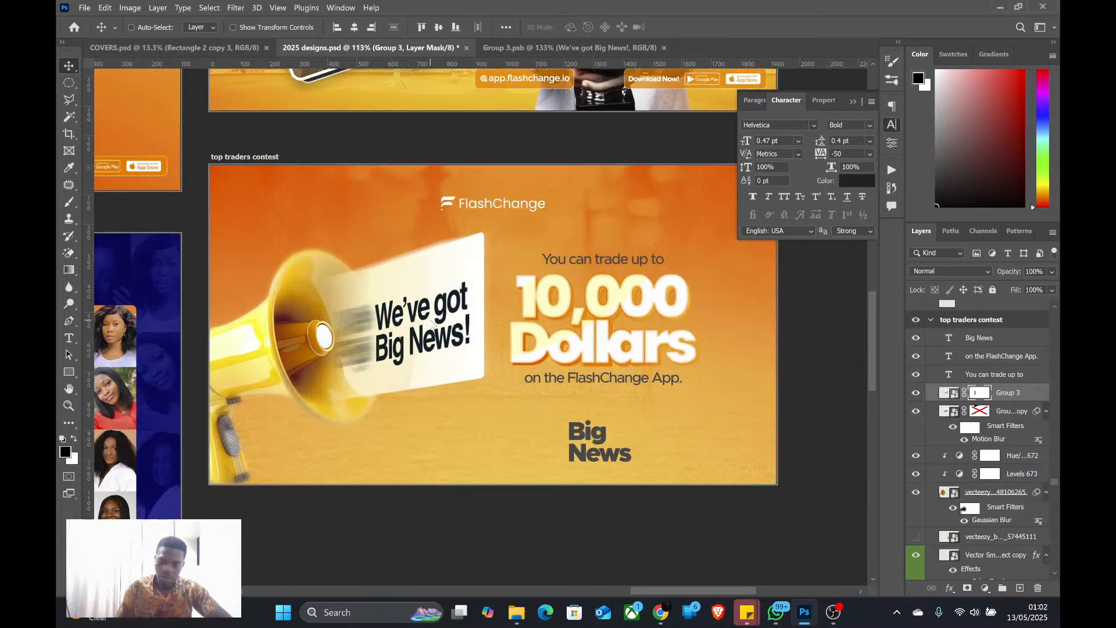
{"action": "key", "text": "Left"}
{"action": "key", "text": "Left"}
{"action": "key", "text": "Left"}
{"action": "key", "text": "Left"}
{"action": "key", "text": "Left"}
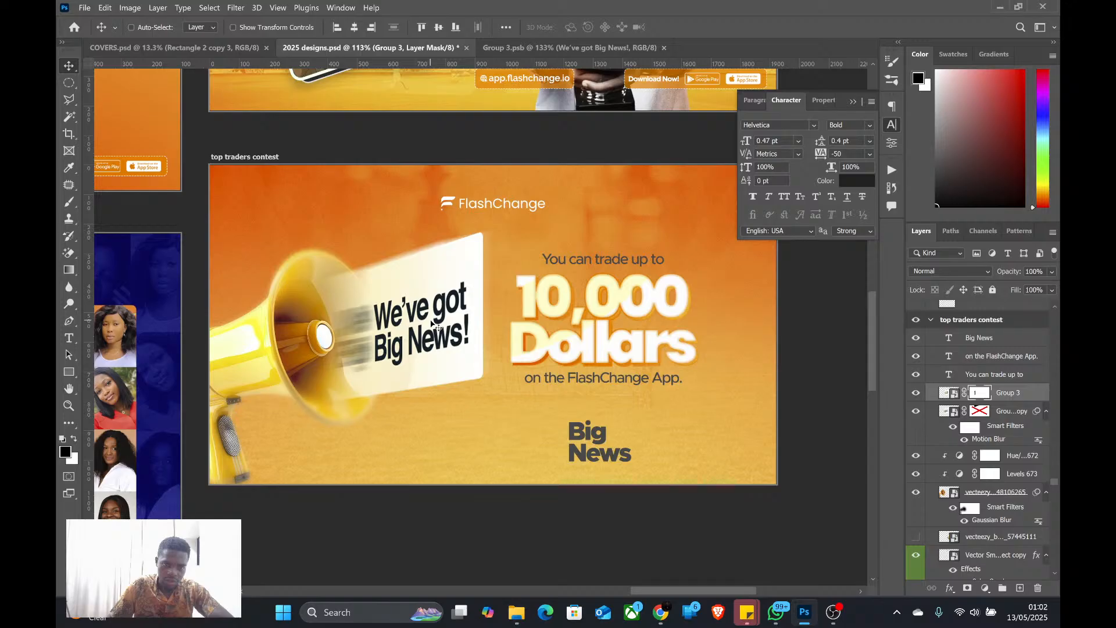
{"action": "key", "text": "shift+Left"}
{"action": "key", "text": "shift+Left"}
{"action": "key", "text": "Left"}
{"action": "key", "text": "Left"}
{"action": "key", "text": "Left"}
{"action": "key", "text": "Left"}
{"action": "key", "text": "Left"}
{"action": "key", "text": "Left"}
{"action": "key", "text": "Left"}
{"action": "key", "text": "Left"}
{"action": "key", "text": "Left"}
{"action": "key", "text": "Left"}
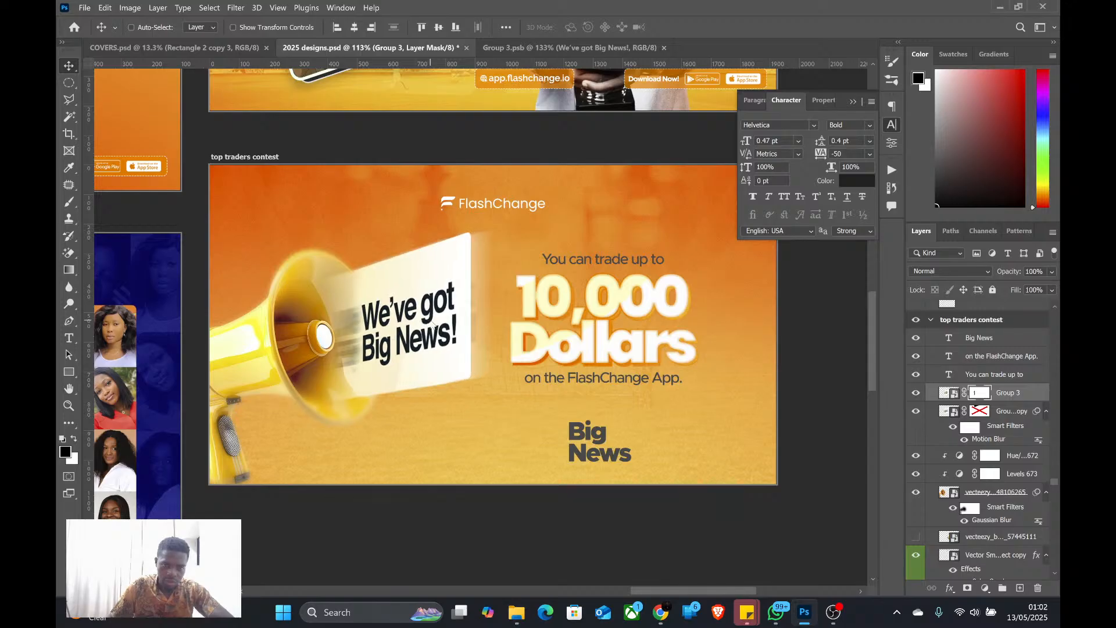
{"action": "key", "text": "Right"}
{"action": "key", "text": "Right"}
{"action": "key", "text": "Right"}
{"action": "key", "text": "Right"}
{"action": "key", "text": "Right"}
{"action": "key", "text": "Right"}
{"action": "key", "text": "Right"}
{"action": "key", "text": "Right"}
{"action": "key", "text": "Right"}
{"action": "key", "text": "Right"}
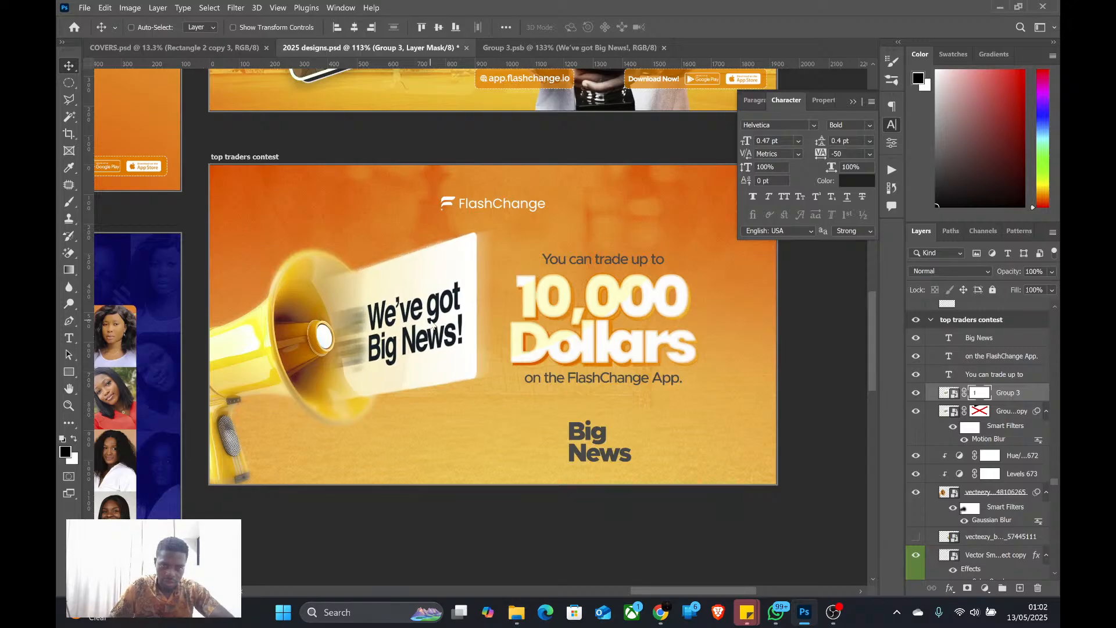
Turn on Auto-Select, nudge the "You can trade up to" text slightly down and set its colour to white (ffffff)
{"action": "scroll", "coordinate": [432, 323], "scroll_direction": "down", "scroll_amount": 5}
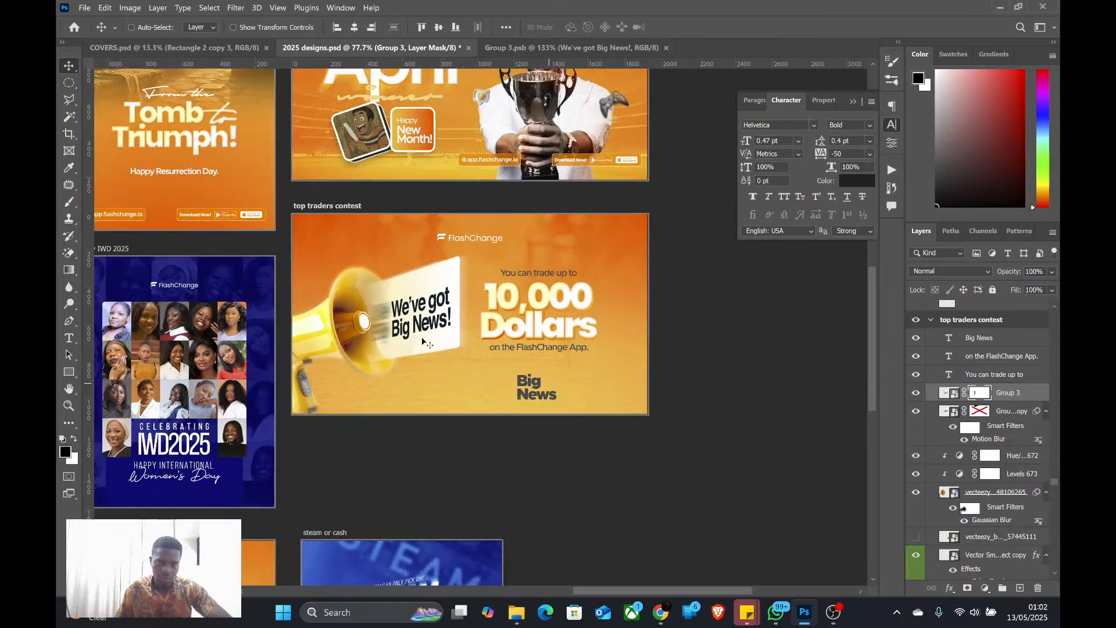
{"action": "scroll", "coordinate": [471, 312], "scroll_direction": "up", "scroll_amount": 2}
{"action": "scroll", "coordinate": [453, 331], "scroll_direction": "down", "scroll_amount": 2}
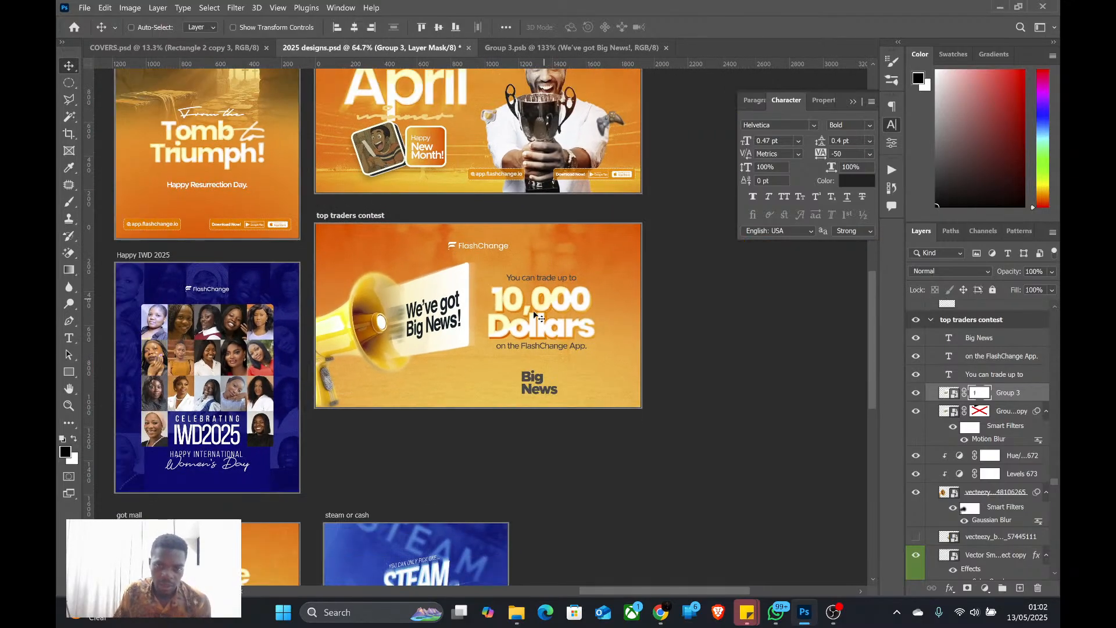
{"action": "scroll", "coordinate": [441, 350], "scroll_direction": "up", "scroll_amount": 2}
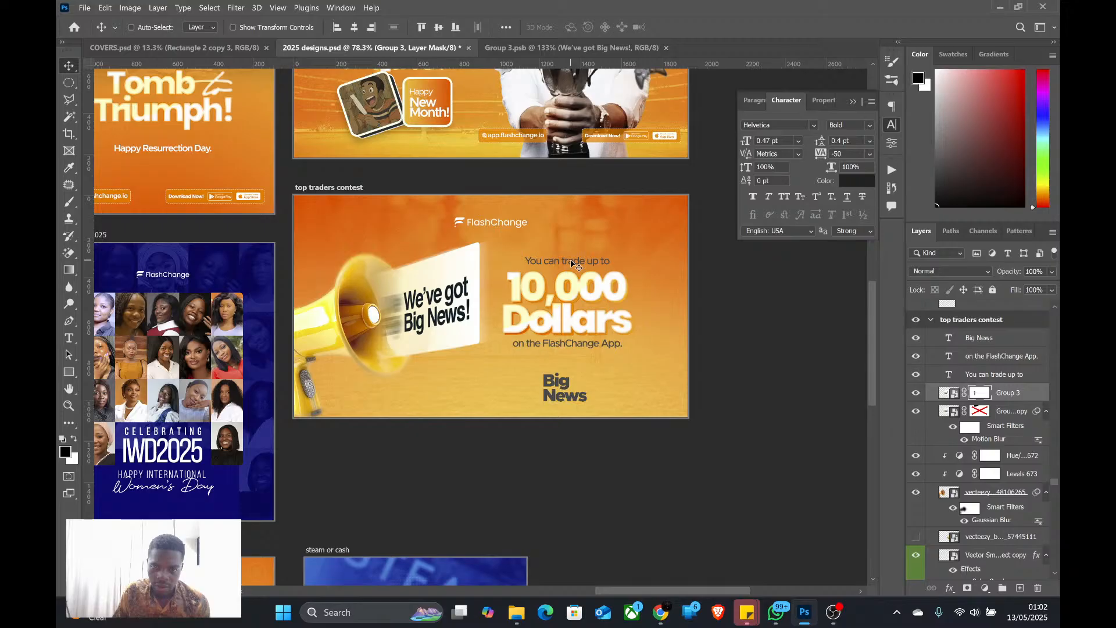
{"action": "left_click", "coordinate": [131, 27]}
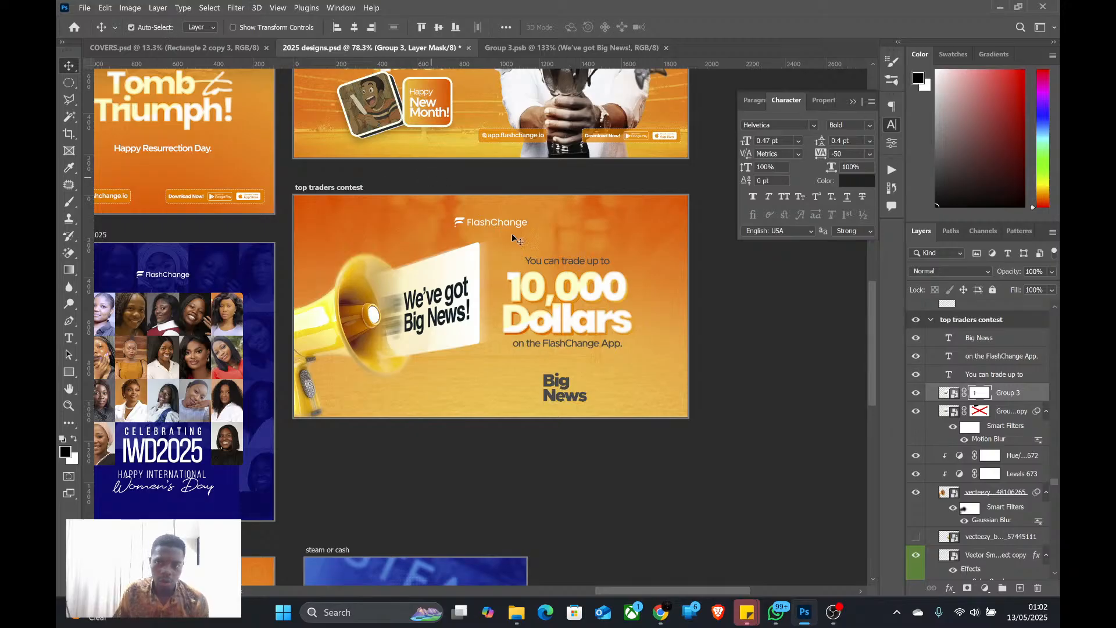
{"action": "left_click", "coordinate": [581, 271]}
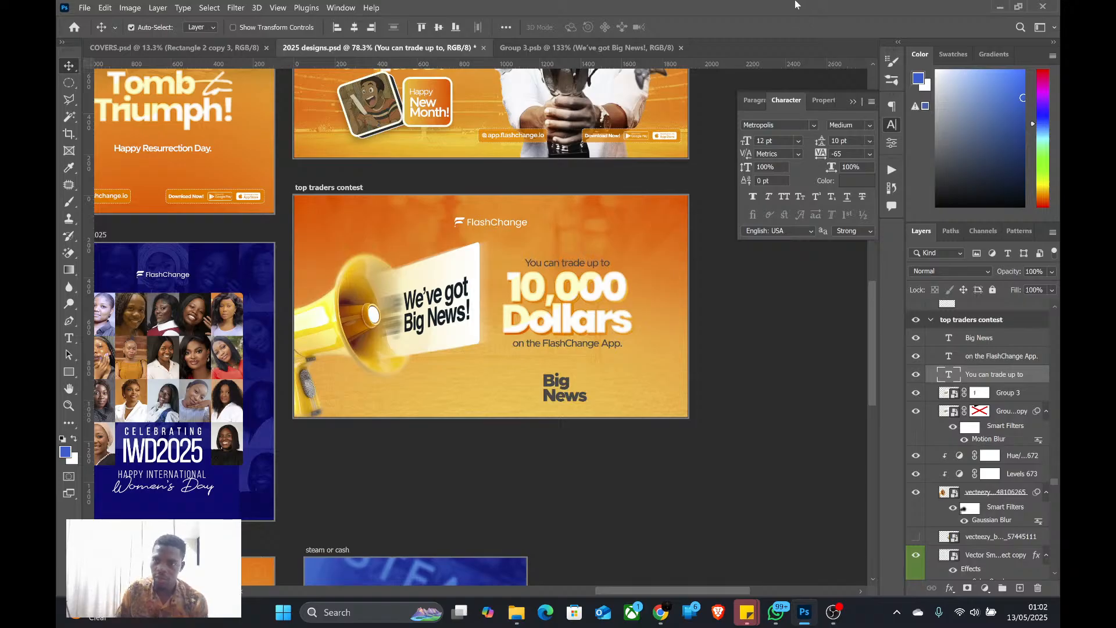
{"action": "left_click", "coordinate": [861, 181]}
{"action": "left_click", "coordinate": [544, 275]}
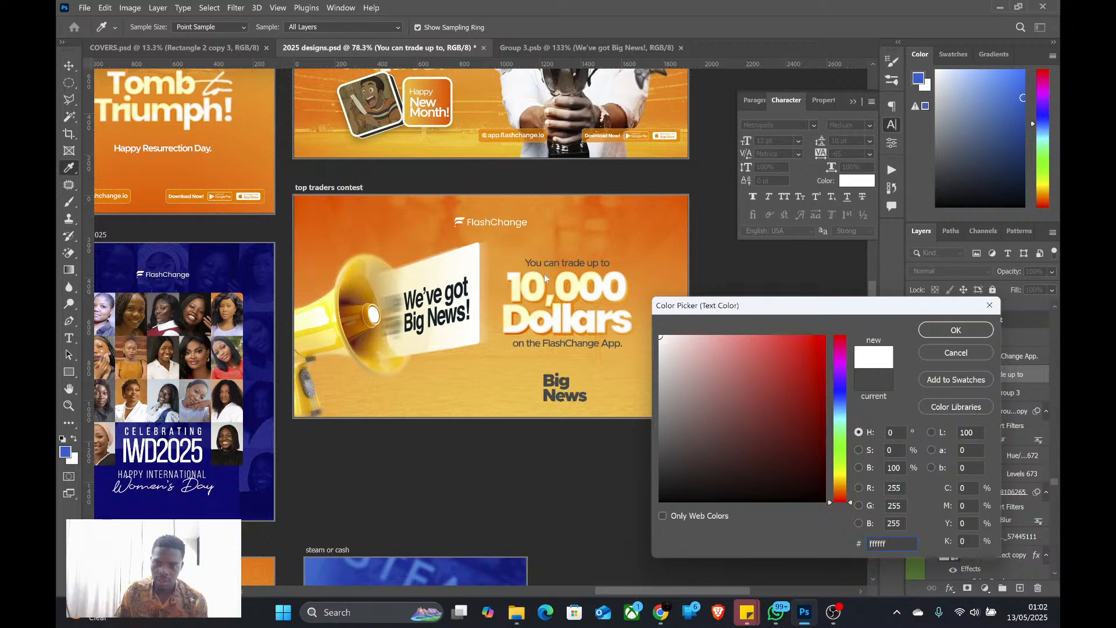
{"action": "left_click", "coordinate": [955, 330]}
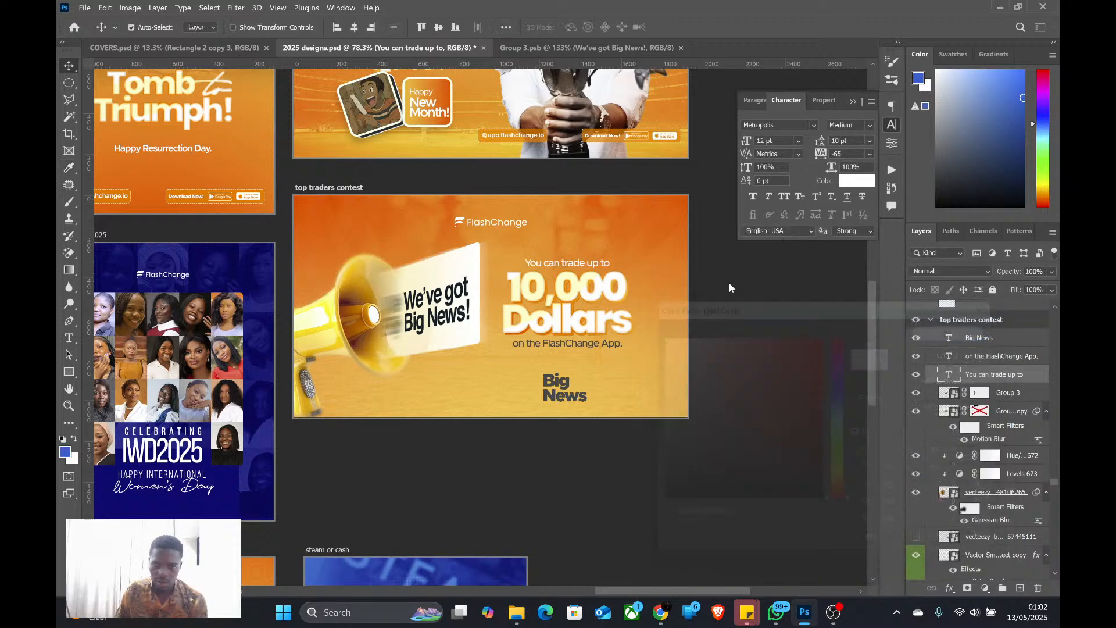
Set the colour of the "on the FlashChange App." text to white (ffffff)
{"action": "left_click", "coordinate": [578, 348]}
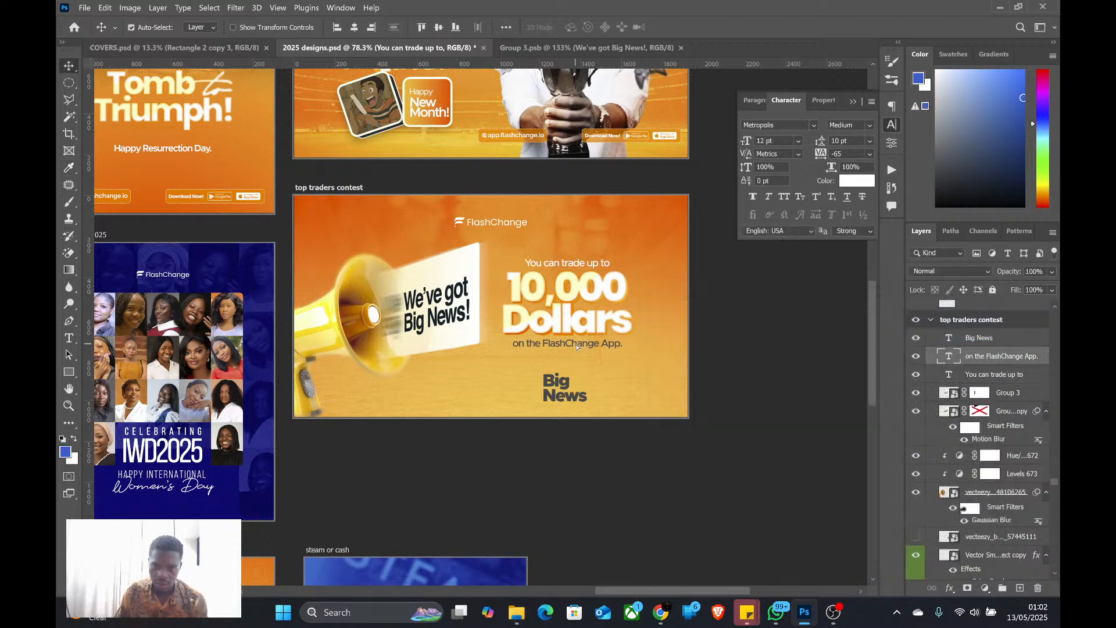
{"action": "left_click", "coordinate": [842, 181]}
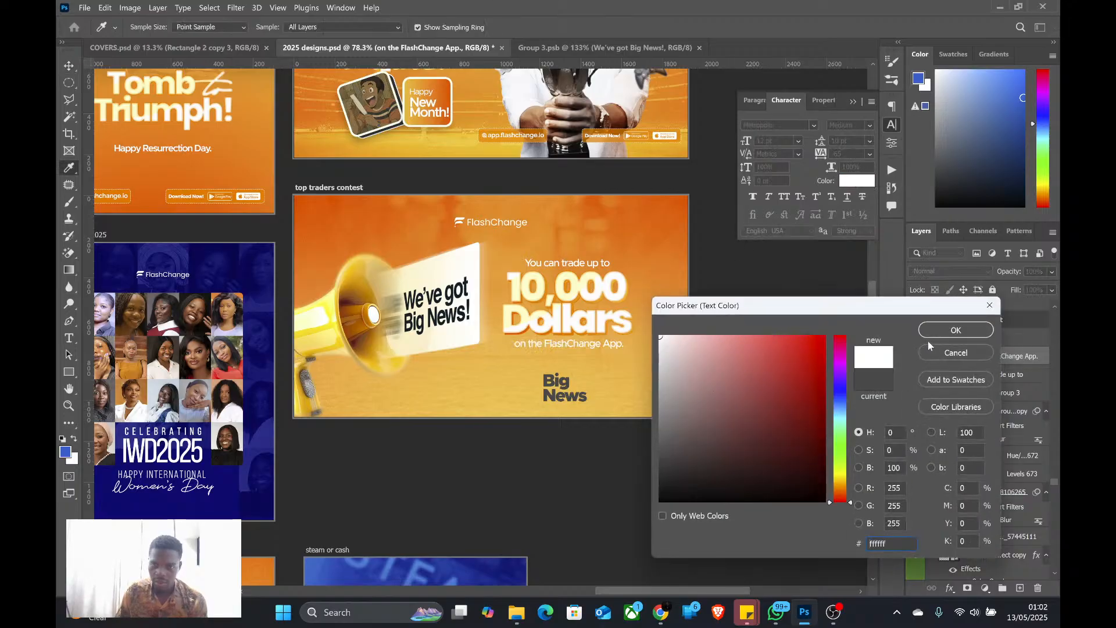
{"action": "left_click", "coordinate": [964, 330]}
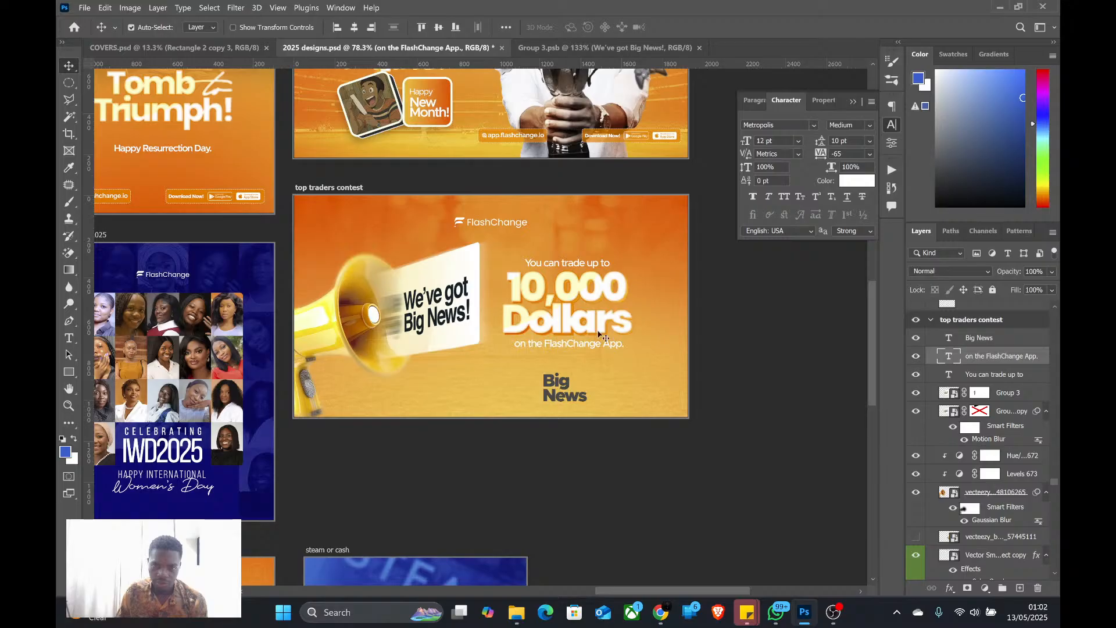
{"action": "scroll", "coordinate": [580, 333], "scroll_direction": "down", "scroll_amount": 3}
{"action": "scroll", "coordinate": [580, 333], "scroll_direction": "up", "scroll_amount": 4}
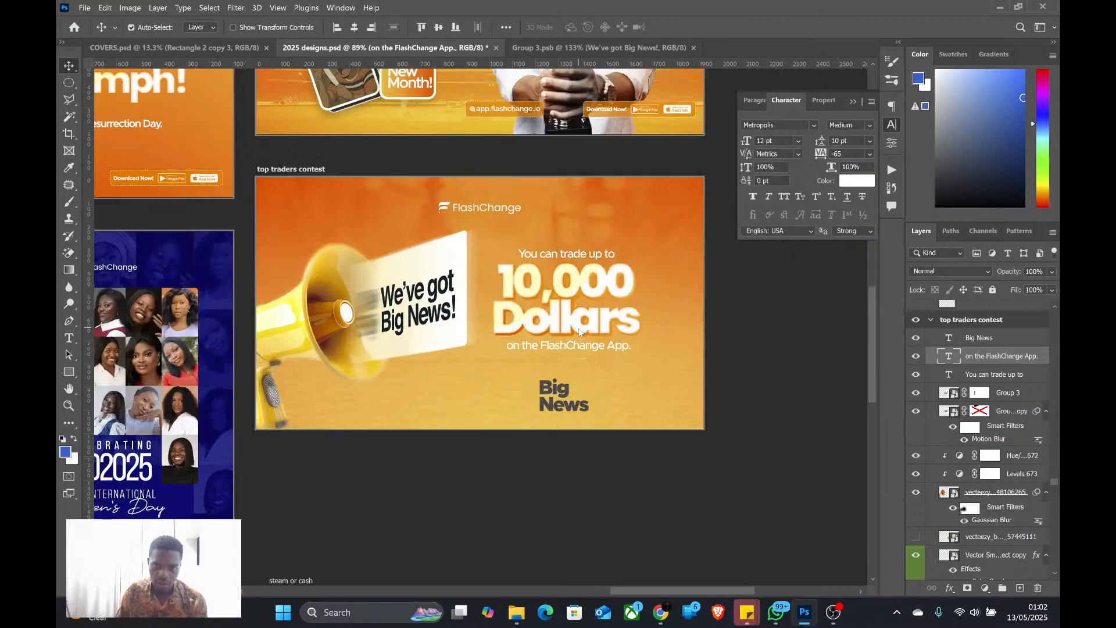
Copy "Special Rates" from the FlashChange Marketing chat in WhatsApp and replace the "Big News" text in the Photoshop banner with it
{"action": "scroll", "coordinate": [564, 336], "scroll_direction": "down", "scroll_amount": 3}
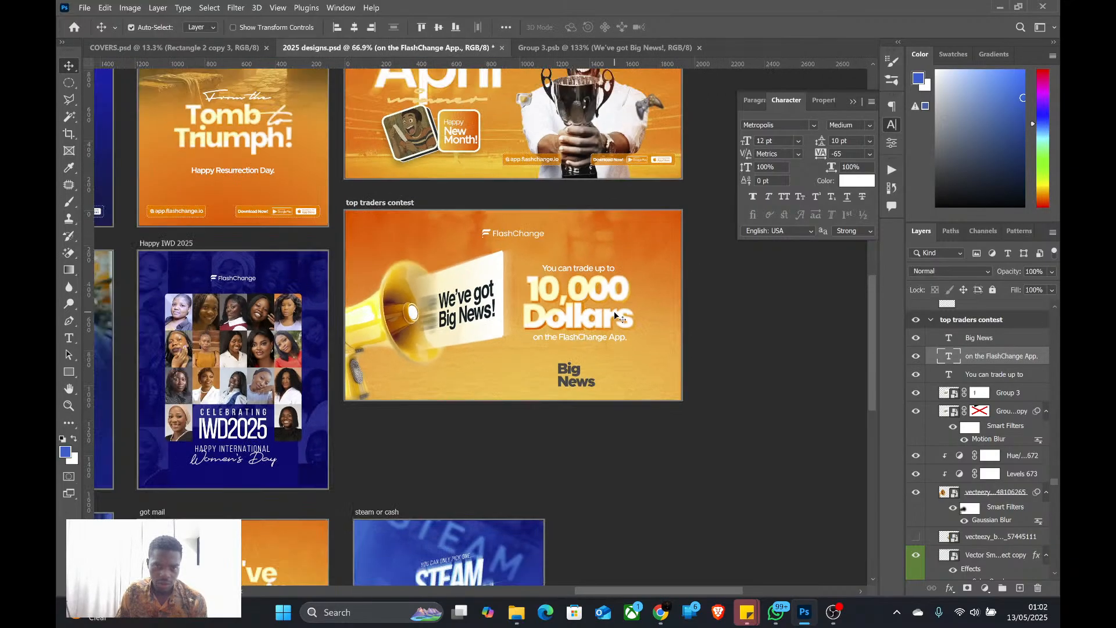
{"action": "scroll", "coordinate": [570, 372], "scroll_direction": "up", "scroll_amount": 3}
{"action": "left_click", "coordinate": [569, 375]}
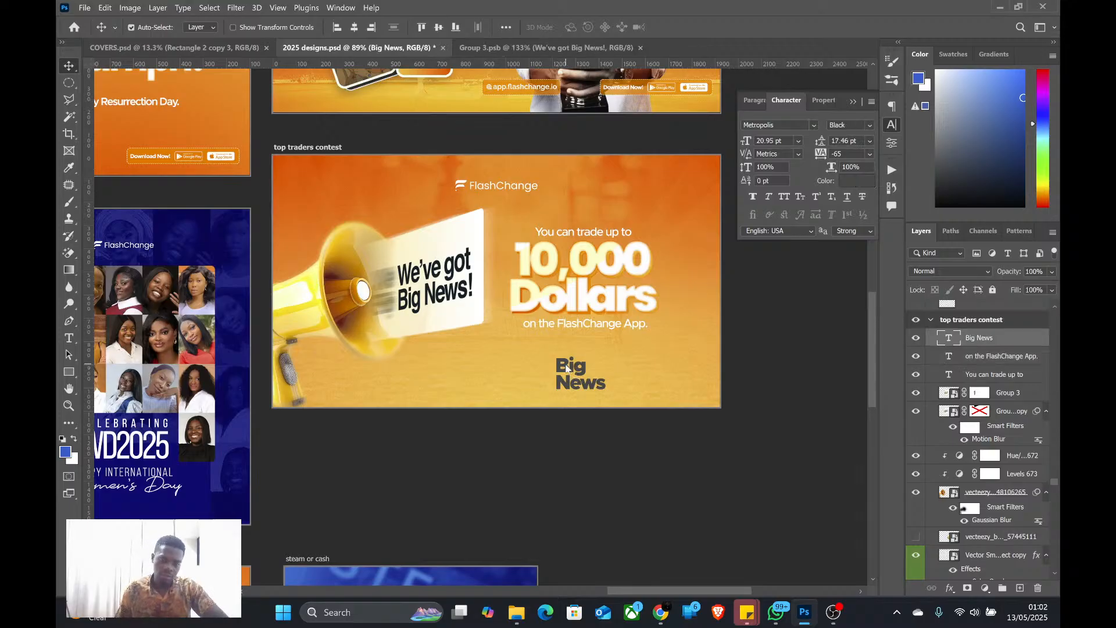
{"action": "key", "text": "alt+Tab"}
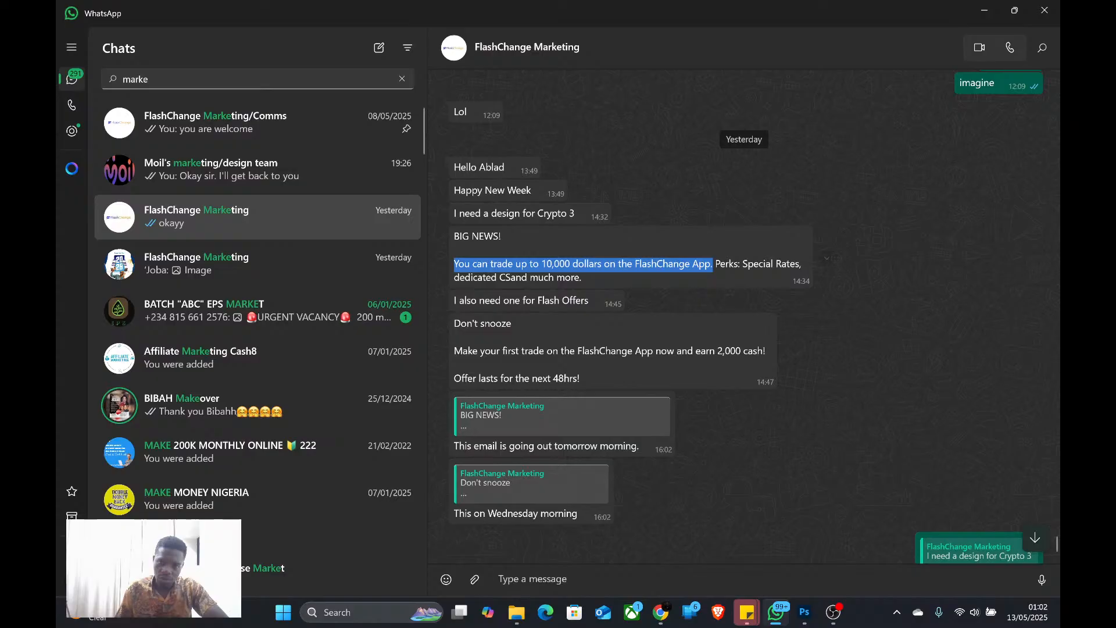
{"action": "left_click_drag", "start_coordinate": [743, 264], "coordinate": [802, 264]}
{"action": "key", "text": "ctrl+c"}
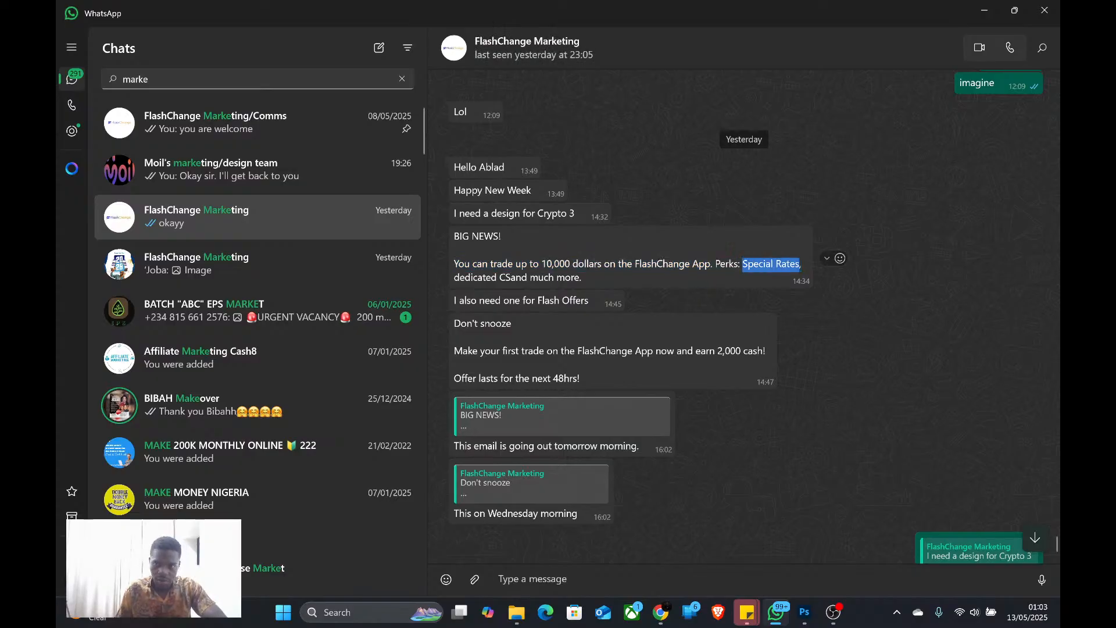
{"action": "key", "text": "alt+Tab"}
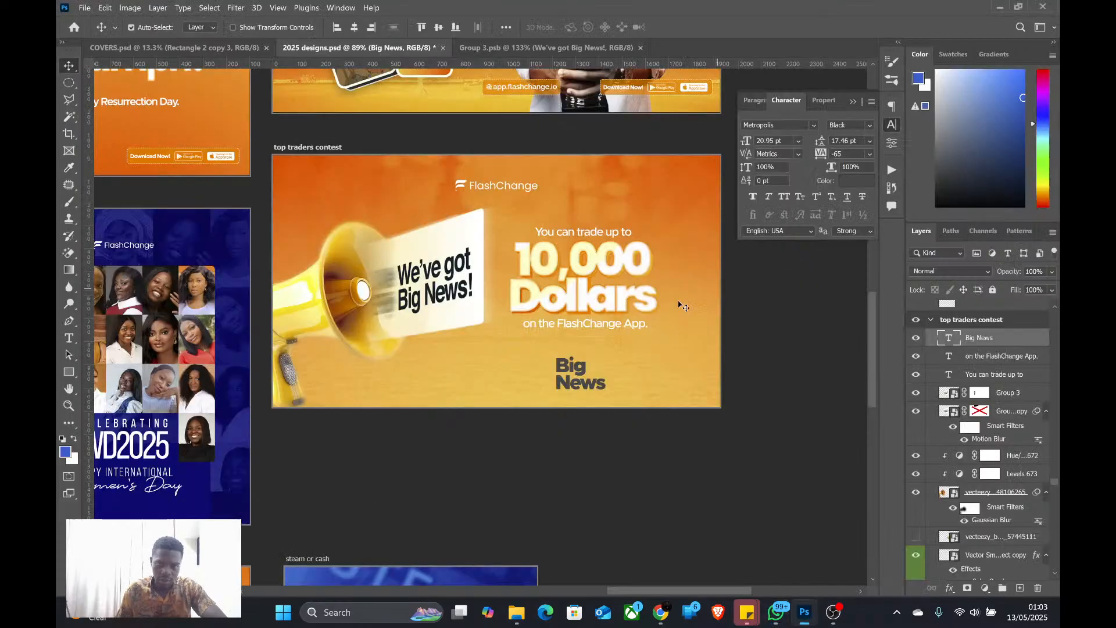
{"action": "double_click", "coordinate": [581, 368]}
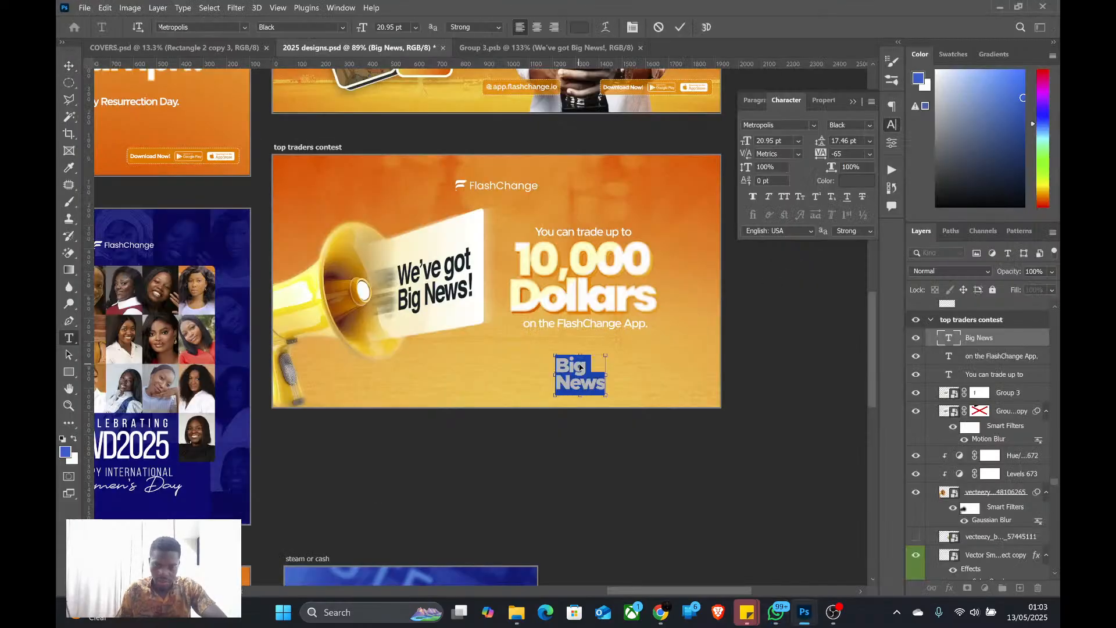
{"action": "key", "text": "ctrl+v"}
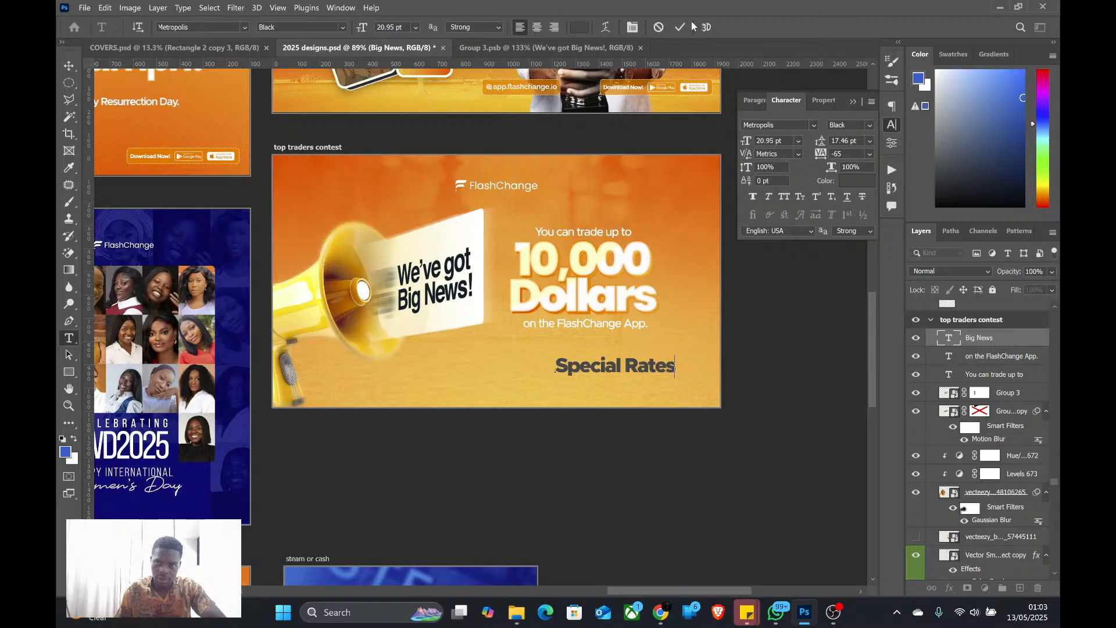
{"action": "left_click", "coordinate": [679, 27]}
{"action": "key", "text": "v"}
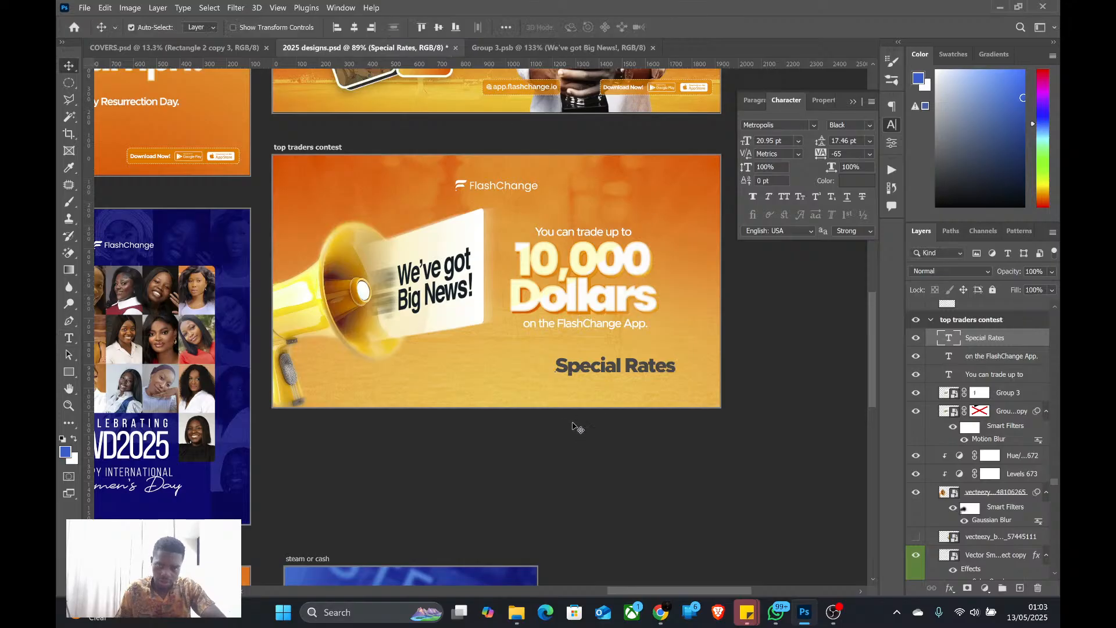
Set the "Special Rates" text to 14 pt Metropolis Medium and move it below the "We've got Big News!" label
{"action": "left_click", "coordinate": [799, 140]}
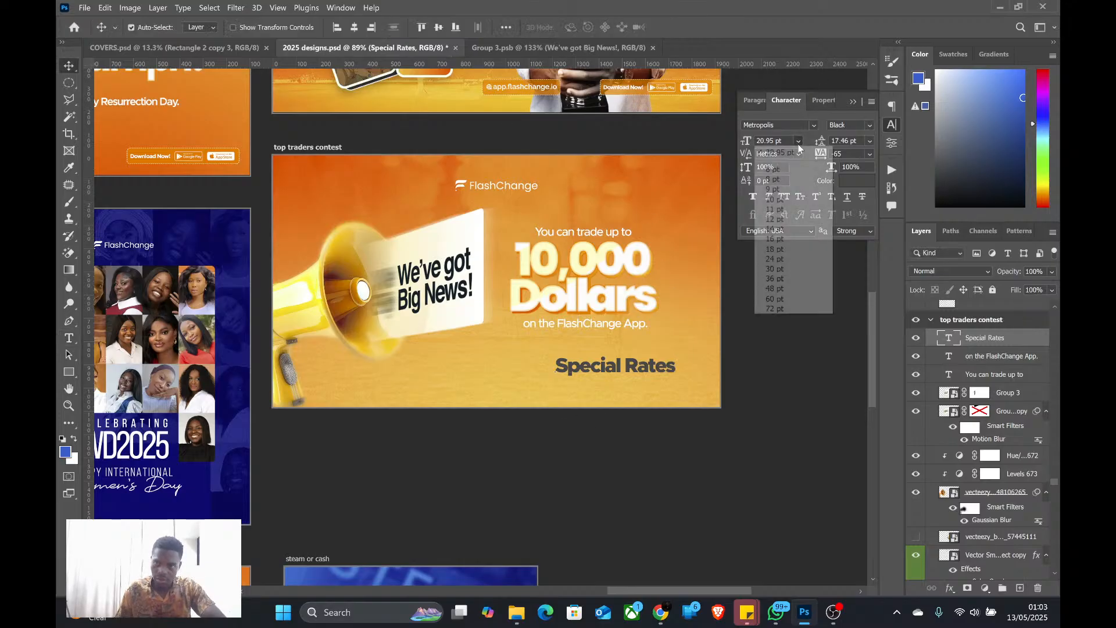
{"action": "left_click", "coordinate": [786, 230]}
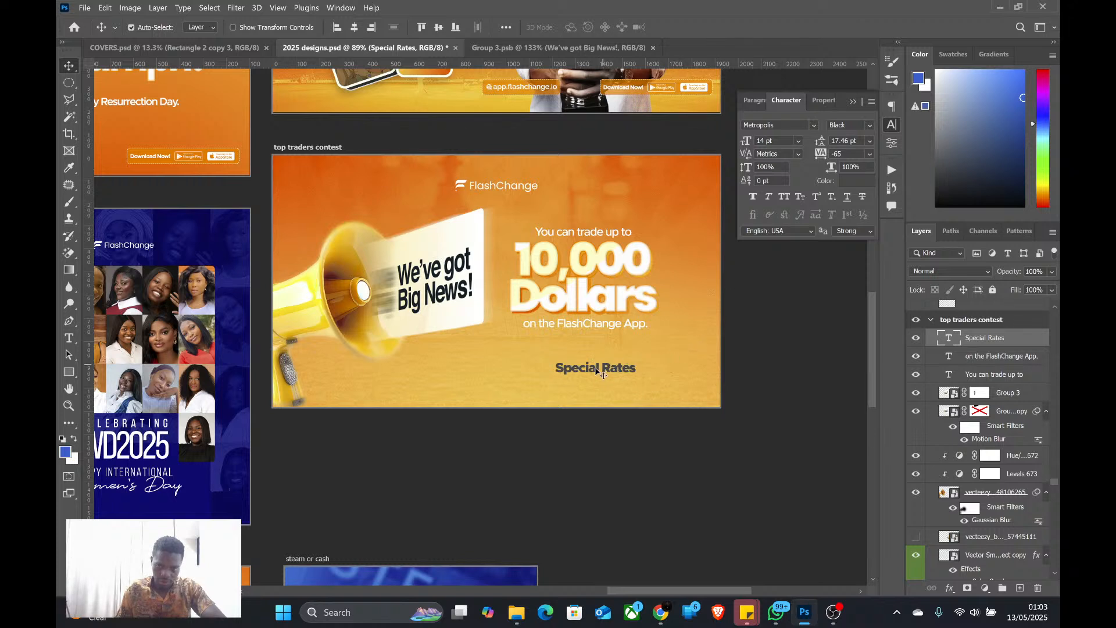
{"action": "left_click_drag", "start_coordinate": [596, 370], "coordinate": [446, 378]}
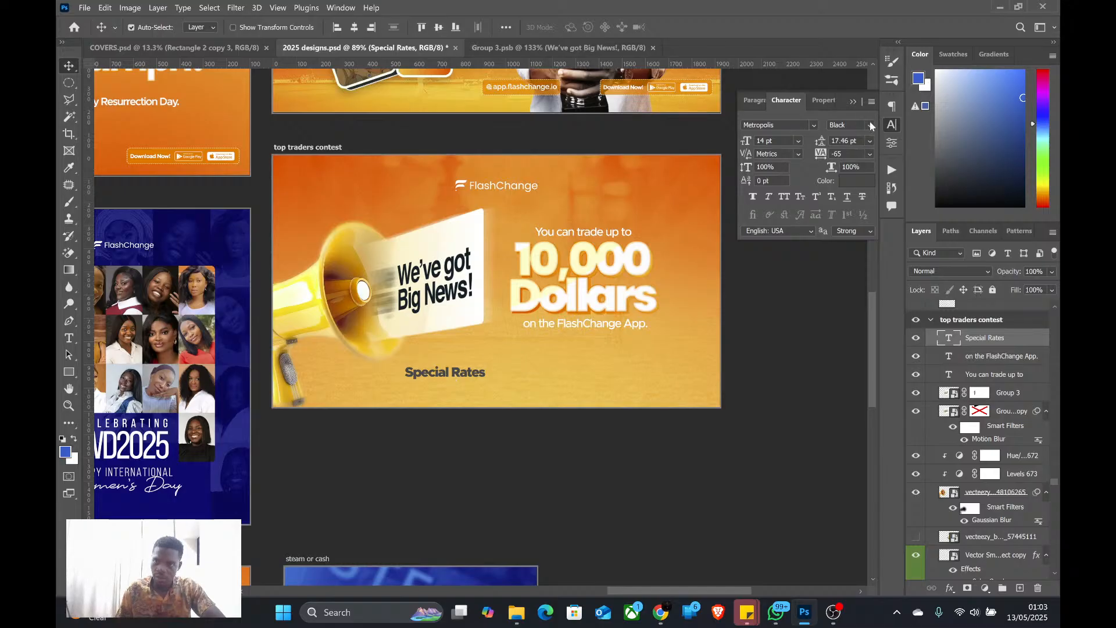
{"action": "left_click", "coordinate": [870, 126]}
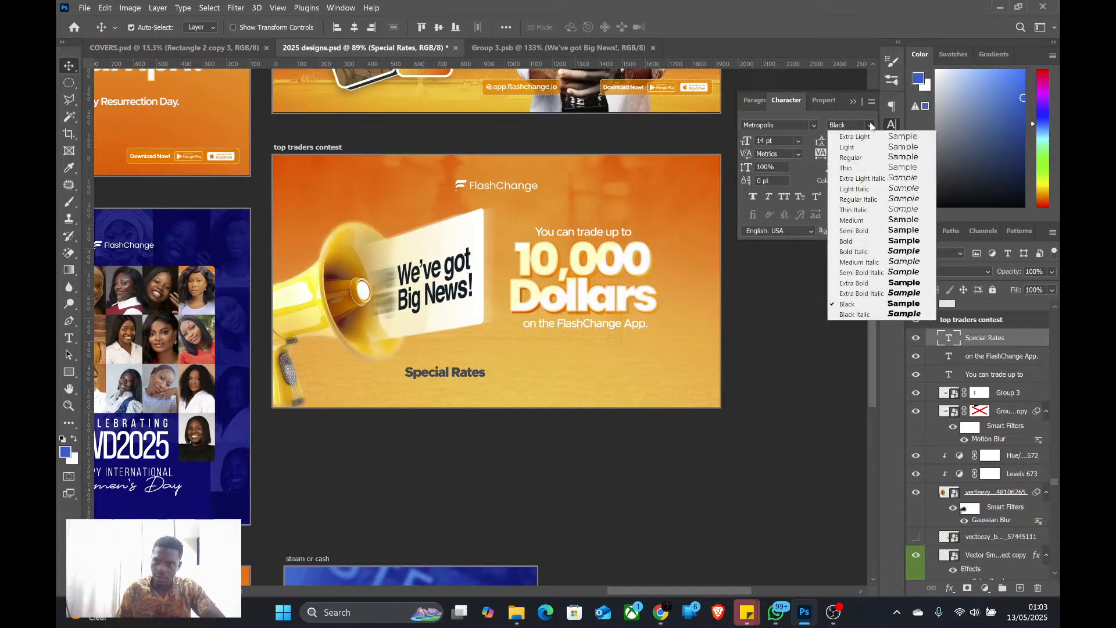
{"action": "left_click", "coordinate": [861, 221]}
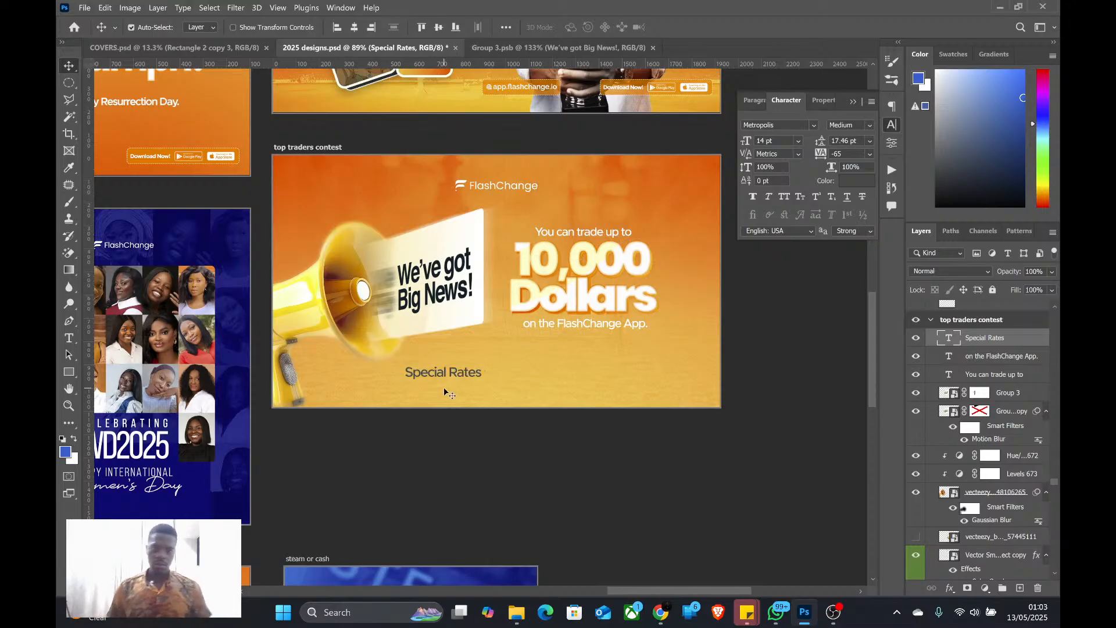
Copy the Rectangle 1 copy and Shape 1 copy layers from Group 3.psb into 2025 designs.psd and place them over the "Special Rates" text
{"action": "left_click", "coordinate": [518, 49]}
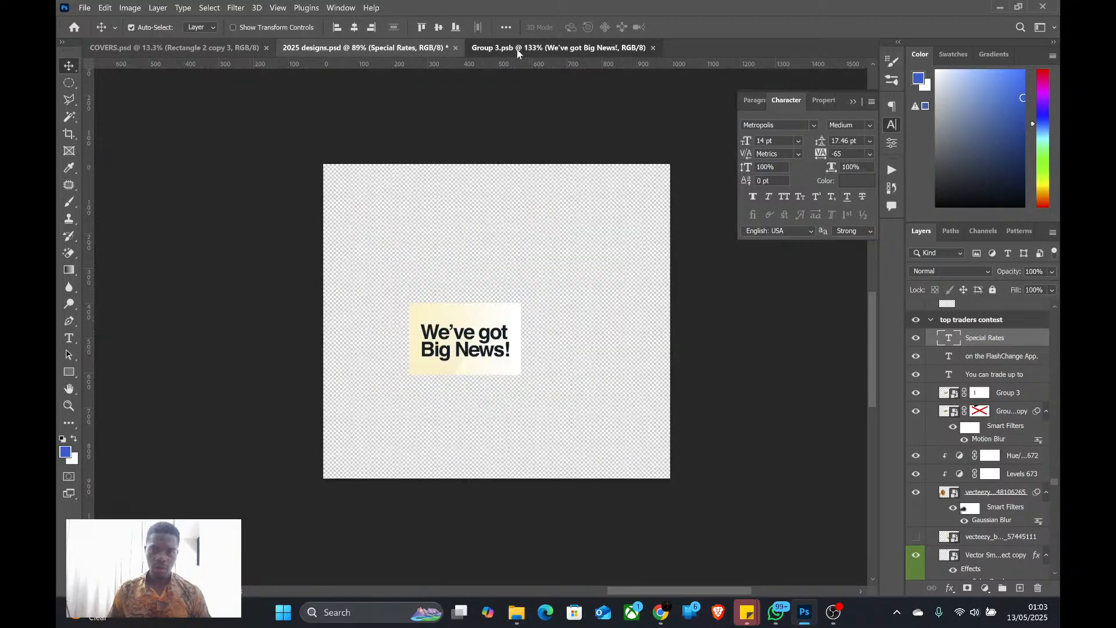
{"action": "left_click", "coordinate": [499, 314]}
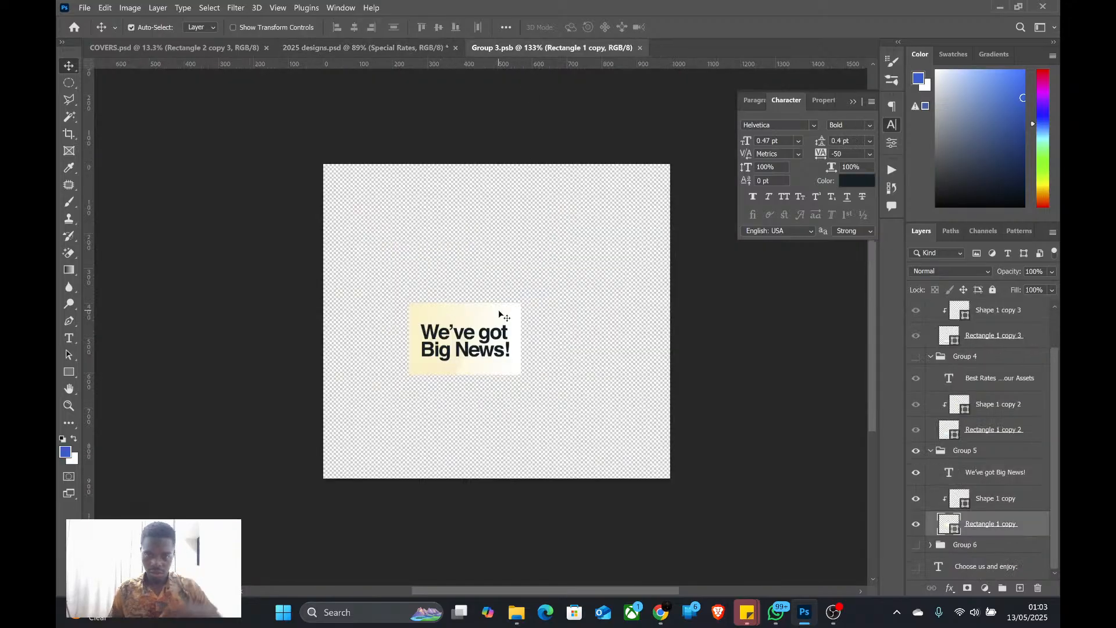
{"action": "left_click", "coordinate": [983, 499], "text": "shift"}
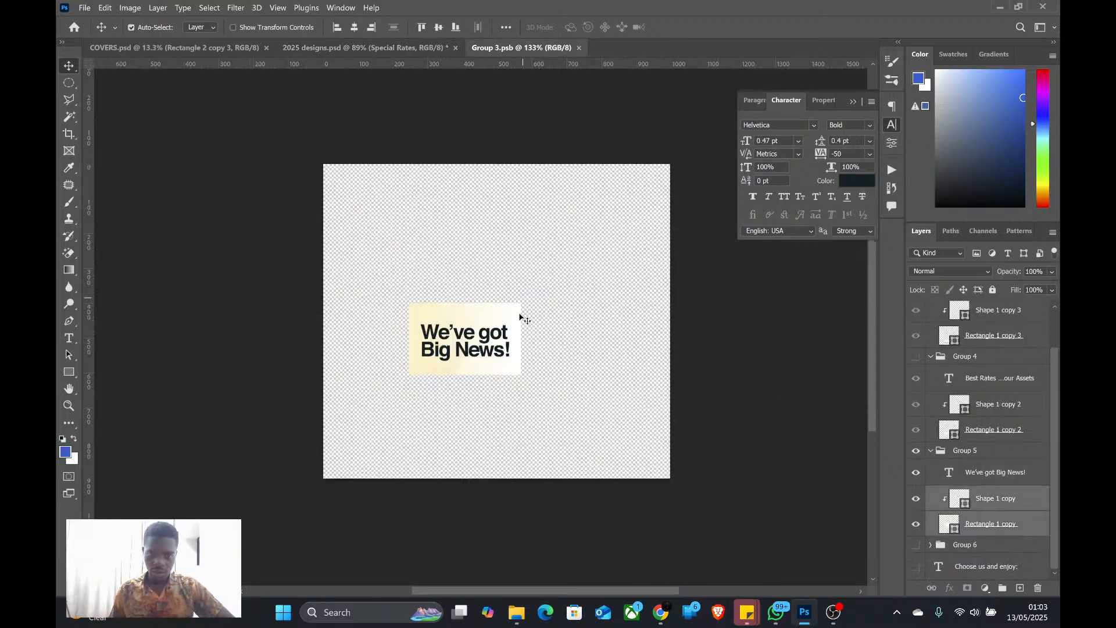
{"action": "left_click_drag", "start_coordinate": [512, 320], "coordinate": [372, 2]}
{"action": "left_click_drag", "start_coordinate": [381, 51], "coordinate": [508, 374]}
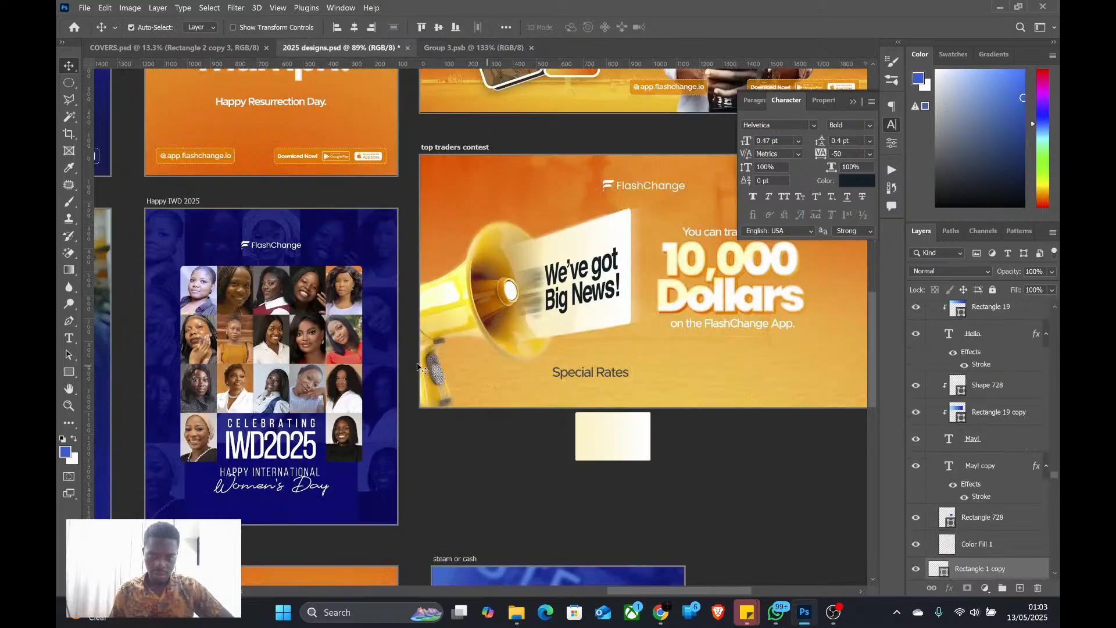
{"action": "scroll", "coordinate": [509, 373], "scroll_direction": "down", "scroll_amount": 3}
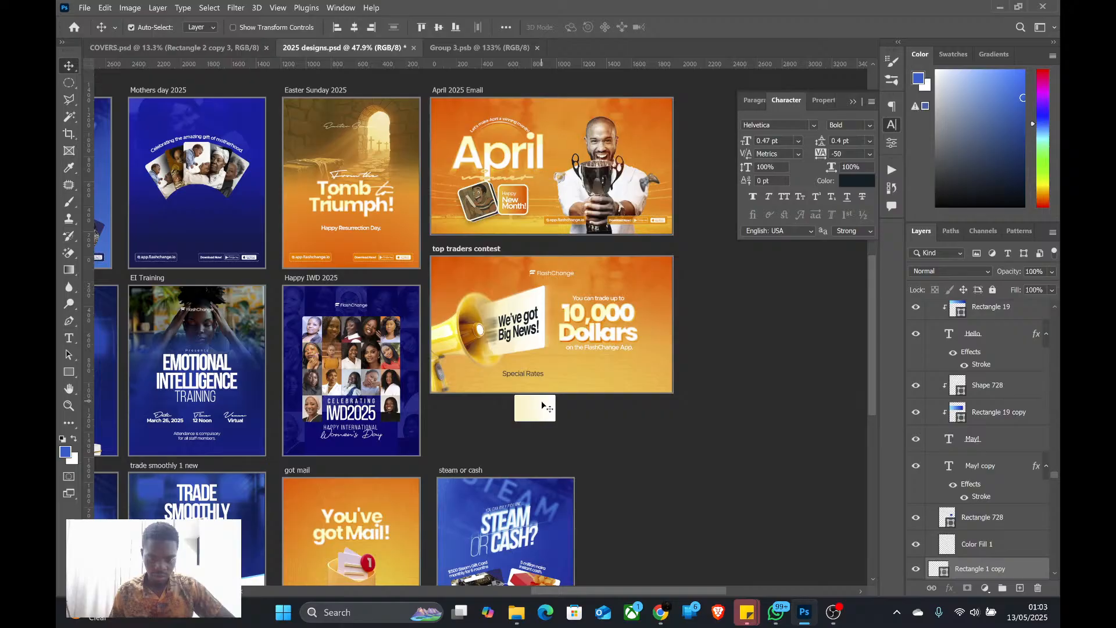
{"action": "left_click_drag", "start_coordinate": [543, 406], "coordinate": [530, 369]}
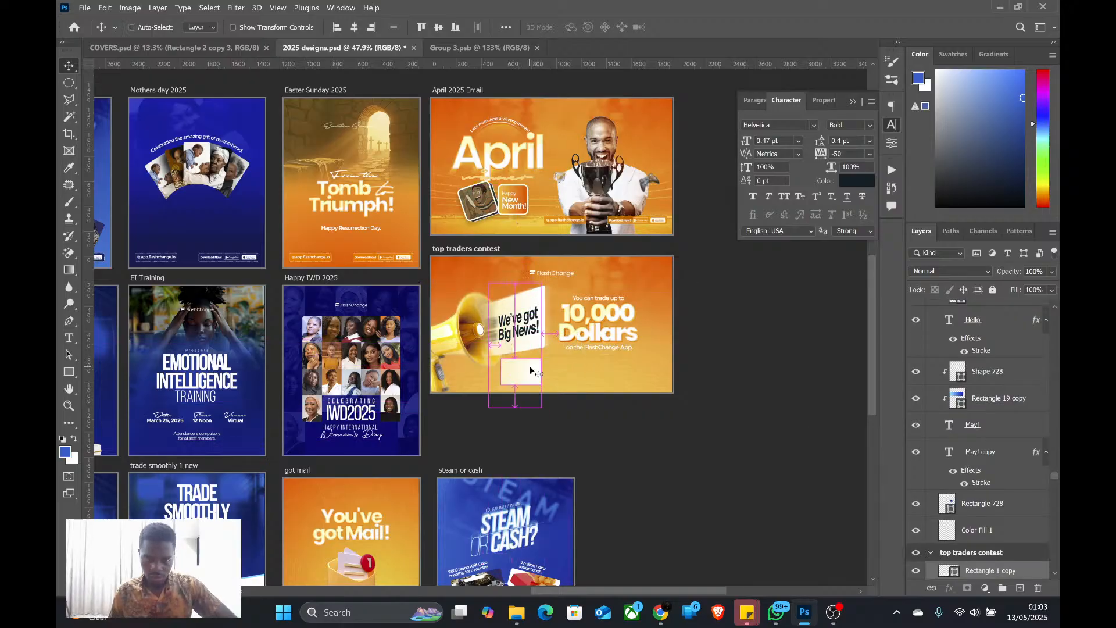
Save the document and move the "Special Rates" text layer above the Rectangle 1 copy and Shape 1 copy layers
{"action": "key", "text": "ctrl+s"}
{"action": "scroll", "coordinate": [1003, 503], "scroll_direction": "down", "scroll_amount": 2}
{"action": "scroll", "coordinate": [1002, 503], "scroll_direction": "down", "scroll_amount": 2}
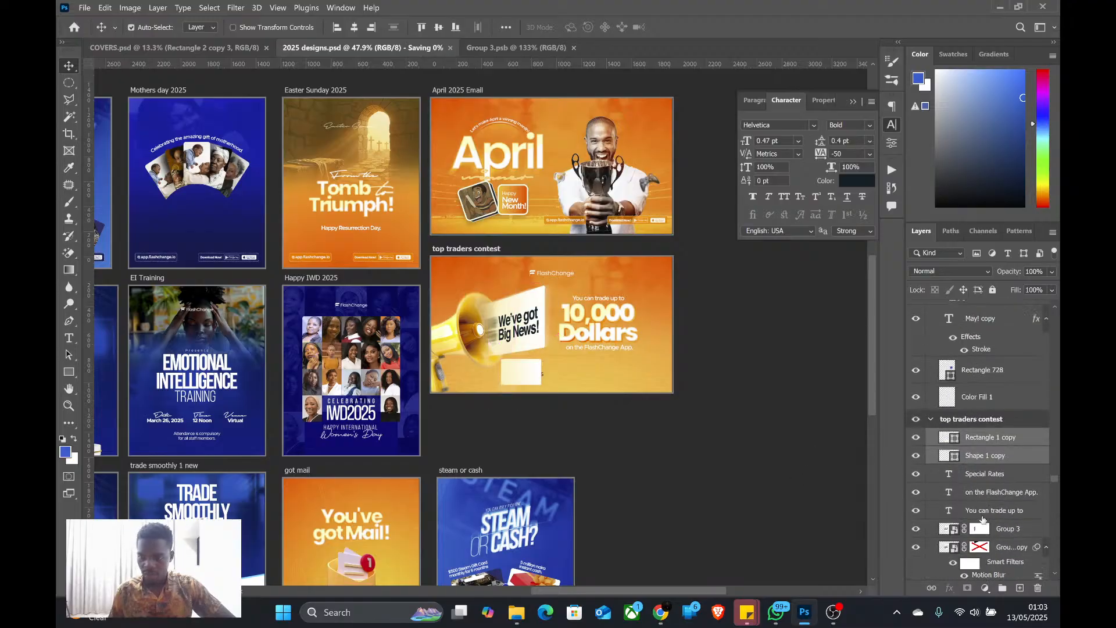
{"action": "left_click_drag", "start_coordinate": [999, 478], "coordinate": [985, 433]}
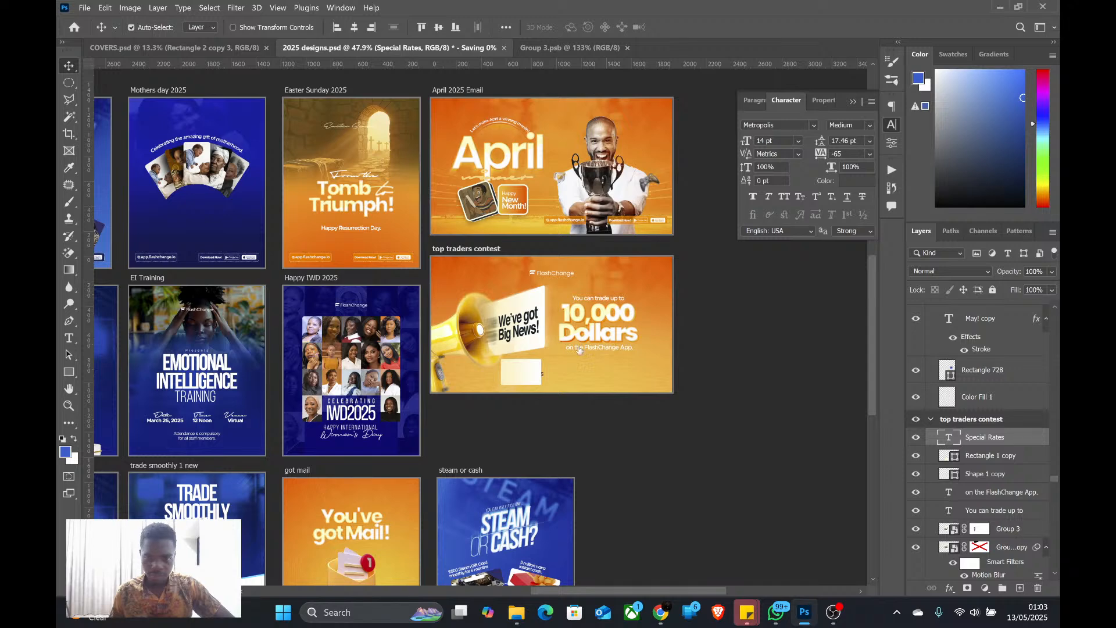
{"action": "scroll", "coordinate": [616, 368], "scroll_direction": "up", "scroll_amount": 3}
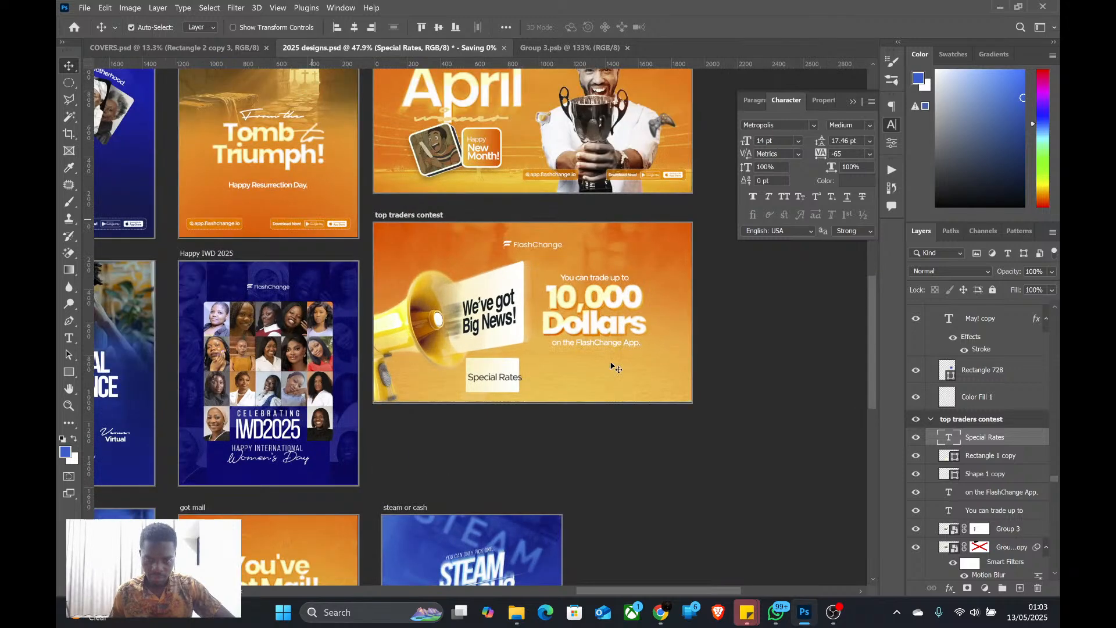
{"action": "scroll", "coordinate": [615, 368], "scroll_direction": "up", "scroll_amount": 2}
Transform both pasted shapes to 37.84% height, centre them behind "Special Rates" and widen them slightly on both sides of the text
{"action": "left_click", "coordinate": [988, 457]}
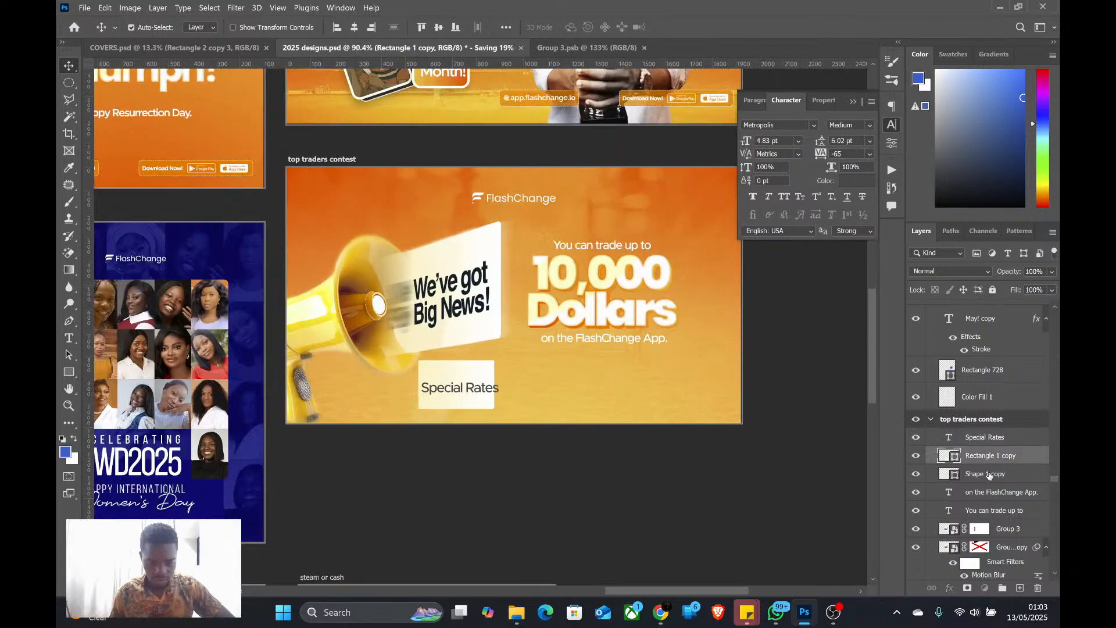
{"action": "left_click", "coordinate": [990, 474], "text": "shift"}
{"action": "key", "text": "ctrl+t"}
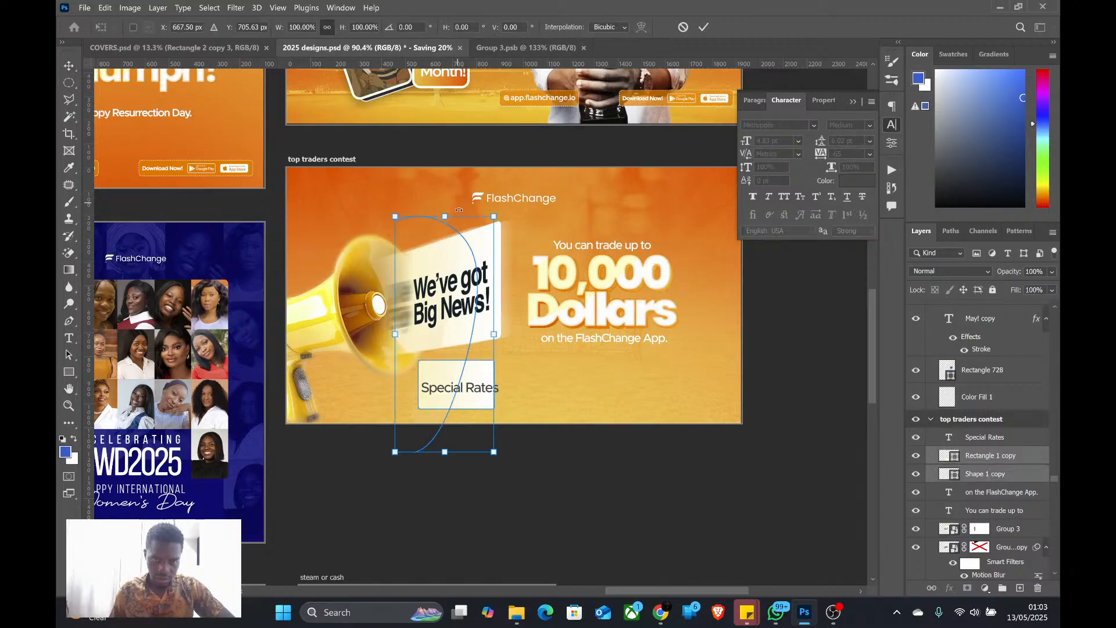
{"action": "left_click_drag", "start_coordinate": [459, 210], "coordinate": [455, 292]}
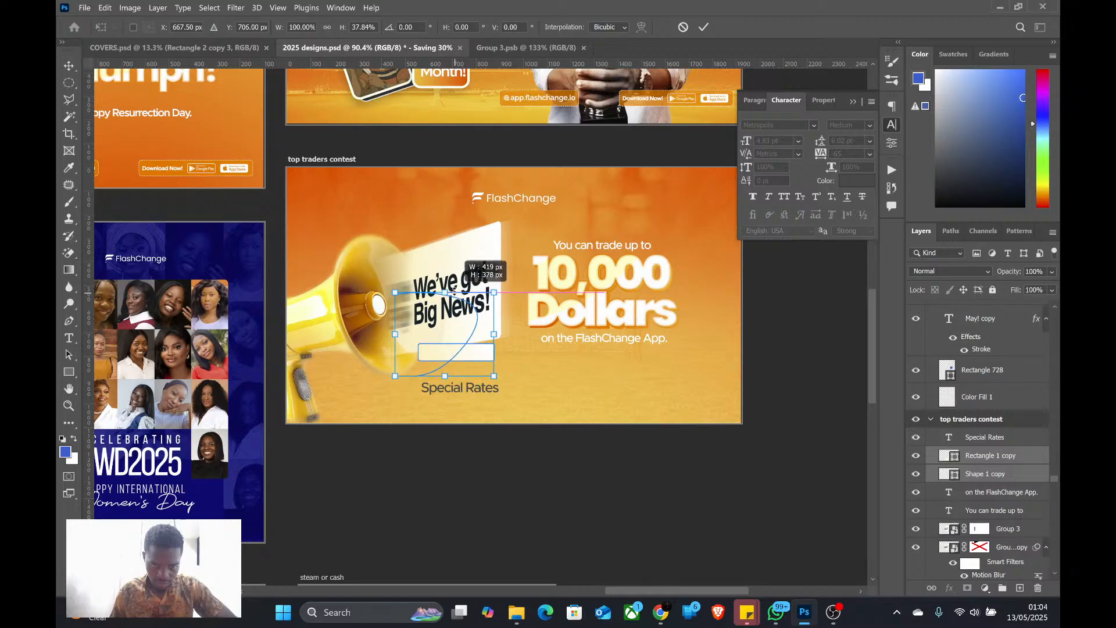
{"action": "left_click_drag", "start_coordinate": [441, 372], "coordinate": [443, 392]}
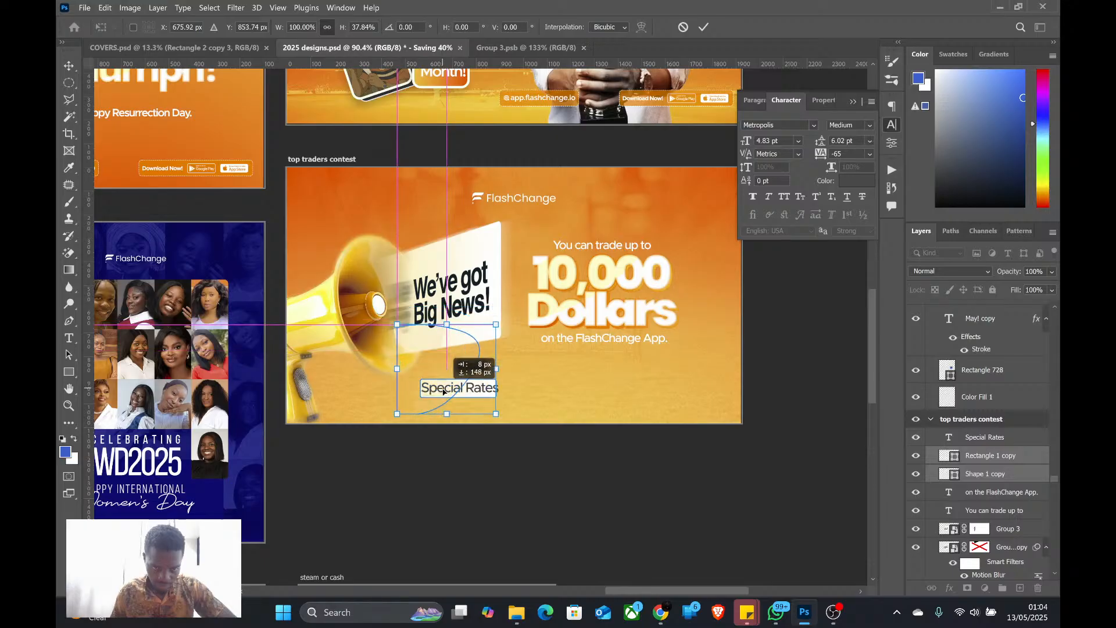
{"action": "left_click_drag", "start_coordinate": [496, 369], "coordinate": [504, 370]}
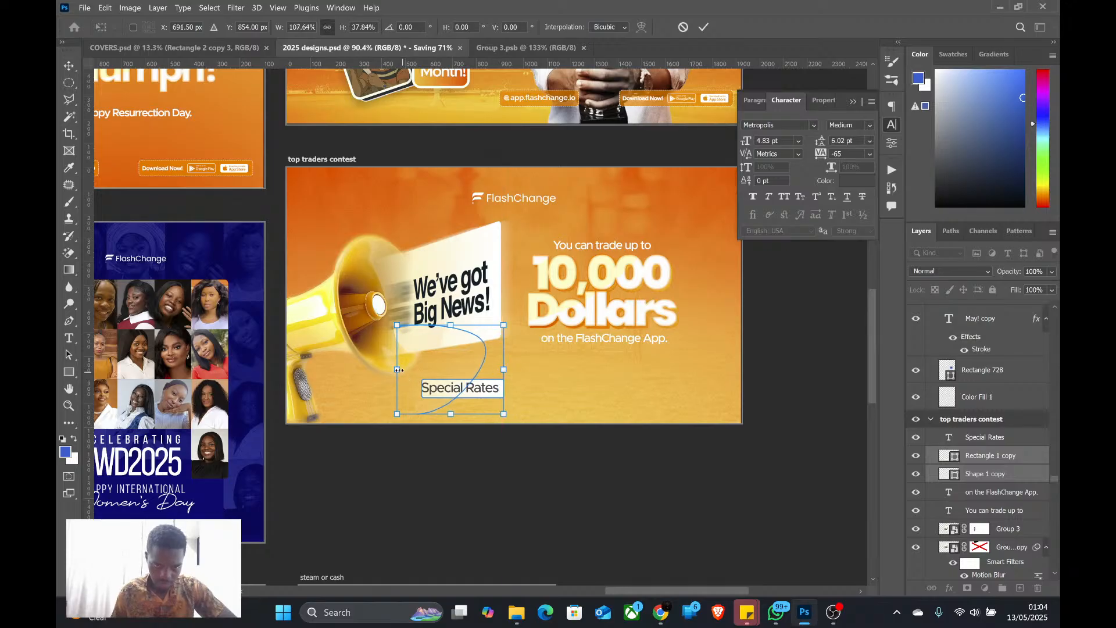
{"action": "left_click_drag", "start_coordinate": [397, 369], "coordinate": [387, 372]}
{"action": "key", "text": "Return"}
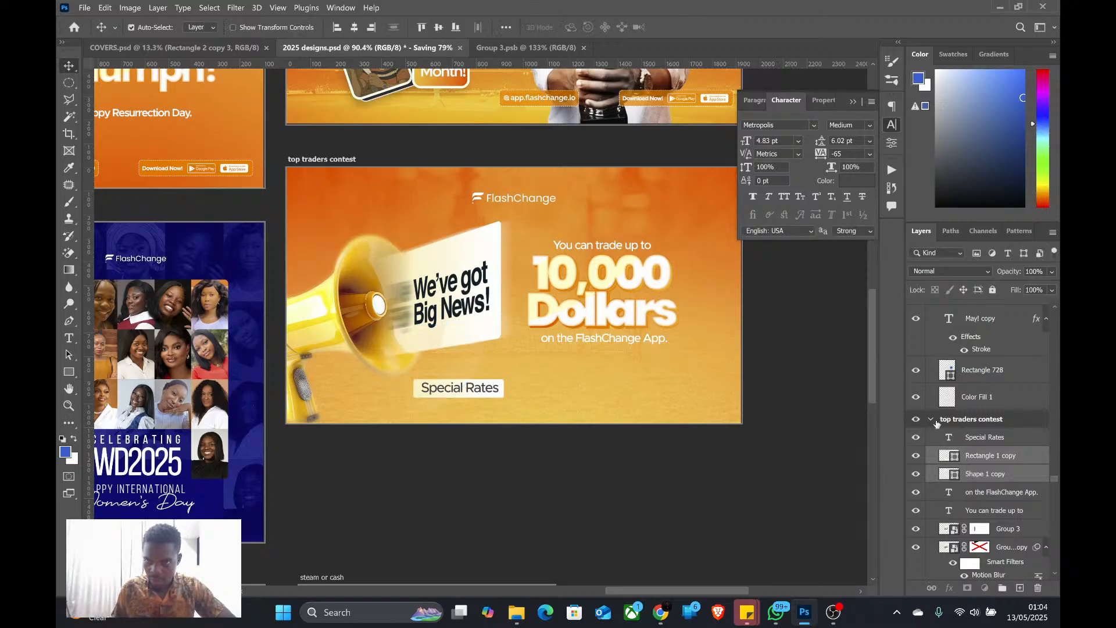
Check the Shape 1 copy layer's mask properties and delete the layer, leaving only the plain rectangle behind "Special Rates"
{"action": "left_click", "coordinate": [971, 474]}
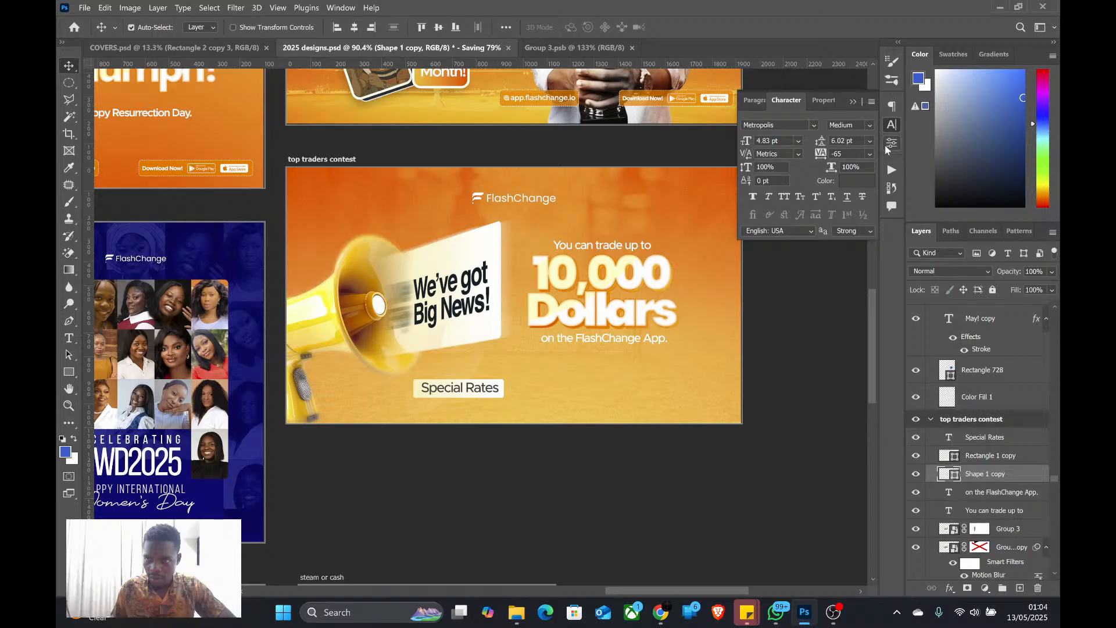
{"action": "left_click", "coordinate": [890, 145]}
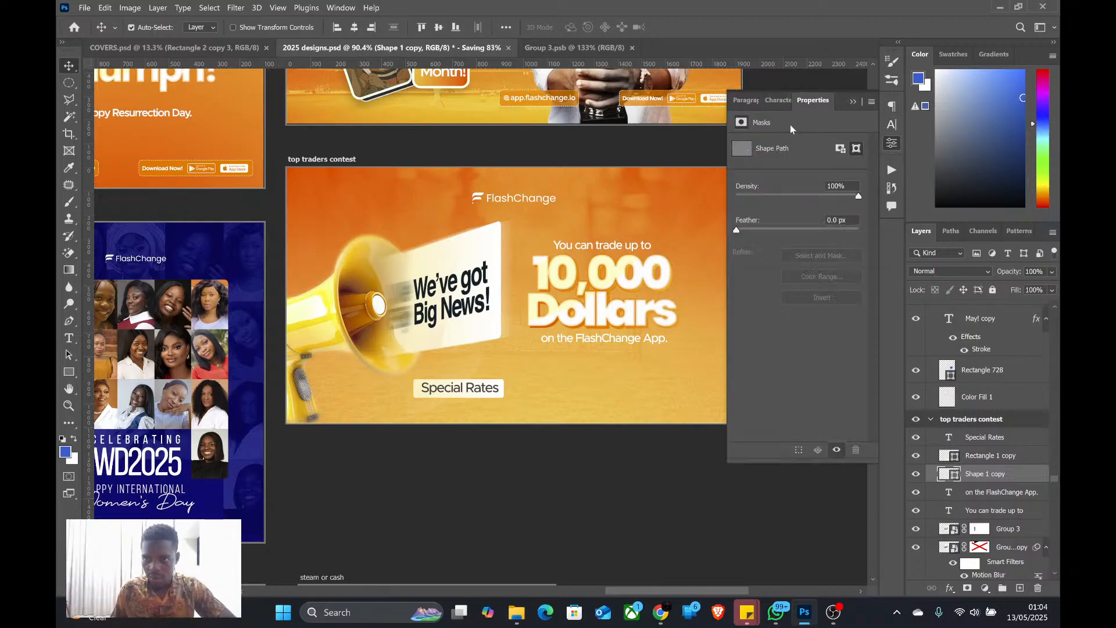
{"action": "left_click", "coordinate": [893, 143]}
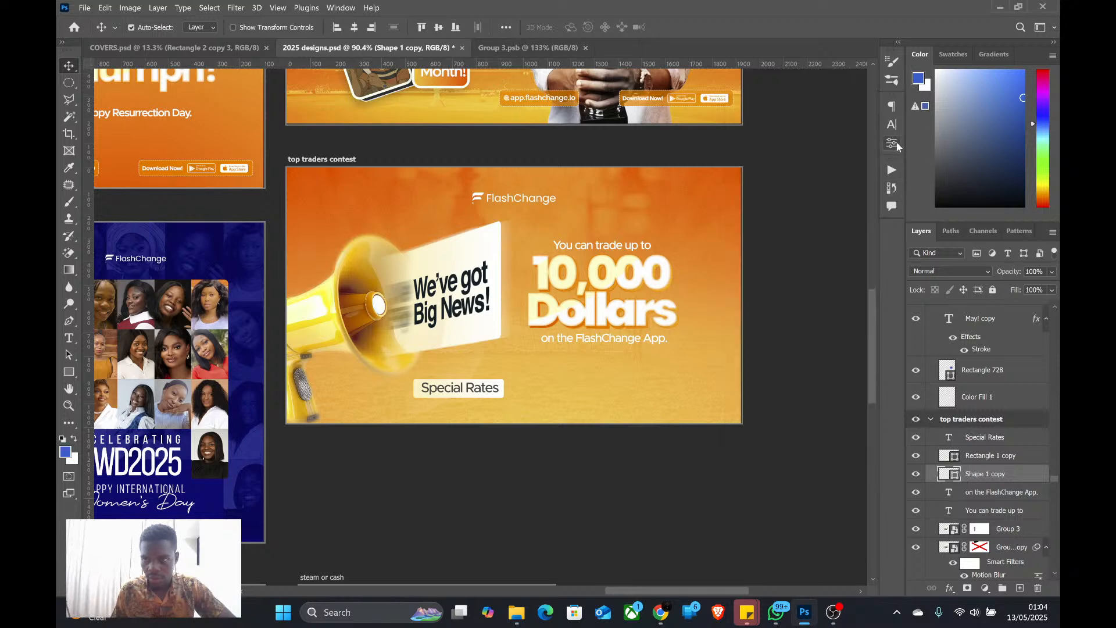
{"action": "left_click", "coordinate": [892, 143]}
{"action": "right_click", "coordinate": [992, 476]}
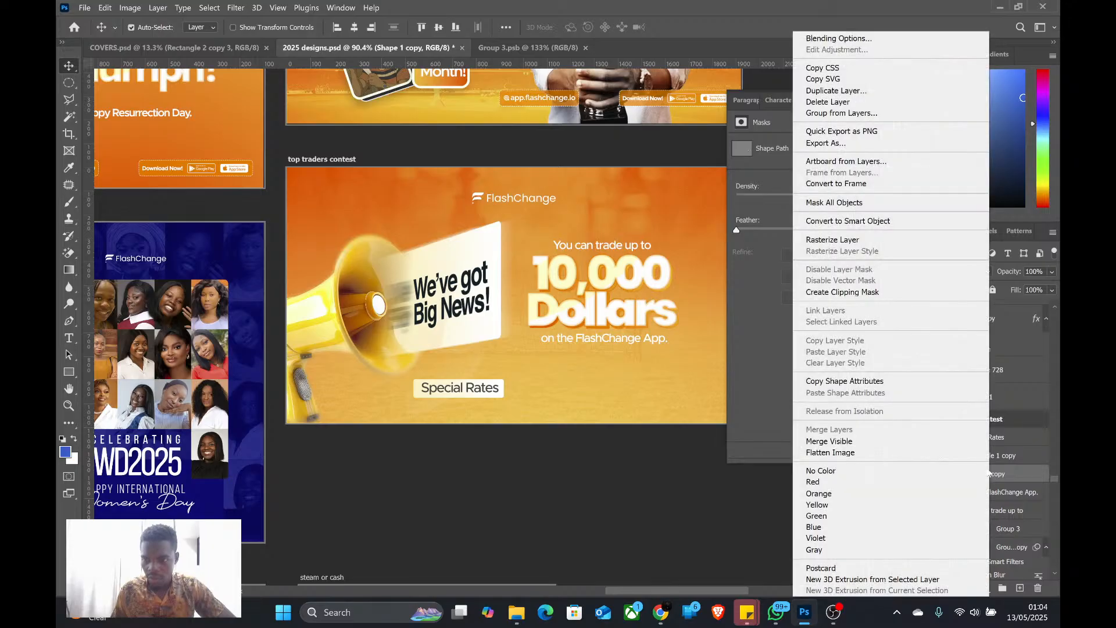
{"action": "left_click", "coordinate": [1048, 485]}
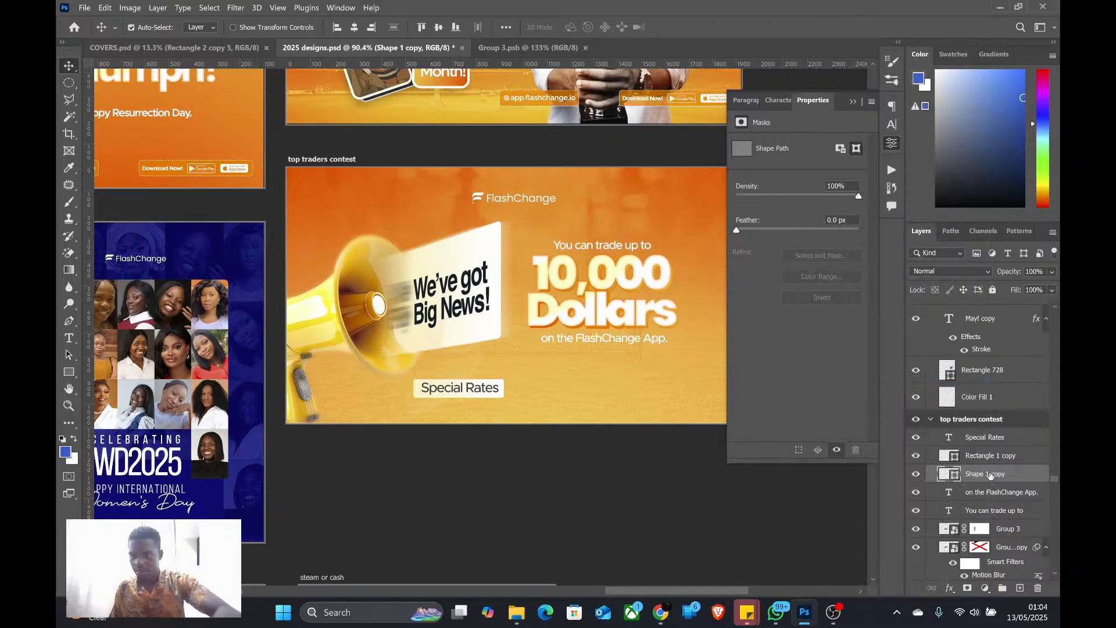
{"action": "key", "text": "Delete"}
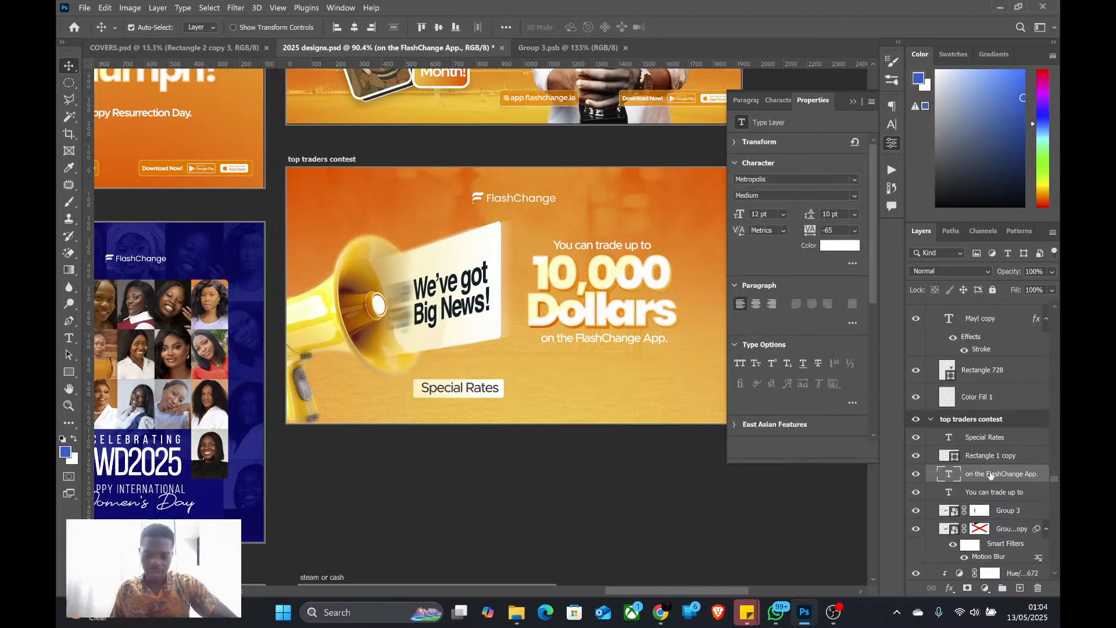
Undo the deletion of the Shape 1 copy layer and move that layer directly above Rectangle 1 copy
{"action": "key", "text": "u"}
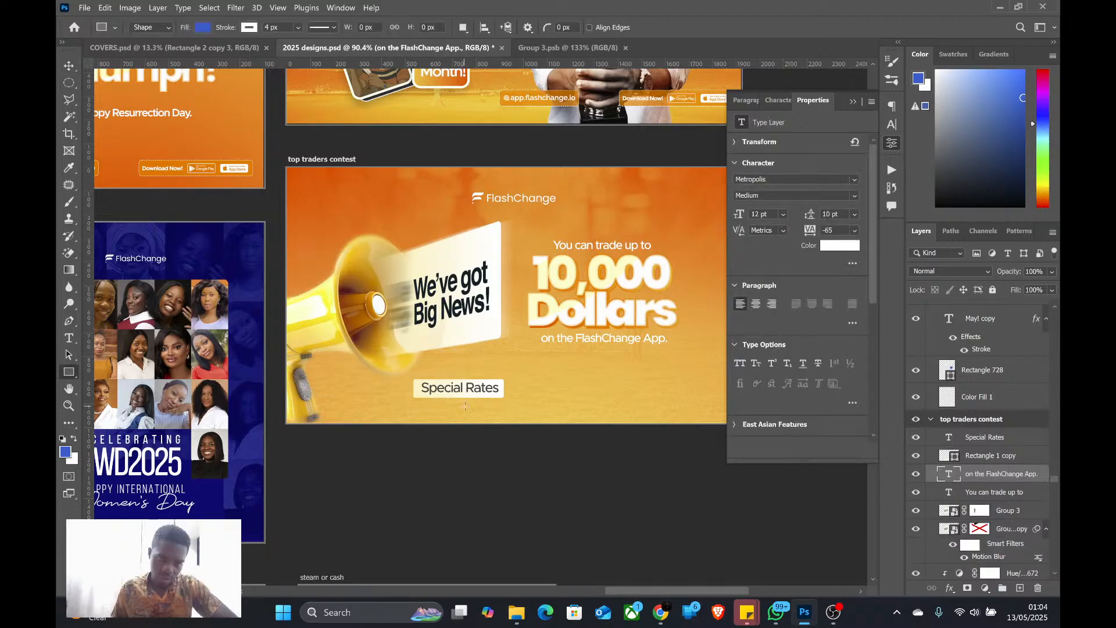
{"action": "left_click", "coordinate": [918, 456]}
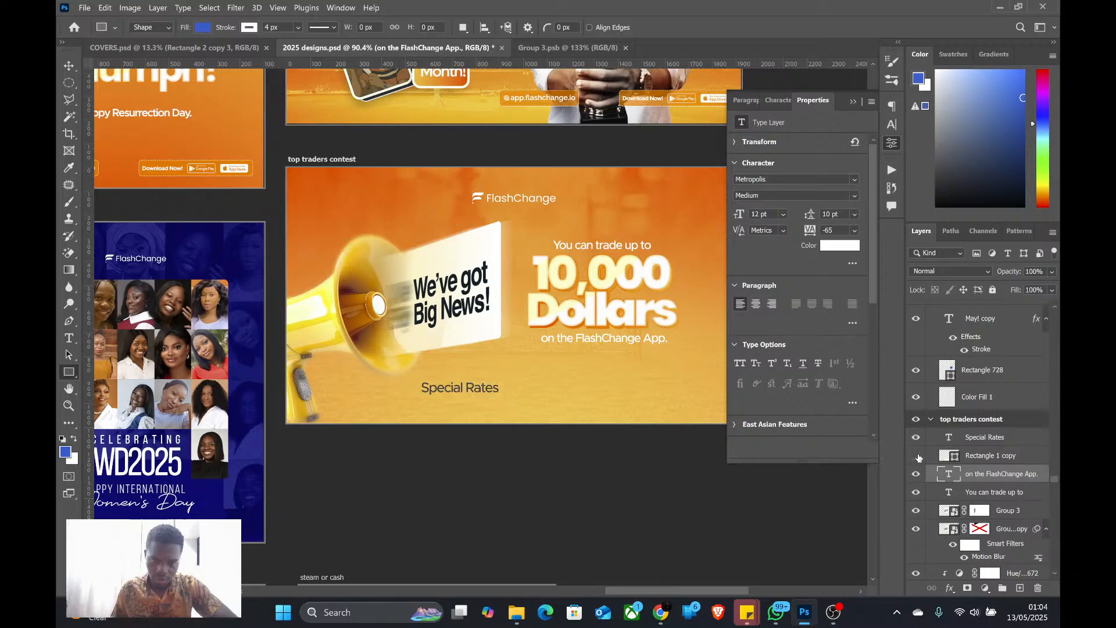
{"action": "left_click", "coordinate": [917, 457]}
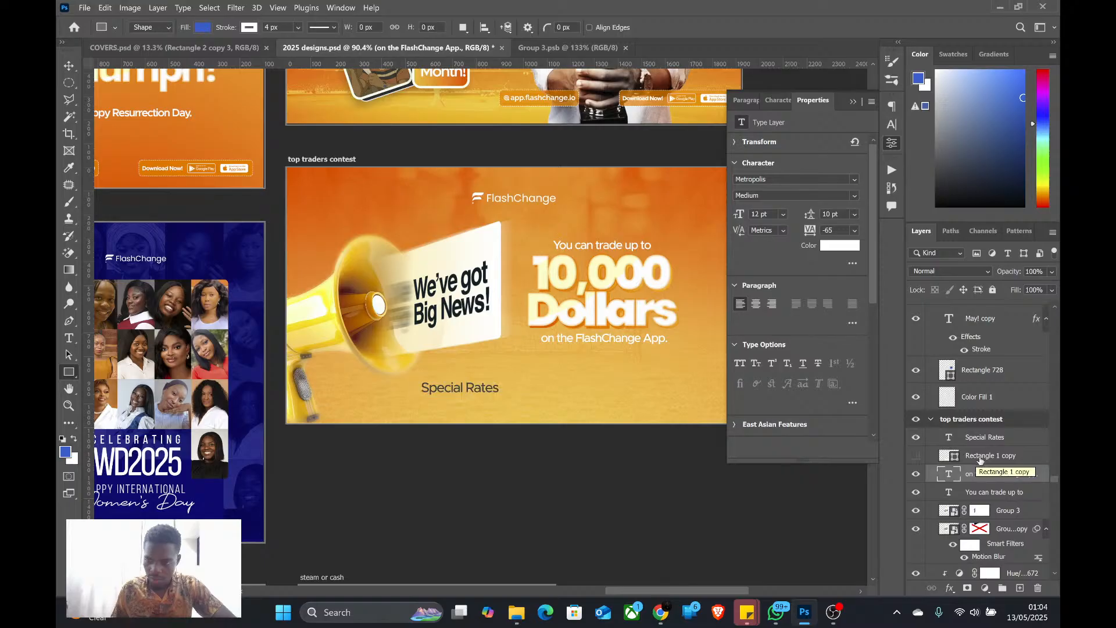
{"action": "key", "text": "ctrl+z"}
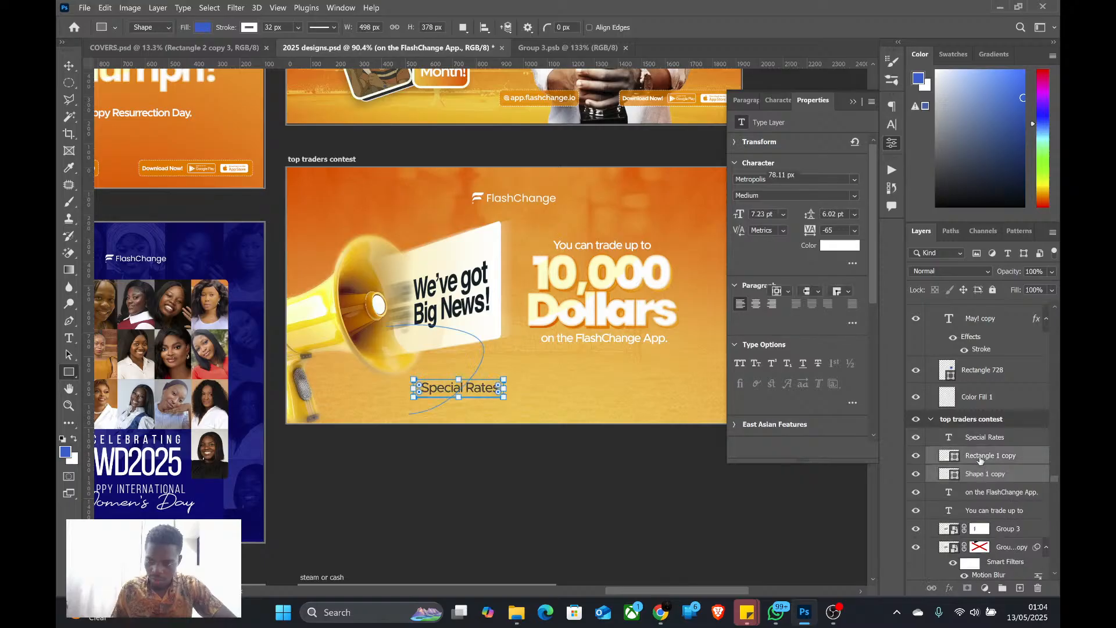
{"action": "left_click", "coordinate": [982, 459]}
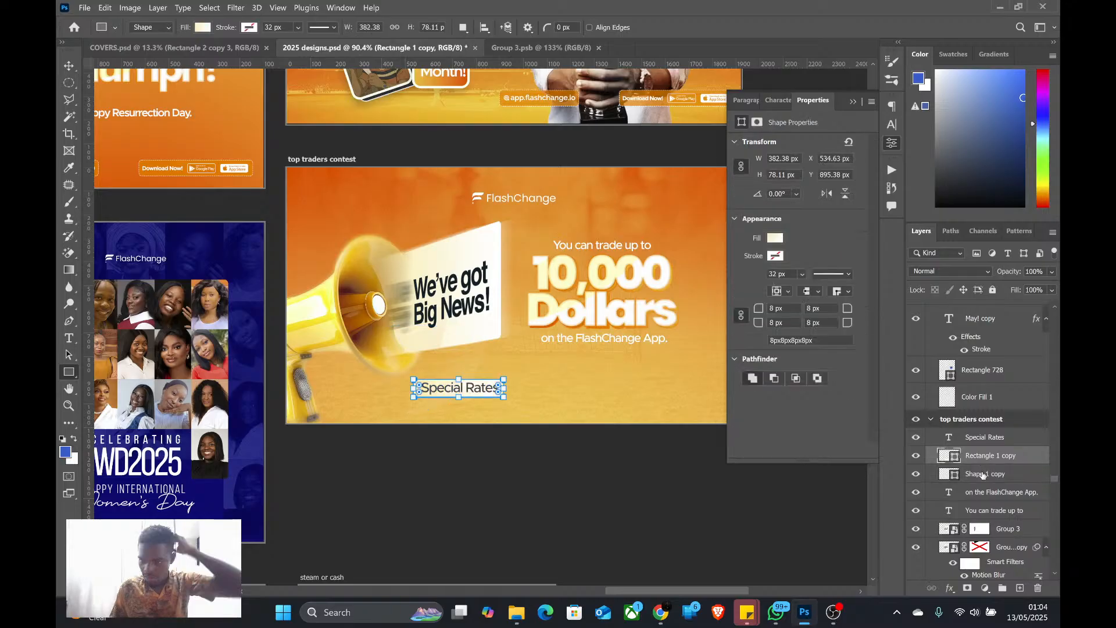
{"action": "left_click_drag", "start_coordinate": [983, 476], "coordinate": [987, 454]}
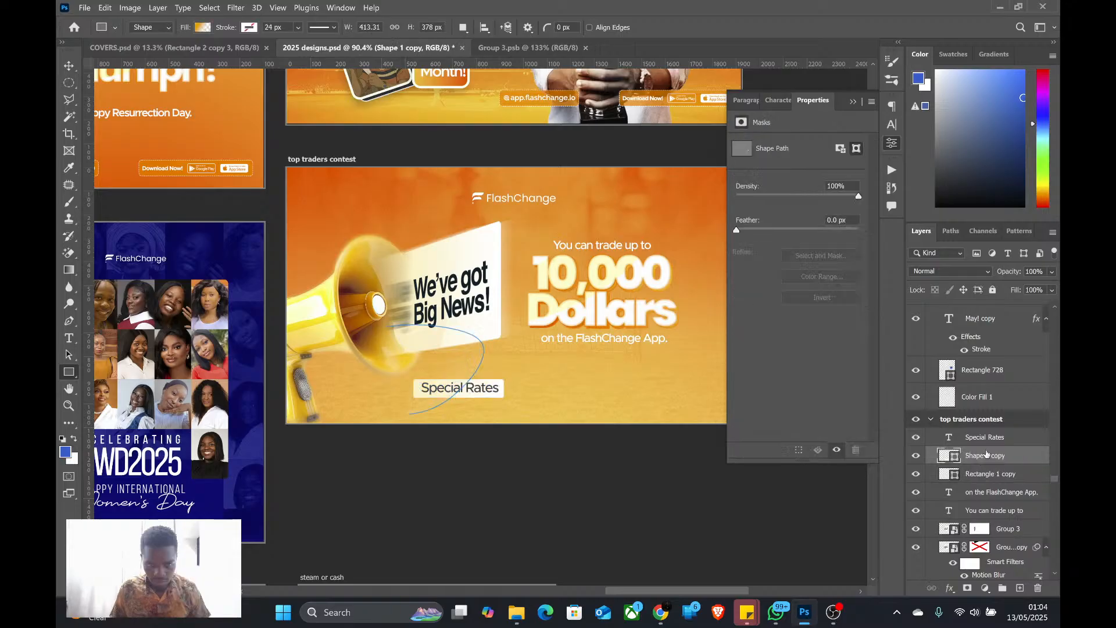
Change the Shape 1 copy layer's gradient fill to the golden yellow-to-orange preset
{"action": "double_click", "coordinate": [950, 455]}
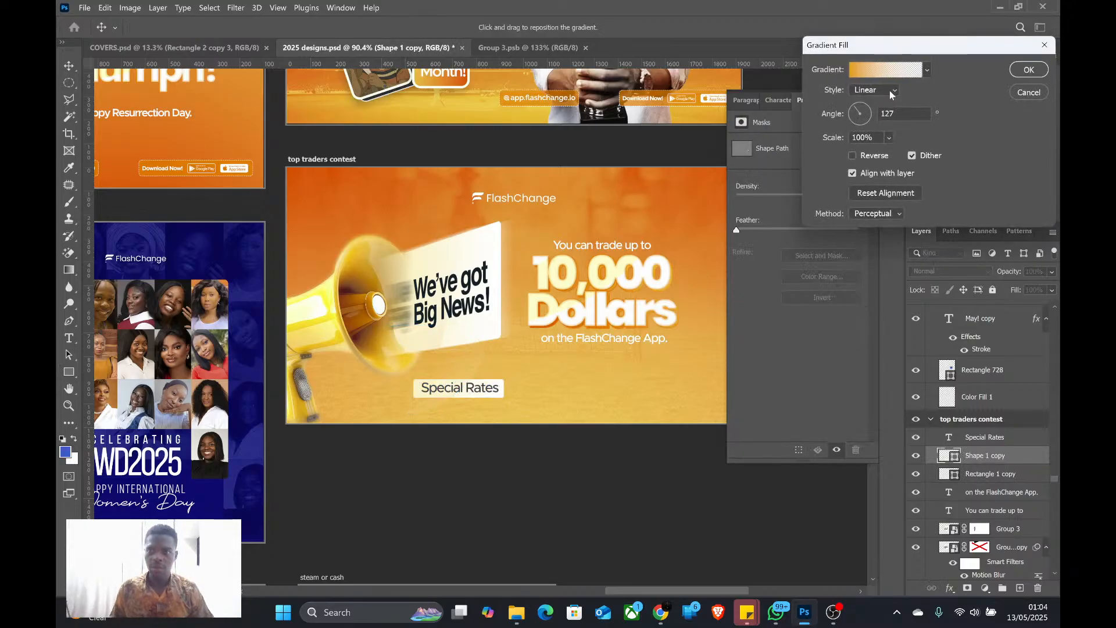
{"action": "left_click", "coordinate": [928, 70]}
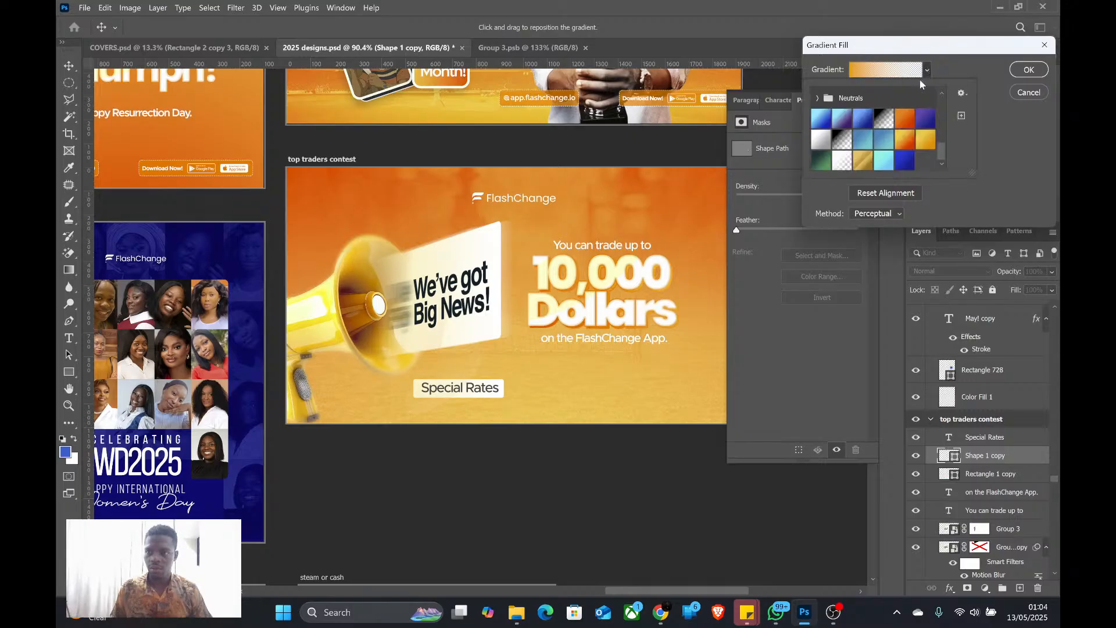
{"action": "left_click", "coordinate": [926, 138]}
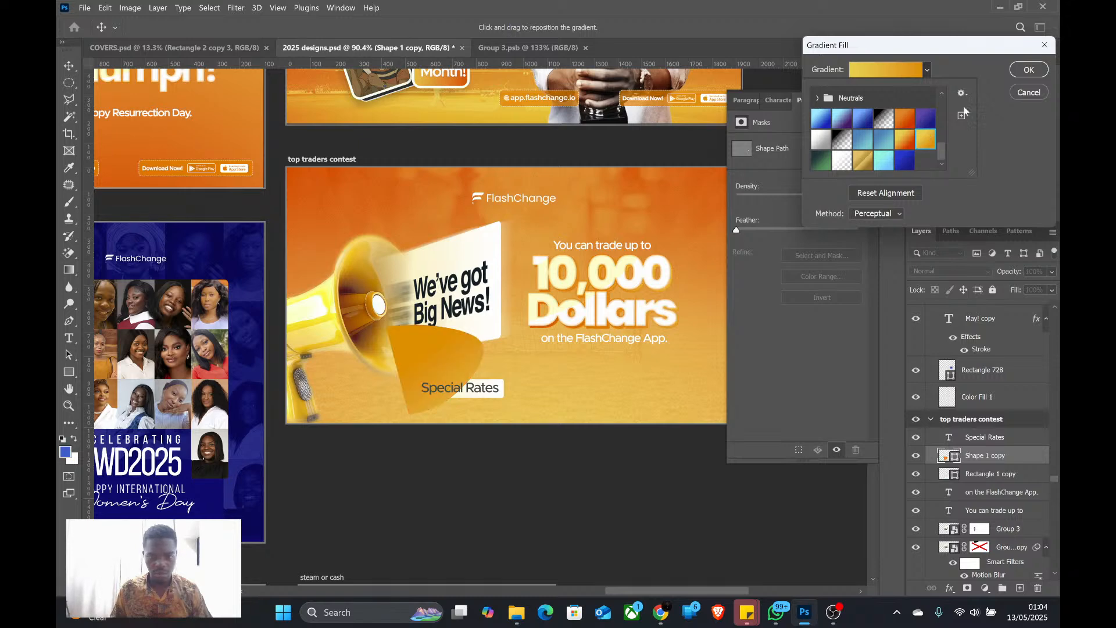
{"action": "left_click", "coordinate": [1034, 87]}
{"action": "left_click", "coordinate": [1034, 87]}
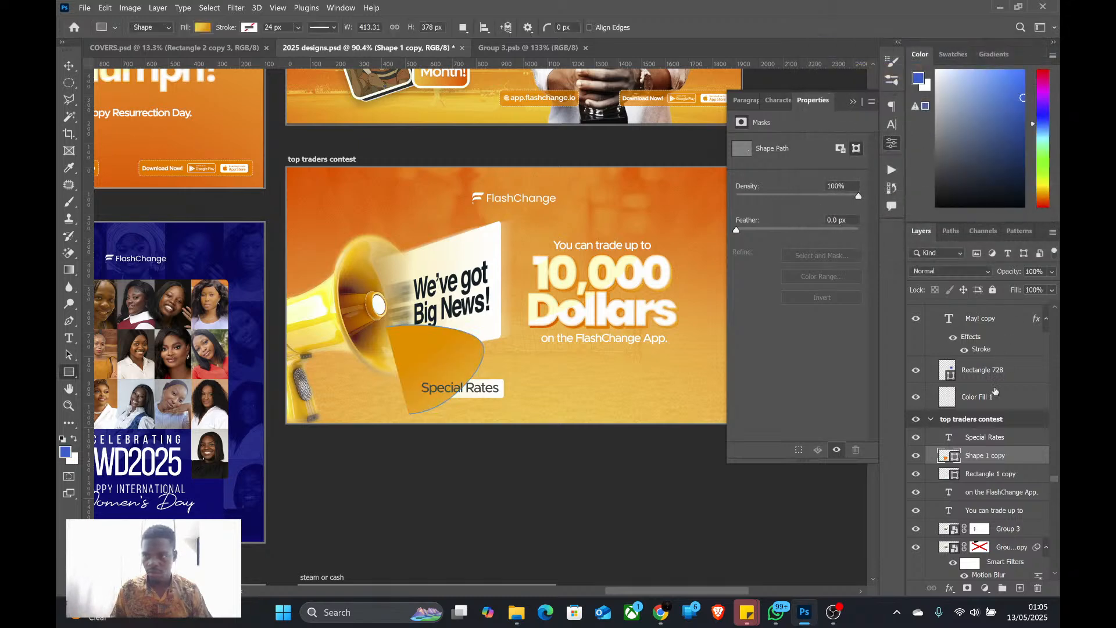
Clip Shape 1 copy to the Rectangle 1 copy layer and lower its opacity to 25%
{"action": "right_click", "coordinate": [977, 458]}
{"action": "left_click", "coordinate": [854, 292]}
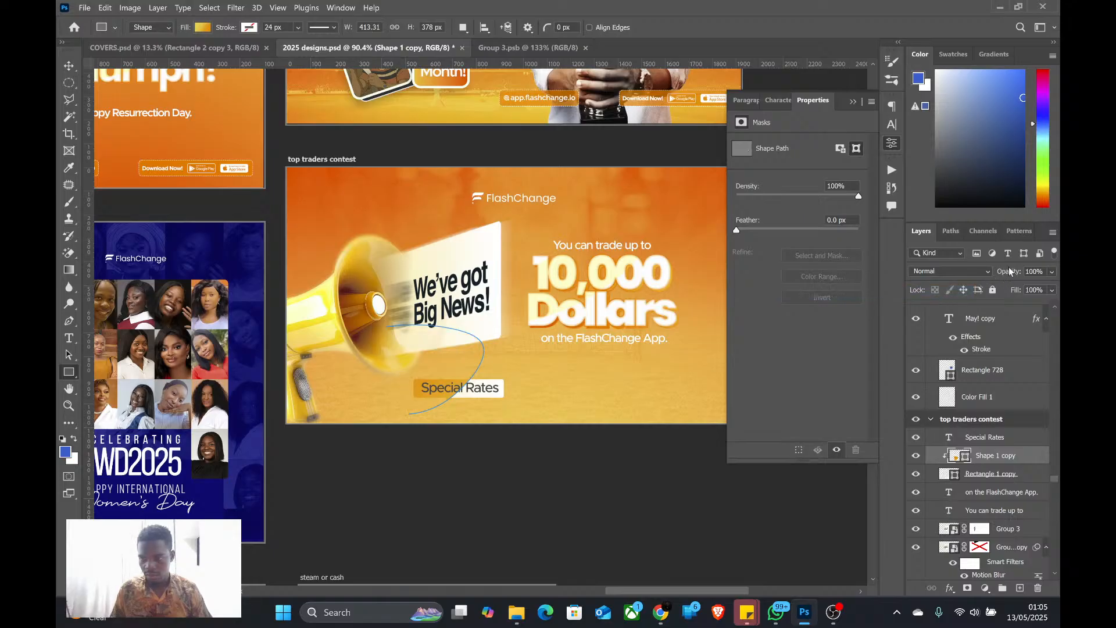
{"action": "left_click_drag", "start_coordinate": [1009, 269], "coordinate": [958, 276]}
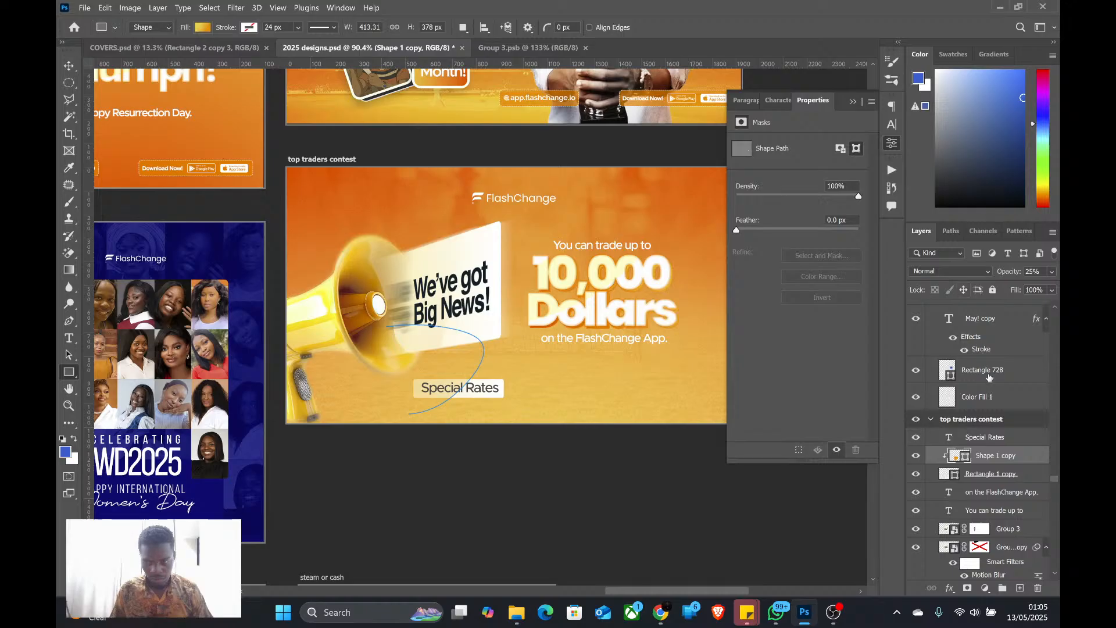
Round all corners of Rectangle 1 copy to 39.05 px and reduce the Shape 1 copy layer's opacity to 12%
{"action": "left_click", "coordinate": [985, 475]}
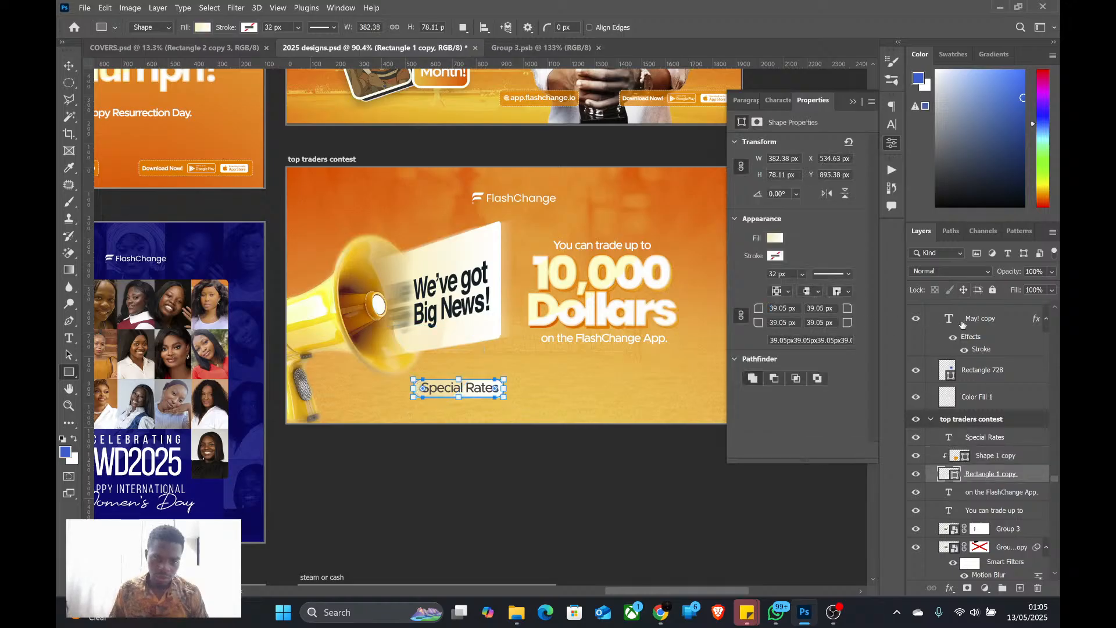
{"action": "left_click", "coordinate": [69, 66]}
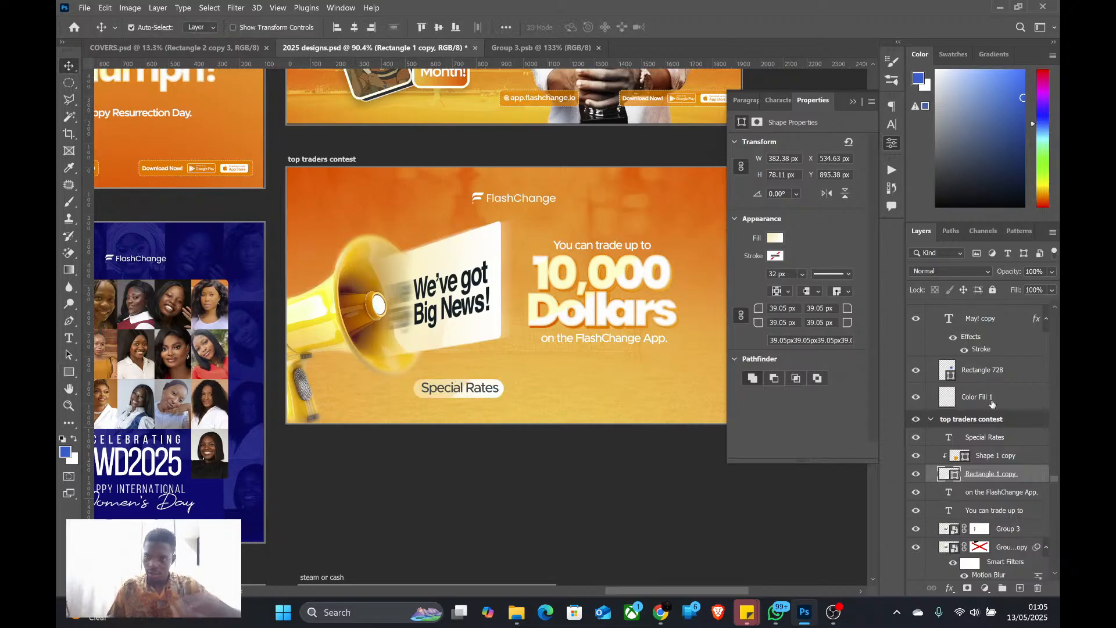
{"action": "left_click", "coordinate": [988, 457]}
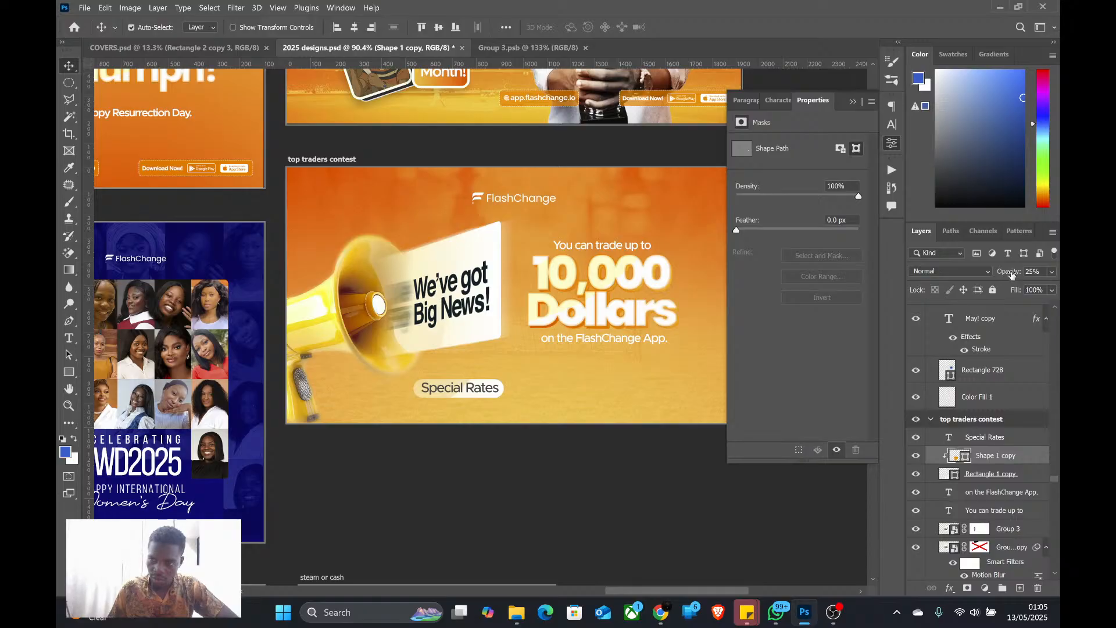
{"action": "left_click_drag", "start_coordinate": [1012, 274], "coordinate": [1003, 275]}
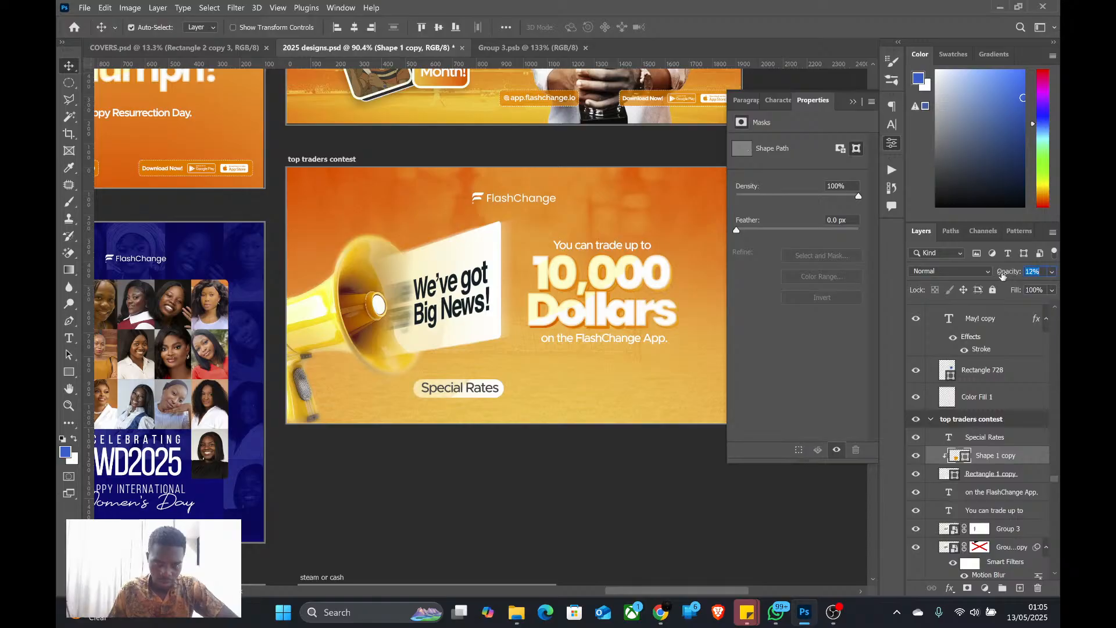
{"action": "scroll", "coordinate": [478, 381], "scroll_direction": "down", "scroll_amount": 1}
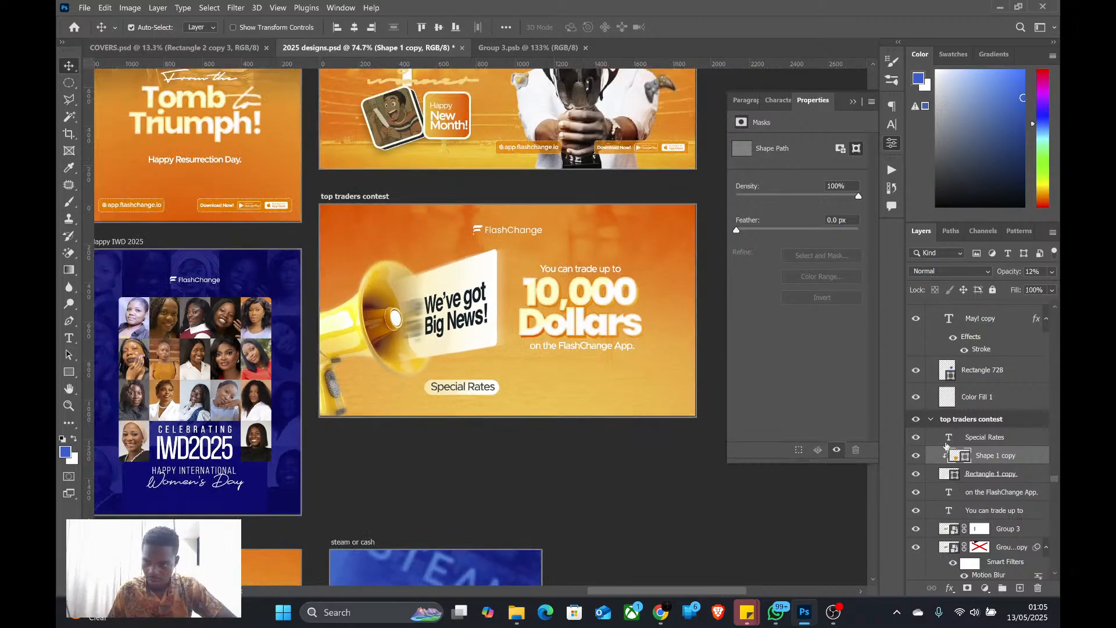
Align the "Special Rates" text and Rectangle 1 copy on their horizontal centres
{"action": "left_click", "coordinate": [980, 441]}
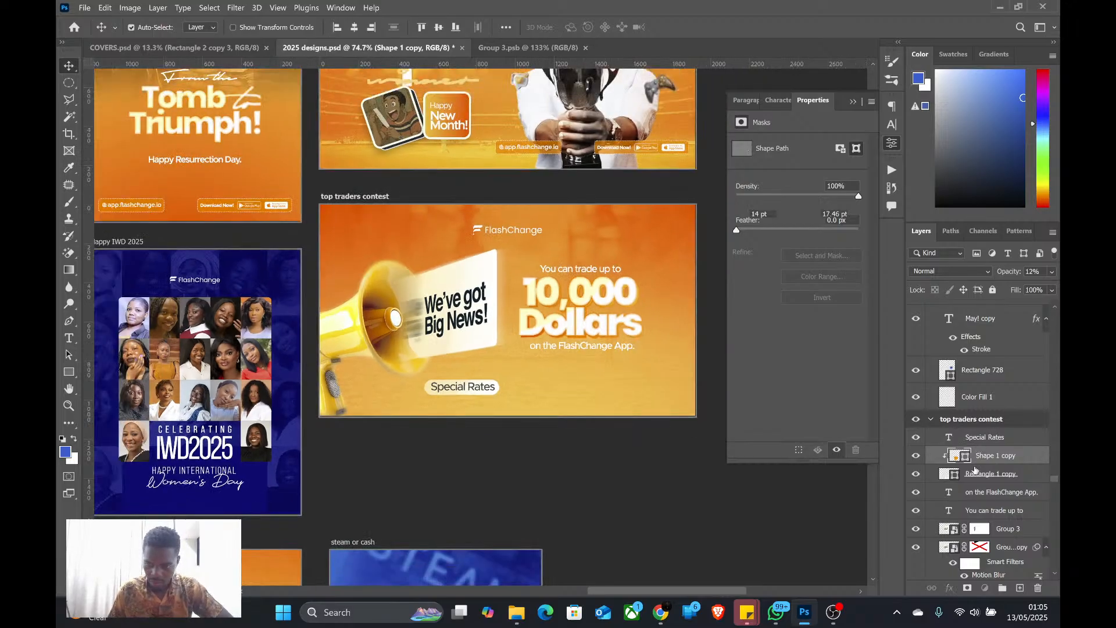
{"action": "left_click", "coordinate": [983, 475], "text": "ctrl"}
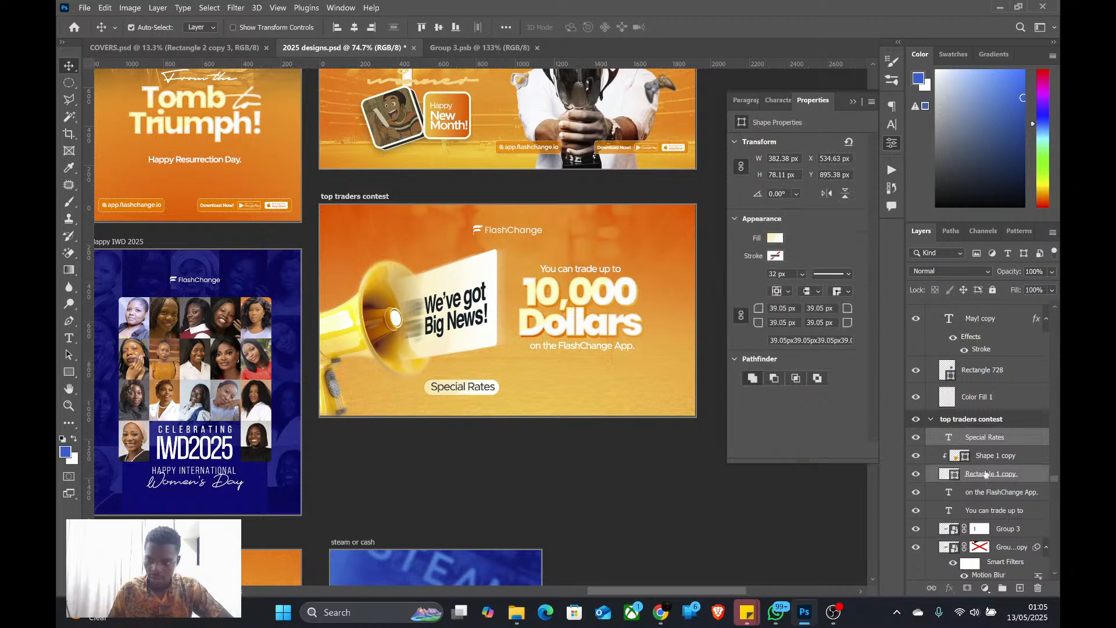
{"action": "left_click", "coordinate": [354, 28]}
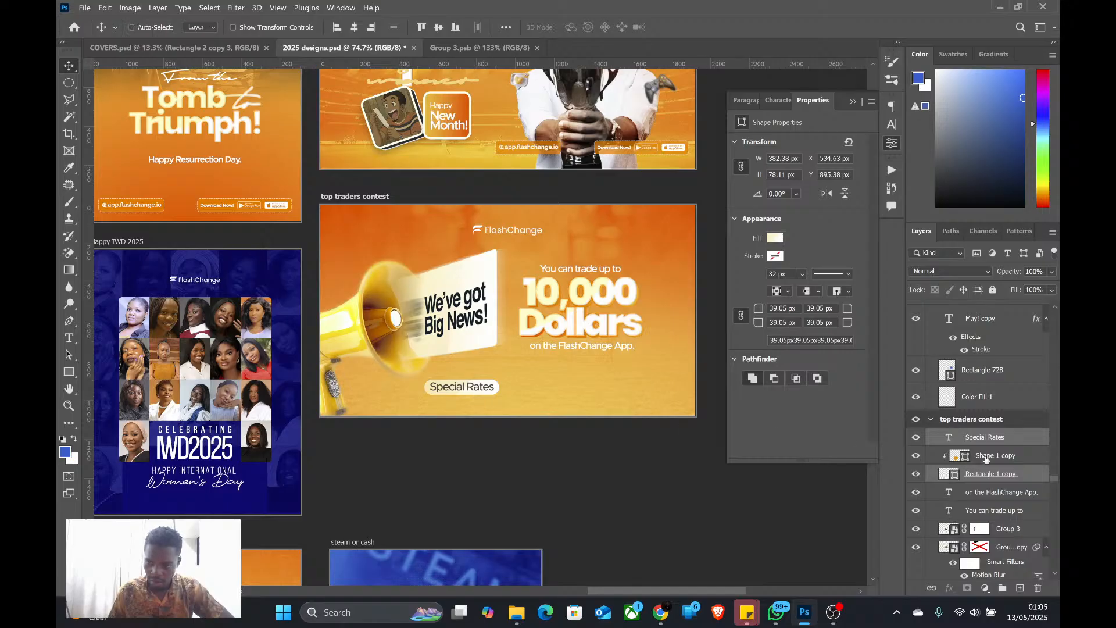
Shift the "Special Rates" tag to the right and place a duplicate of its text, shape and rectangle beside it
{"action": "left_click", "coordinate": [594, 413], "text": "shift"}
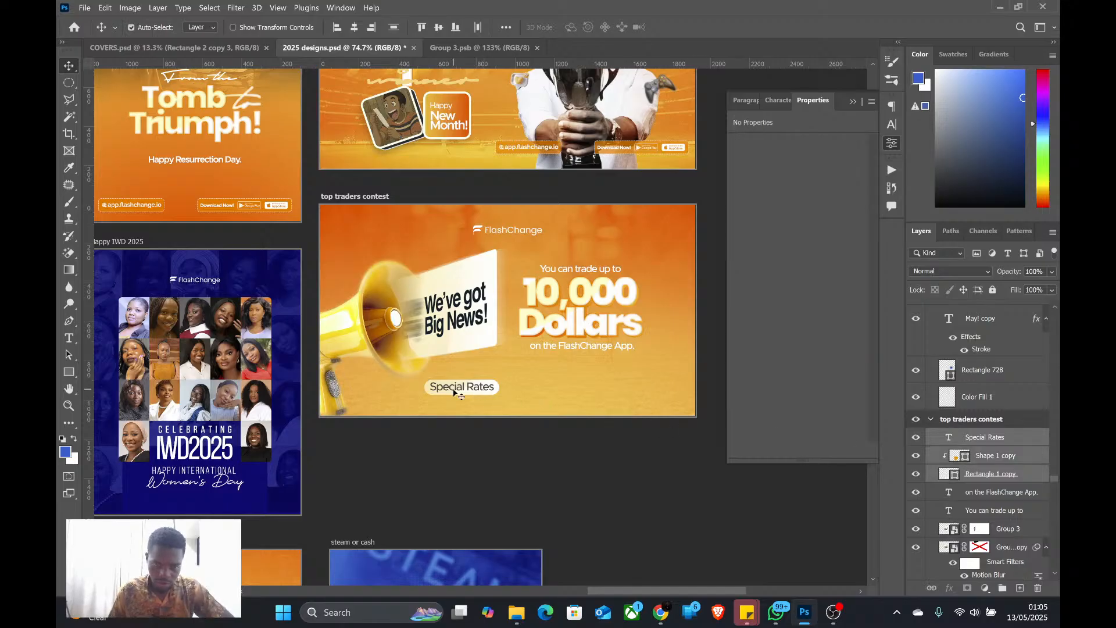
{"action": "left_click_drag", "start_coordinate": [456, 393], "coordinate": [587, 388]}
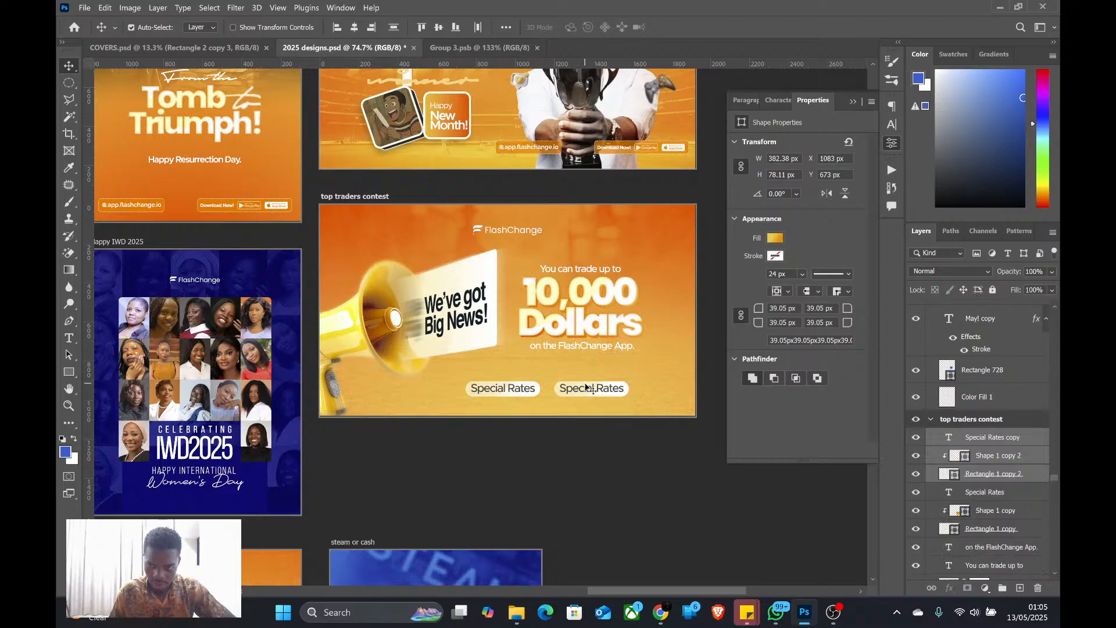
Copy the words "dedicated CS" from the BIG NEWS message in WhatsApp and return to Photoshop
{"action": "key", "text": "alt+Tab"}
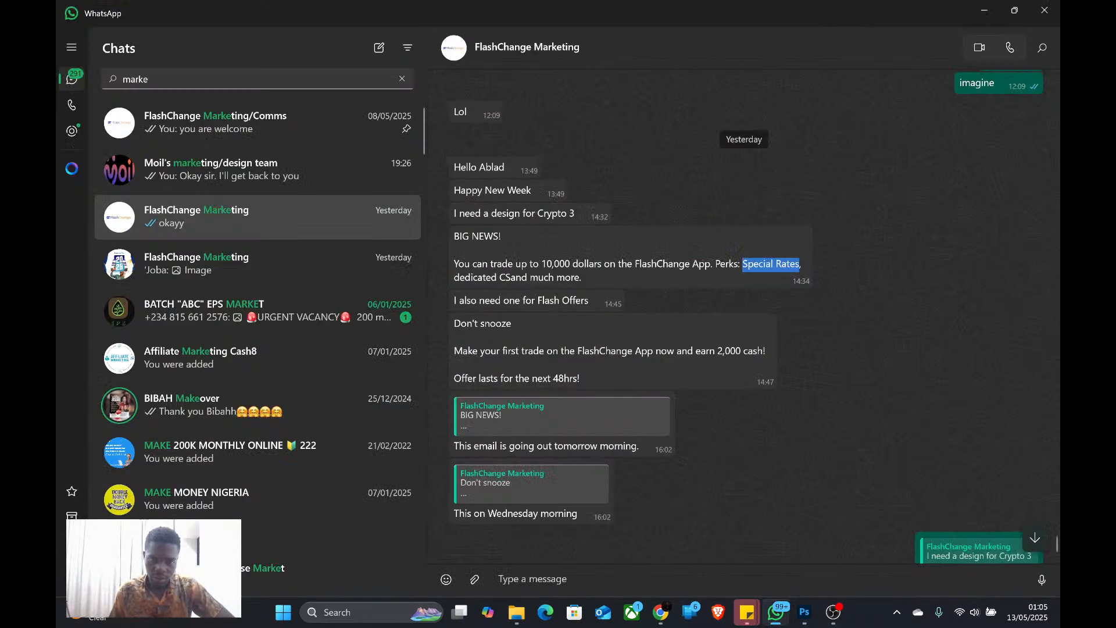
{"action": "left_click_drag", "start_coordinate": [454, 278], "coordinate": [506, 278]}
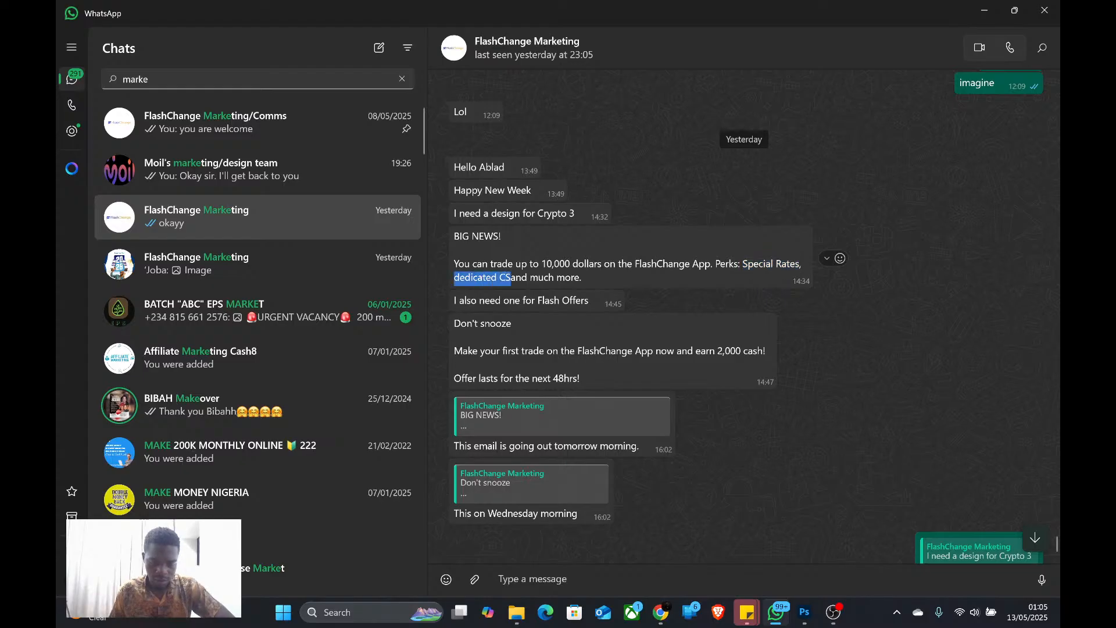
{"action": "key", "text": "alt+Tab"}
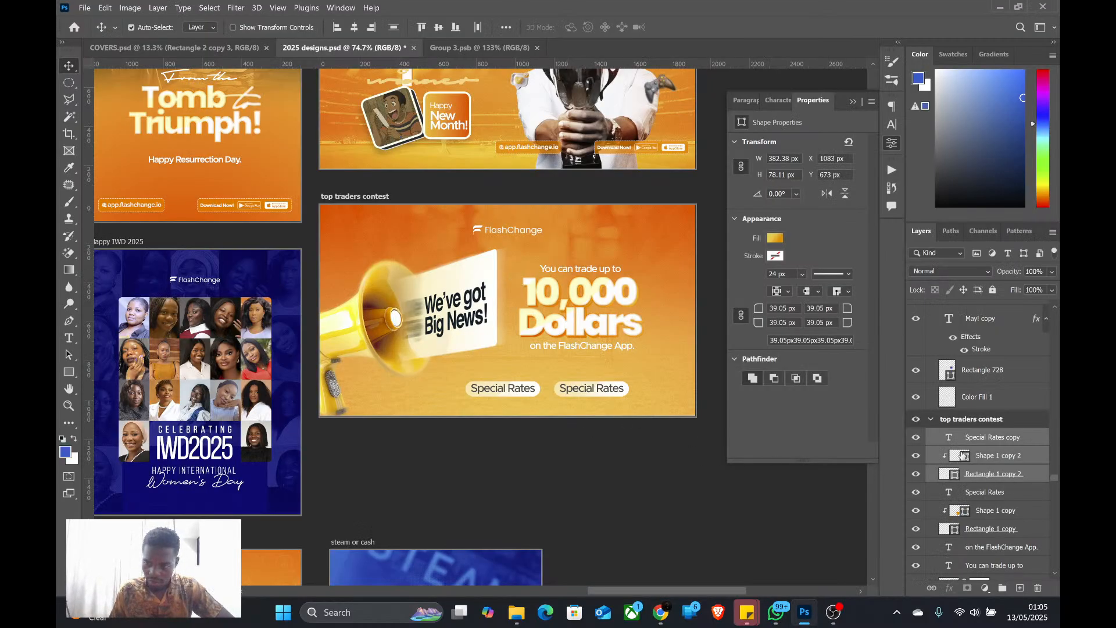
Replace the duplicated tag's text with the copied phrase, capitalised as "Dedicated CS"
{"action": "double_click", "coordinate": [949, 437]}
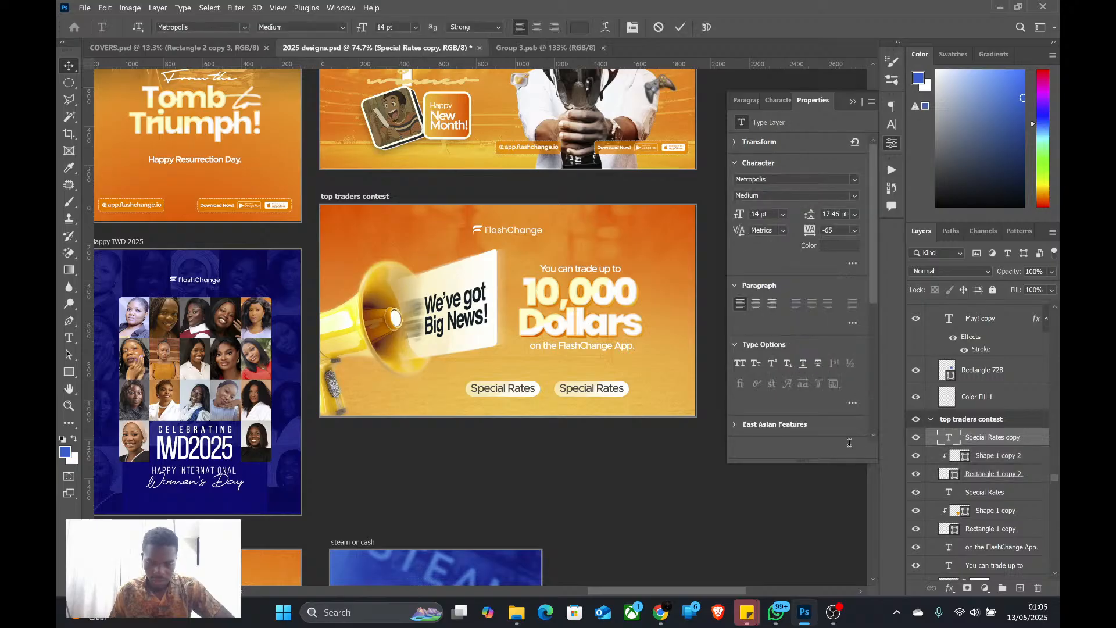
{"action": "type", "text": ".dedicated CS"}
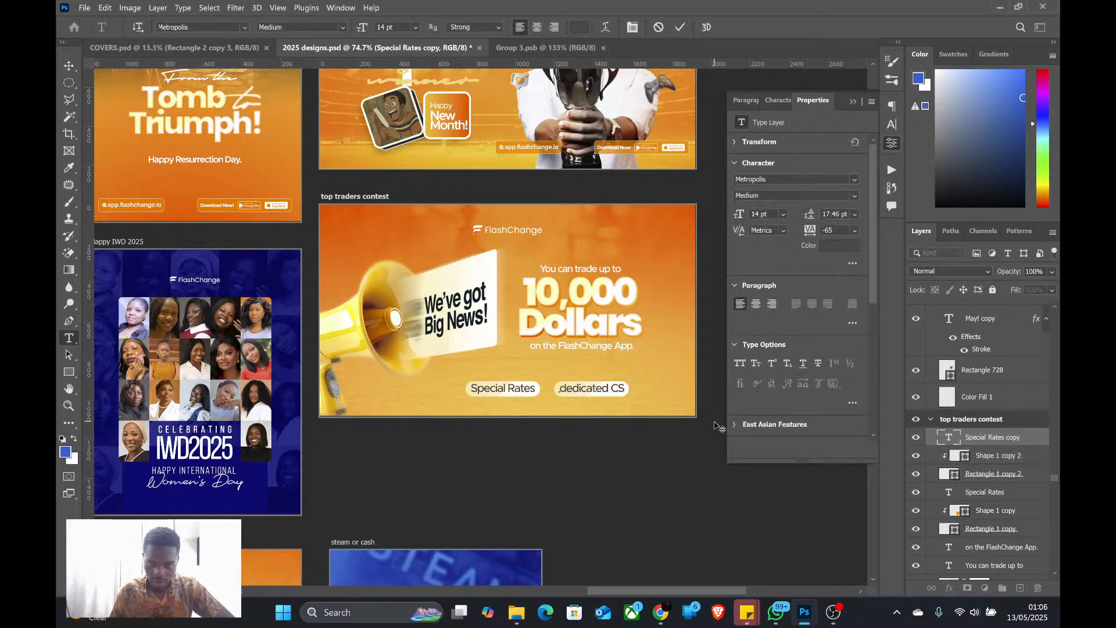
{"action": "left_click_drag", "start_coordinate": [566, 388], "coordinate": [559, 389]}
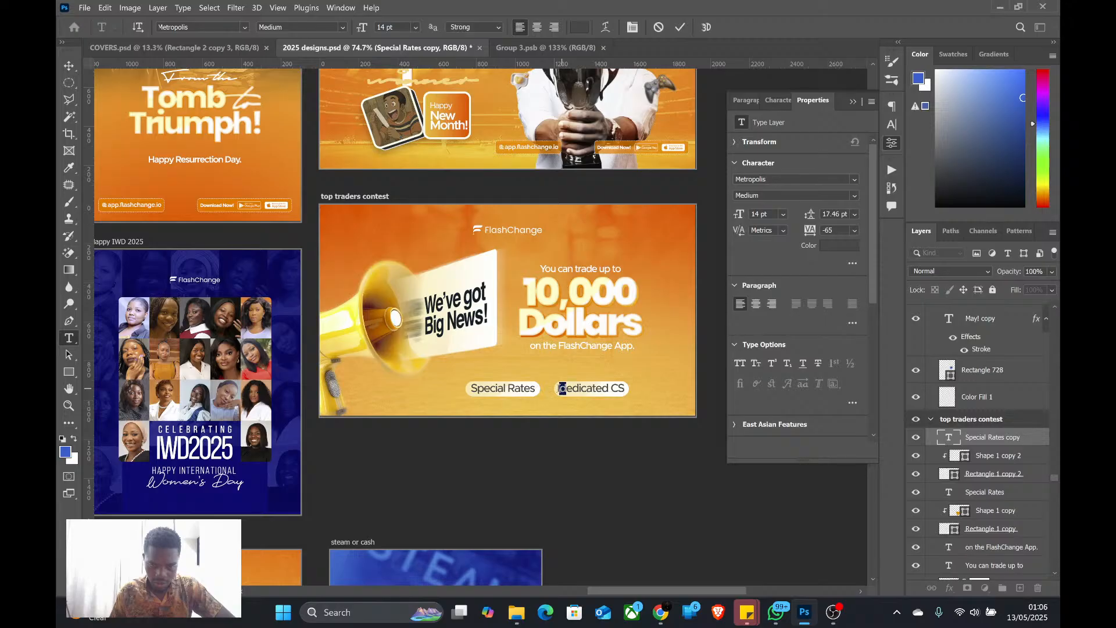
{"action": "type", "text": "D"}
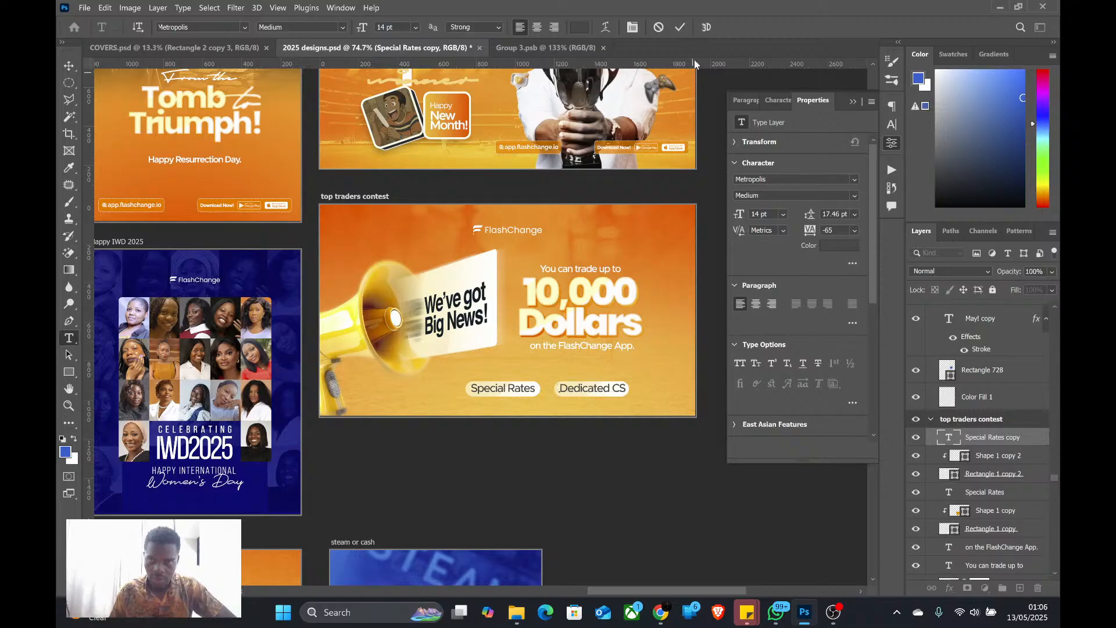
{"action": "left_click", "coordinate": [685, 29]}
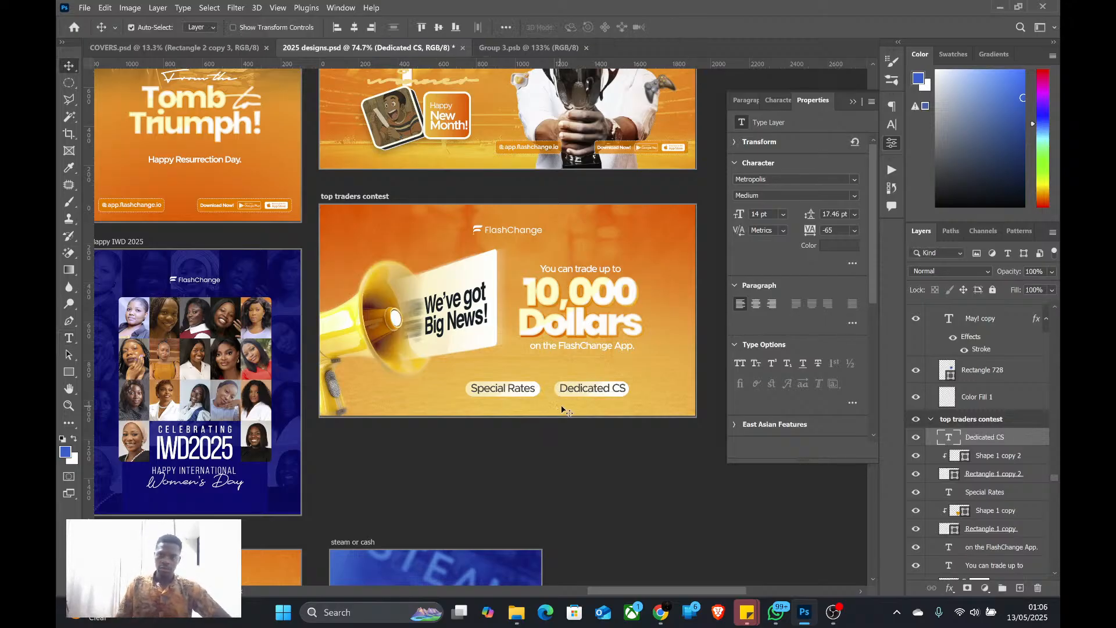
Set the font size of the "Dedicated CS" and "Special Rates" text layers to 10 pt
{"action": "scroll", "coordinate": [562, 413], "scroll_direction": "up", "scroll_amount": 1}
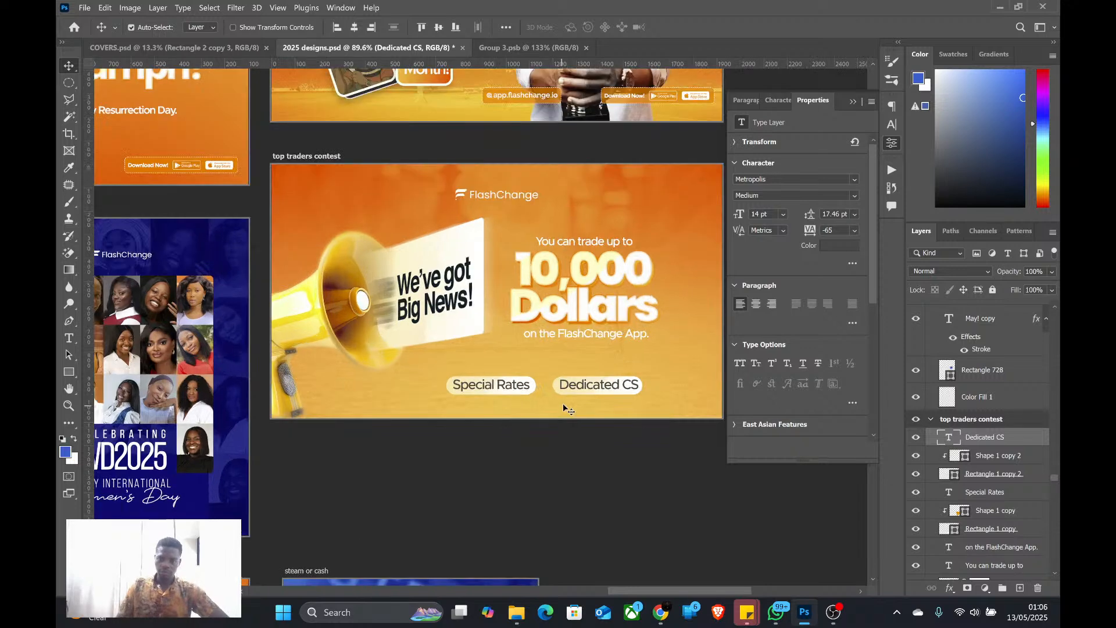
{"action": "left_click", "coordinate": [981, 493], "text": "ctrl"}
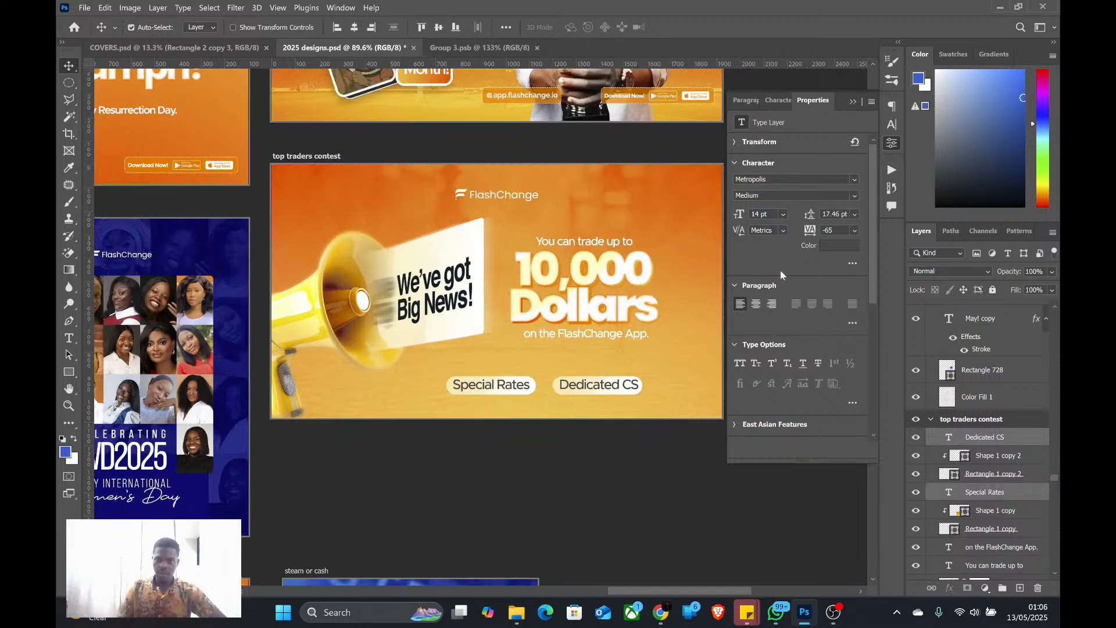
{"action": "left_click", "coordinate": [783, 215]}
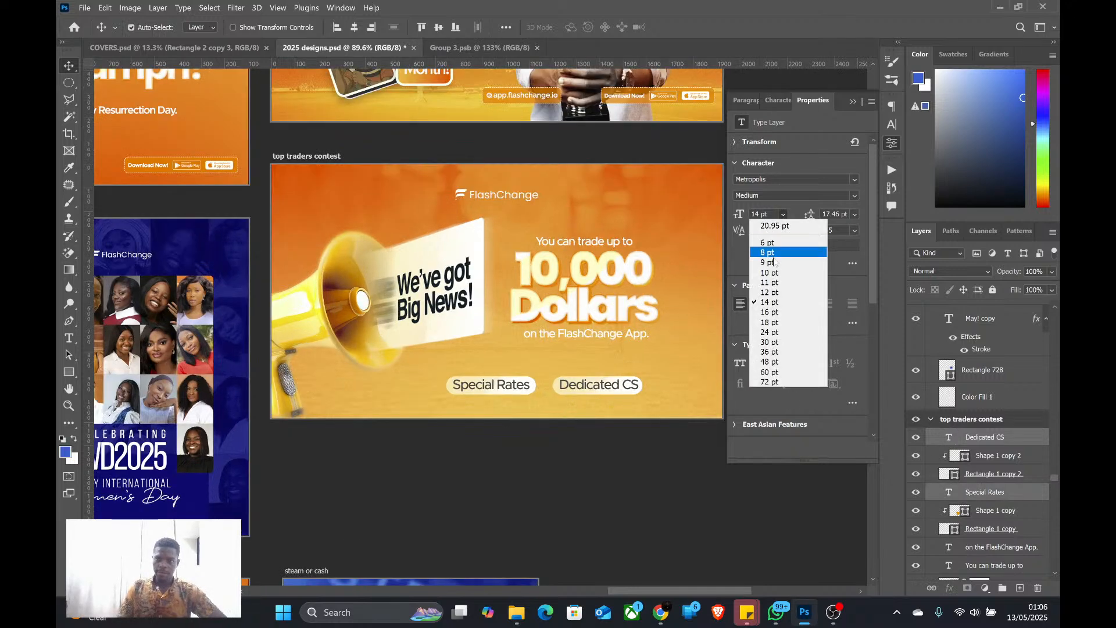
{"action": "left_click", "coordinate": [775, 293]}
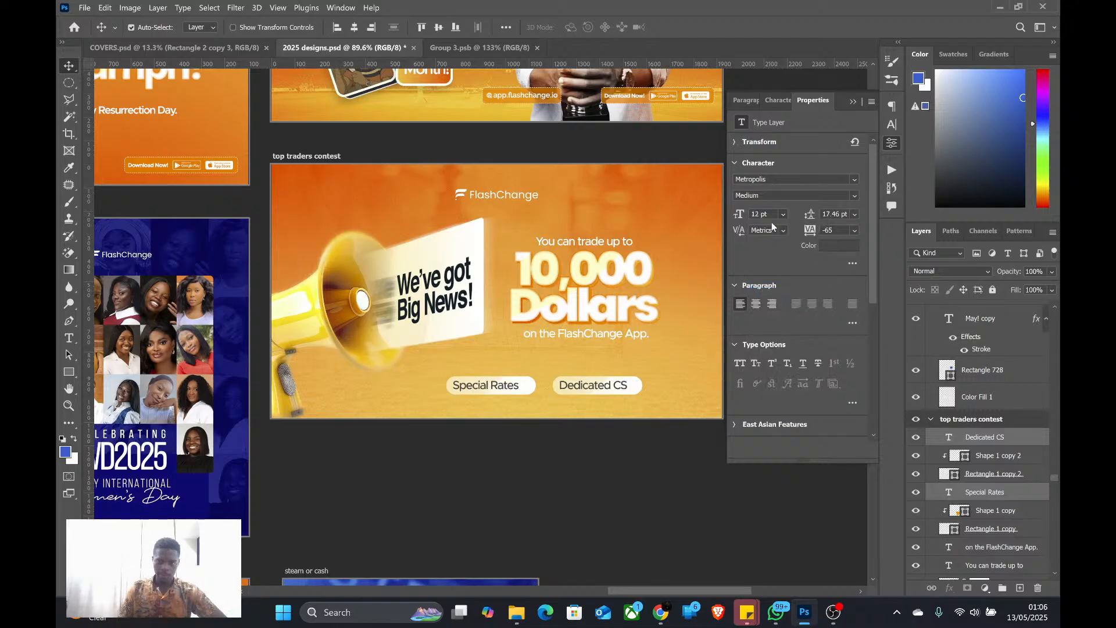
{"action": "left_click", "coordinate": [784, 213]}
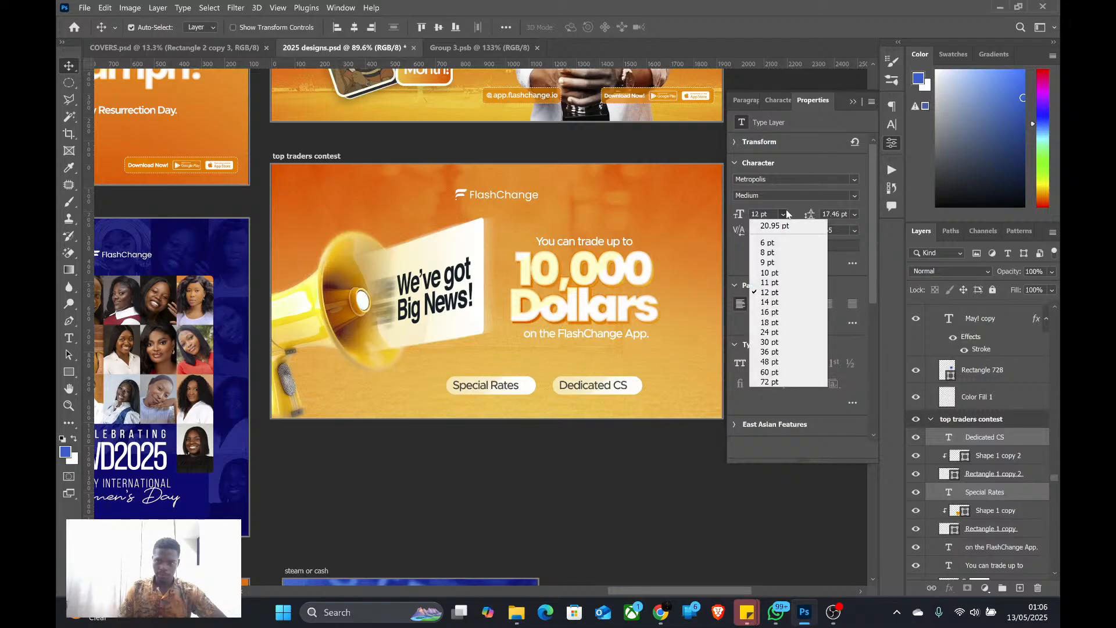
{"action": "left_click", "coordinate": [771, 272]}
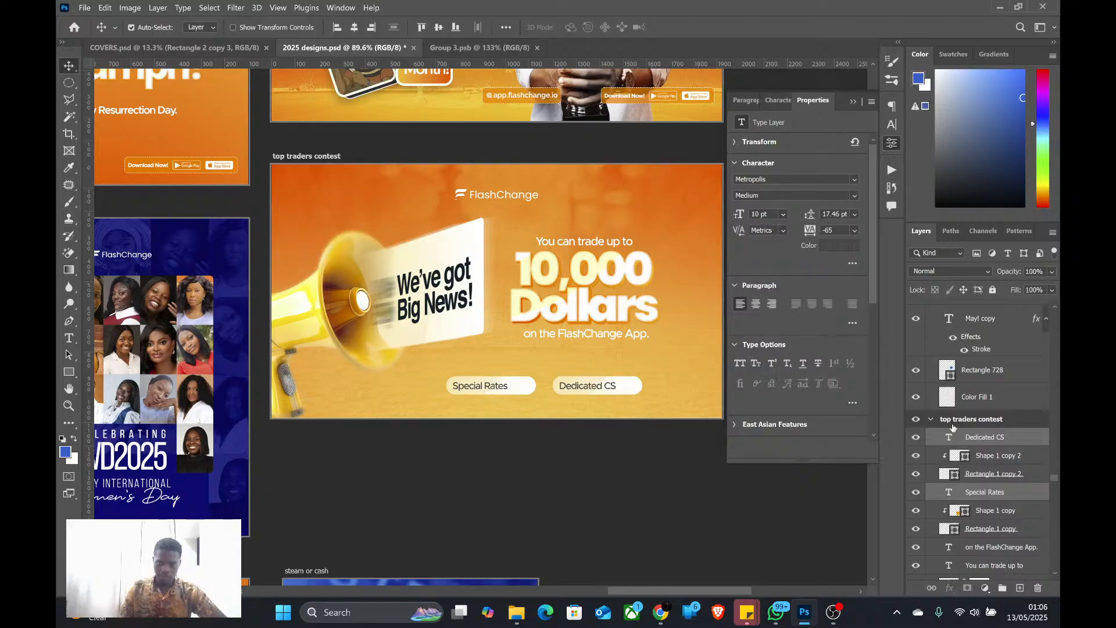
Centre "Dedicated CS" and "Special Rates" horizontally on their own rounded rectangles, and centre "Special Rates" vertically as well
{"action": "left_click", "coordinate": [987, 440]}
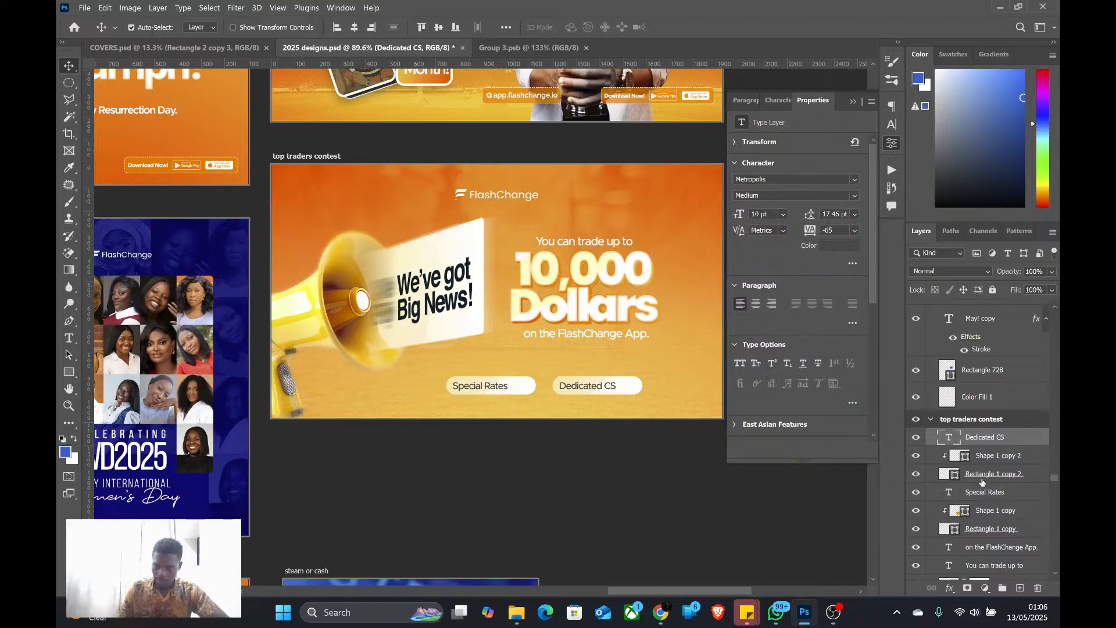
{"action": "left_click", "coordinate": [981, 478], "text": "ctrl"}
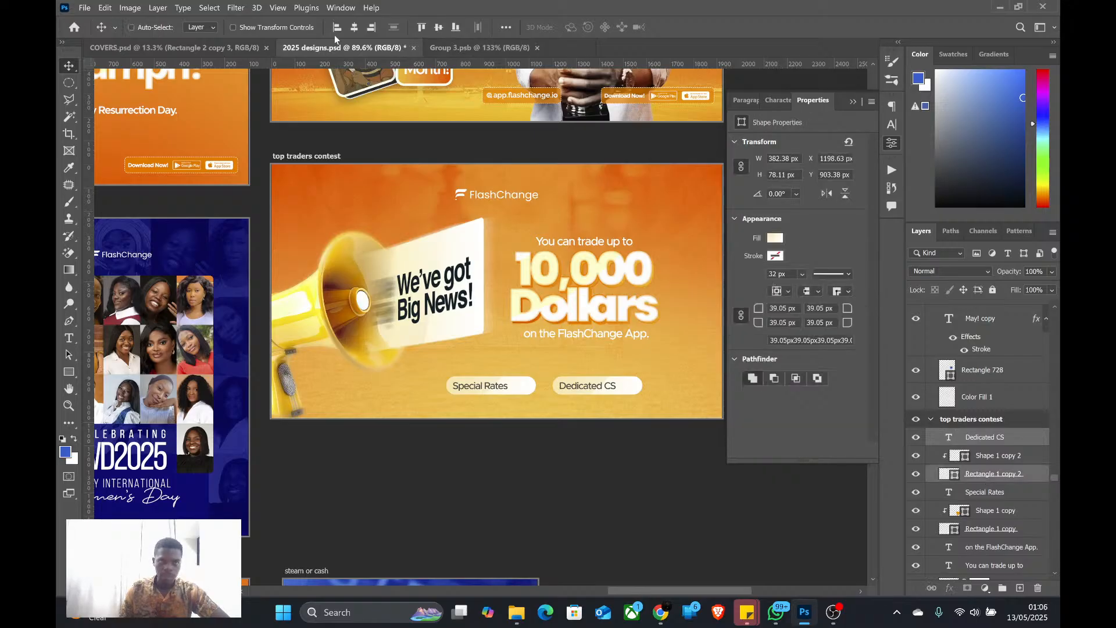
{"action": "left_click", "coordinate": [354, 27]}
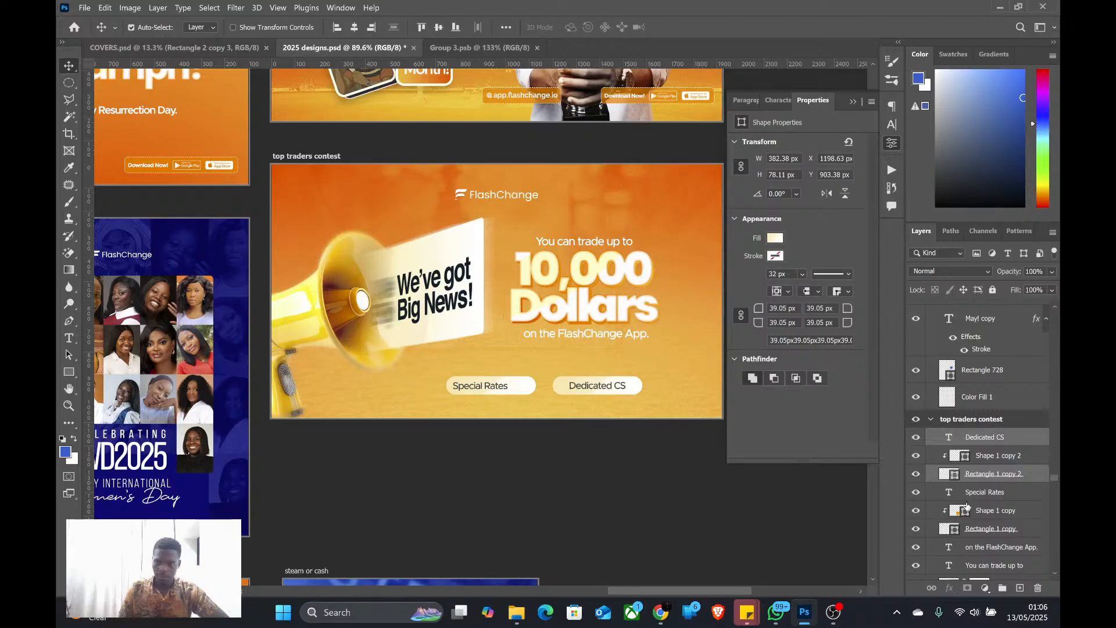
{"action": "left_click", "coordinate": [983, 492]}
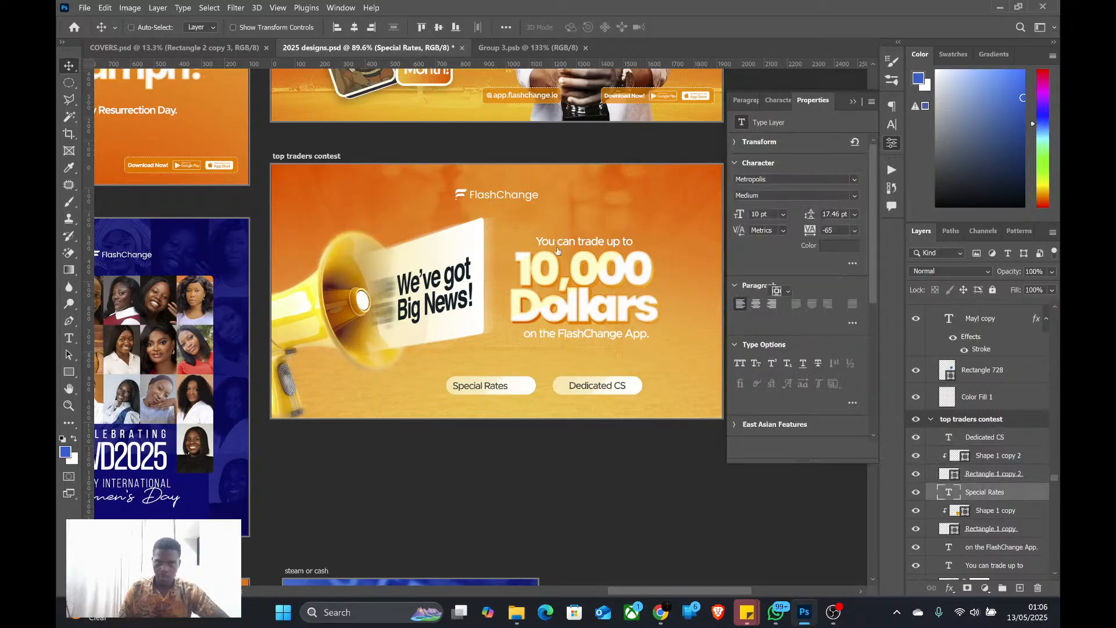
{"action": "left_click", "coordinate": [982, 531], "text": "ctrl"}
{"action": "left_click", "coordinate": [356, 27]}
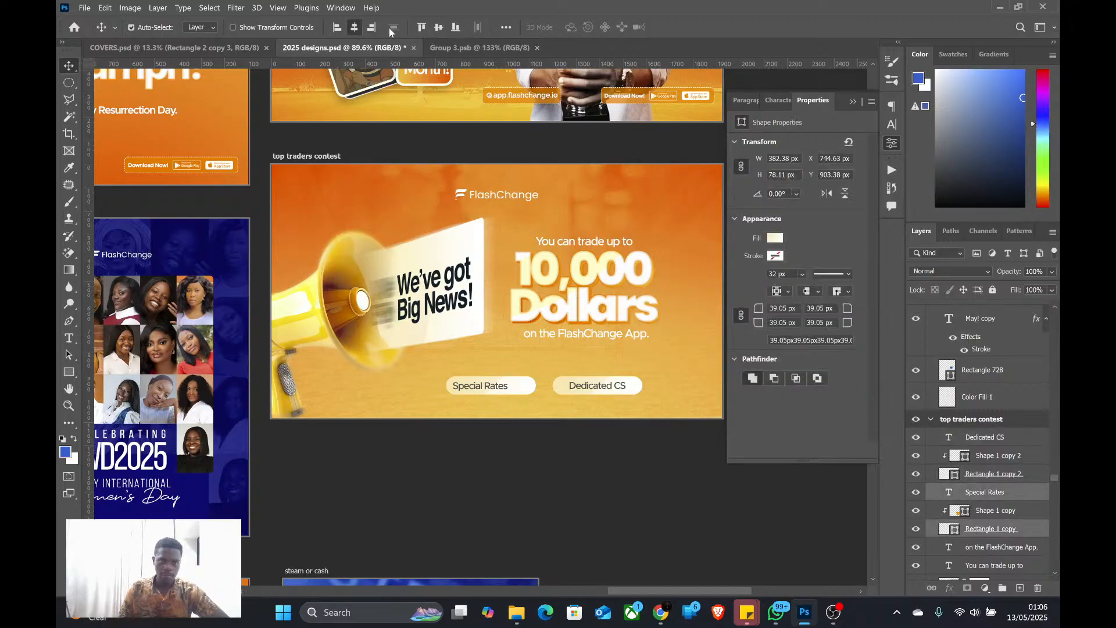
{"action": "left_click", "coordinate": [438, 27]}
Group the "Dedicated CS" tag's text, shape and rectangle, and group the "Special Rates" tag's layers separately
{"action": "scroll", "coordinate": [445, 249], "scroll_direction": "down", "scroll_amount": 2}
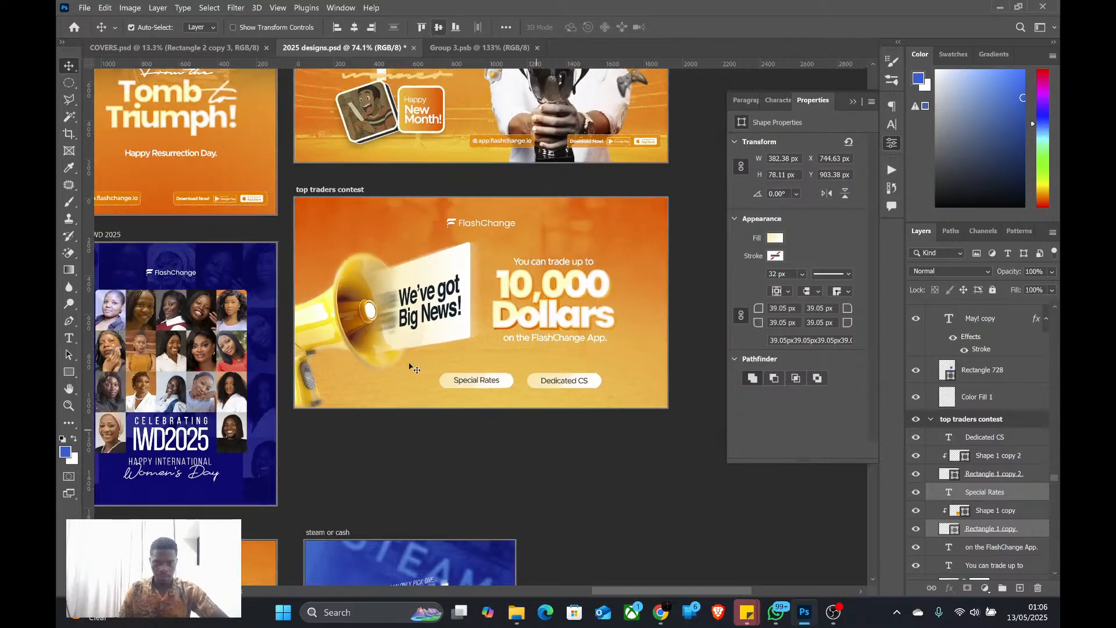
{"action": "scroll", "coordinate": [546, 340], "scroll_direction": "down", "scroll_amount": 1}
{"action": "scroll", "coordinate": [547, 340], "scroll_direction": "up", "scroll_amount": 1}
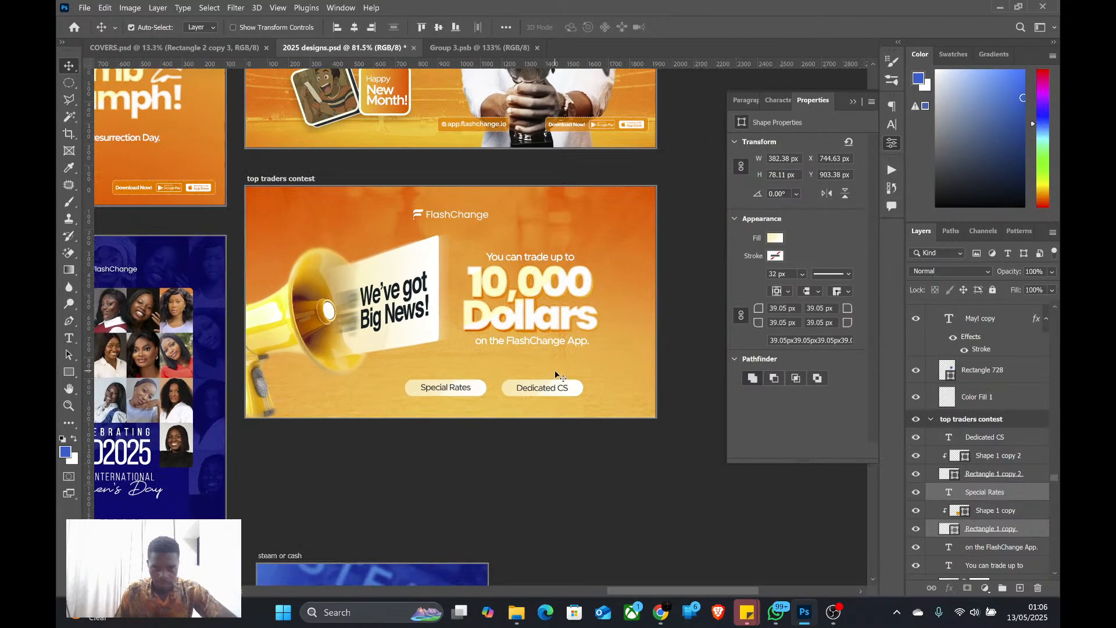
{"action": "left_click", "coordinate": [979, 437]}
{"action": "left_click", "coordinate": [982, 474], "text": "shift"}
{"action": "key", "text": "ctrl+g"}
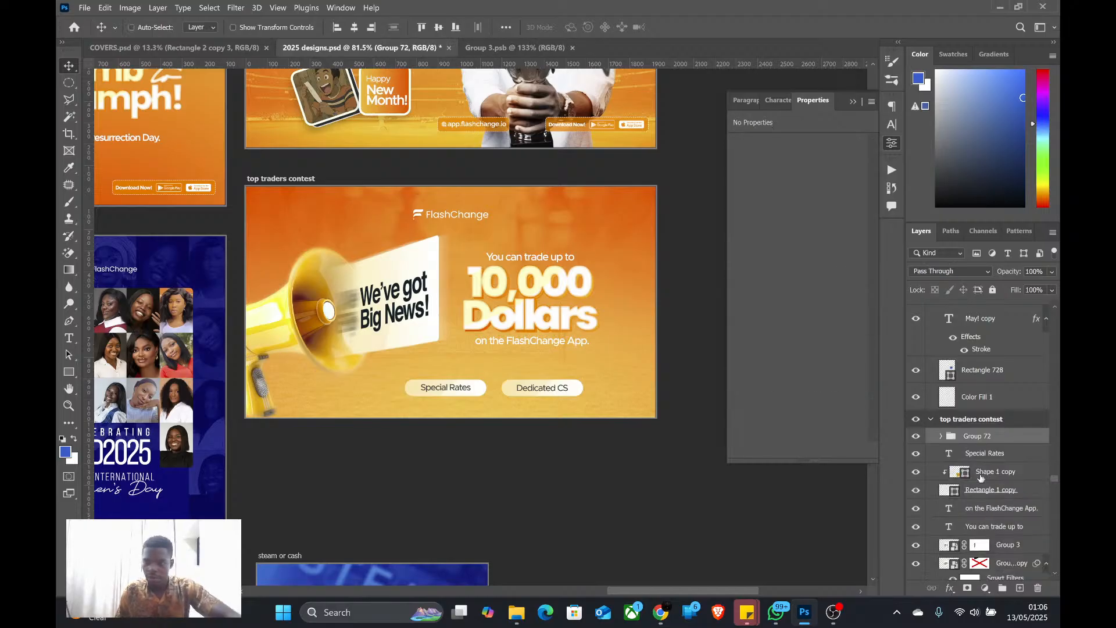
{"action": "key", "text": "alt+bracketleft"}
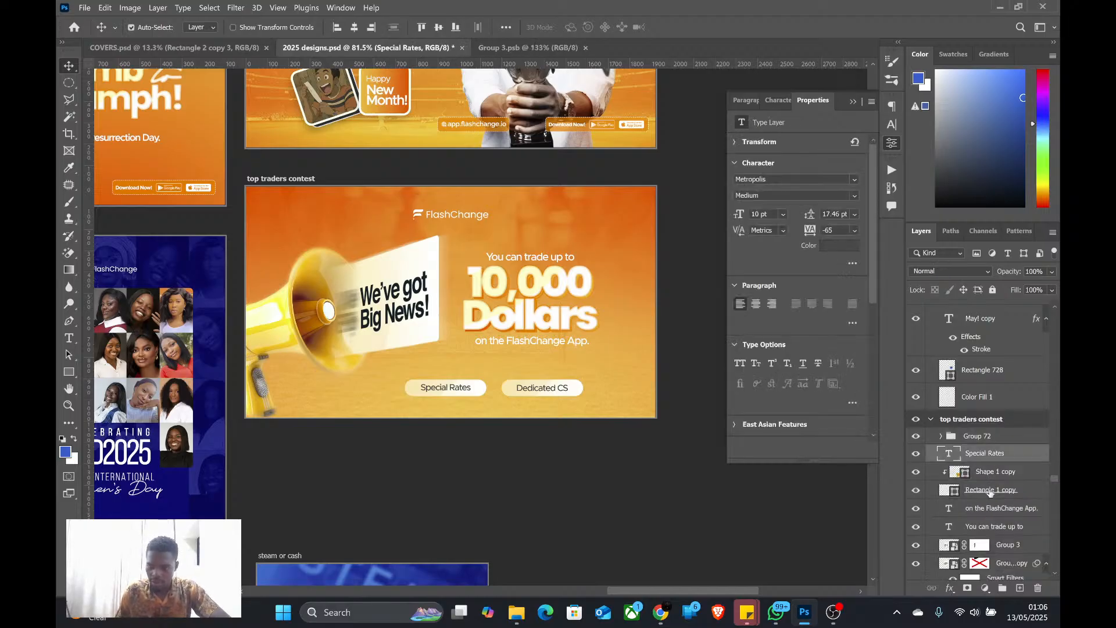
{"action": "left_click", "coordinate": [990, 491], "text": "shift"}
{"action": "key", "text": "ctrl+g"}
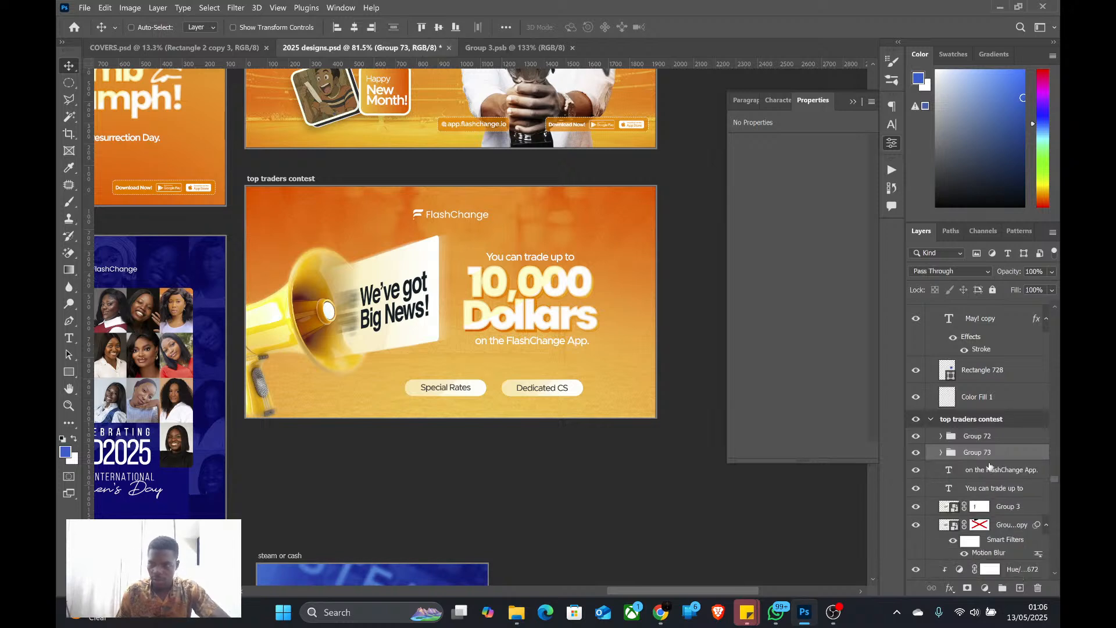
Nudge the "Dedicated CS" tag group left until only a narrow gap separates it from the "Special Rates" tag
{"action": "left_click", "coordinate": [996, 439], "text": "shift"}
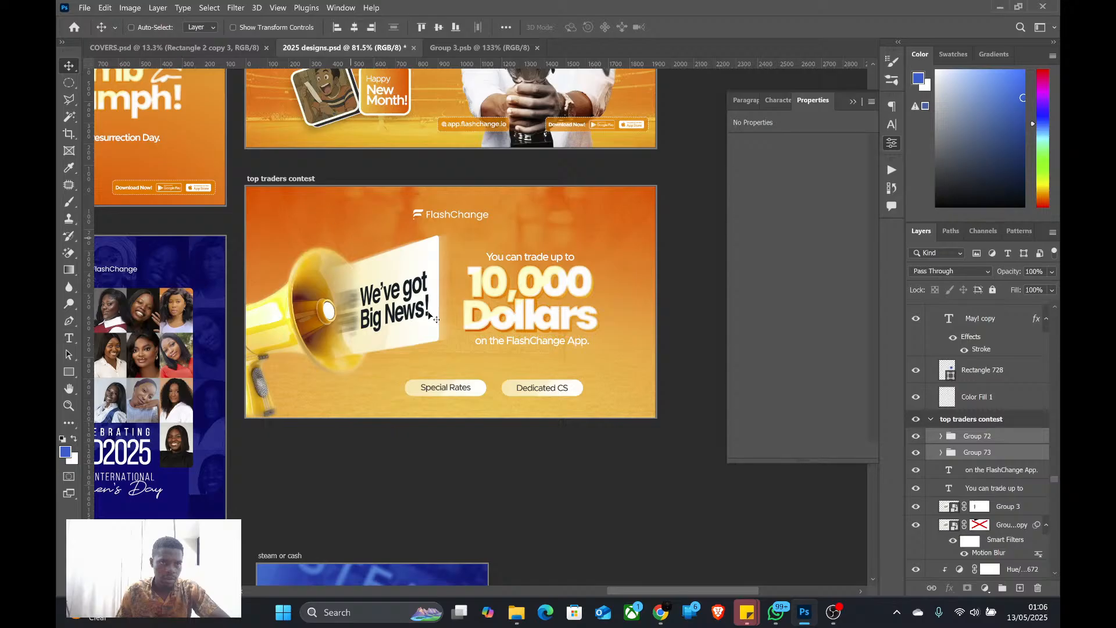
{"action": "left_click", "coordinate": [980, 437]}
{"action": "key", "text": "Left"}
{"action": "key", "text": "Left"}
{"action": "key", "text": "Left"}
{"action": "key", "text": "Left"}
{"action": "key", "text": "Left"}
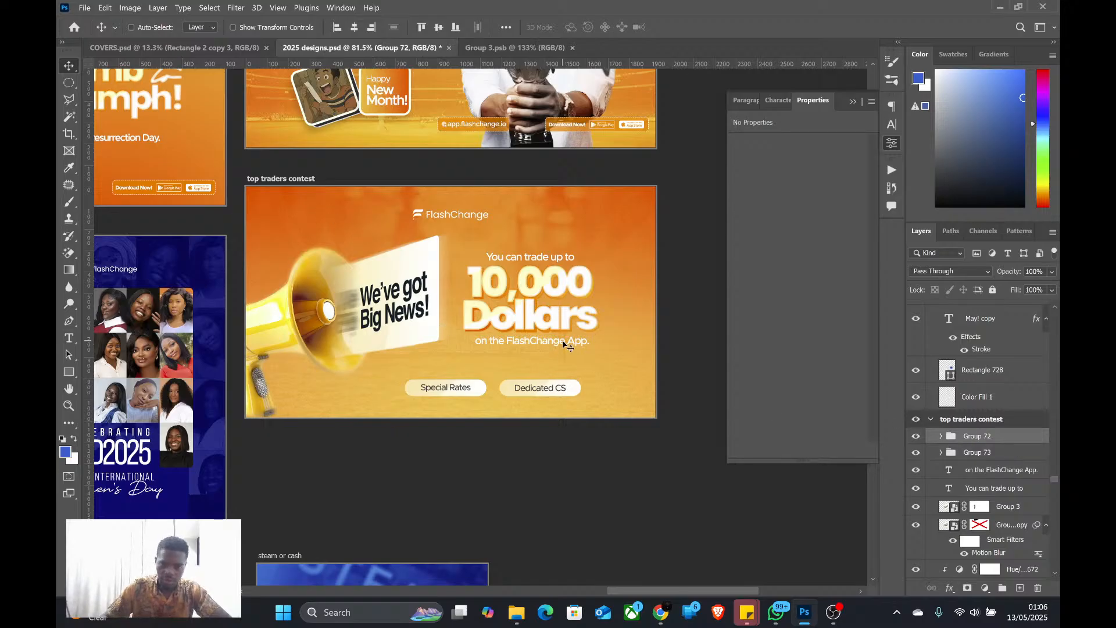
{"action": "key", "text": "Left"}
{"action": "key", "text": "Left"}
{"action": "key", "text": "Left"}
{"action": "key", "text": "Left"}
{"action": "key", "text": "Left"}
{"action": "key", "text": "Left"}
{"action": "key", "text": "Left"}
{"action": "key", "text": "Left"}
{"action": "key", "text": "Left"}
{"action": "key", "text": "Left"}
{"action": "key", "text": "Left"}
{"action": "key", "text": "Left"}
{"action": "key", "text": "Left"}
{"action": "key", "text": "Left"}
{"action": "key", "text": "Left"}
{"action": "key", "text": "Left"}
{"action": "key", "text": "Left"}
{"action": "key", "text": "Left"}
{"action": "key", "text": "Left"}
{"action": "key", "text": "Left"}
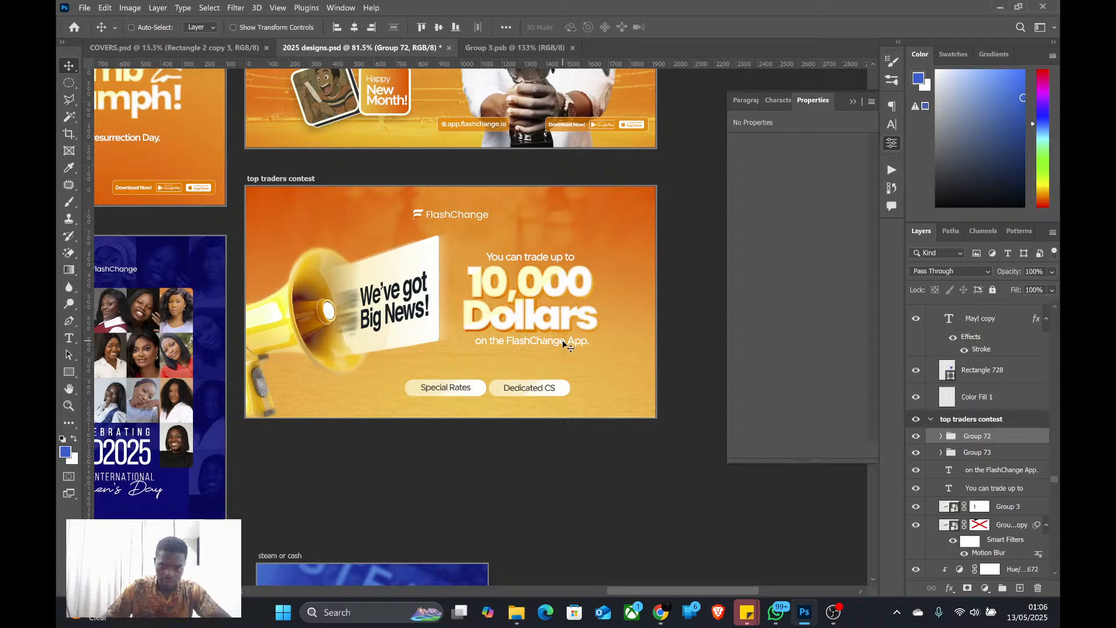
{"action": "key", "text": "Right"}
{"action": "key", "text": "Right"}
{"action": "key", "text": "Right"}
{"action": "key", "text": "Right"}
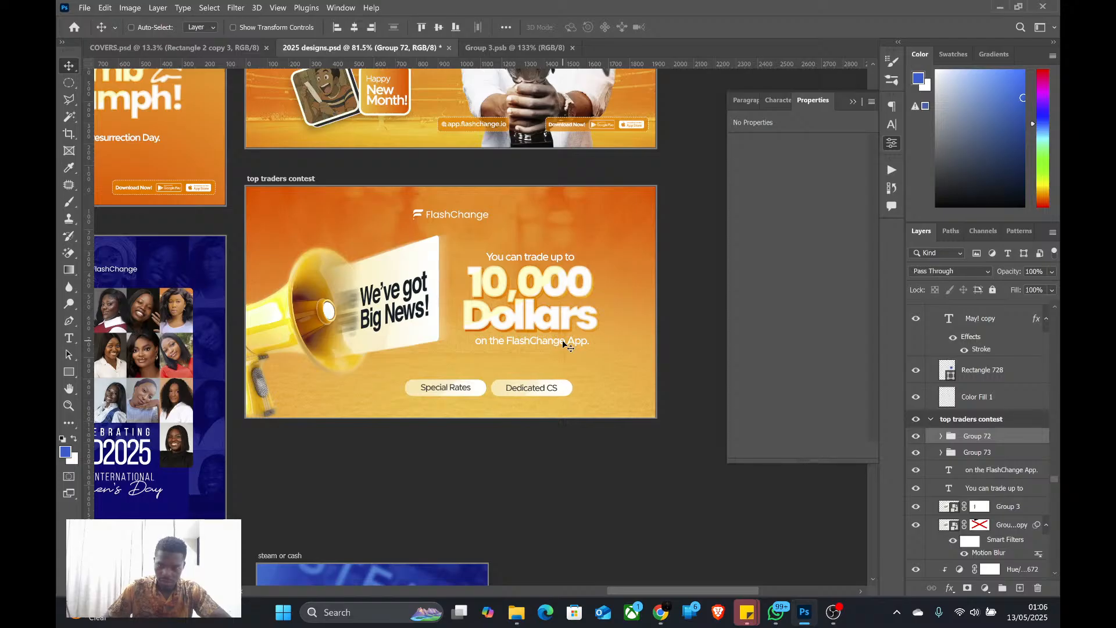
{"action": "key", "text": "Left"}
{"action": "key", "text": "Left"}
{"action": "key", "text": "Left"}
{"action": "key", "text": "Left"}
{"action": "key", "text": "Left"}
{"action": "key", "text": "Left"}
{"action": "key", "text": "Left"}
{"action": "key", "text": "Left"}
{"action": "key", "text": "Left"}
{"action": "key", "text": "Left"}
{"action": "key", "text": "Left"}
{"action": "key", "text": "Left"}
{"action": "key", "text": "Left"}
{"action": "key", "text": "Left"}
{"action": "key", "text": "Left"}
{"action": "key", "text": "Left"}
{"action": "key", "text": "Left"}
{"action": "key", "text": "Left"}
{"action": "key", "text": "Left"}
{"action": "key", "text": "Left"}
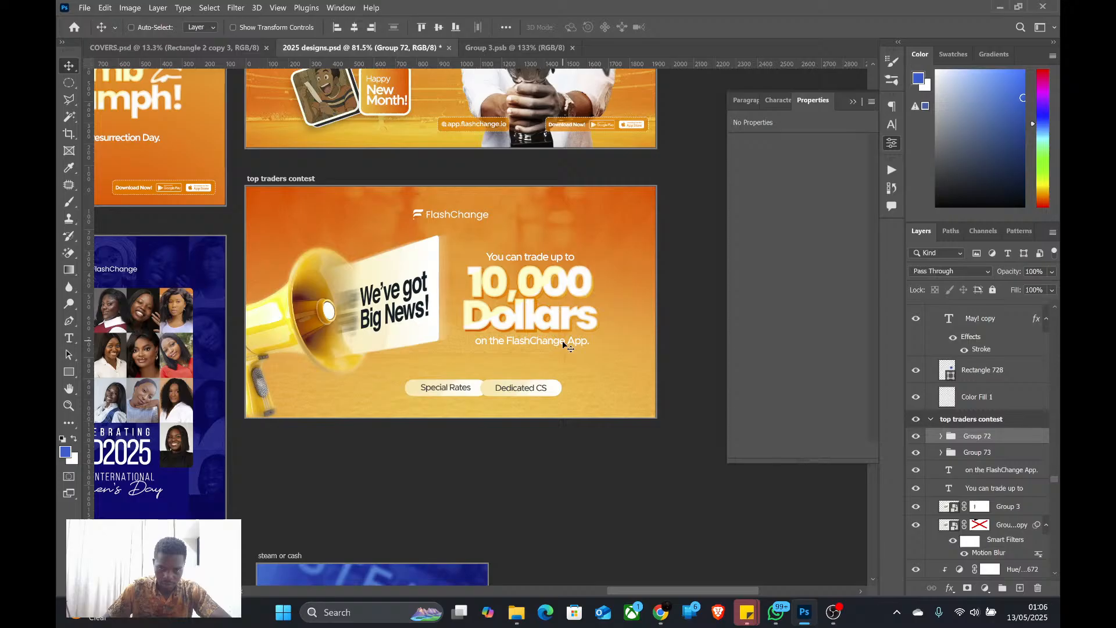
{"action": "key", "text": "Left"}
{"action": "key", "text": "Left"}
{"action": "key", "text": "Left"}
{"action": "key", "text": "Left"}
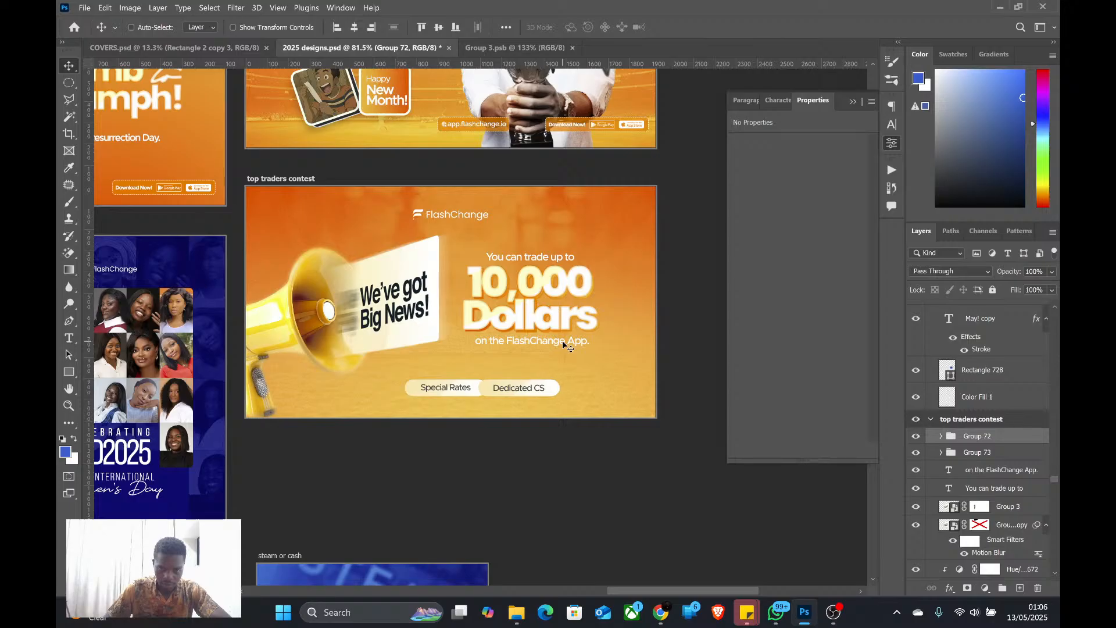
{"action": "key", "text": "Right"}
{"action": "key", "text": "Right"}
{"action": "key", "text": "Right"}
{"action": "key", "text": "Right"}
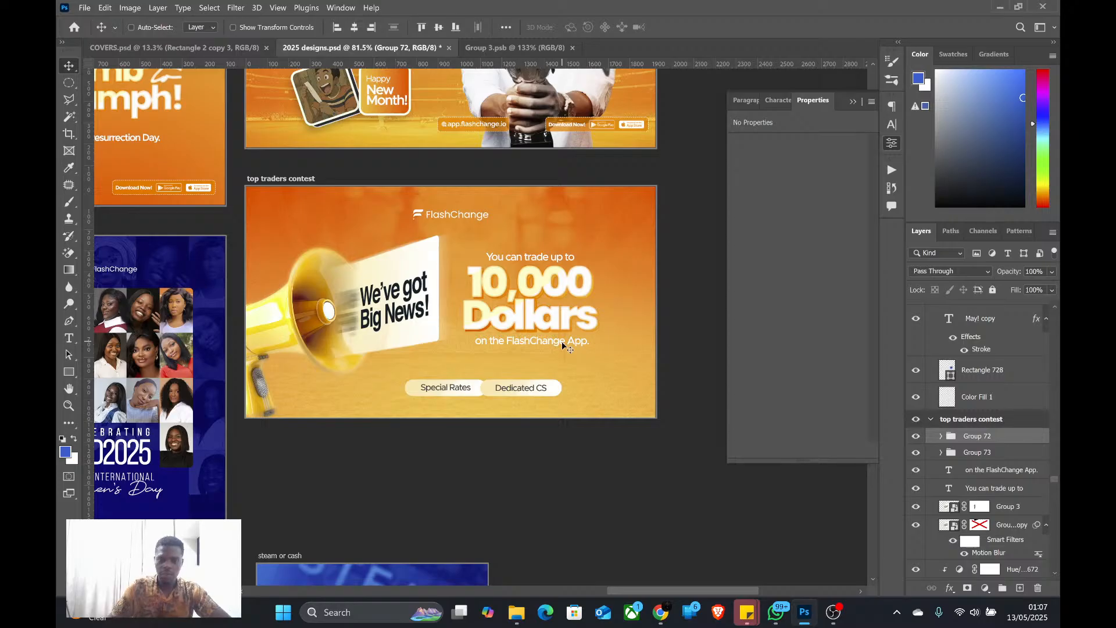
{"action": "key", "text": "Right"}
{"action": "key", "text": "Right"}
{"action": "key", "text": "Right"}
{"action": "key", "text": "Right"}
{"action": "key", "text": "Right"}
{"action": "key", "text": "Right"}
{"action": "key", "text": "Right"}
{"action": "key", "text": "Right"}
{"action": "key", "text": "Right"}
{"action": "key", "text": "Right"}
{"action": "key", "text": "Right"}
{"action": "key", "text": "Right"}
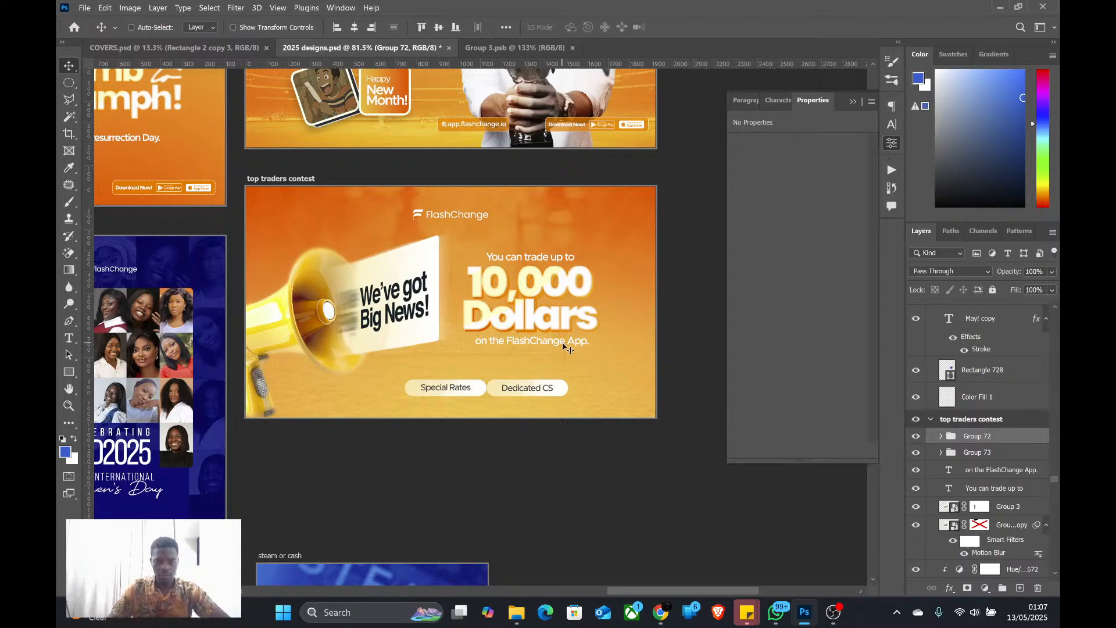
{"action": "key", "text": "Right"}
{"action": "key", "text": "Right"}
{"action": "key", "text": "Right"}
{"action": "key", "text": "Right"}
{"action": "key", "text": "Right"}
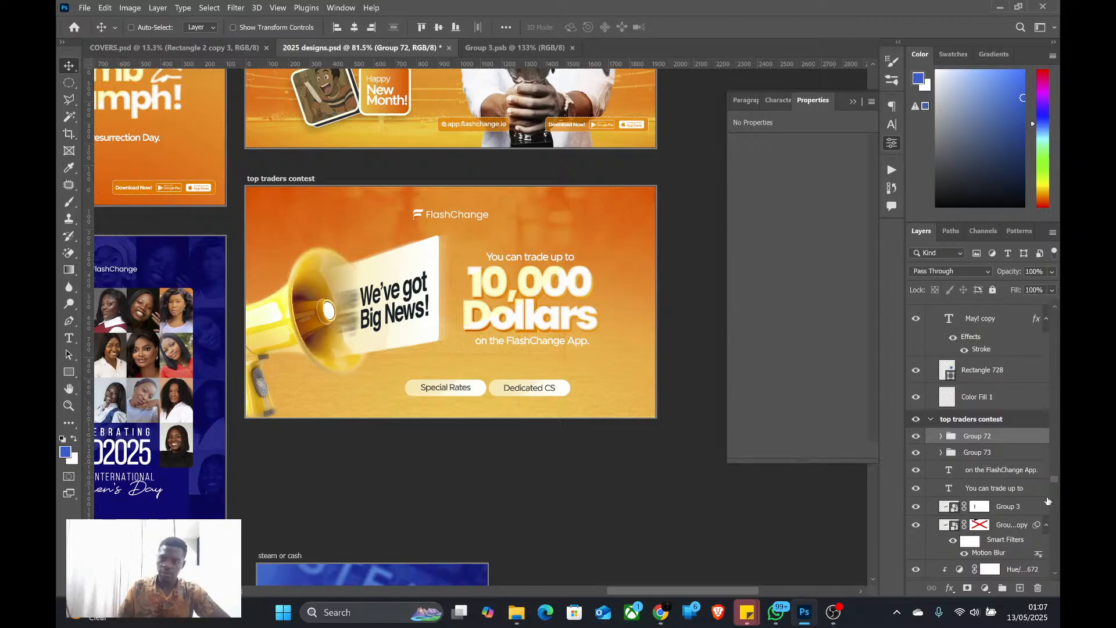
Duplicate the "Dedicated CS" text to the right of its tag and copy "and much more" from the BIG NEWS message in WhatsApp
{"action": "left_click", "coordinate": [512, 391], "text": "ctrl"}
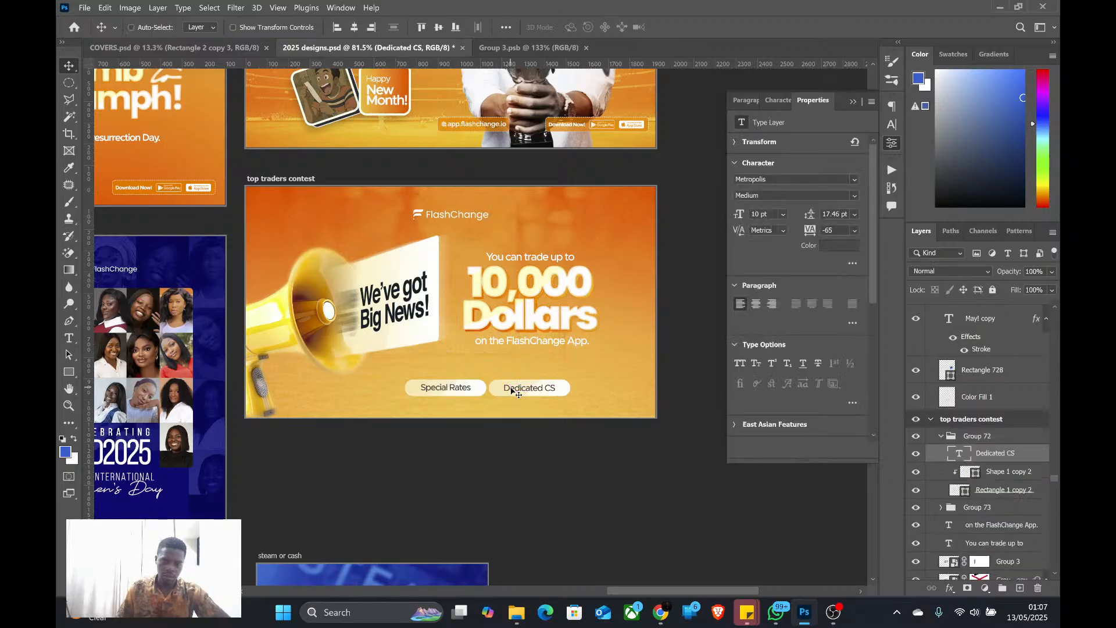
{"action": "left_click_drag", "start_coordinate": [513, 391], "coordinate": [607, 392]}
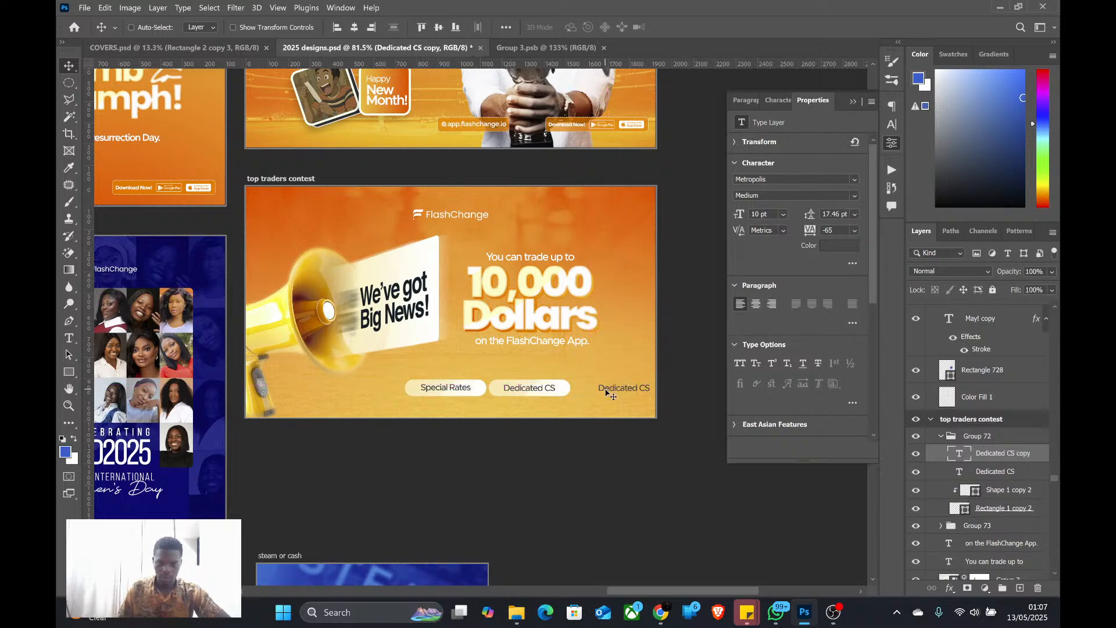
{"action": "key", "text": "alt+Tab"}
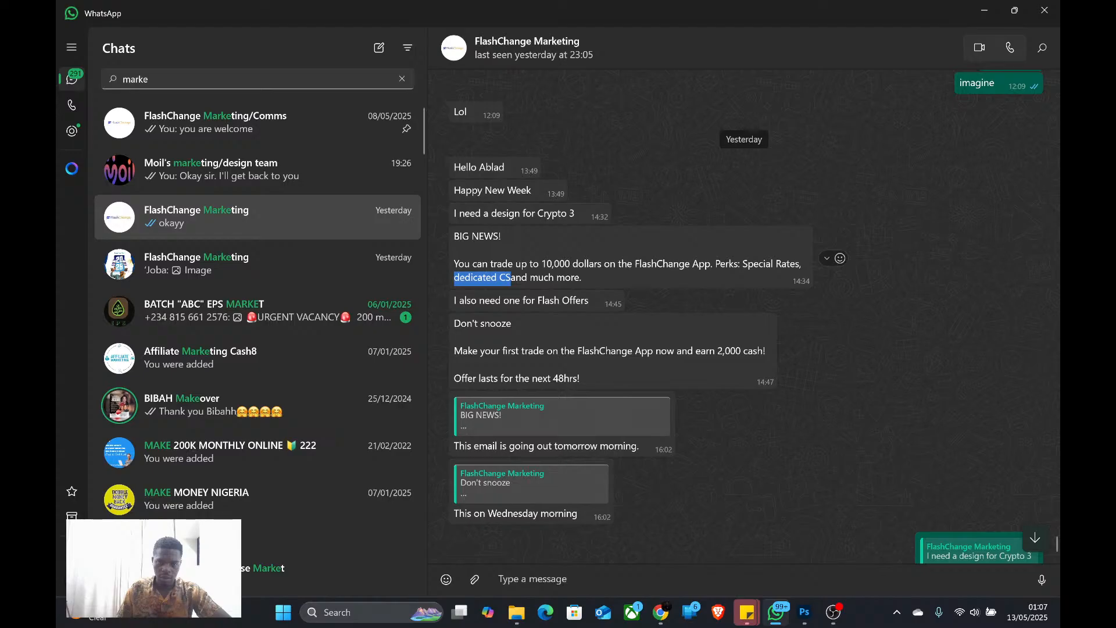
{"action": "left_click_drag", "start_coordinate": [511, 277], "coordinate": [582, 277]}
{"action": "key", "text": "ctrl+c"}
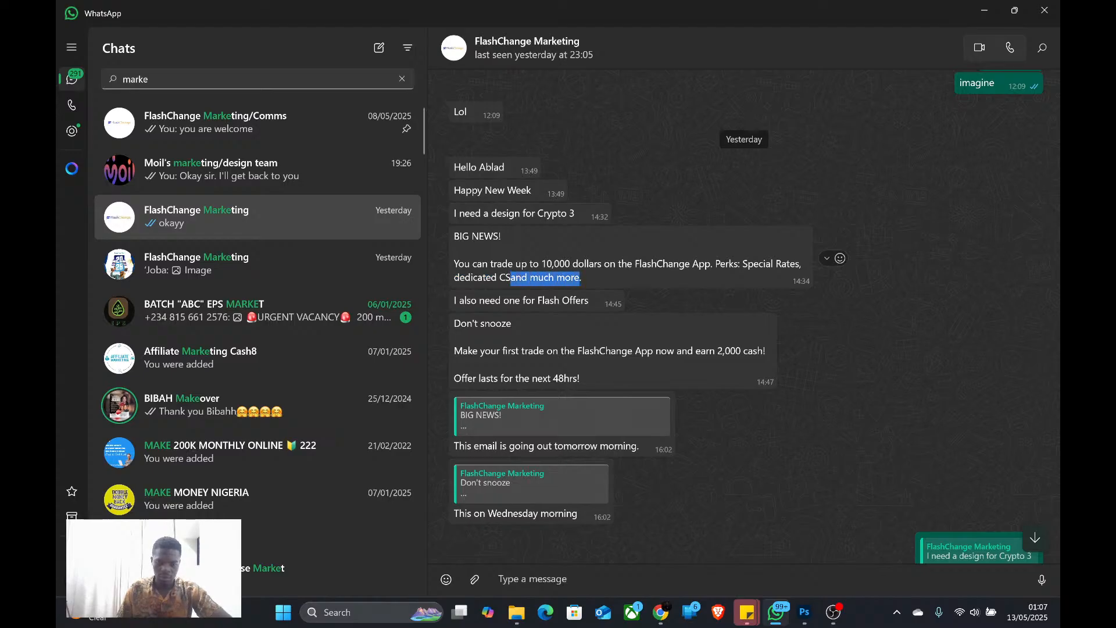
{"action": "key", "text": "alt+Tab"}
Replace the duplicated text with the copied phrase "and much more" and move it closer to the "Dedicated CS" tag
{"action": "left_click_drag", "start_coordinate": [620, 387], "coordinate": [620, 387]}
{"action": "double_click", "coordinate": [620, 387]}
{"action": "key", "text": "ctrl+v"}
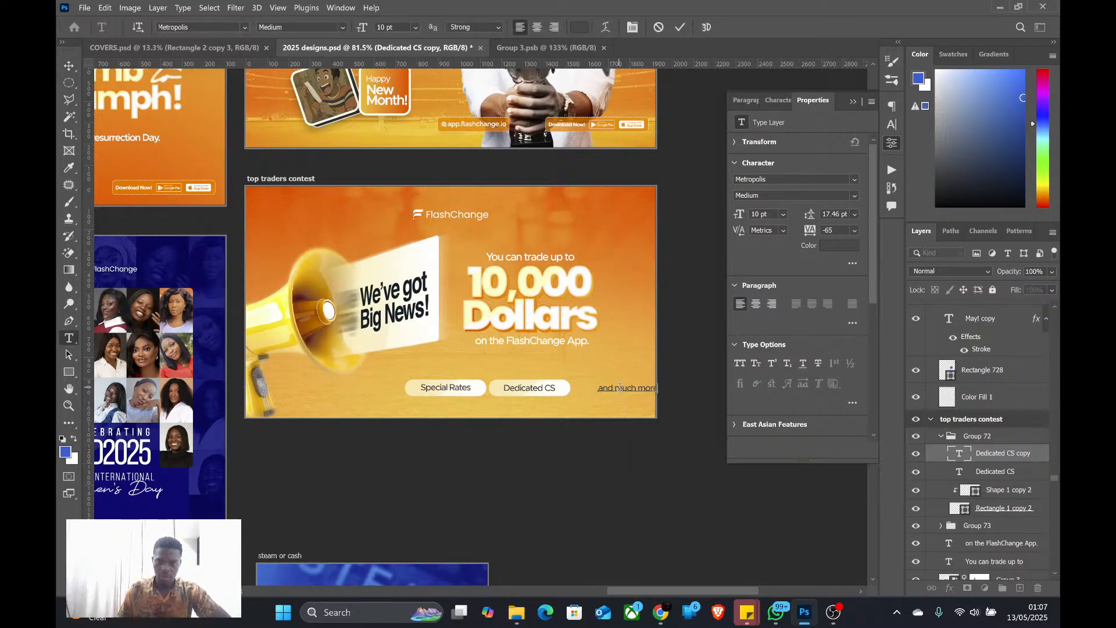
{"action": "key", "text": "ctrl+Return"}
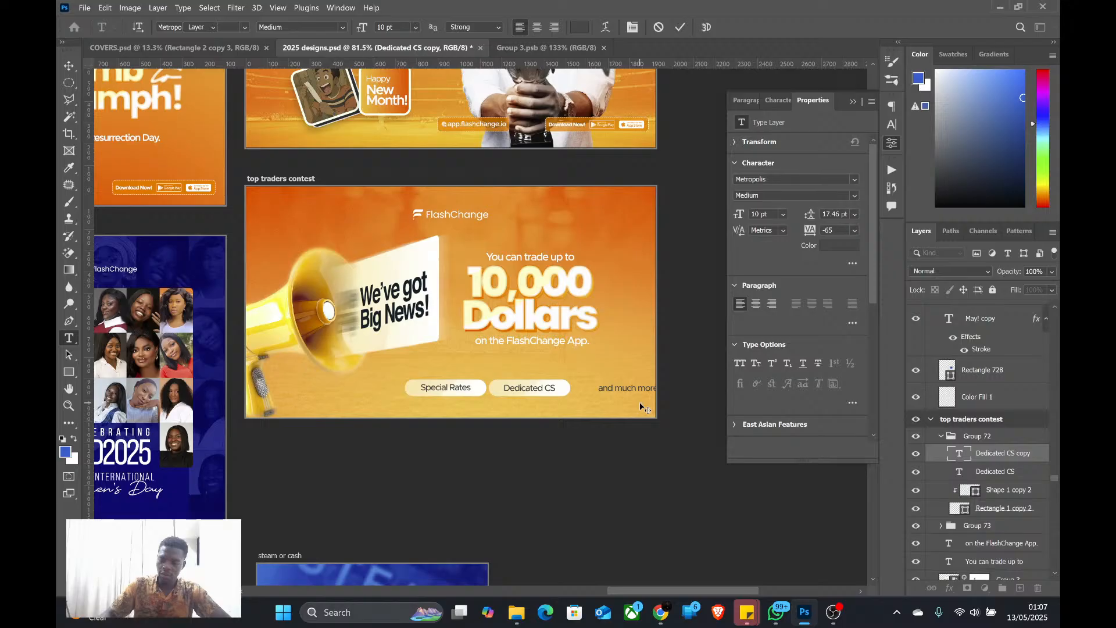
{"action": "key", "text": "v"}
{"action": "left_click_drag", "start_coordinate": [627, 395], "coordinate": [608, 394]}
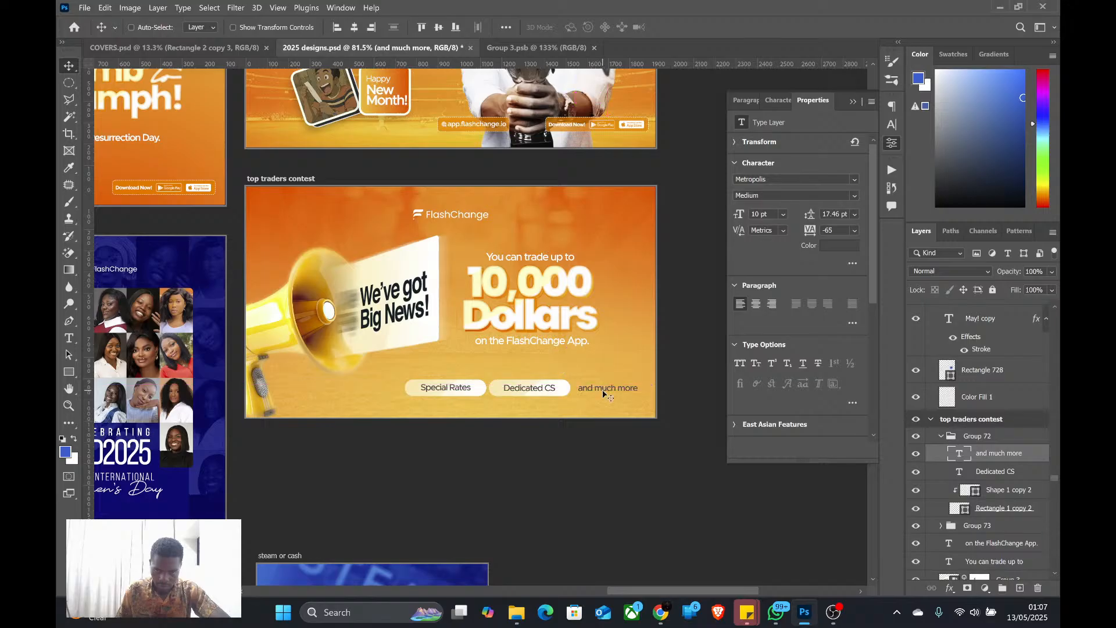
Add a full stop to the end of the "and much more" text
{"action": "key", "text": "t"}
{"action": "key", "text": "Return"}
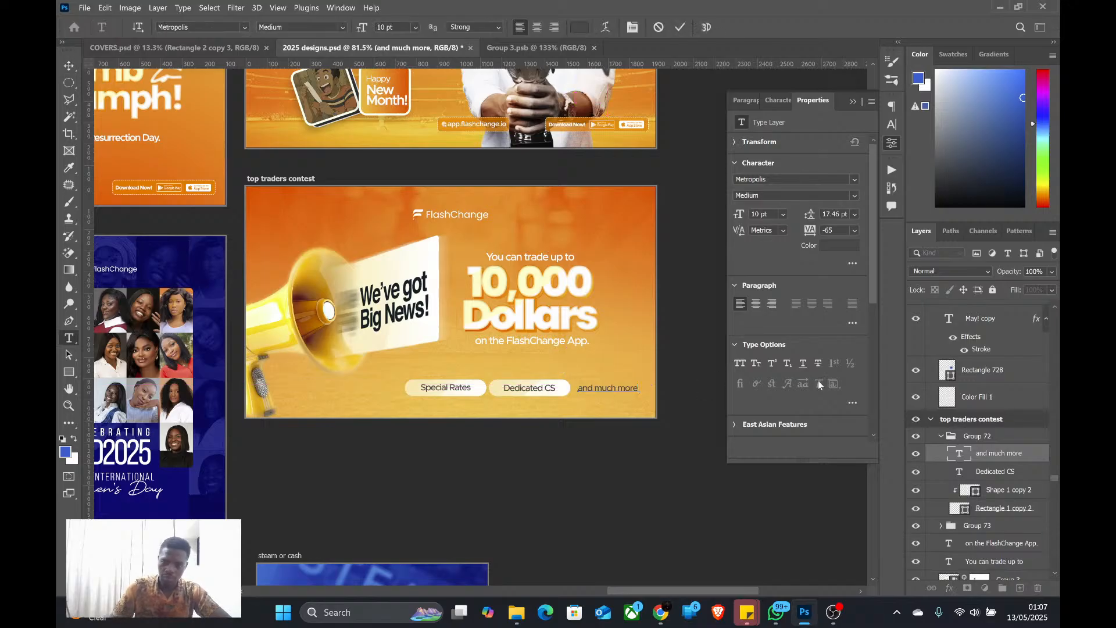
{"action": "type", "text": "."}
{"action": "key", "text": "ctrl+Return"}
{"action": "key", "text": "v"}
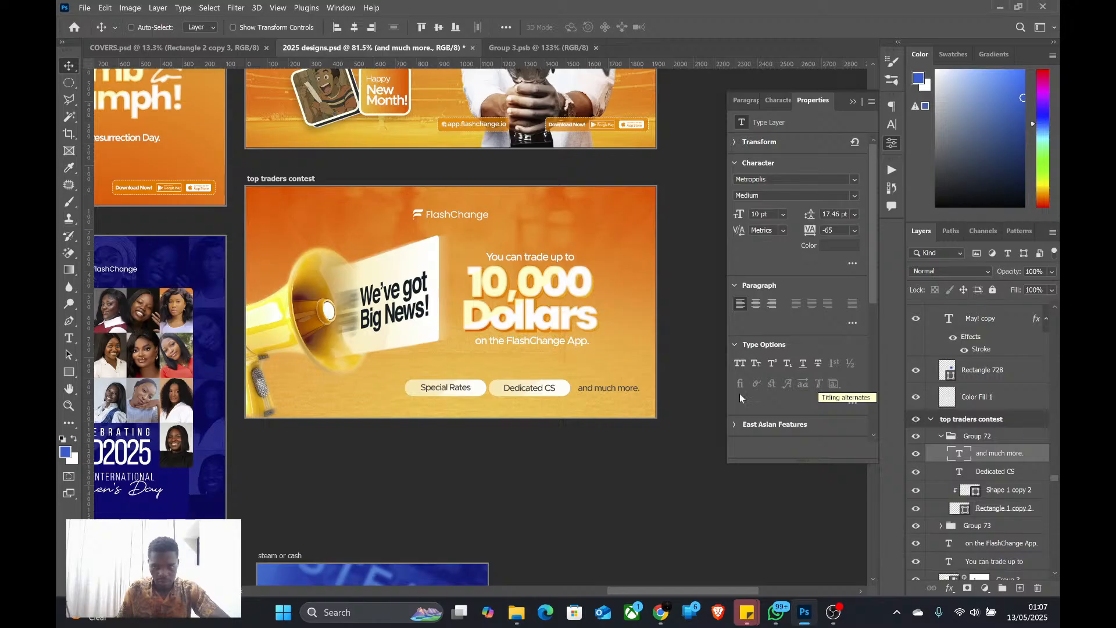
{"action": "scroll", "coordinate": [468, 410], "scroll_direction": "down", "scroll_amount": 2}
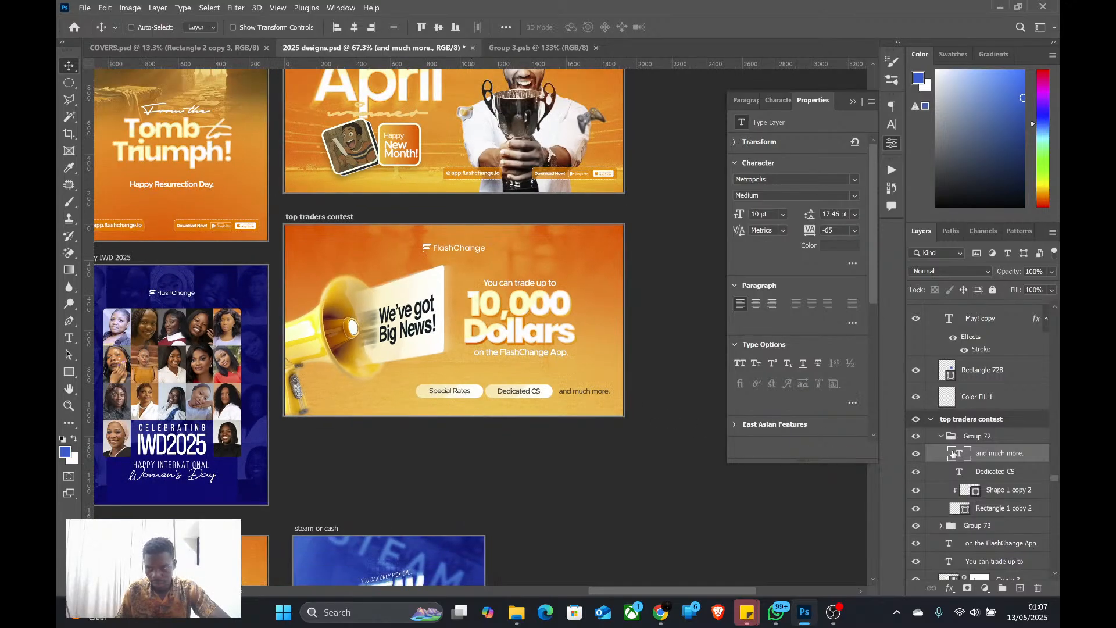
Move both tag groups, including "and much more.", about 100 px left and 70 px up, closer to "on the FlashChange App."
{"action": "left_click", "coordinate": [941, 437]}
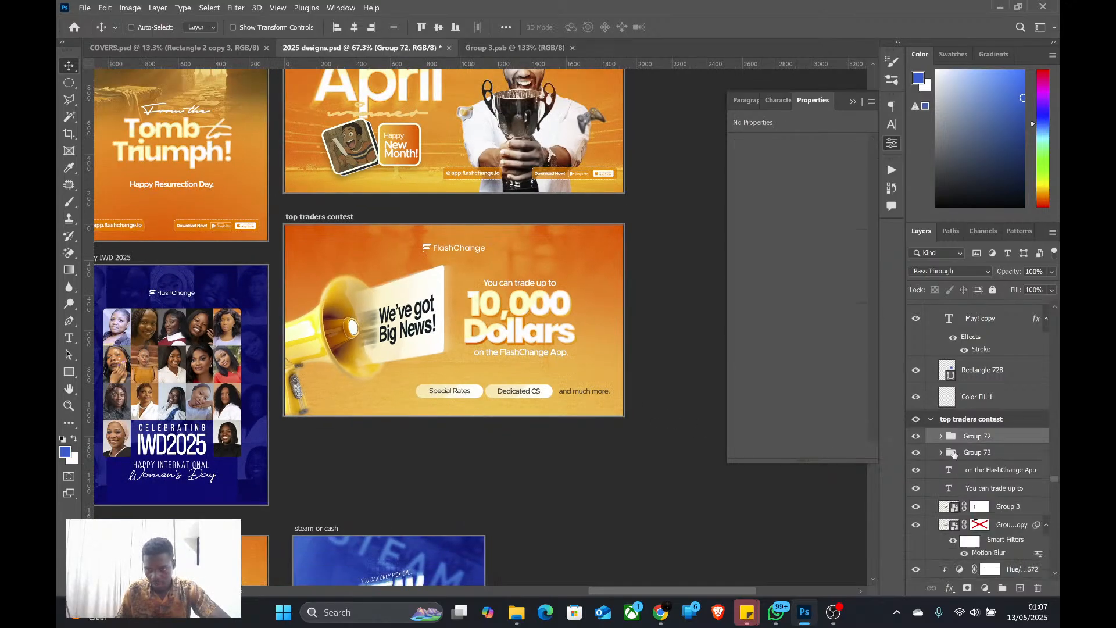
{"action": "left_click", "coordinate": [968, 454], "text": "shift"}
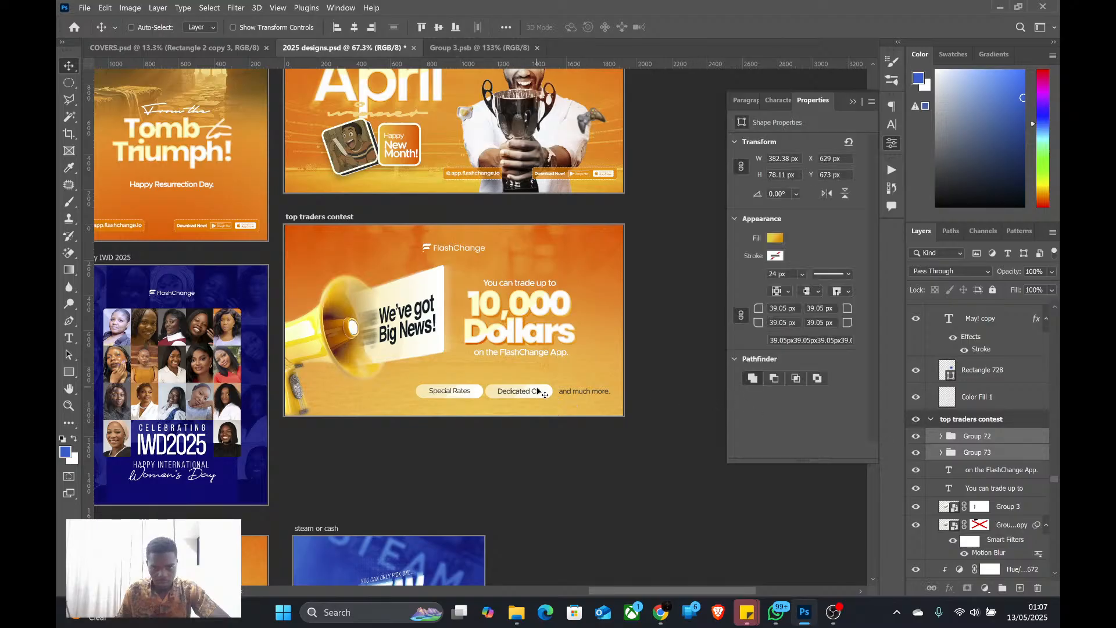
{"action": "left_click_drag", "start_coordinate": [537, 392], "coordinate": [519, 391]}
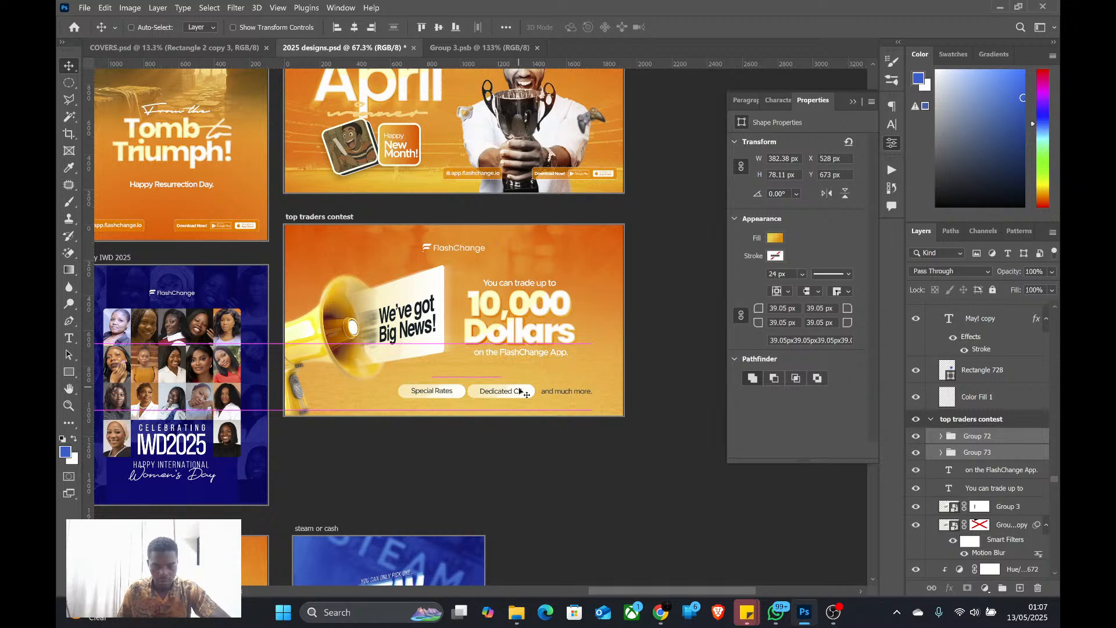
{"action": "key", "text": "shift+Up"}
{"action": "key", "text": "shift+Up"}
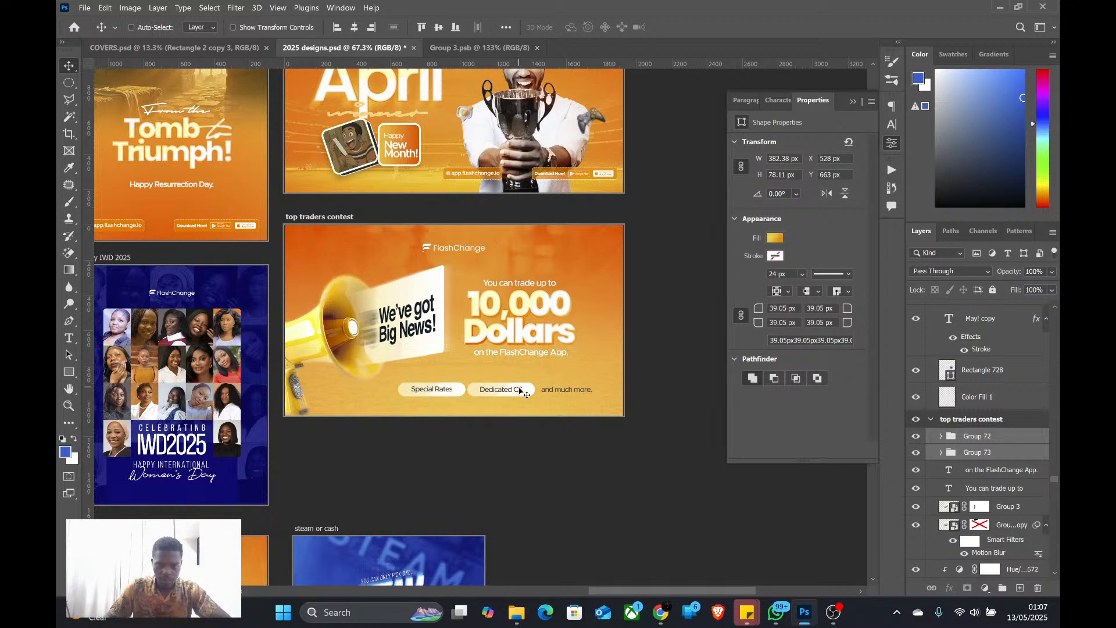
{"action": "key", "text": "shift+Up"}
{"action": "key", "text": "shift+Up"}
{"action": "key", "text": "shift+Up"}
{"action": "key", "text": "shift+Up"}
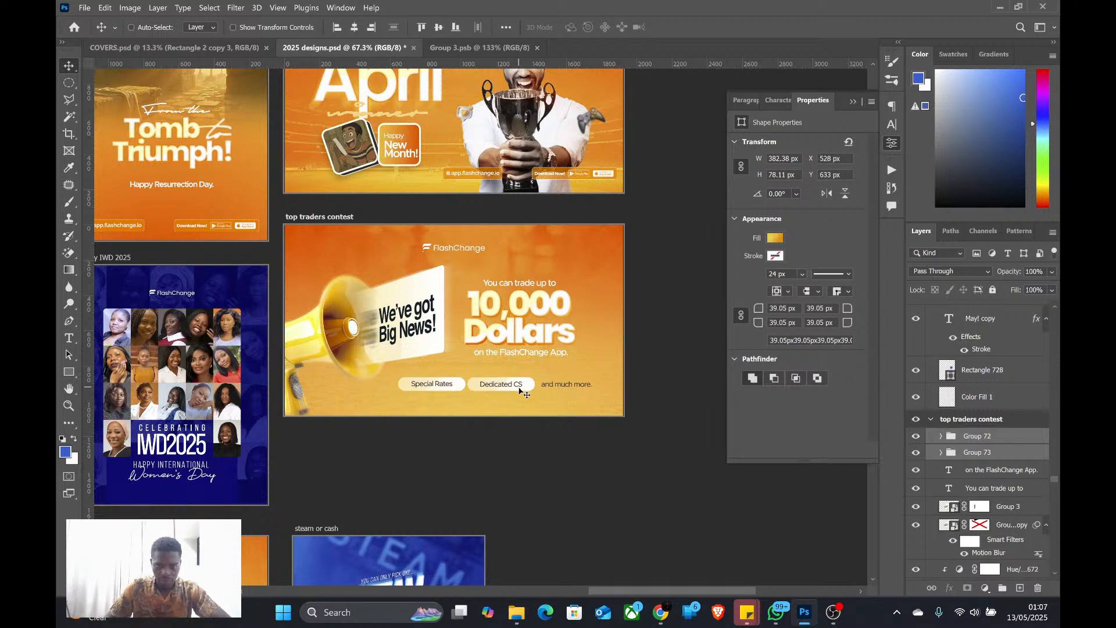
{"action": "key", "text": "shift+Up"}
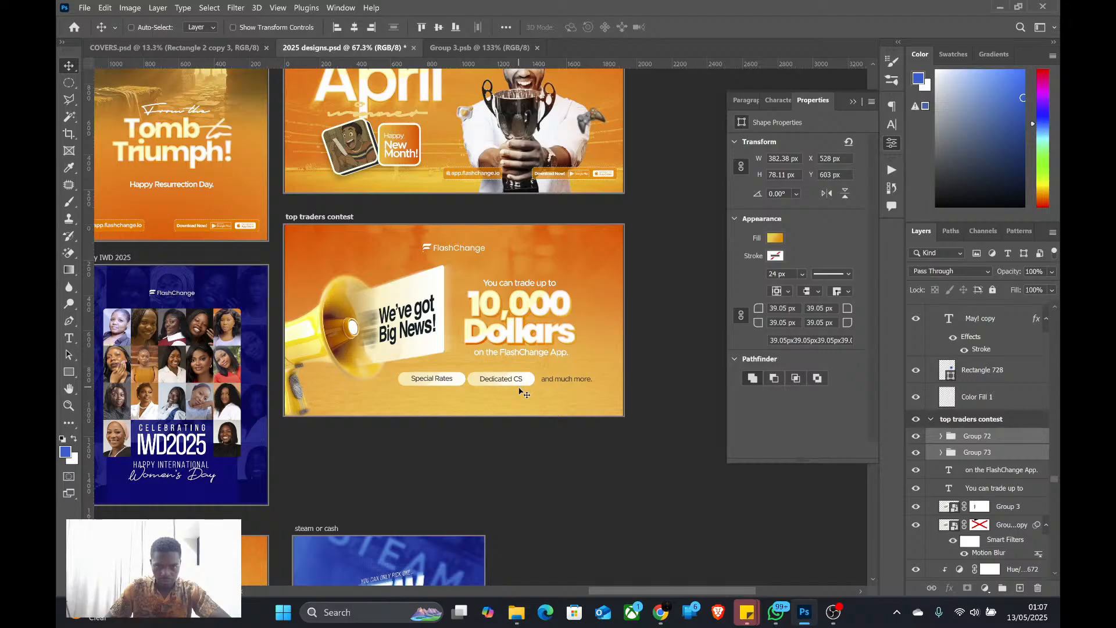
{"action": "key", "text": "shift+Up"}
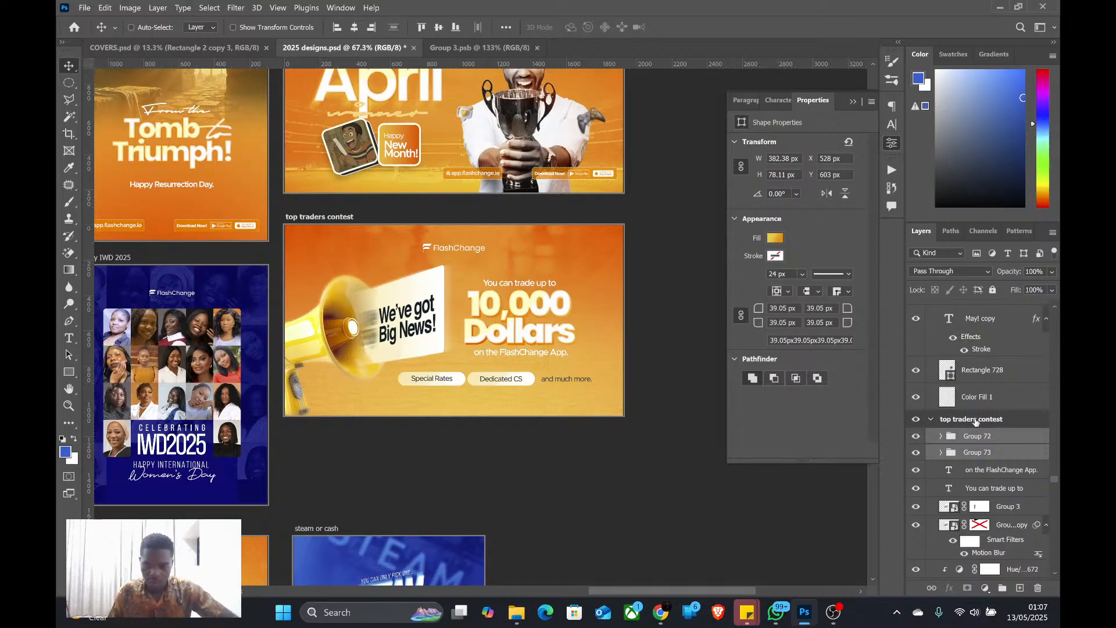
Hide the artboard properties and select the "You can trade up to" text layer in the "top traders contest" artboard
{"action": "left_click", "coordinate": [976, 423], "text": "alt"}
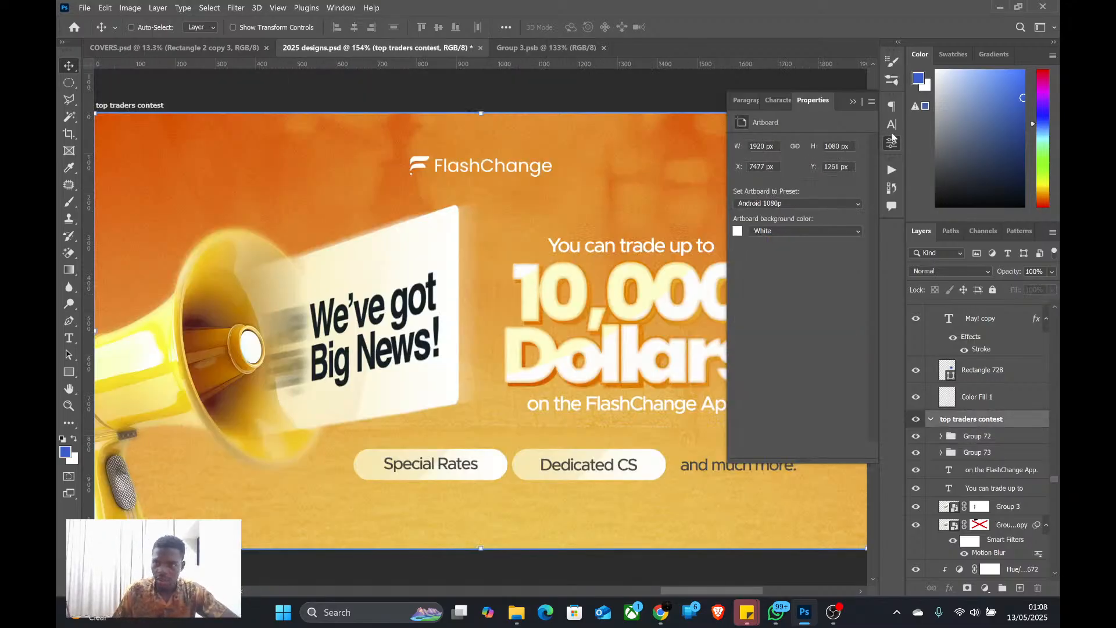
{"action": "left_click", "coordinate": [893, 140]}
{"action": "scroll", "coordinate": [323, 248], "scroll_direction": "down", "scroll_amount": 2}
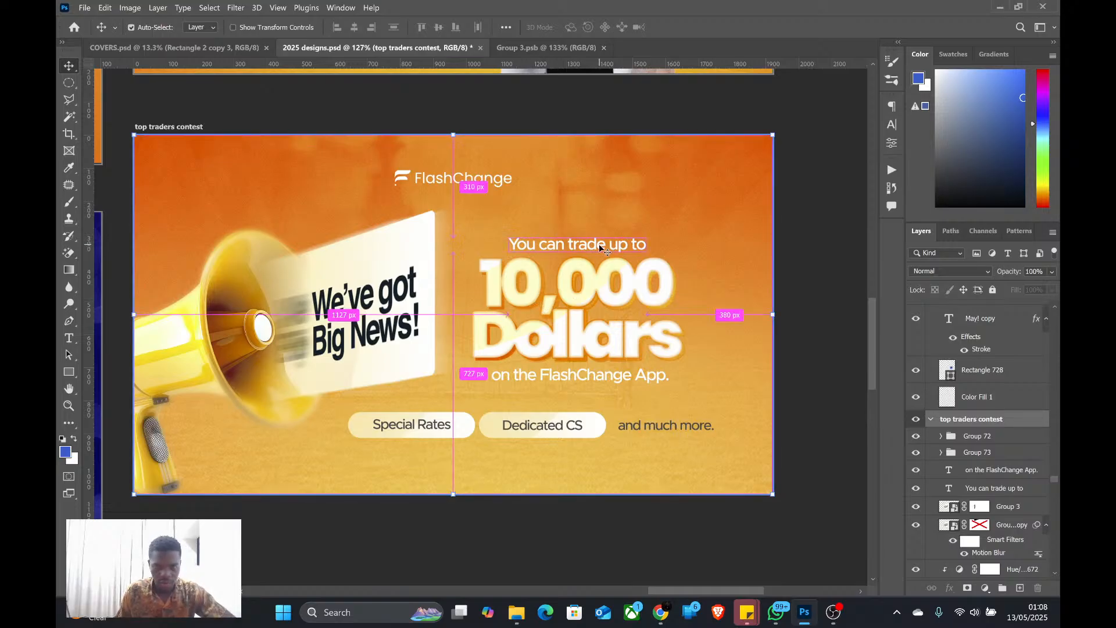
{"action": "left_click", "coordinate": [993, 488]}
{"action": "scroll", "coordinate": [995, 493], "scroll_direction": "down", "scroll_amount": 3}
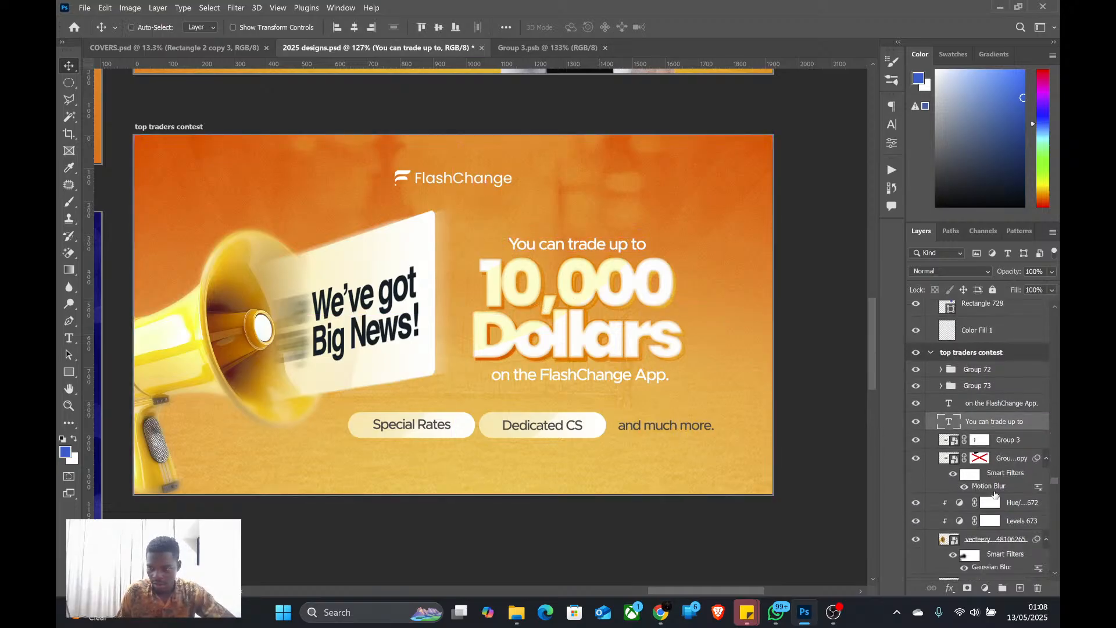
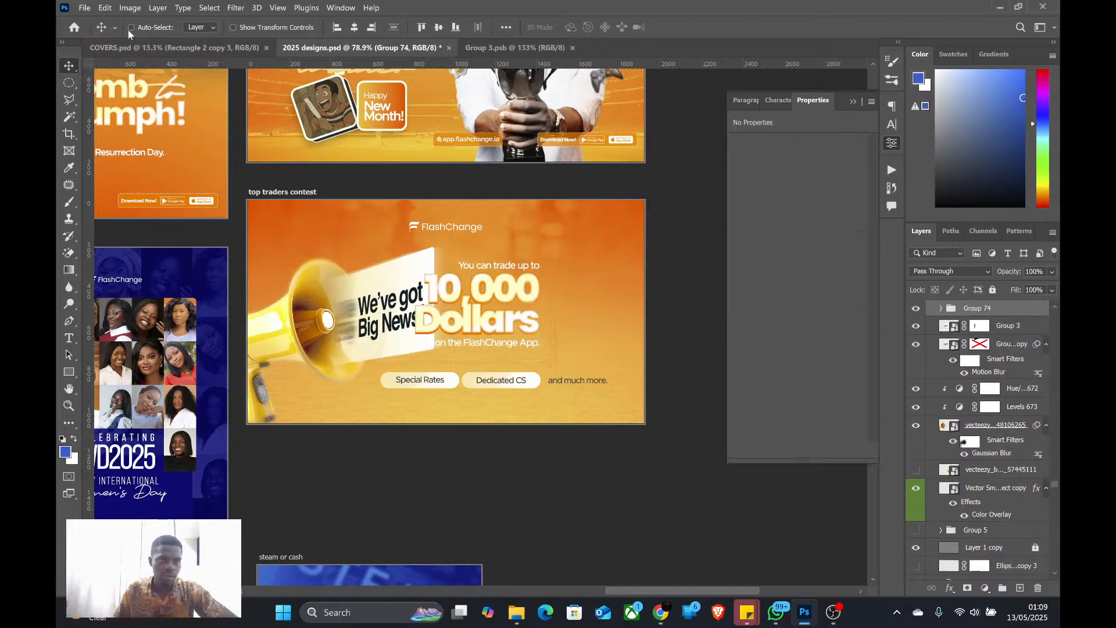
Move the "10,000 Dollars" text group right until its right edge lines up with the end of "and much more."
{"action": "left_click_drag", "start_coordinate": [531, 325], "coordinate": [548, 325]}
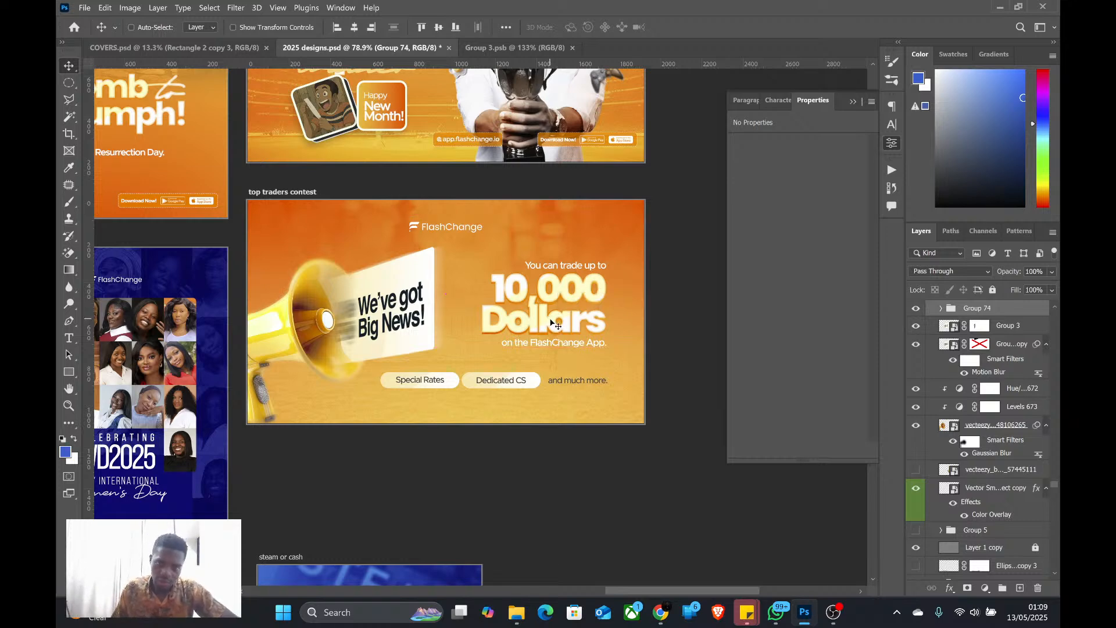
{"action": "scroll", "coordinate": [542, 300], "scroll_direction": "down", "scroll_amount": 1}
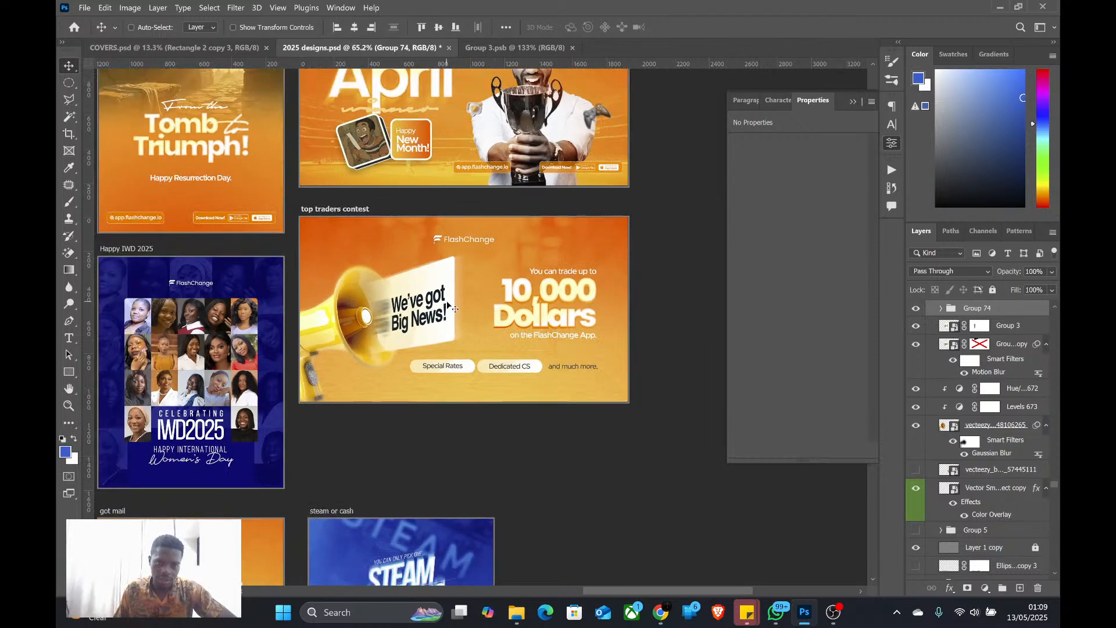
Scale the "We've got Big News!" card and its motion-blurred copy down together, keeping them against the megaphone, and hide the layer properties
{"action": "left_click", "coordinate": [445, 304]}
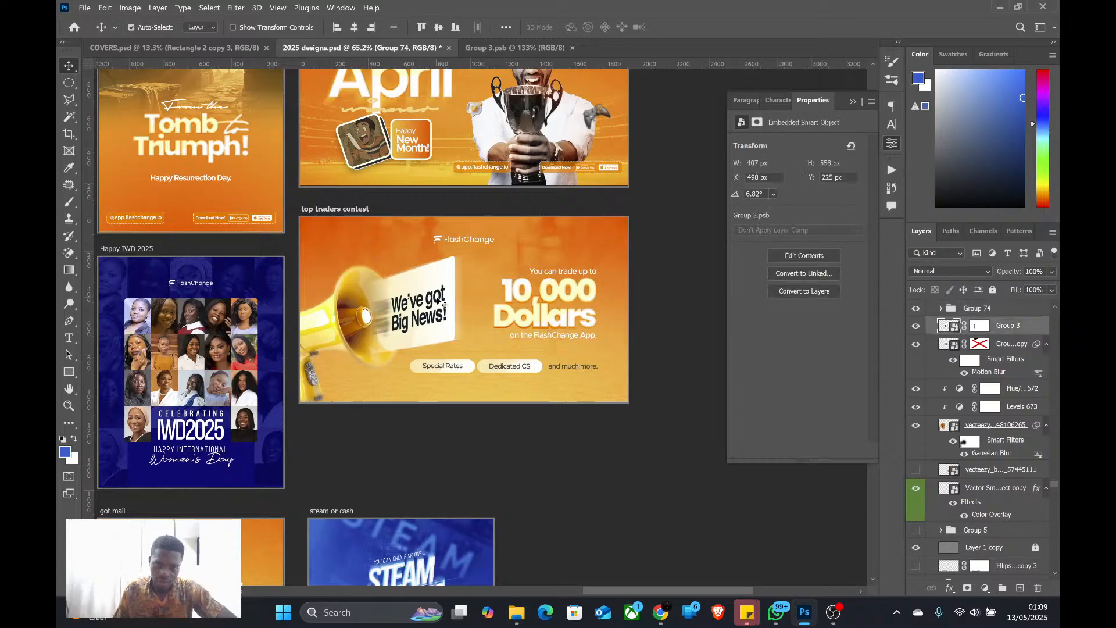
{"action": "left_click", "coordinate": [1012, 347], "text": "ctrl"}
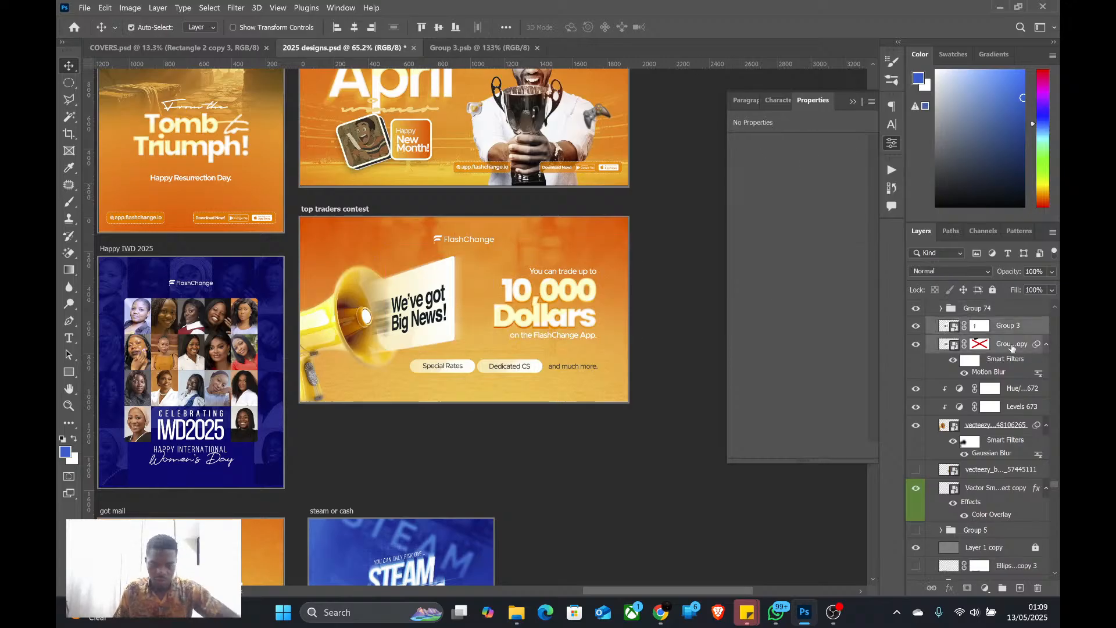
{"action": "key", "text": "ctrl+t"}
{"action": "left_click_drag", "start_coordinate": [468, 304], "coordinate": [446, 304]}
{"action": "key", "text": "Return"}
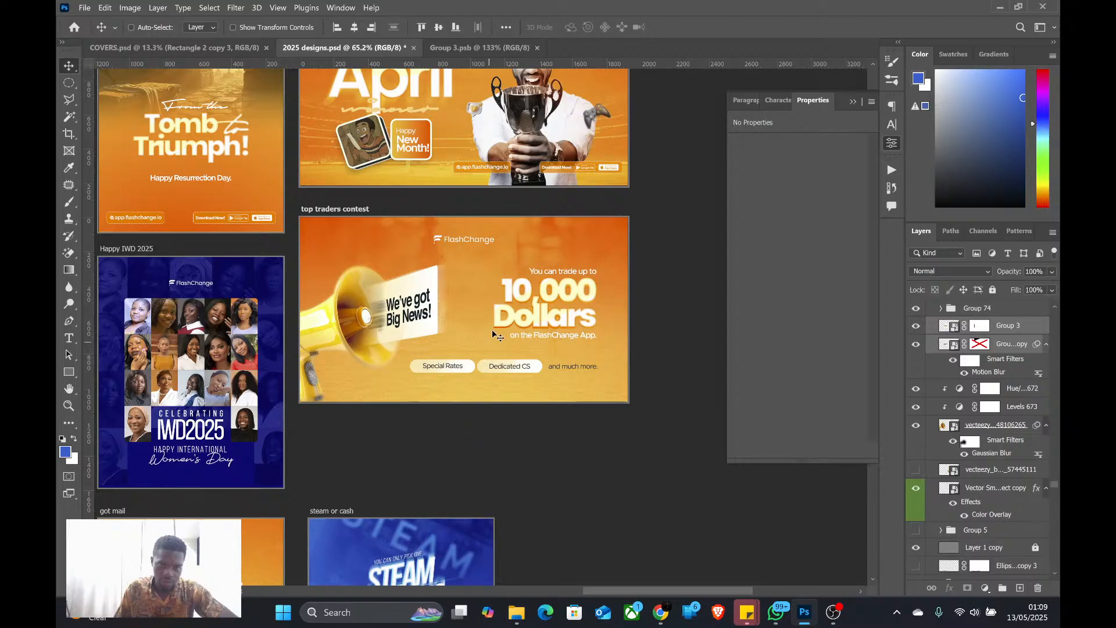
{"action": "scroll", "coordinate": [512, 325], "scroll_direction": "down", "scroll_amount": 3}
{"action": "scroll", "coordinate": [522, 302], "scroll_direction": "up", "scroll_amount": 2}
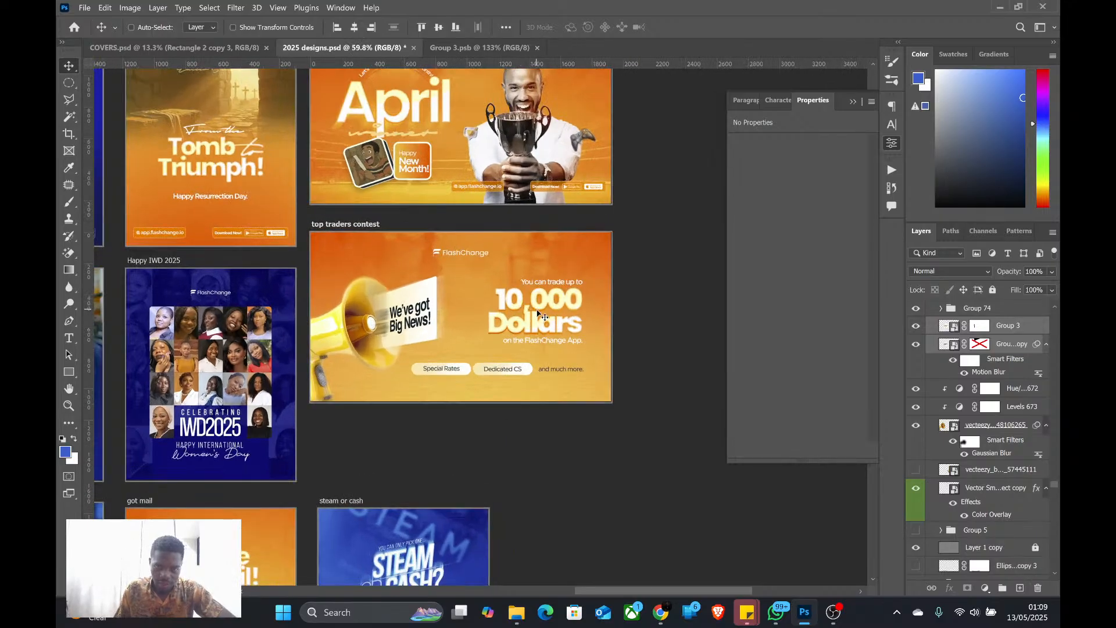
{"action": "scroll", "coordinate": [538, 314], "scroll_direction": "up", "scroll_amount": 2}
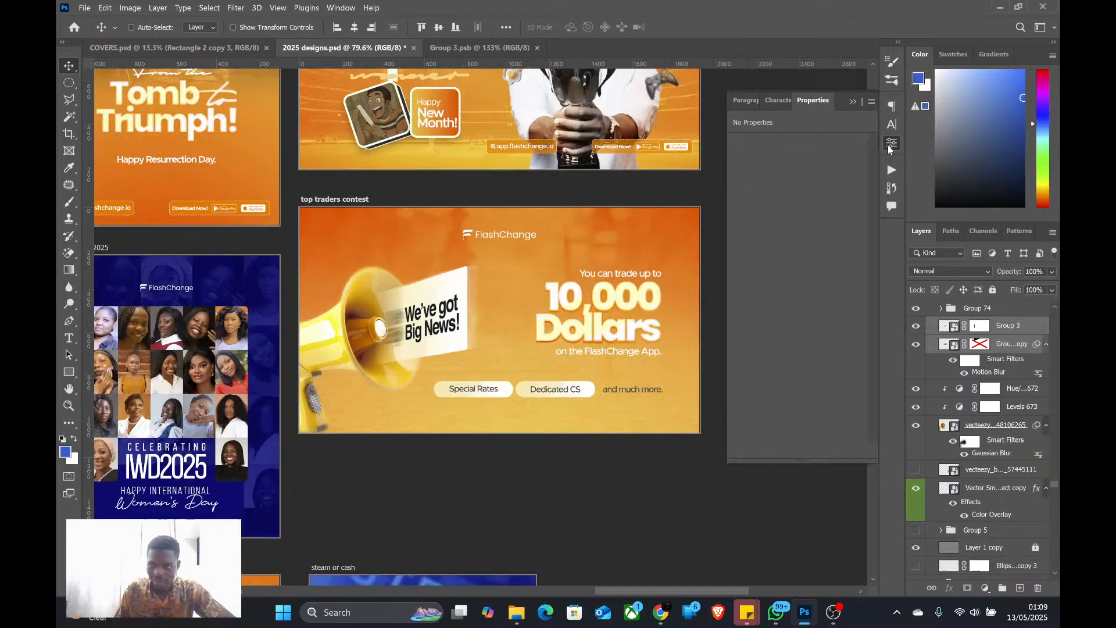
{"action": "left_click", "coordinate": [888, 144]}
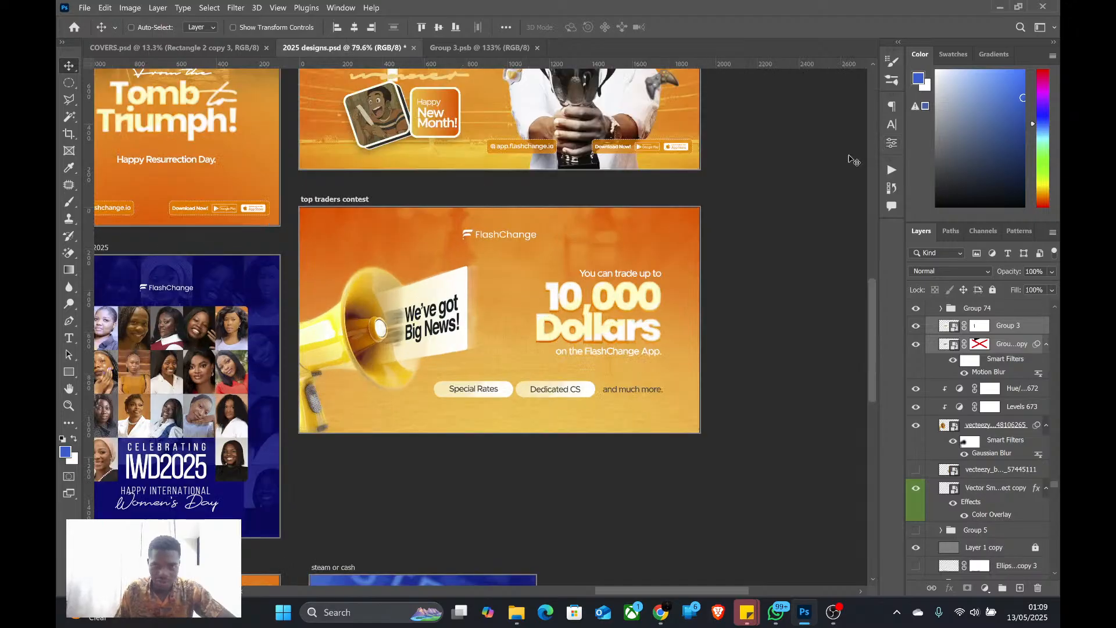
Try nudging the "and much more." text slightly left toward the "Dedicated CS" tag, and nudge it back right
{"action": "scroll", "coordinate": [427, 295], "scroll_direction": "up", "scroll_amount": 1}
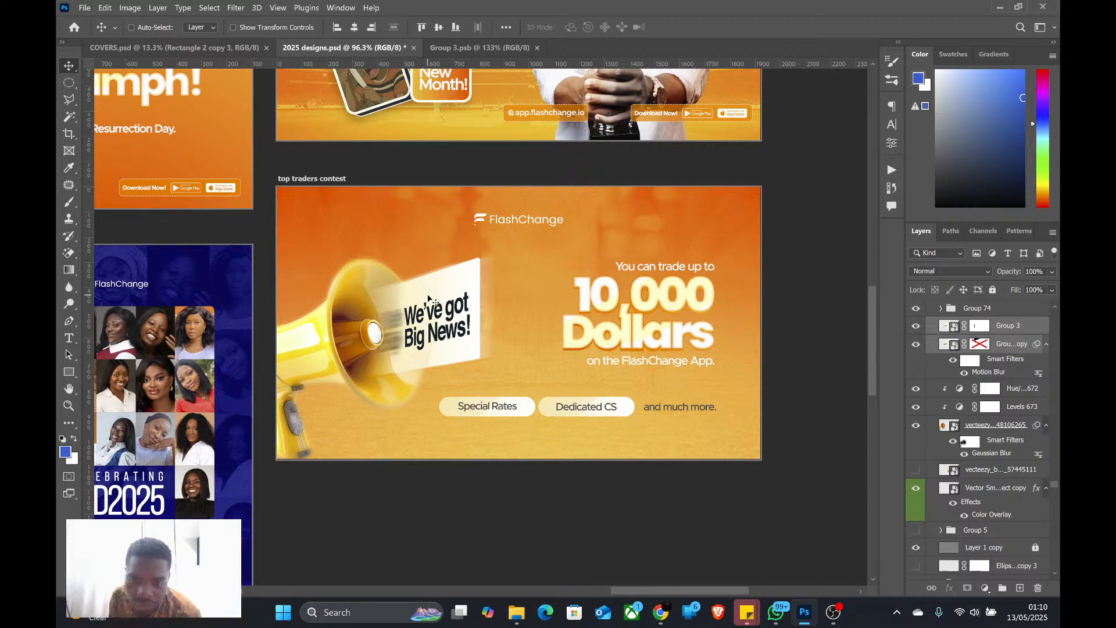
{"action": "left_click", "coordinate": [670, 411], "text": "ctrl"}
{"action": "key", "text": "Left"}
{"action": "key", "text": "Left"}
{"action": "key", "text": "Left"}
{"action": "key", "text": "Left"}
{"action": "key", "text": "Left"}
{"action": "key", "text": "Left"}
{"action": "key", "text": "Left"}
{"action": "key", "text": "Left"}
{"action": "key", "text": "Right"}
{"action": "key", "text": "Right"}
{"action": "key", "text": "Right"}
{"action": "key", "text": "Right"}
{"action": "key", "text": "Right"}
{"action": "key", "text": "Right"}
{"action": "key", "text": "Right"}
{"action": "key", "text": "Right"}
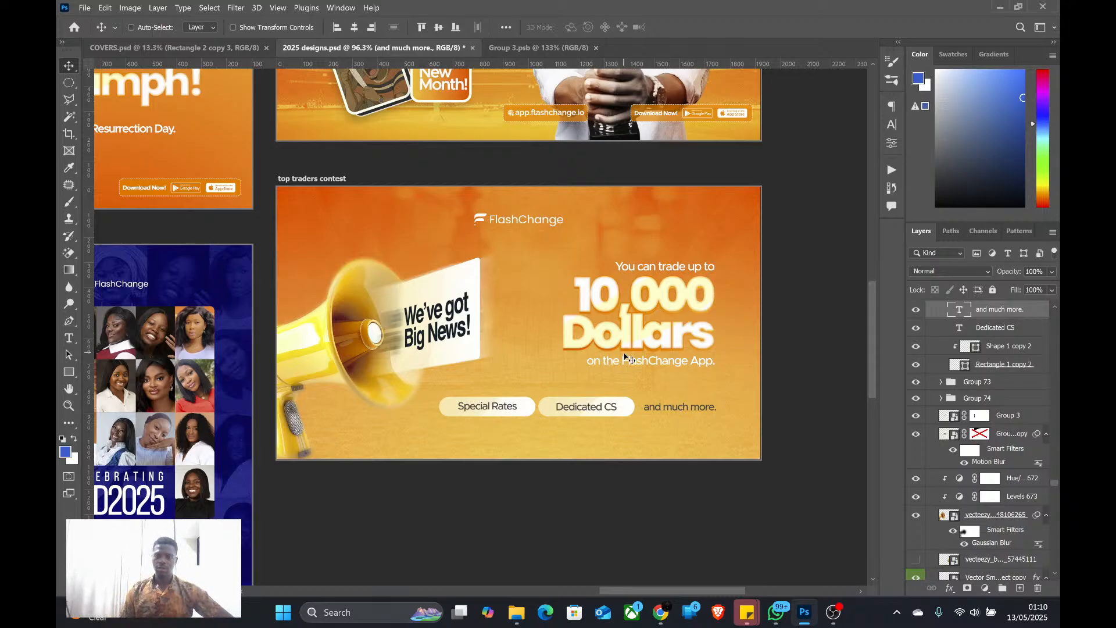
Move the FlashChange logo horizontally from the banner's top centre to the upper left, above the megaphone
{"action": "scroll", "coordinate": [625, 356], "scroll_direction": "down", "scroll_amount": 4}
{"action": "scroll", "coordinate": [625, 355], "scroll_direction": "up", "scroll_amount": 2}
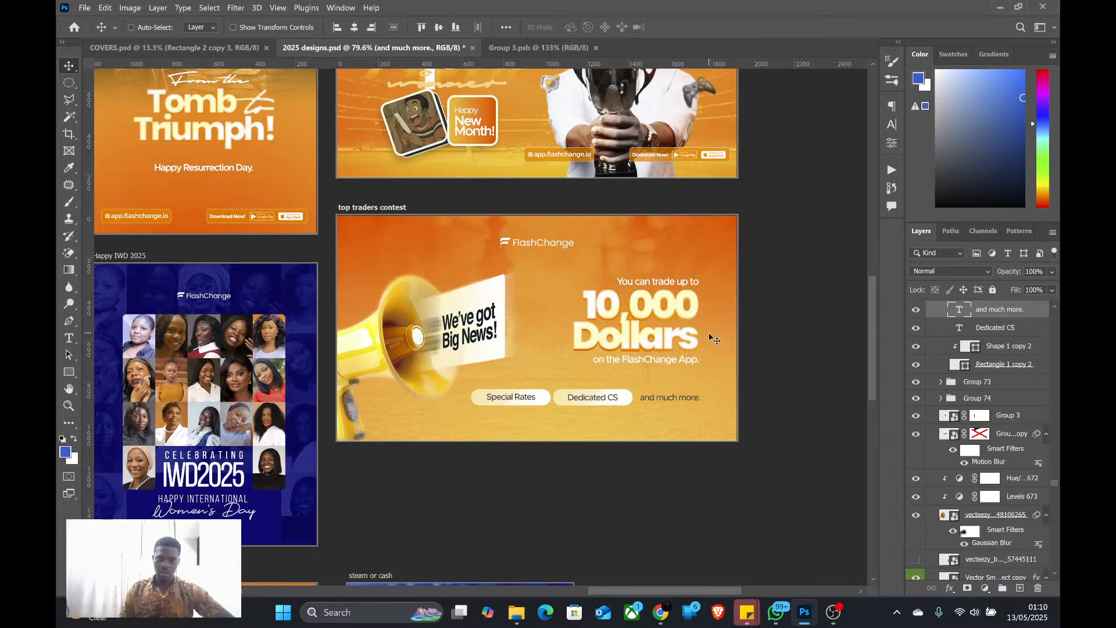
{"action": "left_click", "coordinate": [504, 244], "text": "ctrl"}
{"action": "left_click_drag", "start_coordinate": [505, 245], "coordinate": [388, 243]}
{"action": "scroll", "coordinate": [438, 344], "scroll_direction": "down", "scroll_amount": 3}
{"action": "scroll", "coordinate": [460, 345], "scroll_direction": "up", "scroll_amount": 2}
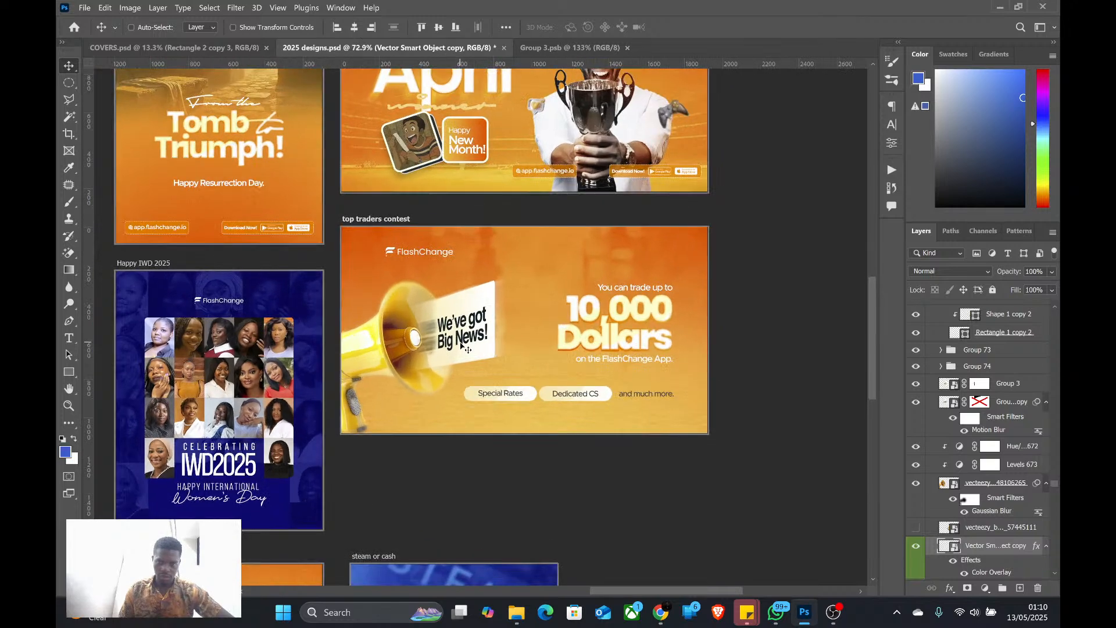
{"action": "scroll", "coordinate": [468, 349], "scroll_direction": "up", "scroll_amount": 1}
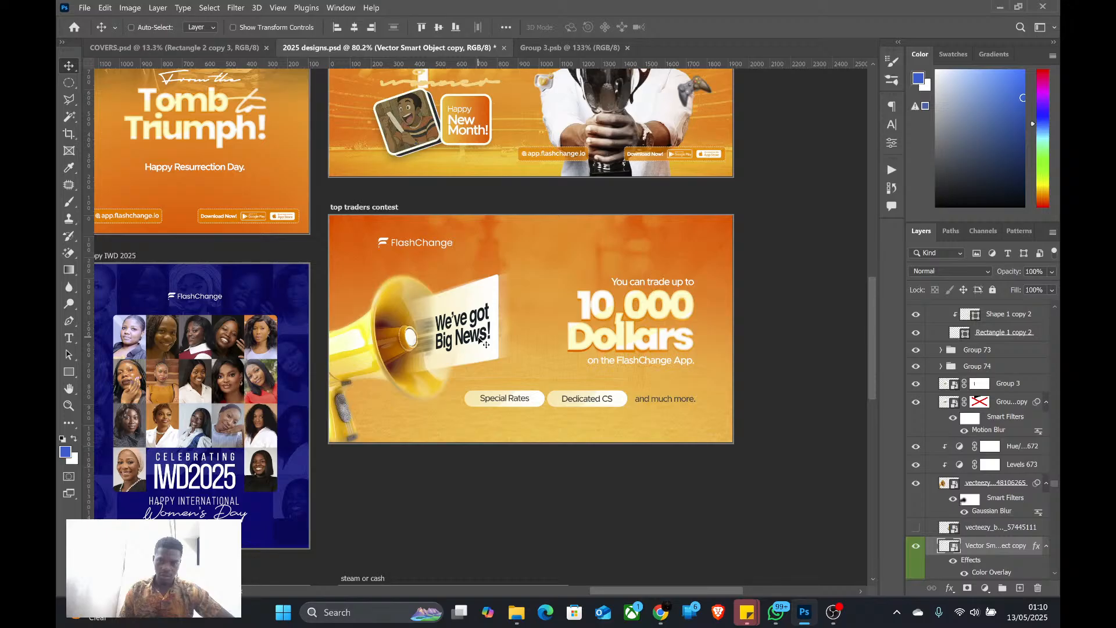
{"action": "scroll", "coordinate": [483, 343], "scroll_direction": "down", "scroll_amount": 1}
{"action": "scroll", "coordinate": [487, 343], "scroll_direction": "up", "scroll_amount": 2}
Rename the "top traders contest" artboard as "big news" and save the document
{"action": "left_click", "coordinate": [370, 196]}
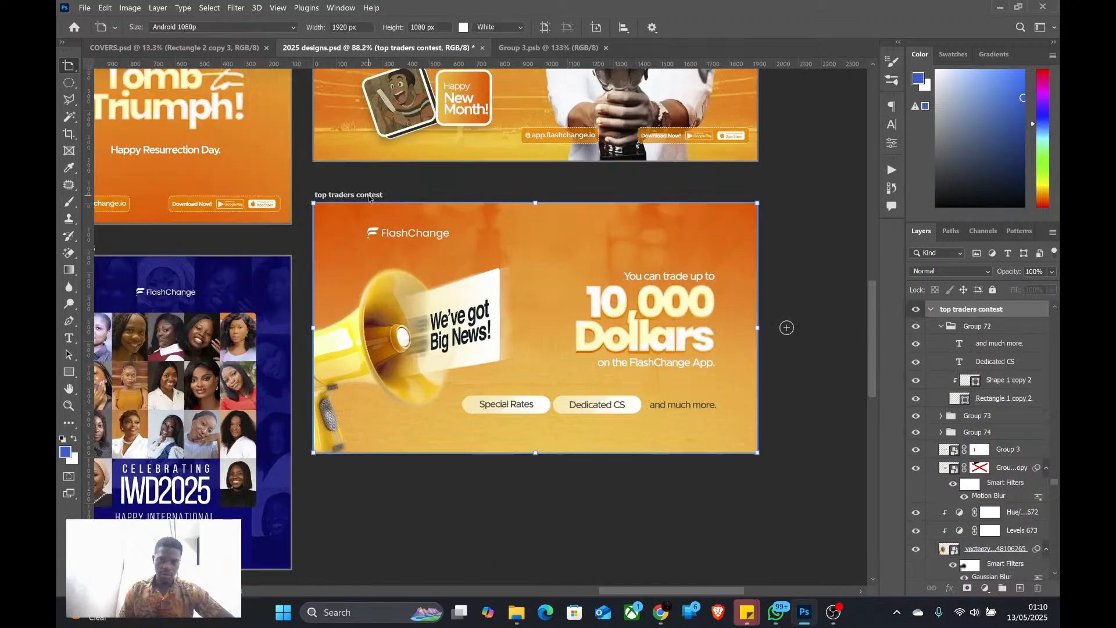
{"action": "double_click", "coordinate": [972, 309]}
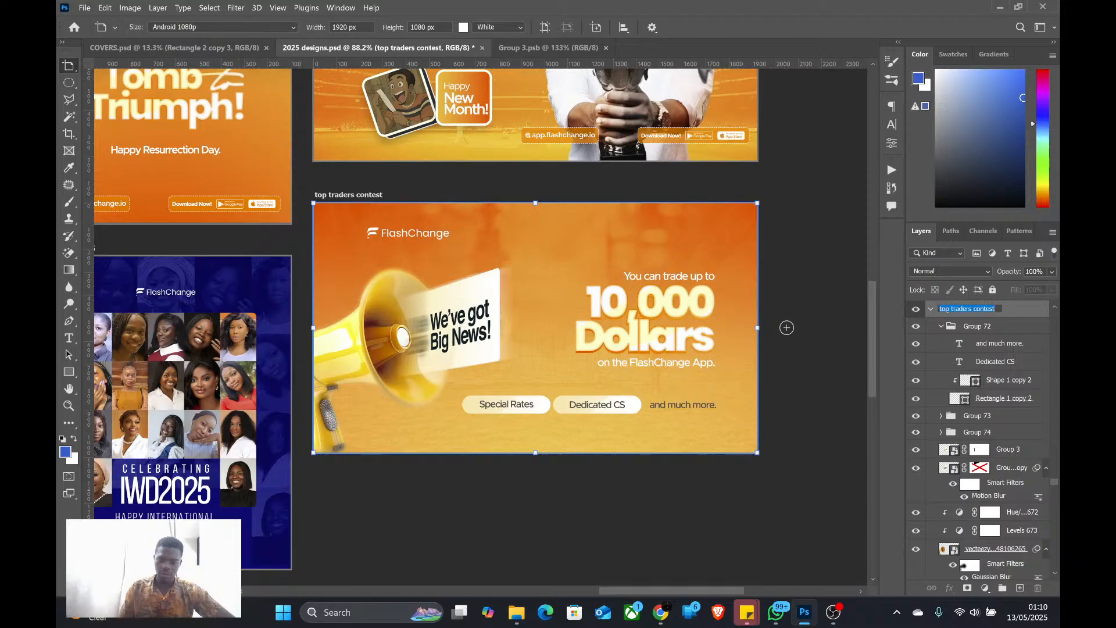
{"action": "type", "text": "big news"}
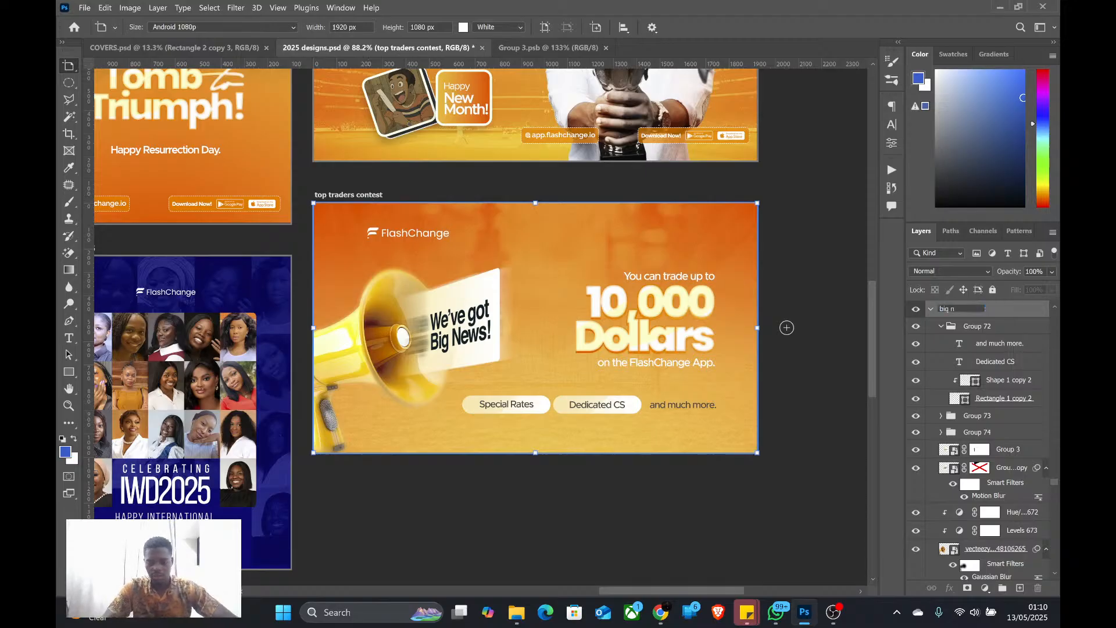
{"action": "key", "text": "Return"}
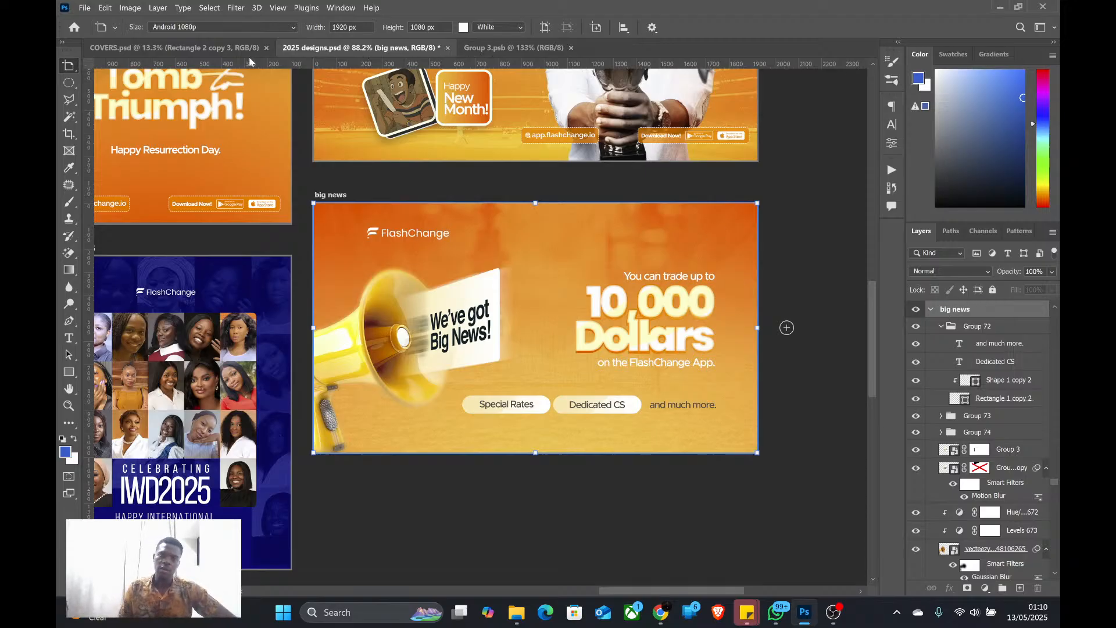
{"action": "left_click", "coordinate": [82, 5]}
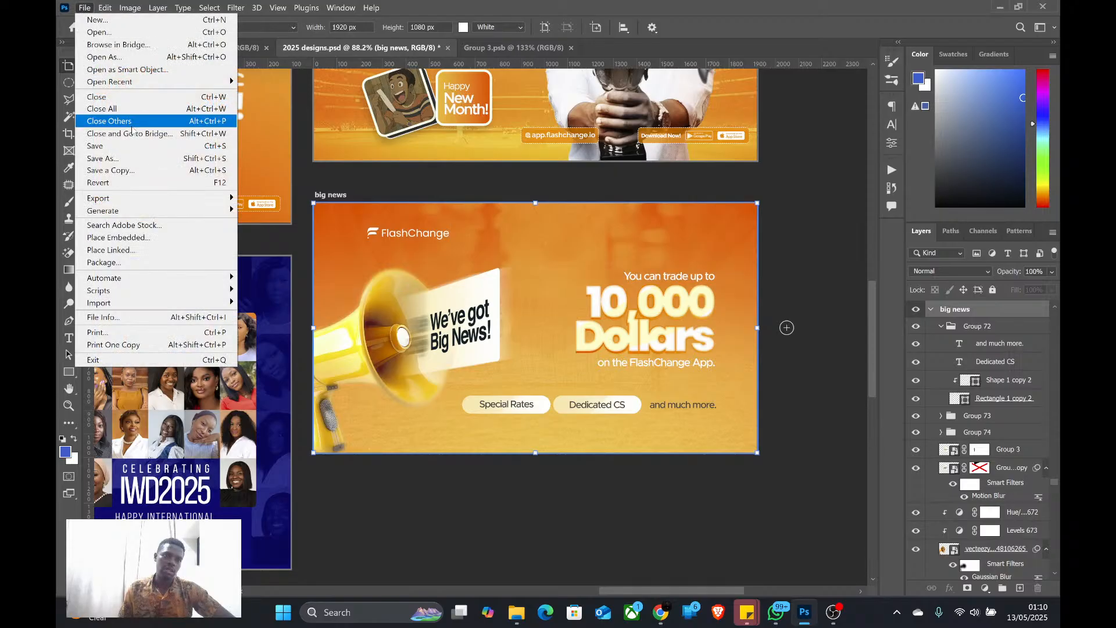
{"action": "left_click", "coordinate": [135, 146]}
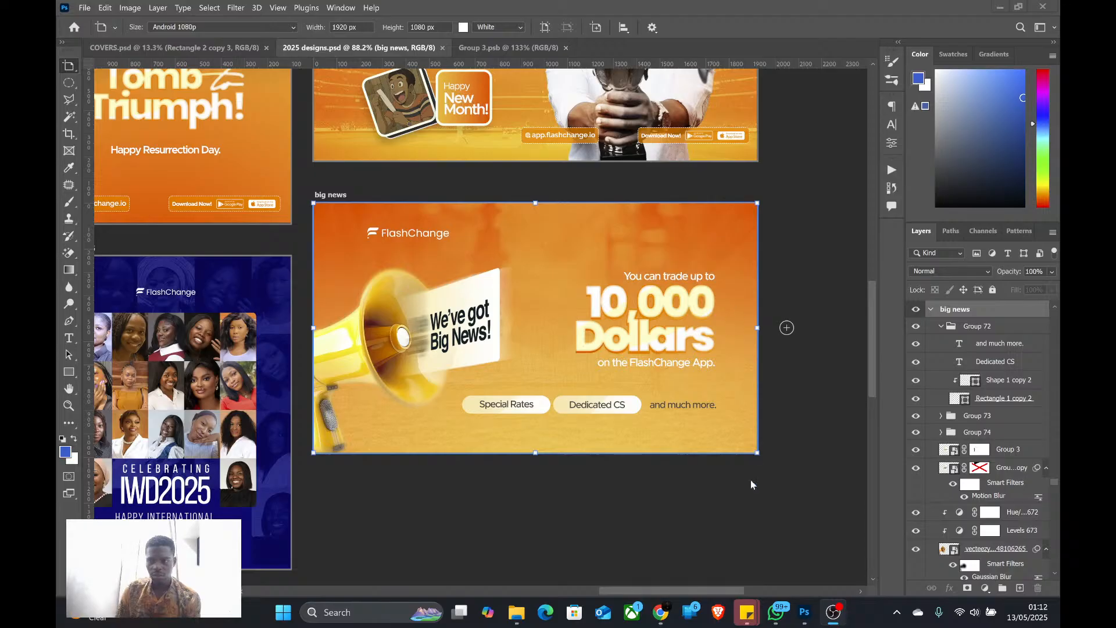
Switch to Chrome to check the live stream's status in YouTube Studio, and return to Photoshop
{"action": "left_click", "coordinate": [660, 612]}
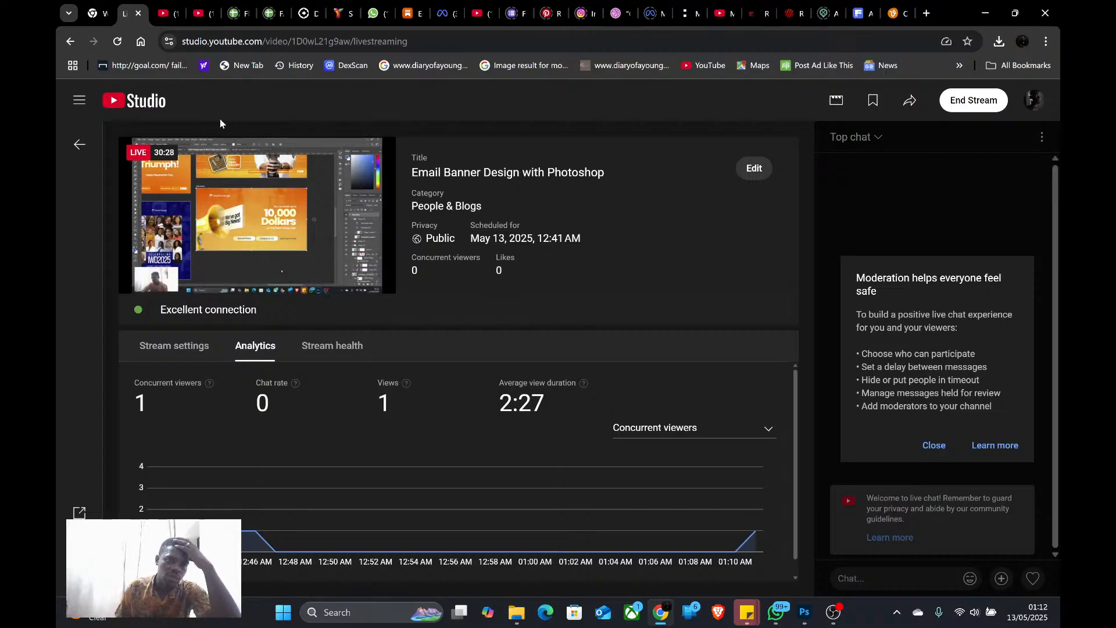
{"action": "mouse_move", "coordinate": [250, 153]}
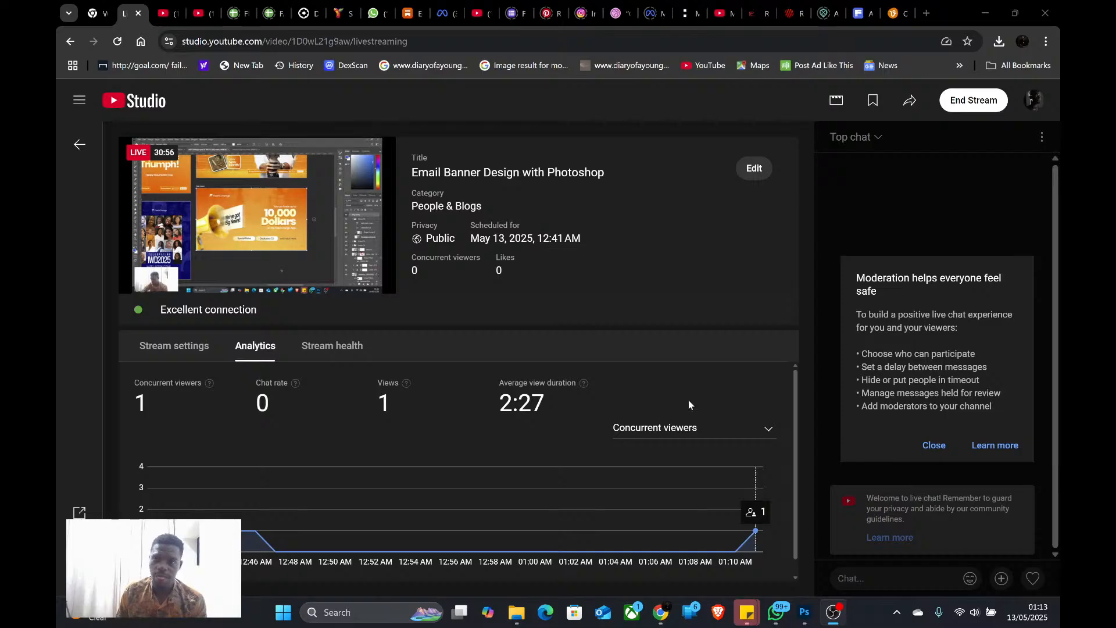
{"action": "left_click", "coordinate": [804, 613]}
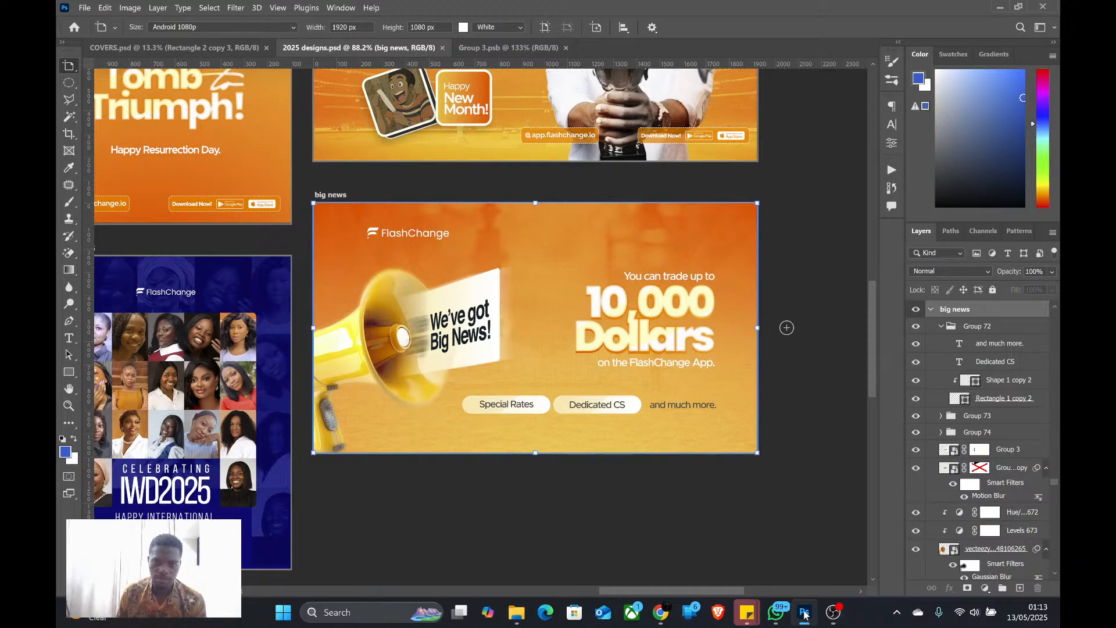
Export only the selected "big news" artboard to the FLASHCHANGE folder as a PNG-24 file with an empty file name prefix
{"action": "scroll", "coordinate": [446, 318], "scroll_direction": "up", "scroll_amount": 1}
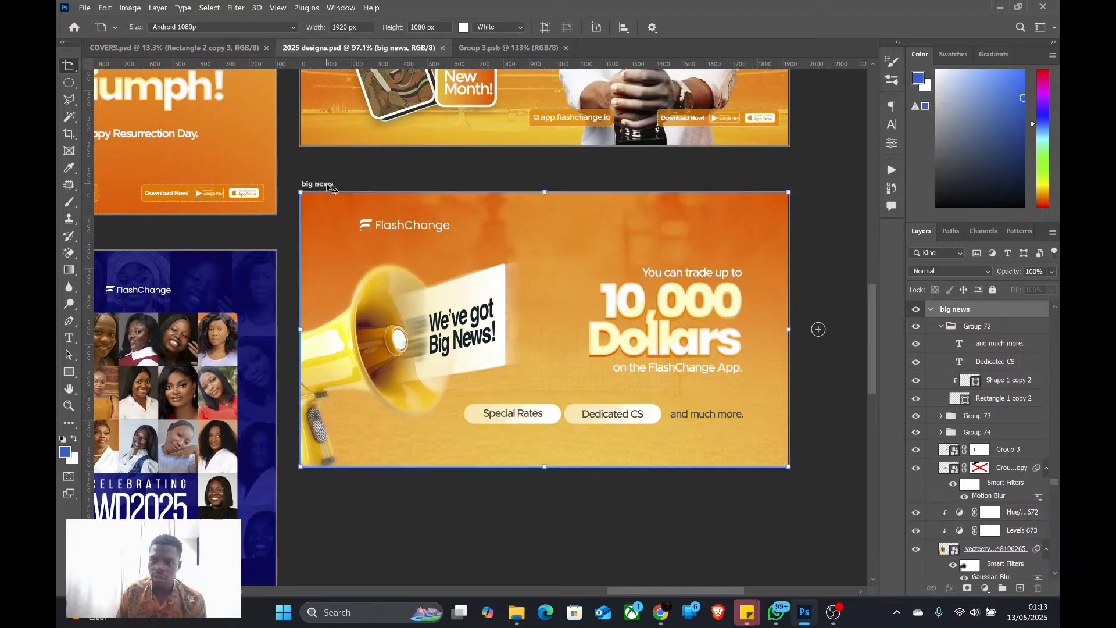
{"action": "left_click", "coordinate": [85, 8]}
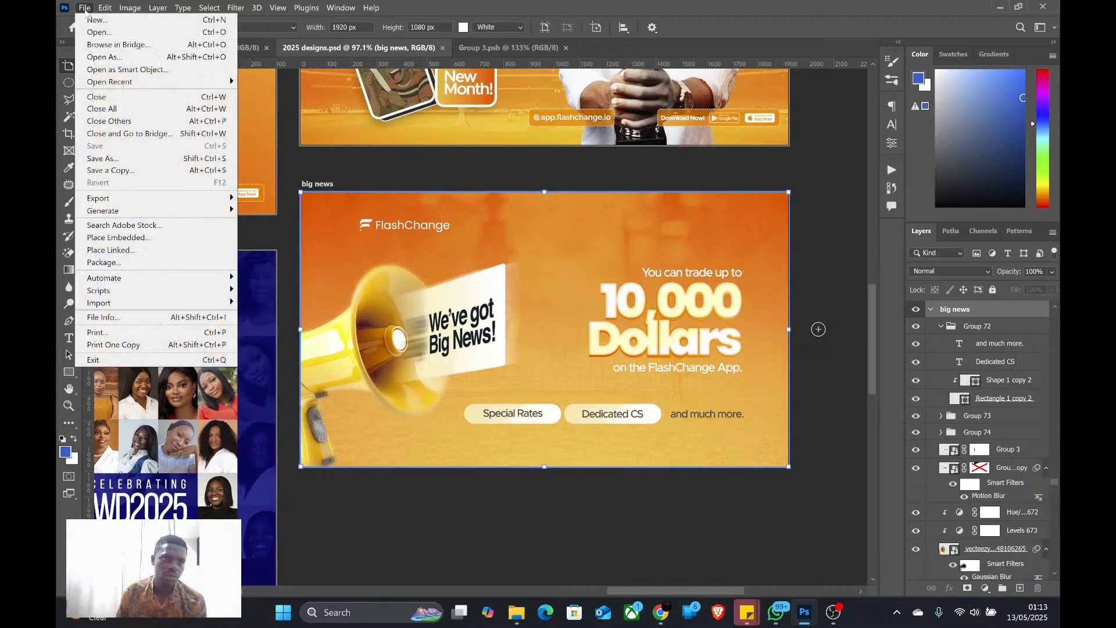
{"action": "mouse_move", "coordinate": [205, 203]}
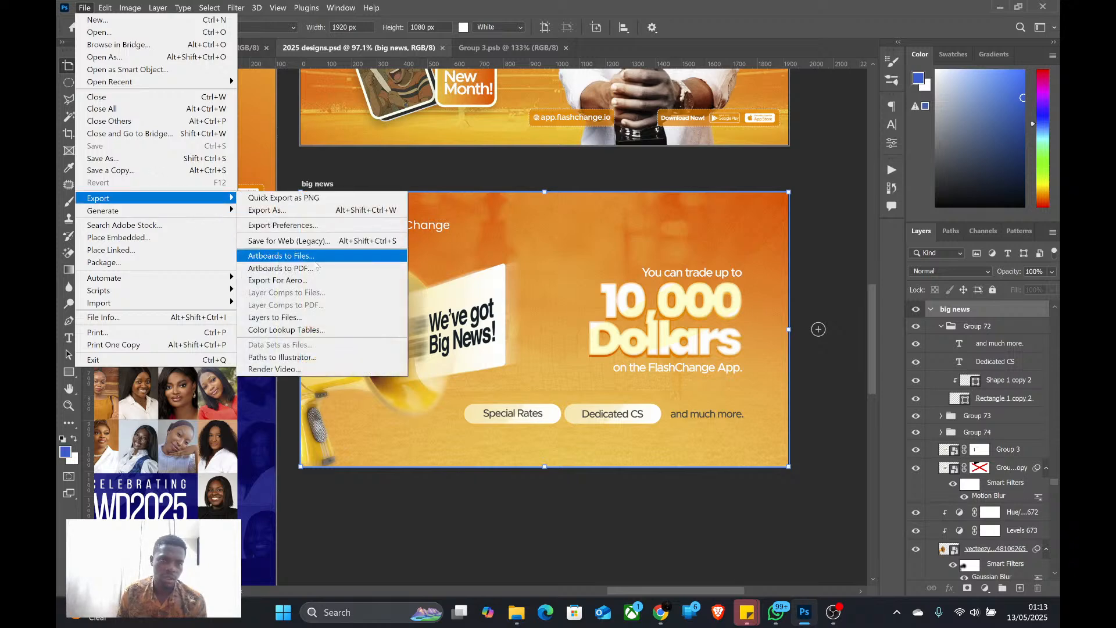
{"action": "left_click", "coordinate": [317, 259]}
{"action": "left_click", "coordinate": [535, 129]}
{"action": "left_click_drag", "start_coordinate": [489, 172], "coordinate": [379, 176]}
{"action": "key", "text": "BackSpace"}
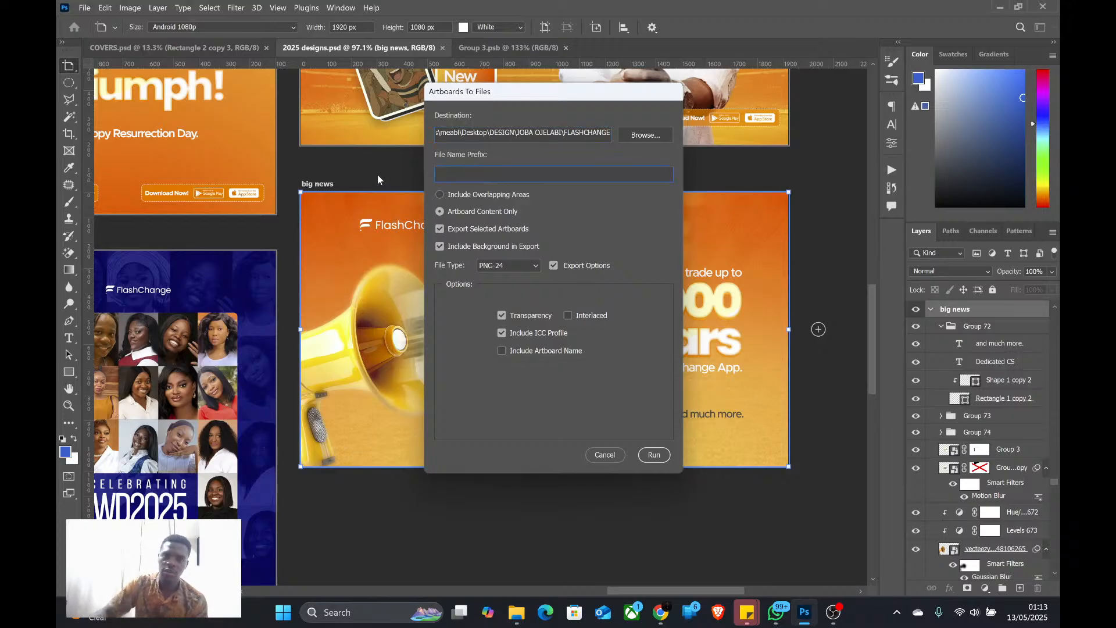
{"action": "left_click", "coordinate": [655, 455]}
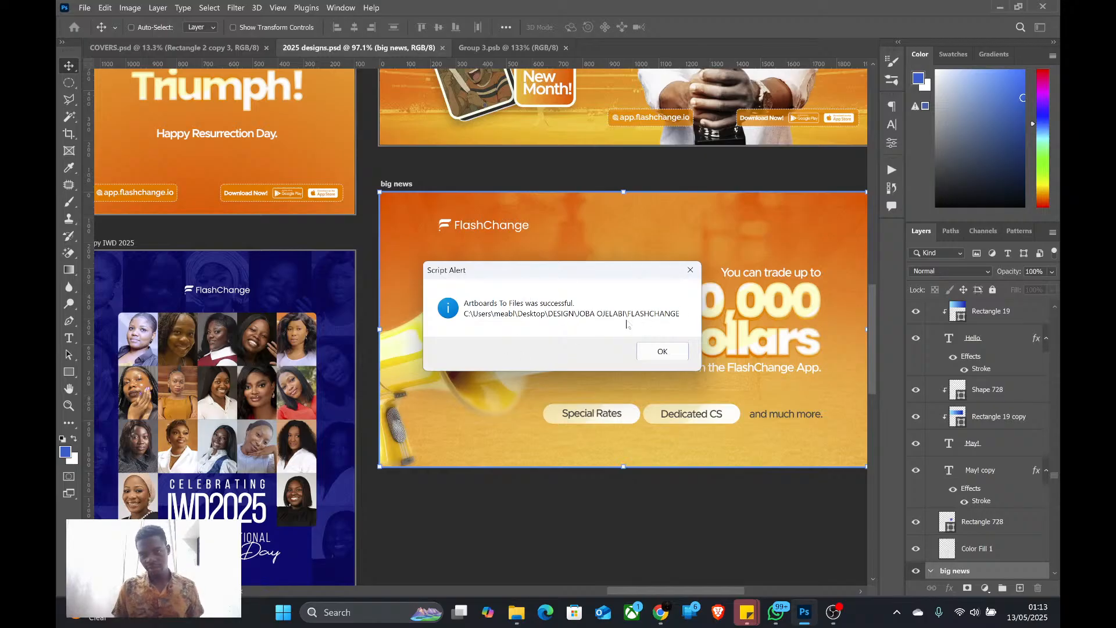
{"action": "left_click", "coordinate": [661, 350]}
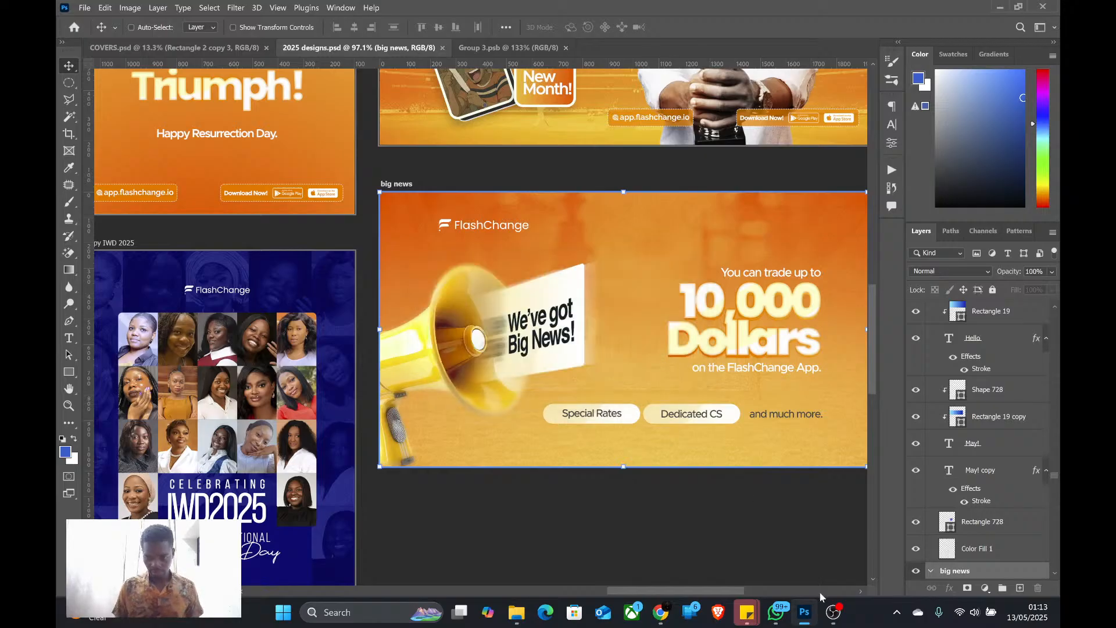
{"action": "left_click", "coordinate": [834, 612]}
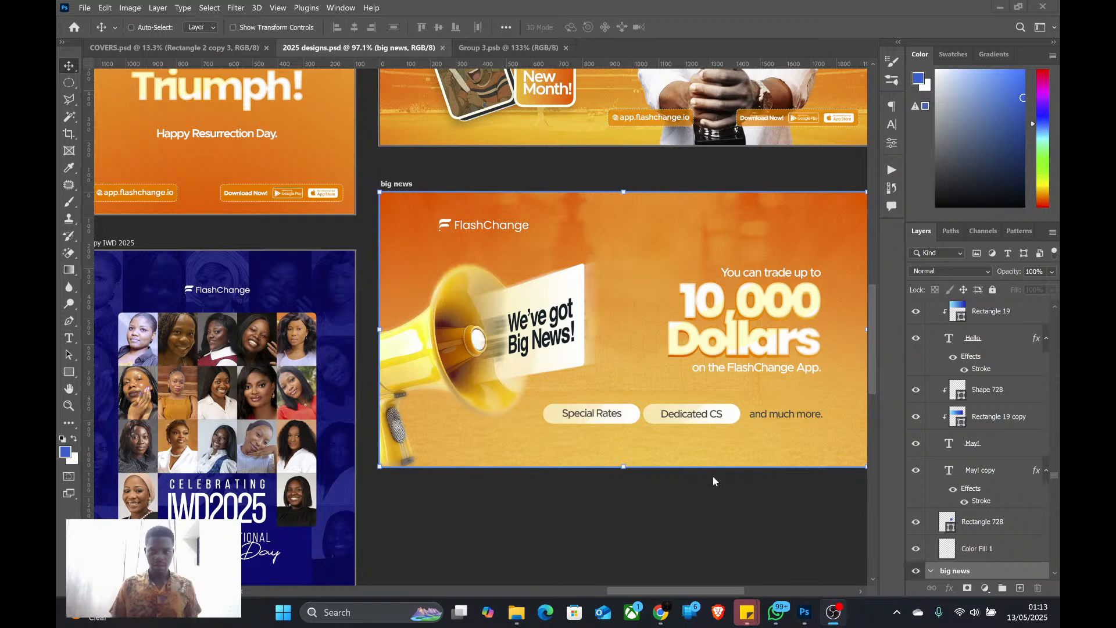